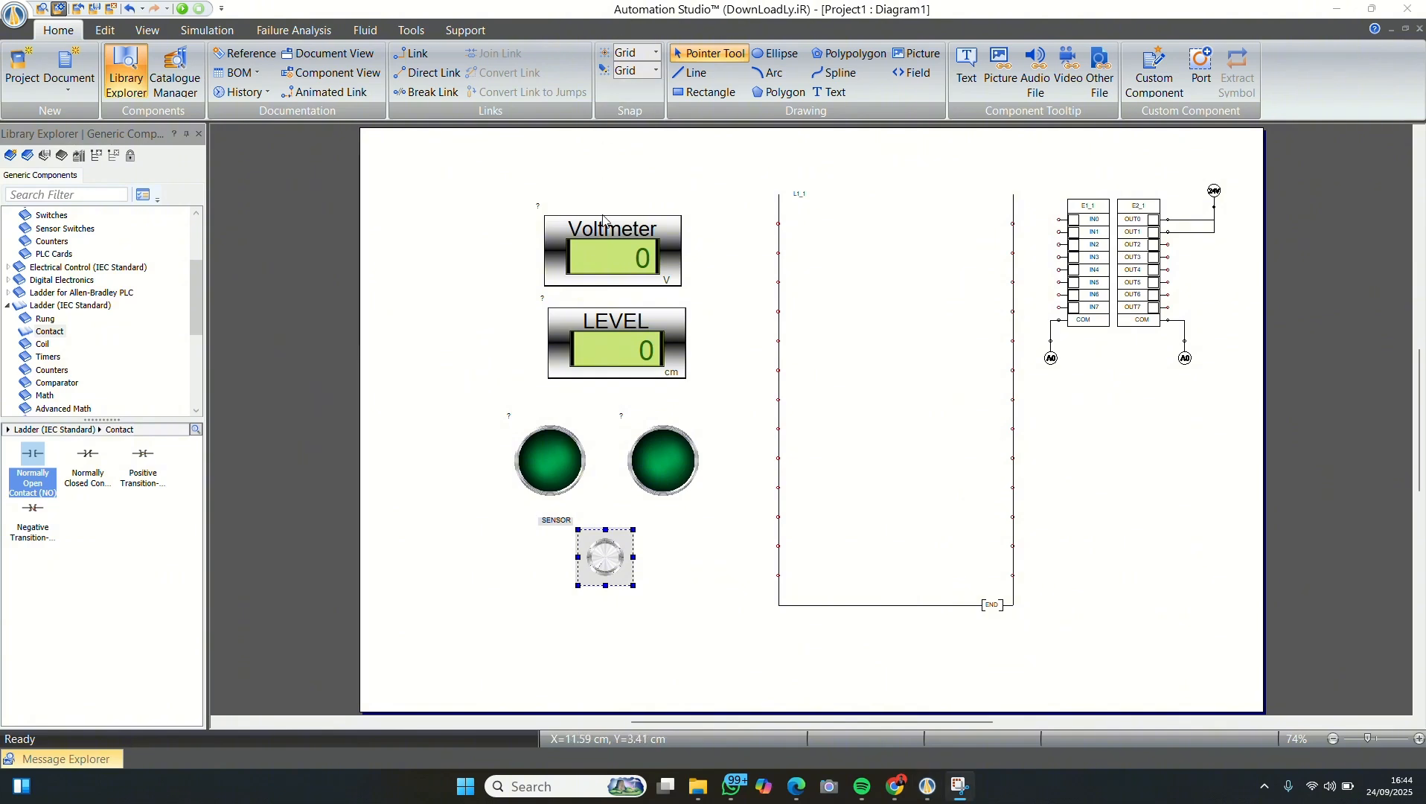
left_click(564, 484)
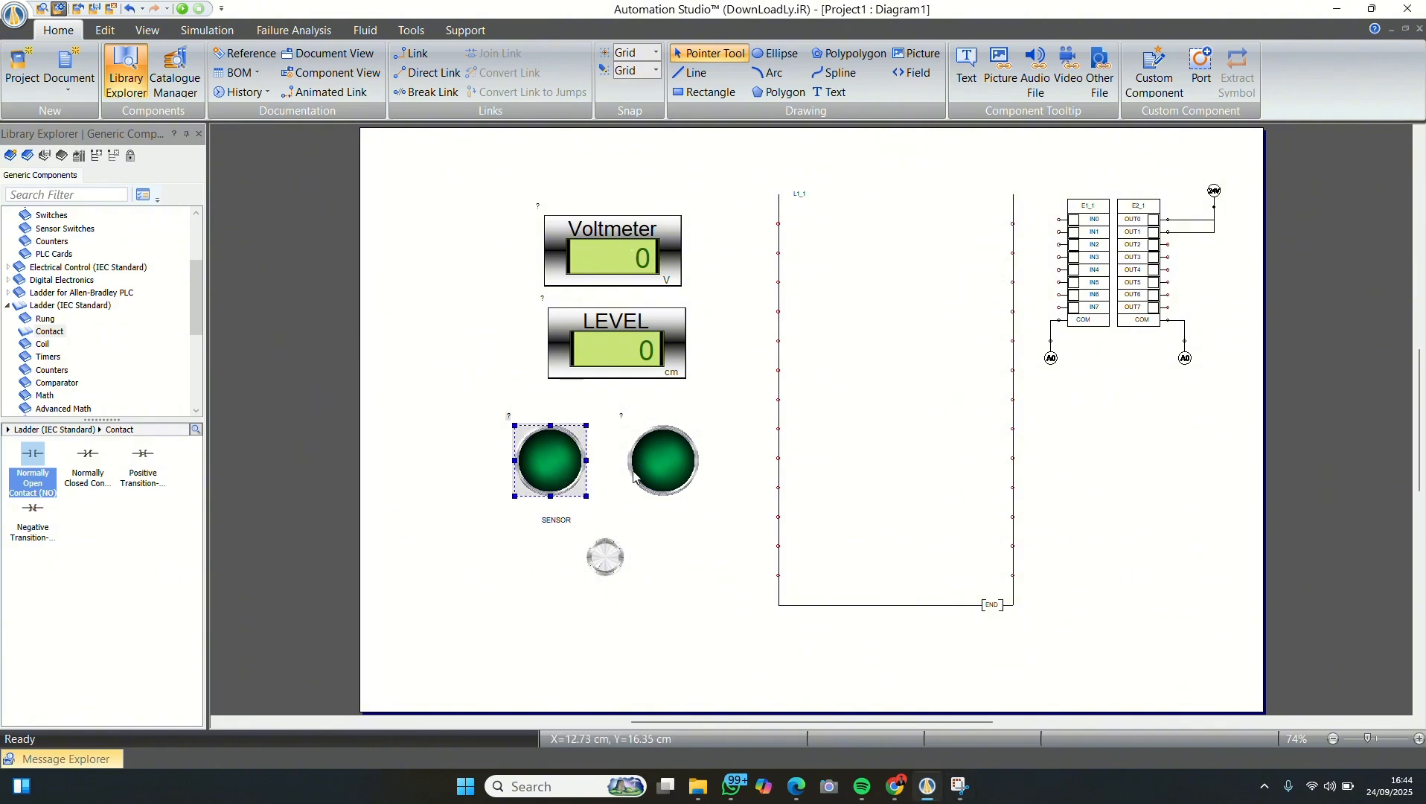
left_click(659, 478)
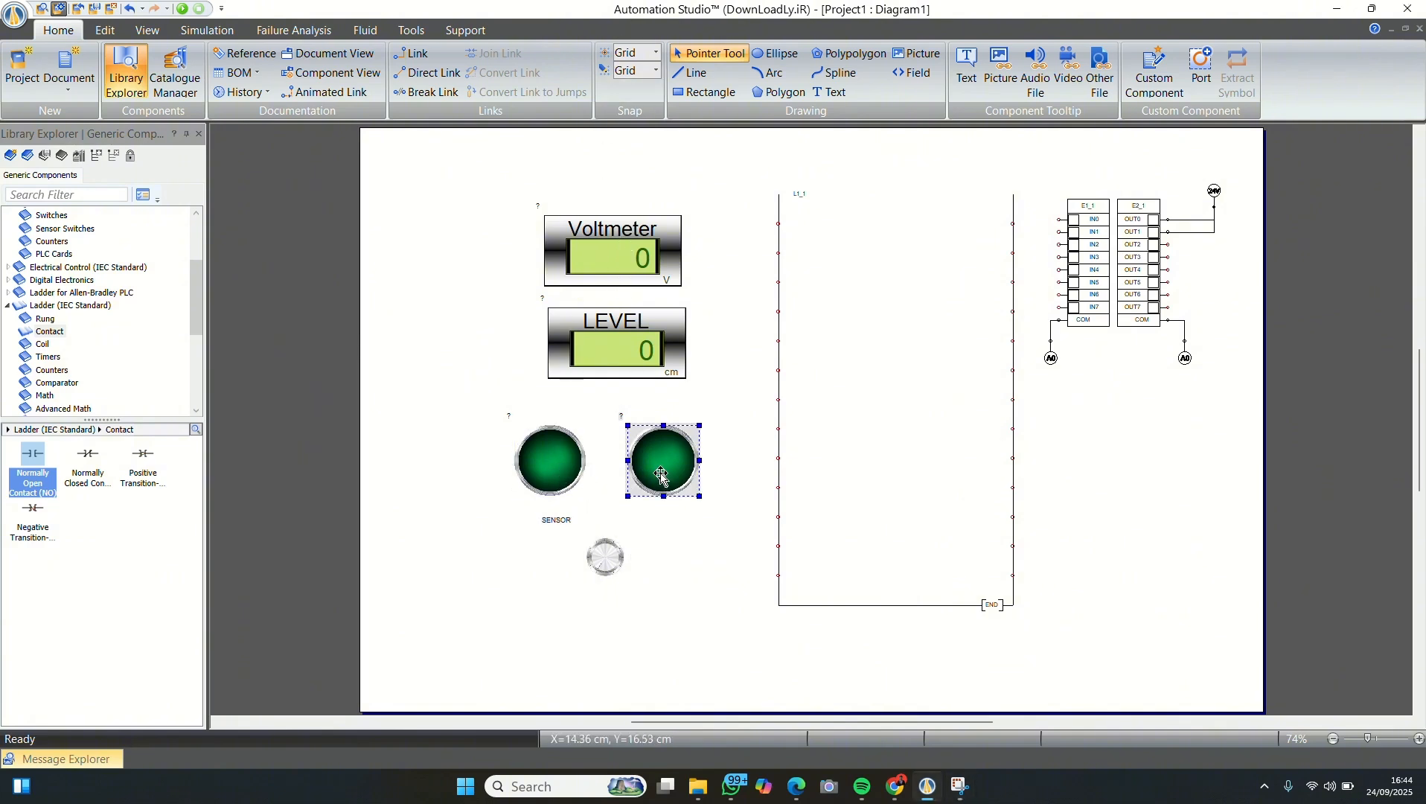
left_click(616, 333)
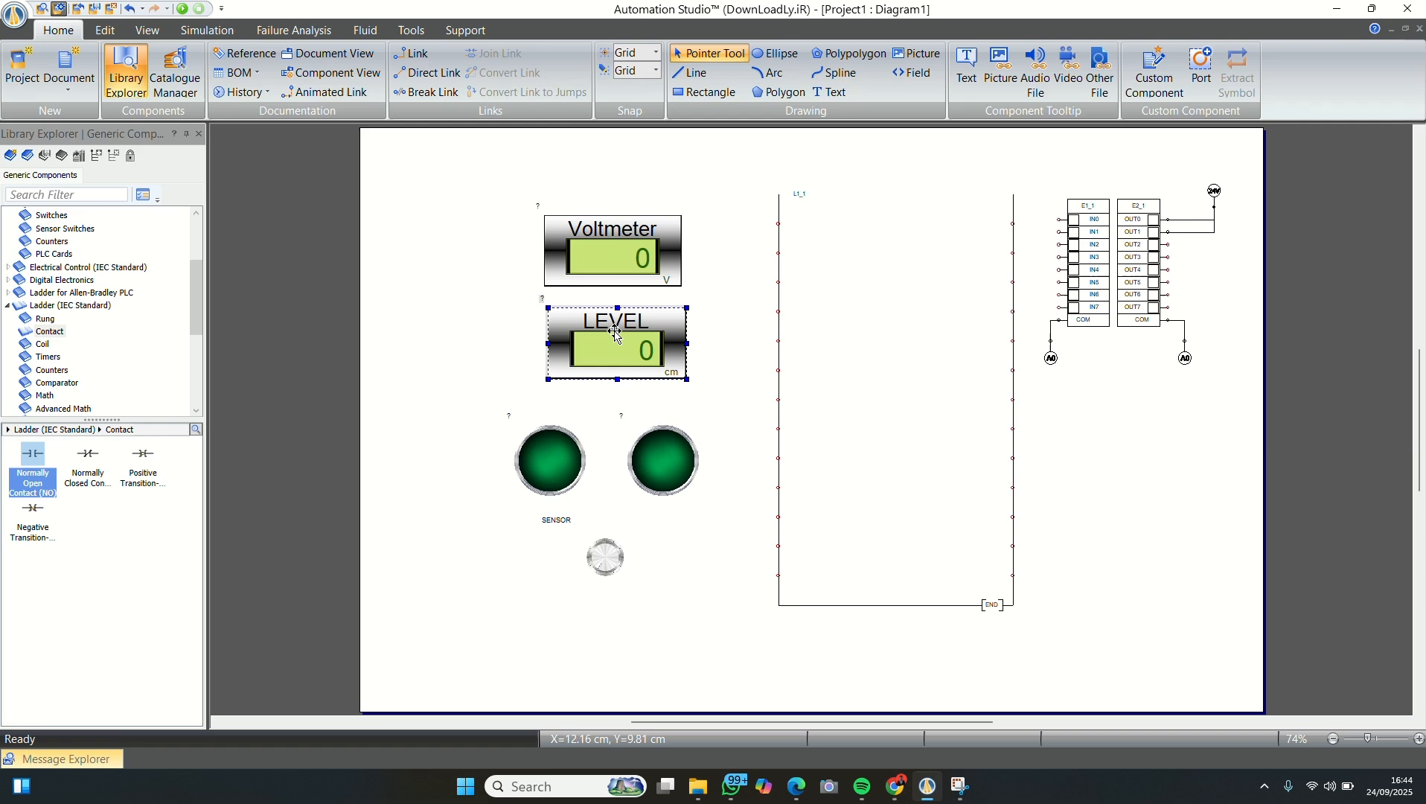
left_click(649, 257)
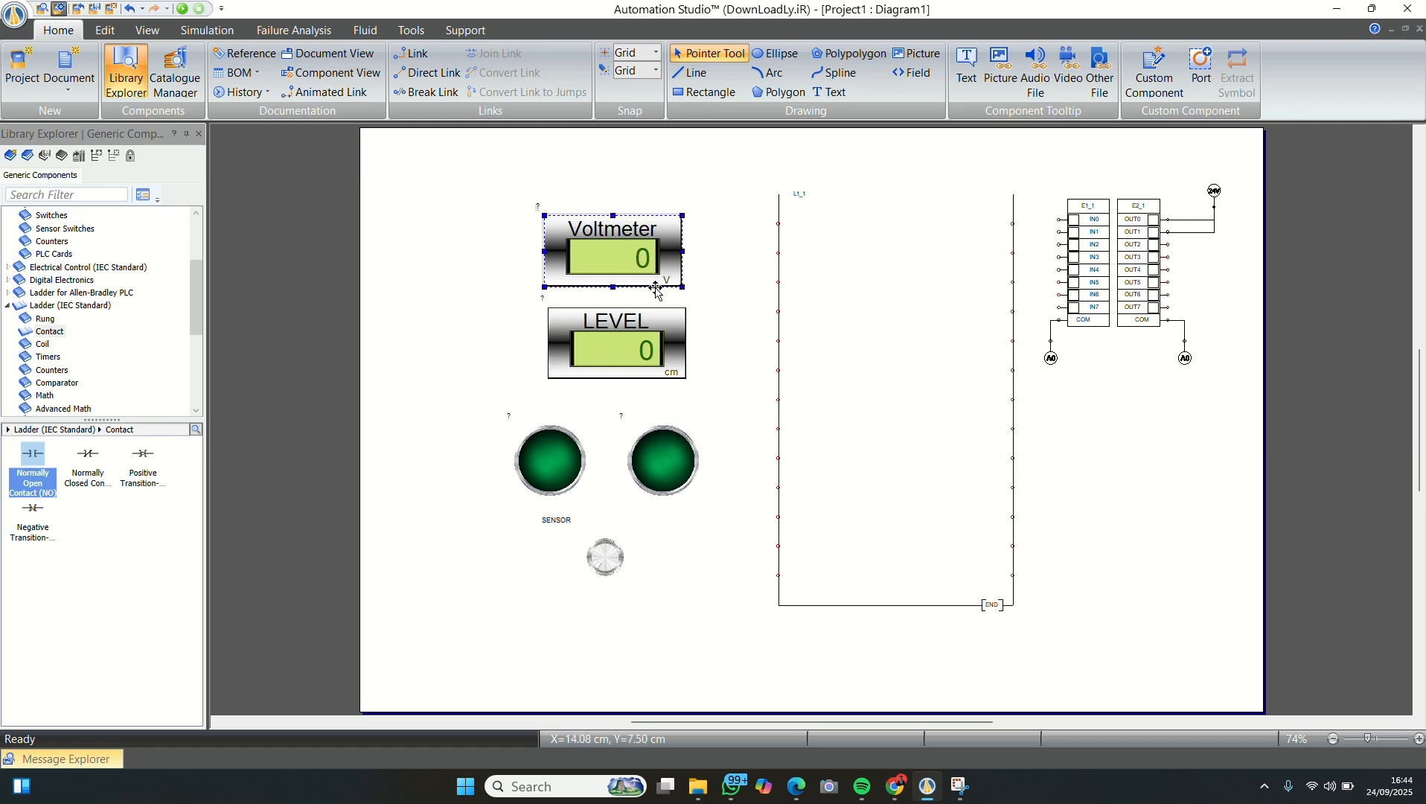
- Change the colour of the second round pilot light to Red
double_click(677, 456)
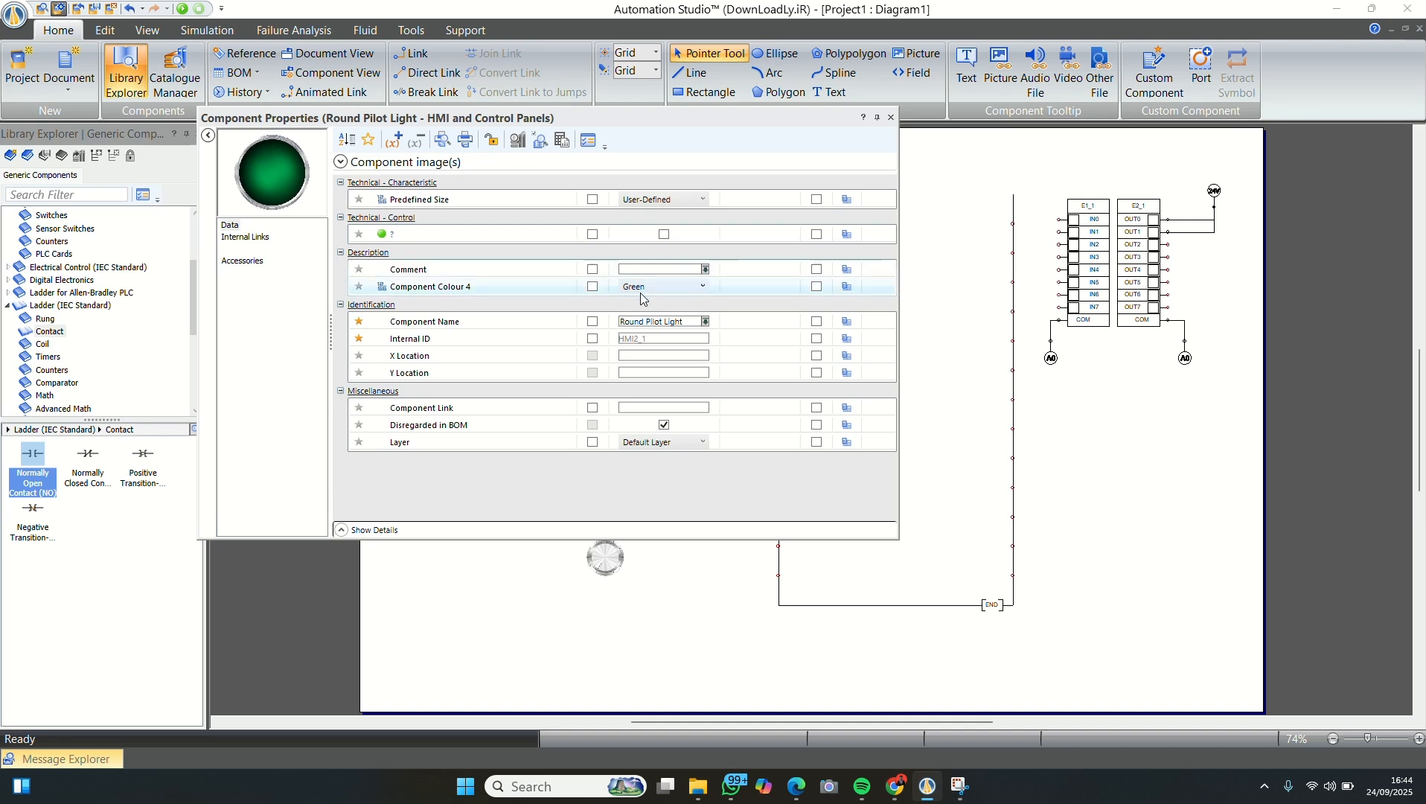
left_click(645, 288)
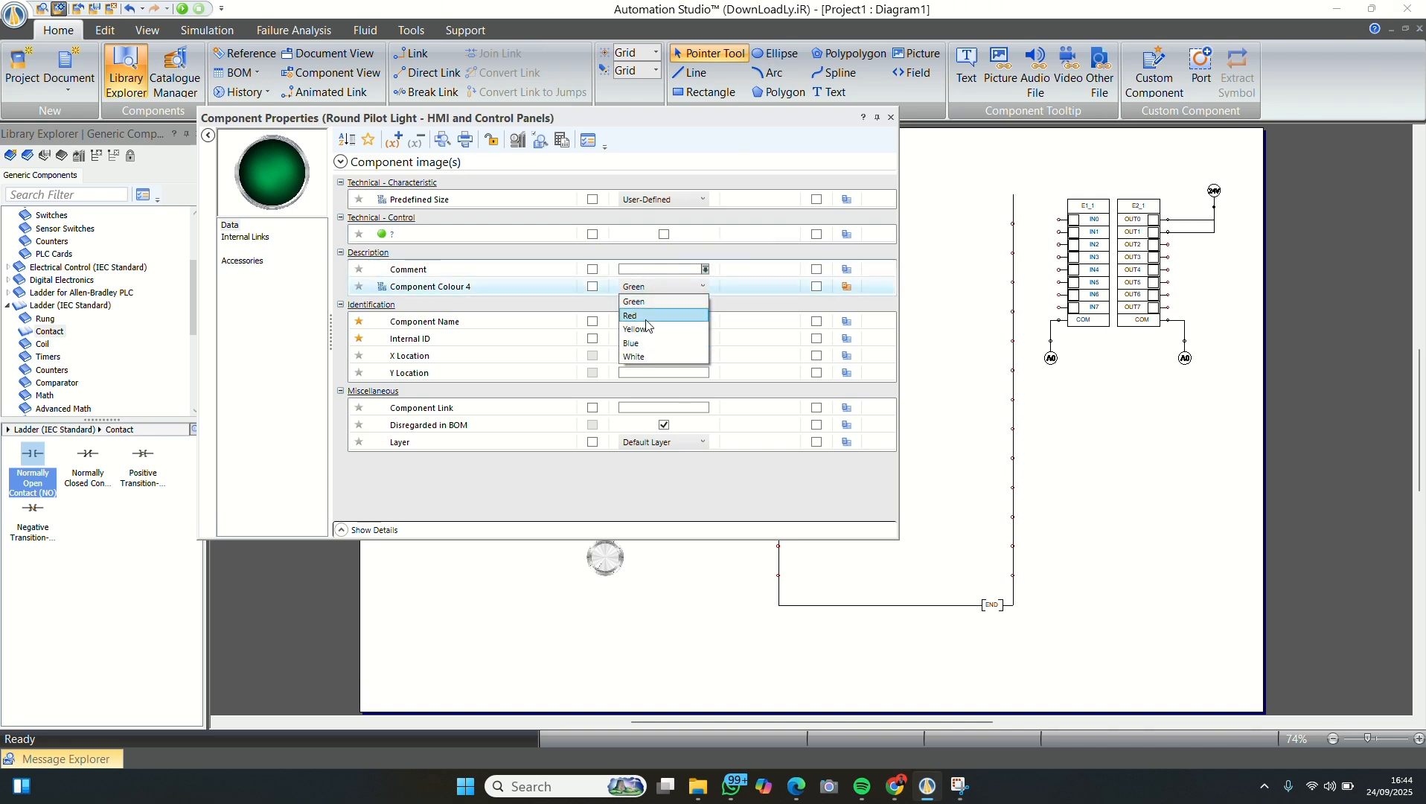
left_click(646, 319)
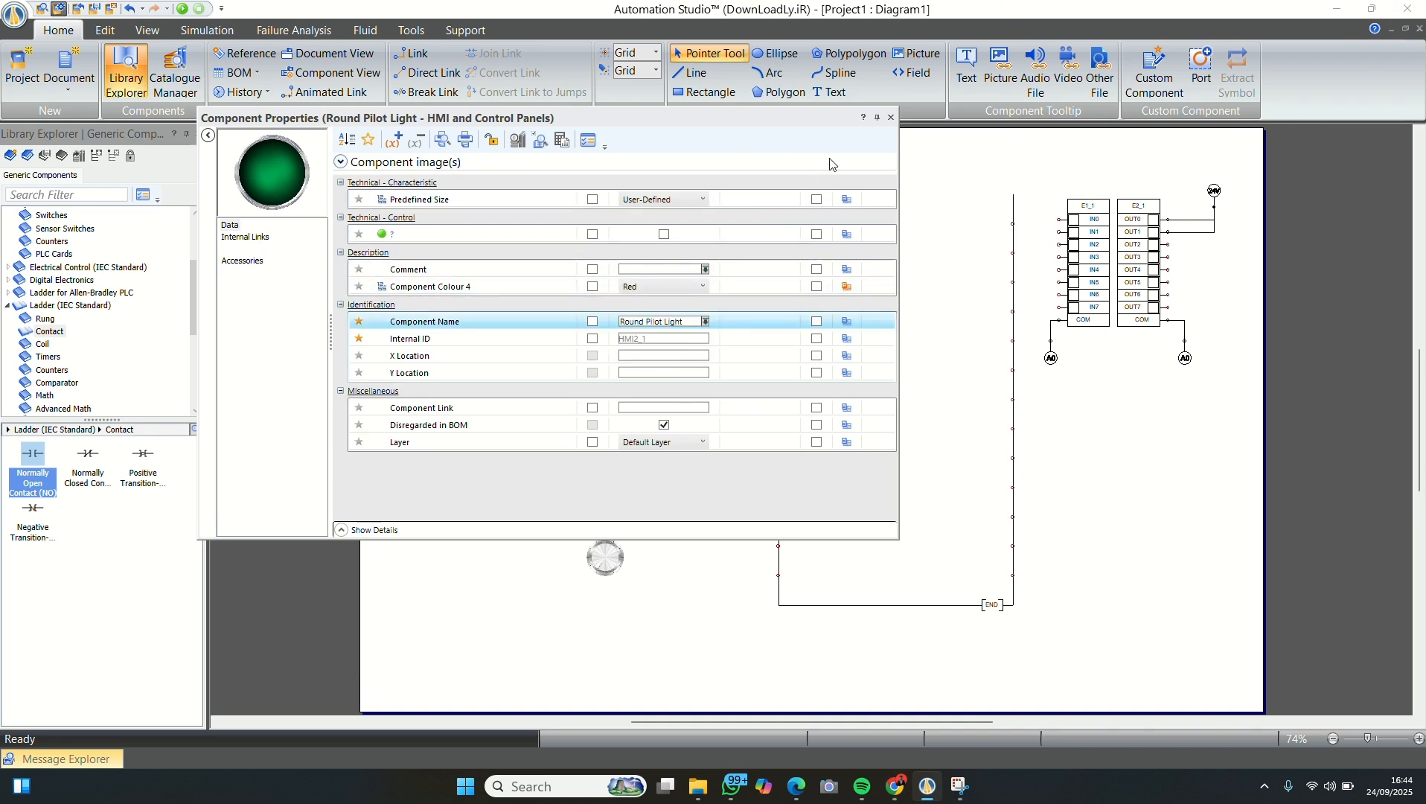
left_click(892, 117)
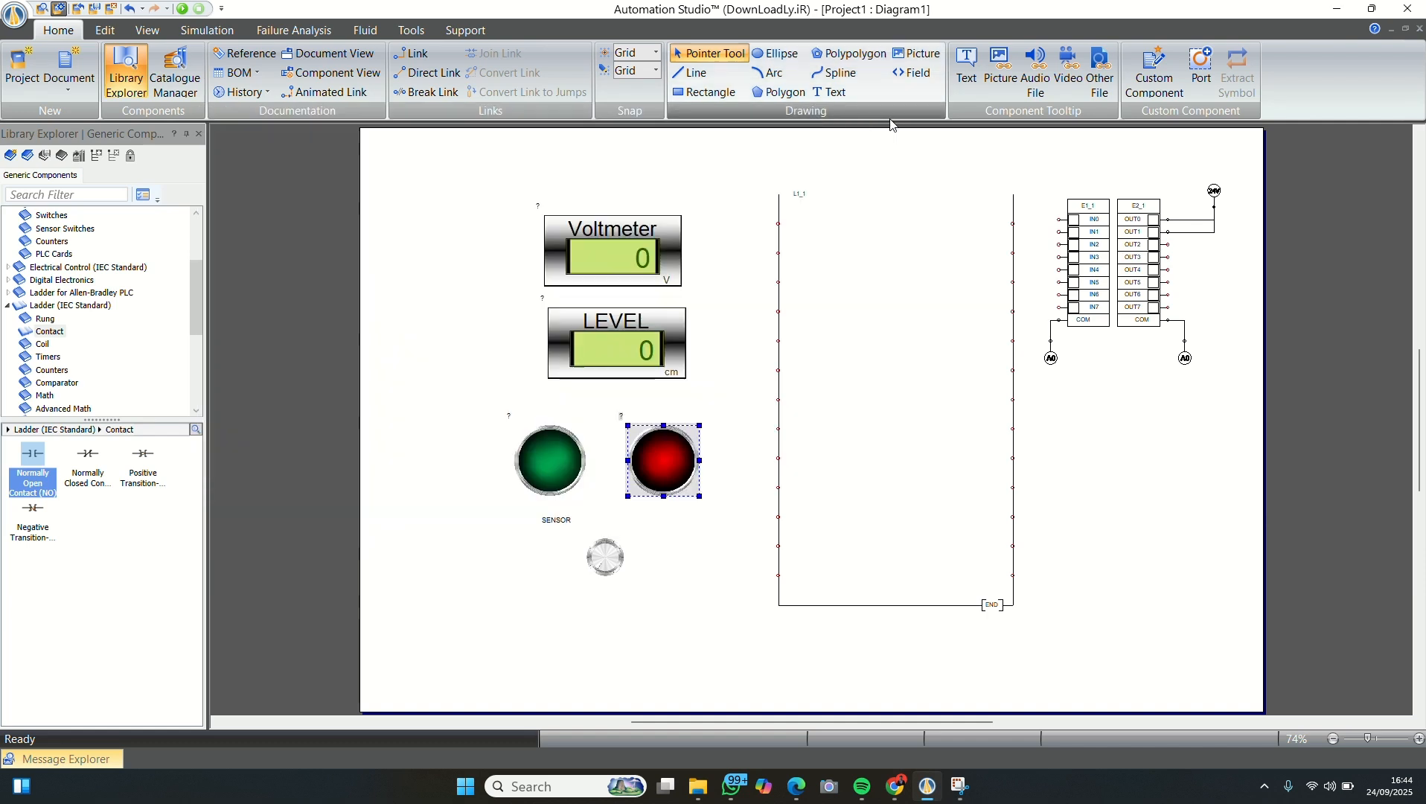
left_click(735, 462)
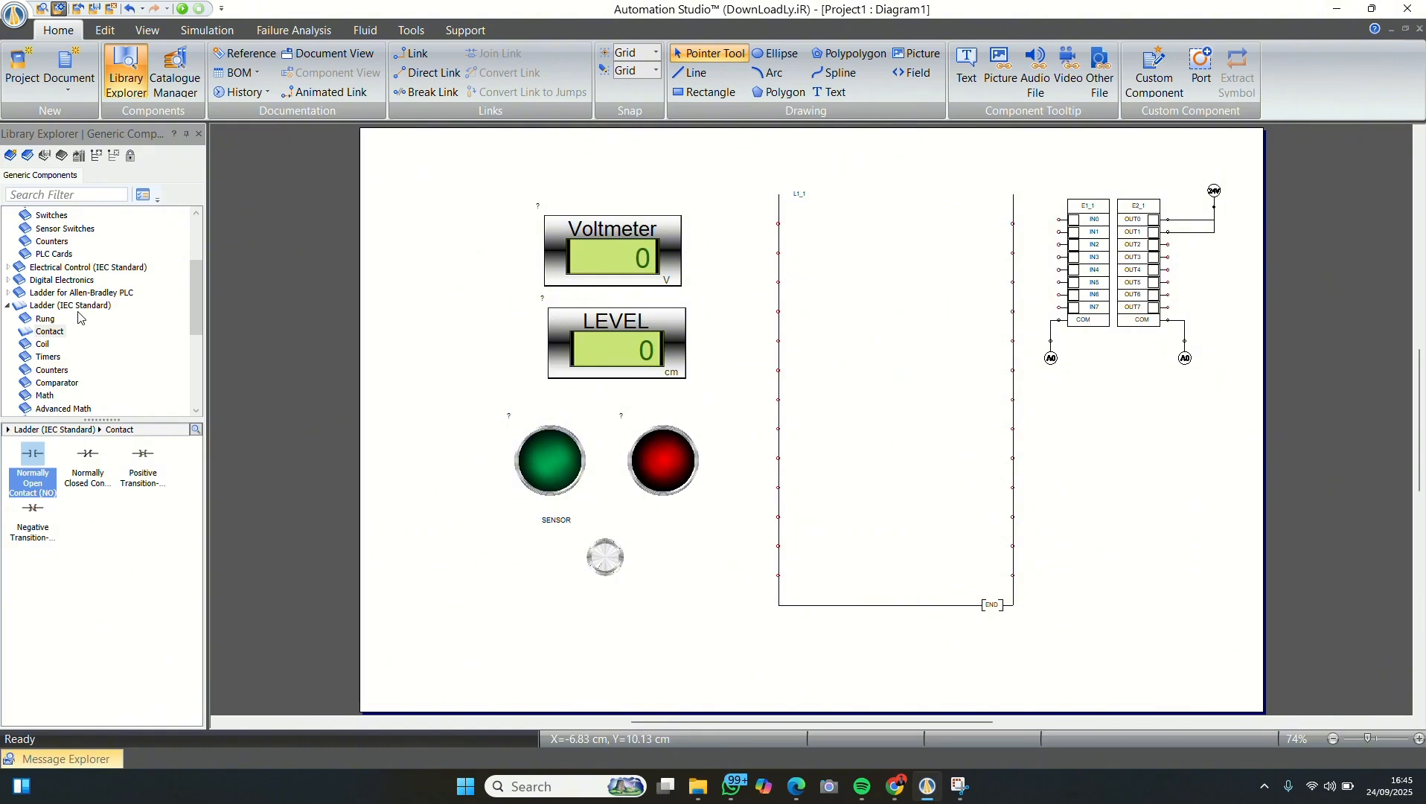
- Place a normally open contact on the first ladder rung and wire it to both rails
scroll(80, 316, "down", 2)
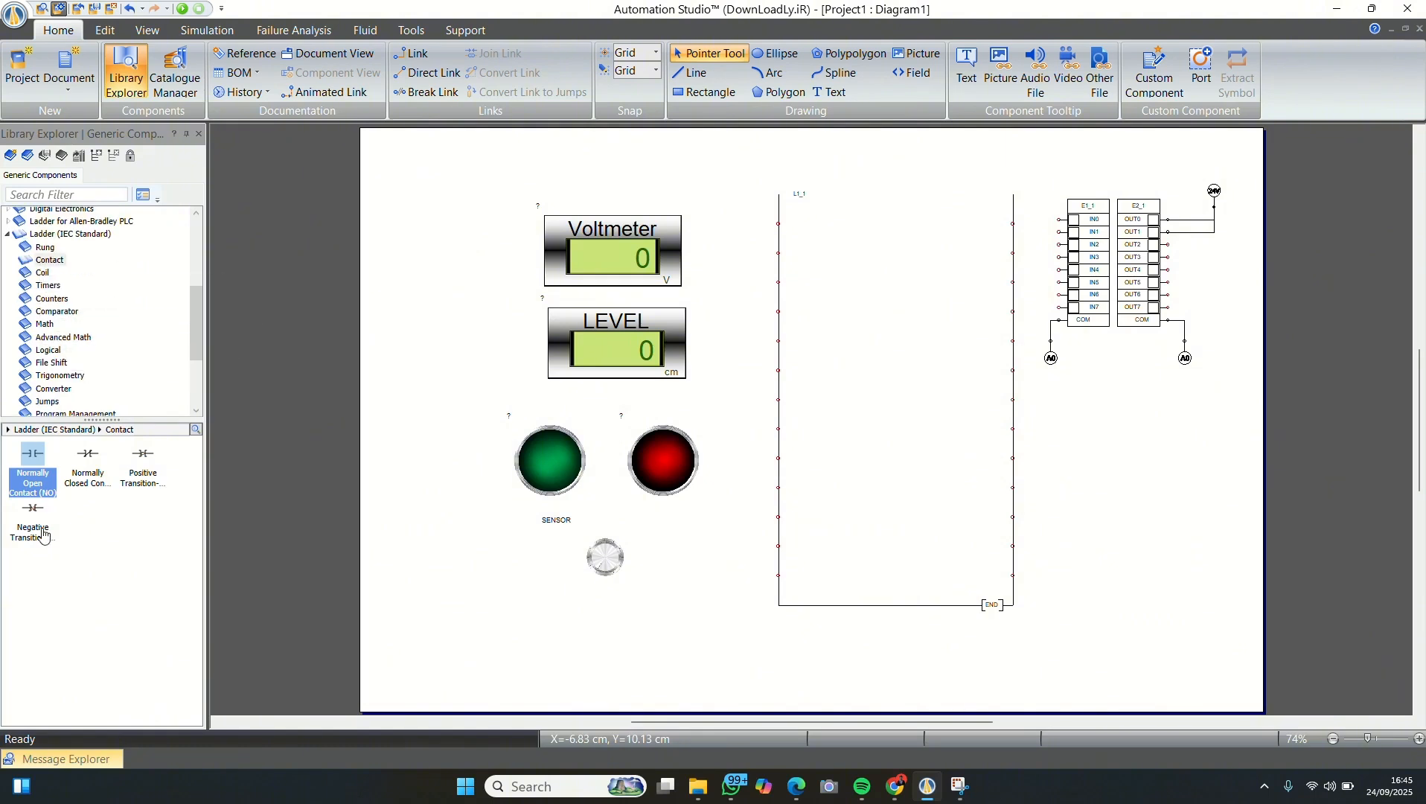
left_click(30, 461)
left_click_drag(30, 461, 850, 227)
left_click(796, 225)
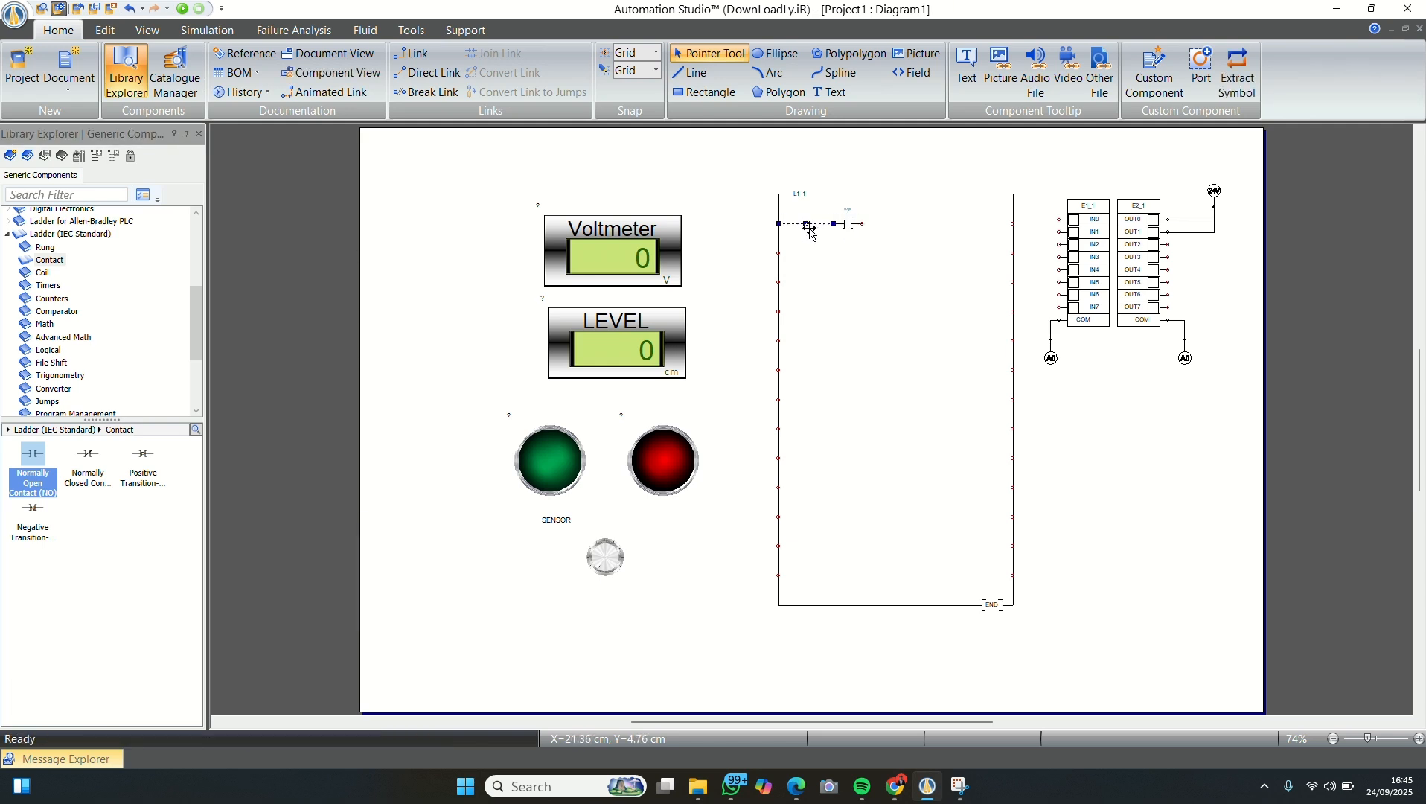
left_click(885, 230)
left_click(862, 225)
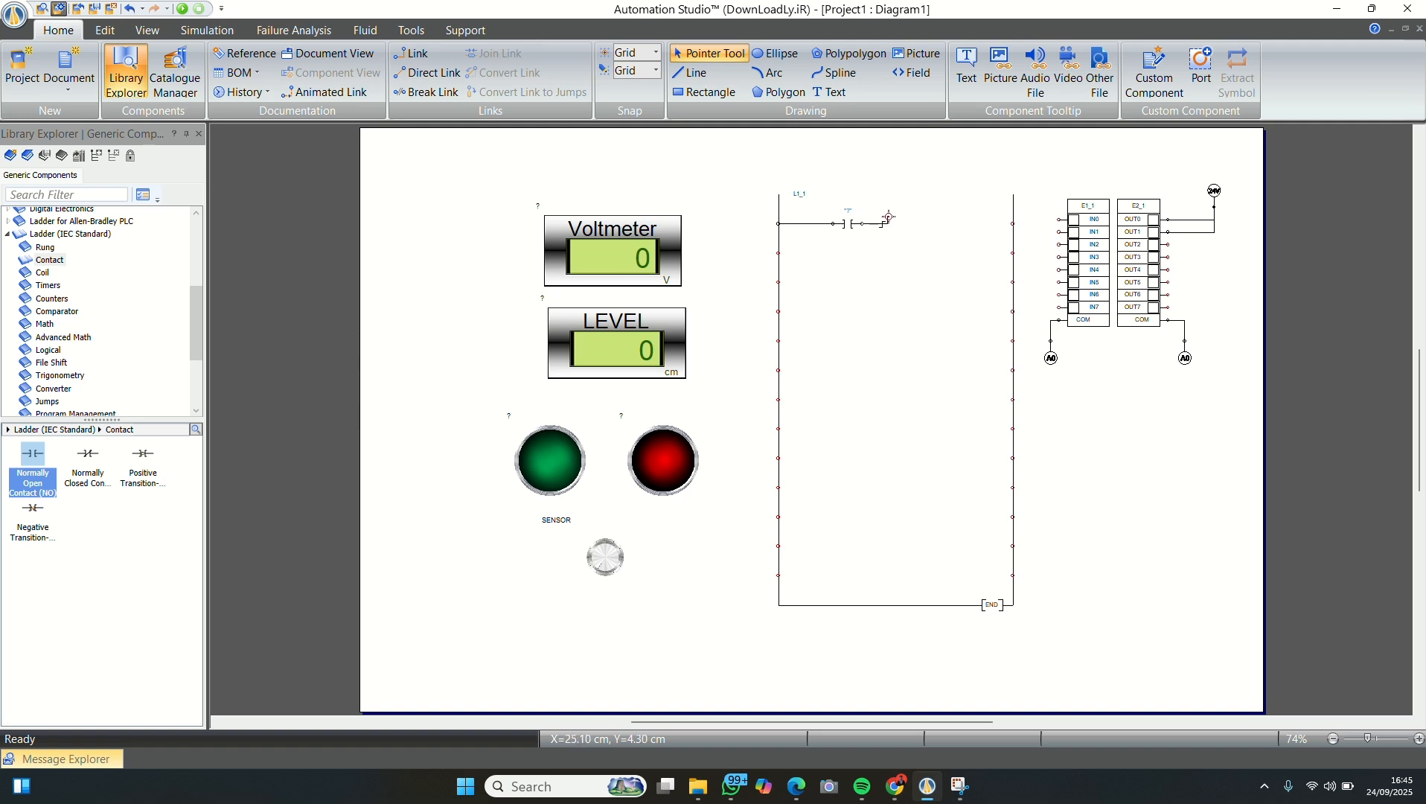
left_click(1014, 225)
left_click(629, 30)
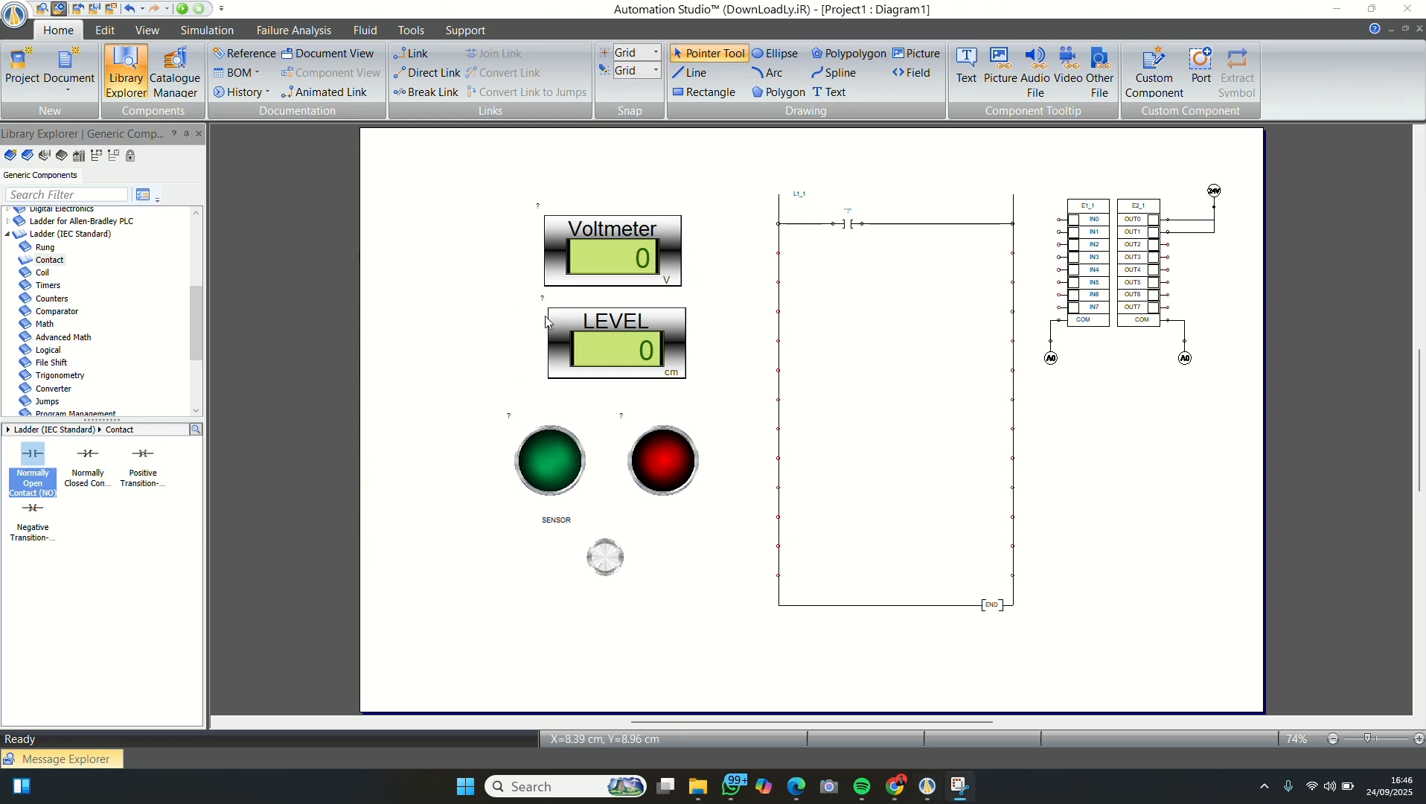
- Place a Divide (DIV) block from the Ladder (IEC Standard) math components on the rung below the contact
scroll(75, 325, "down", 2)
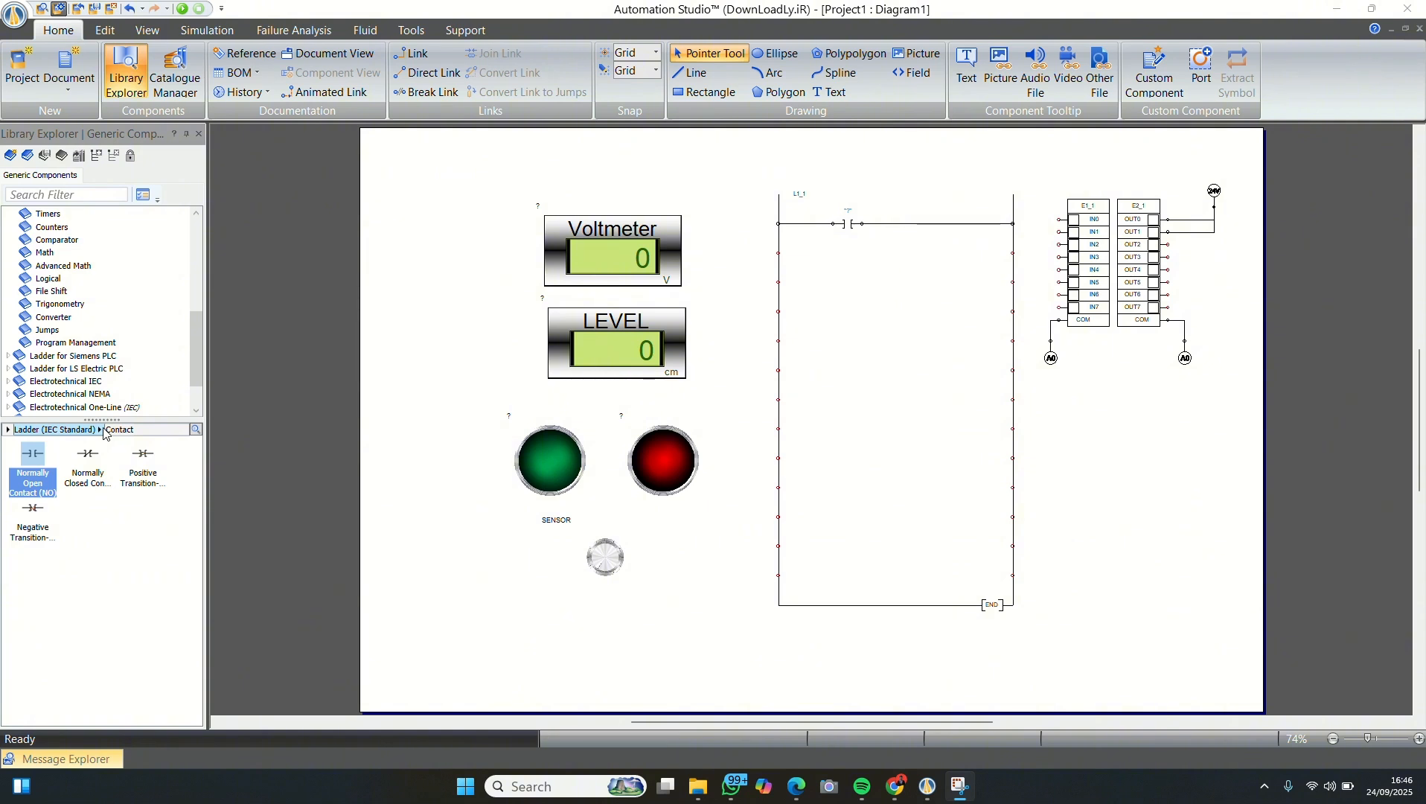
left_click(126, 431)
left_click(159, 539)
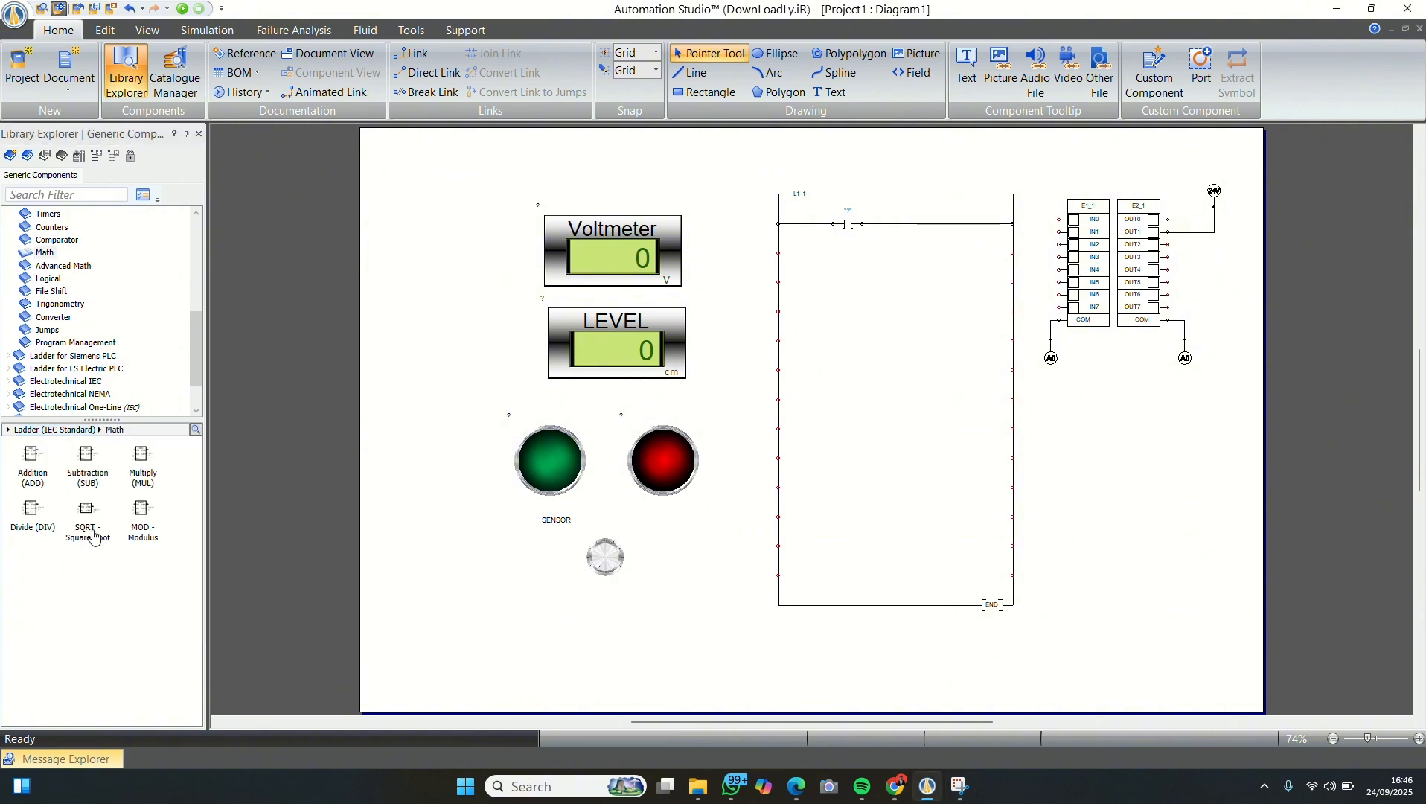
left_click(40, 516)
left_click_drag(40, 516, 889, 253)
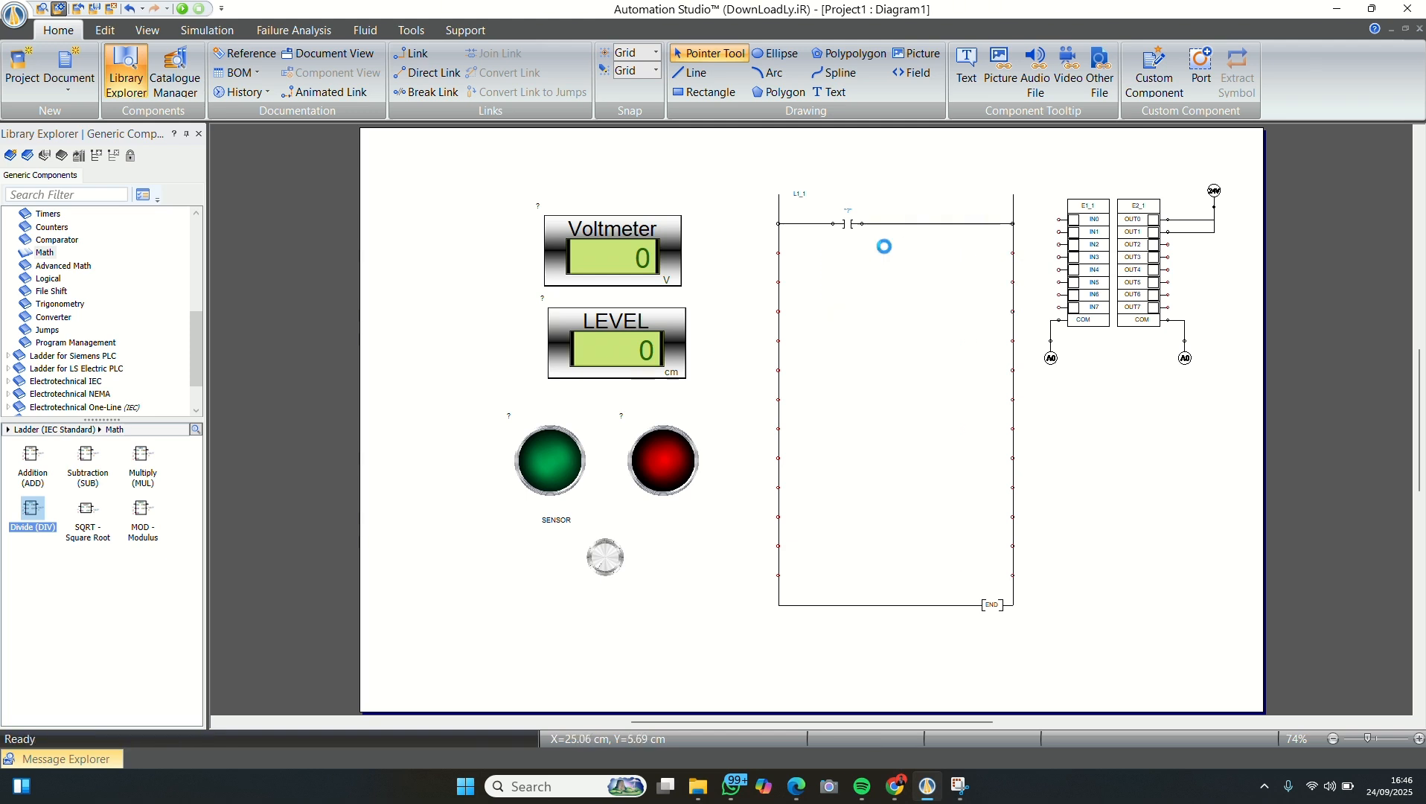
- Wire the DIV block's EN port to one ladder rail and its ENO port to the other
right_click(777, 256)
left_click(816, 254)
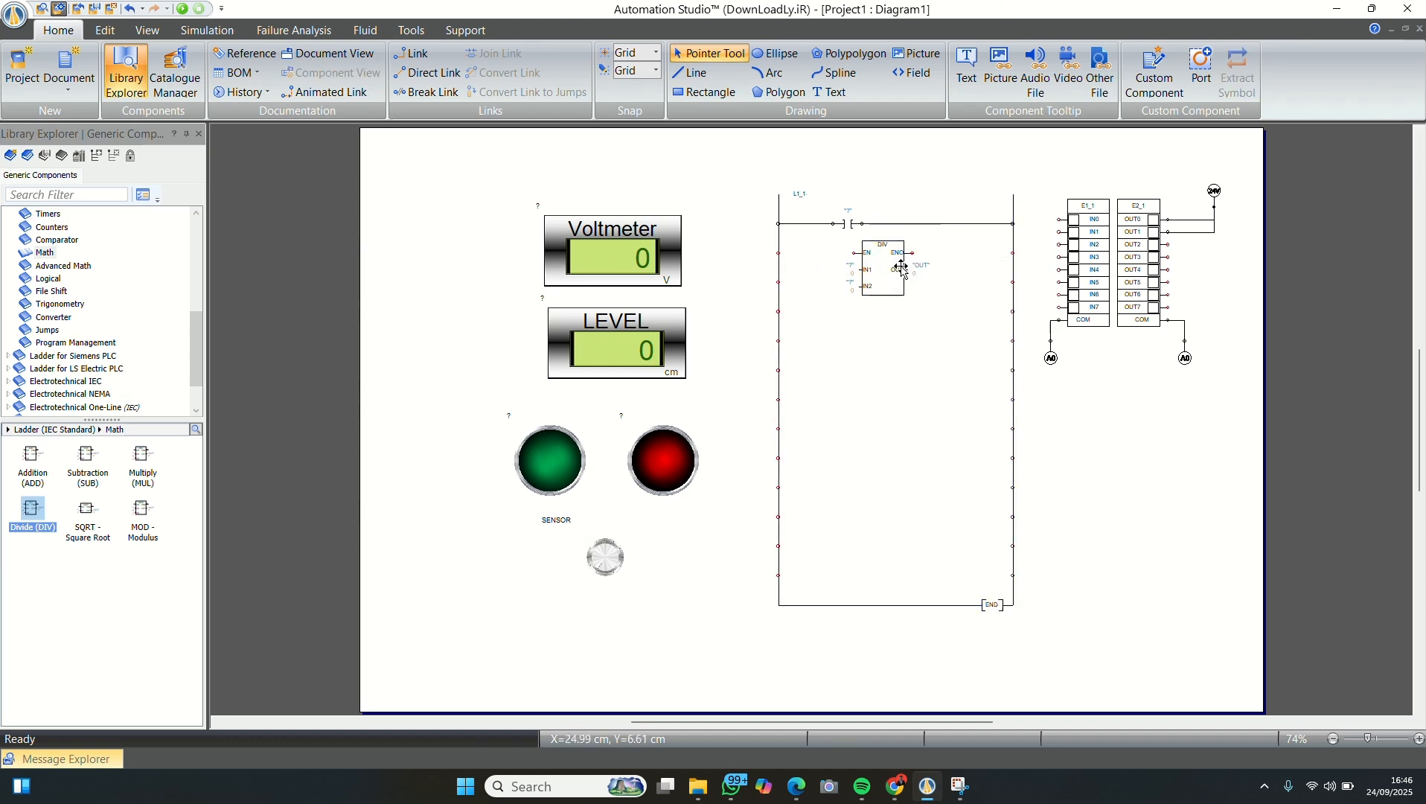
left_click(1374, 736)
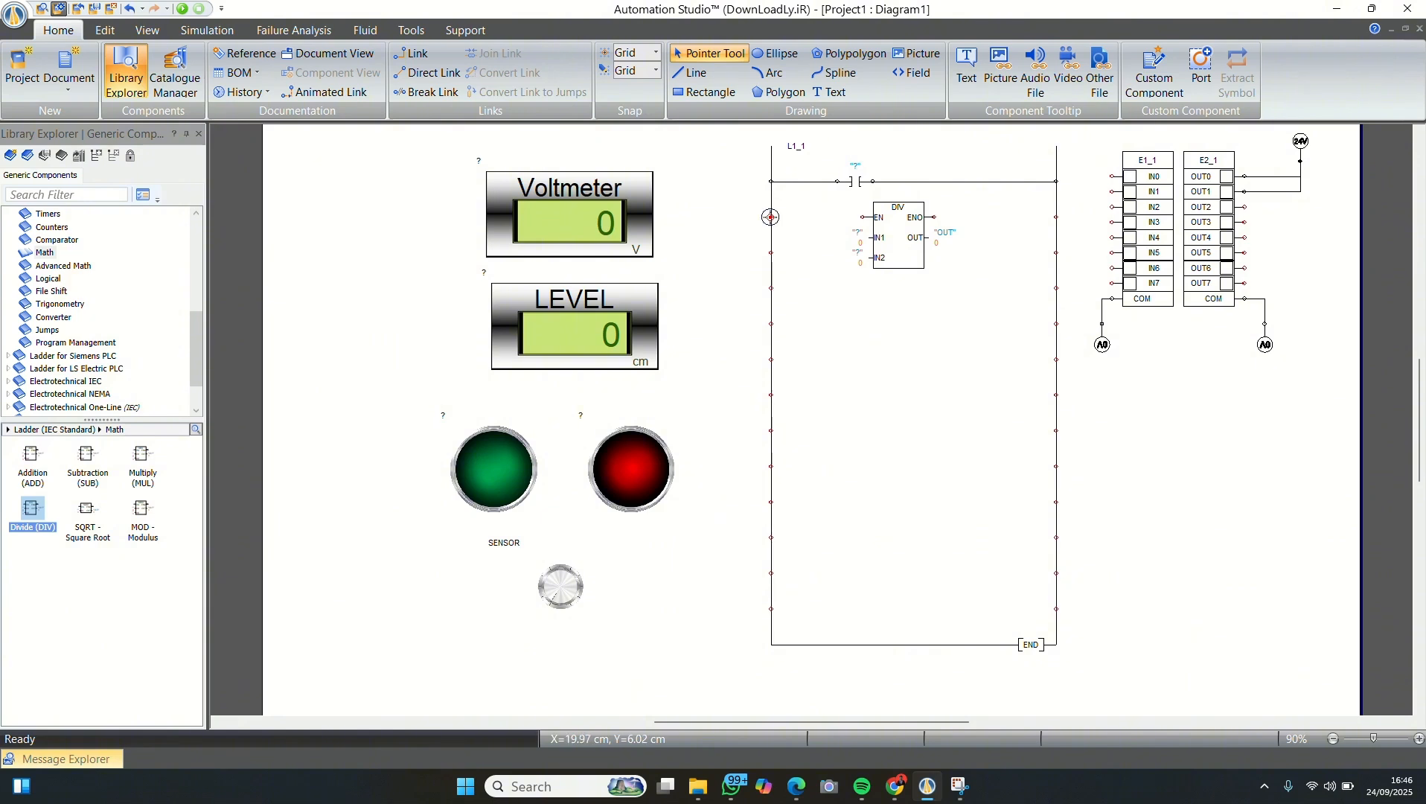
left_click_drag(771, 217, 859, 216)
left_click_drag(936, 221, 1056, 217)
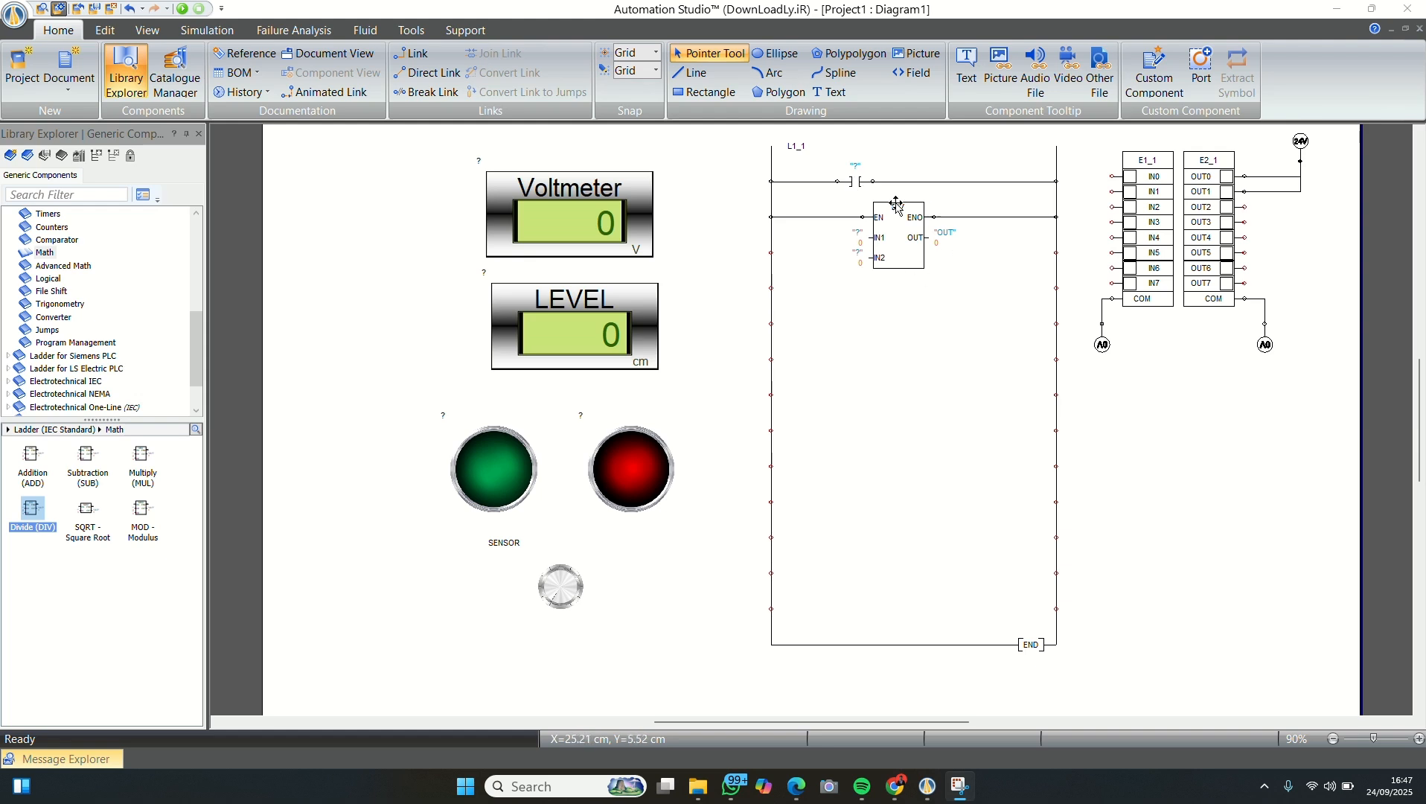
- Set the DIV block's first unnamed control variable to 300 and the second to 10
double_click(871, 253)
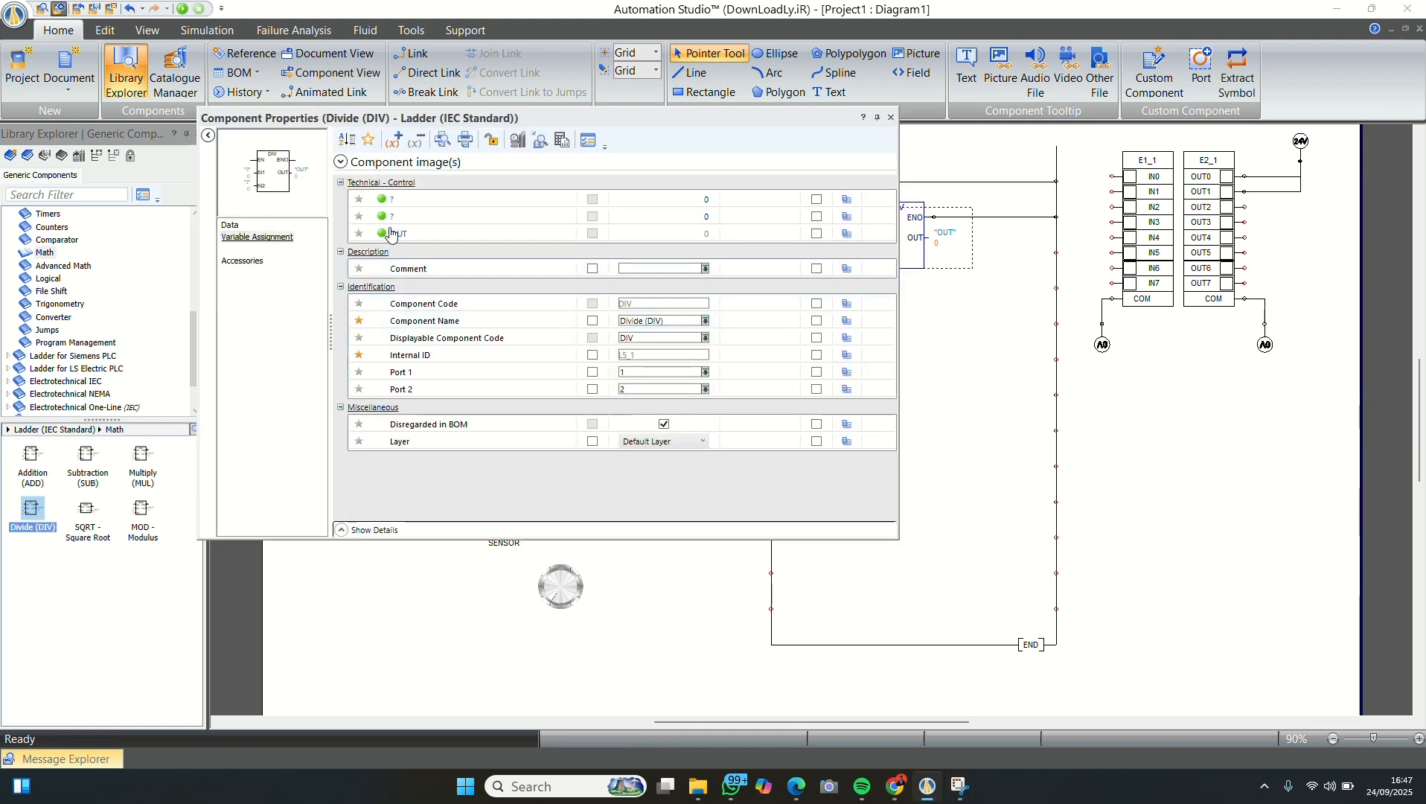
left_click(258, 236)
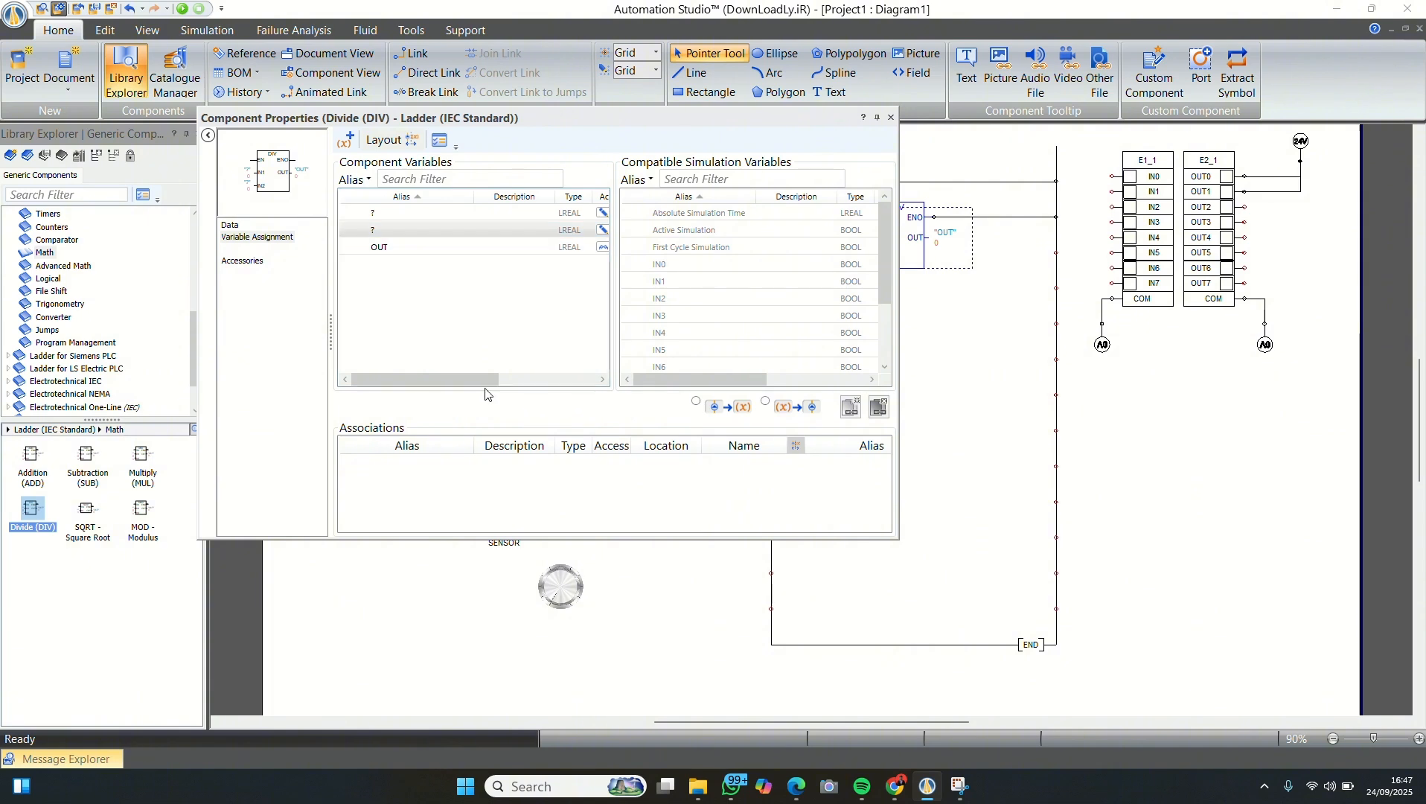
left_click_drag(486, 382, 442, 365)
left_click(440, 216)
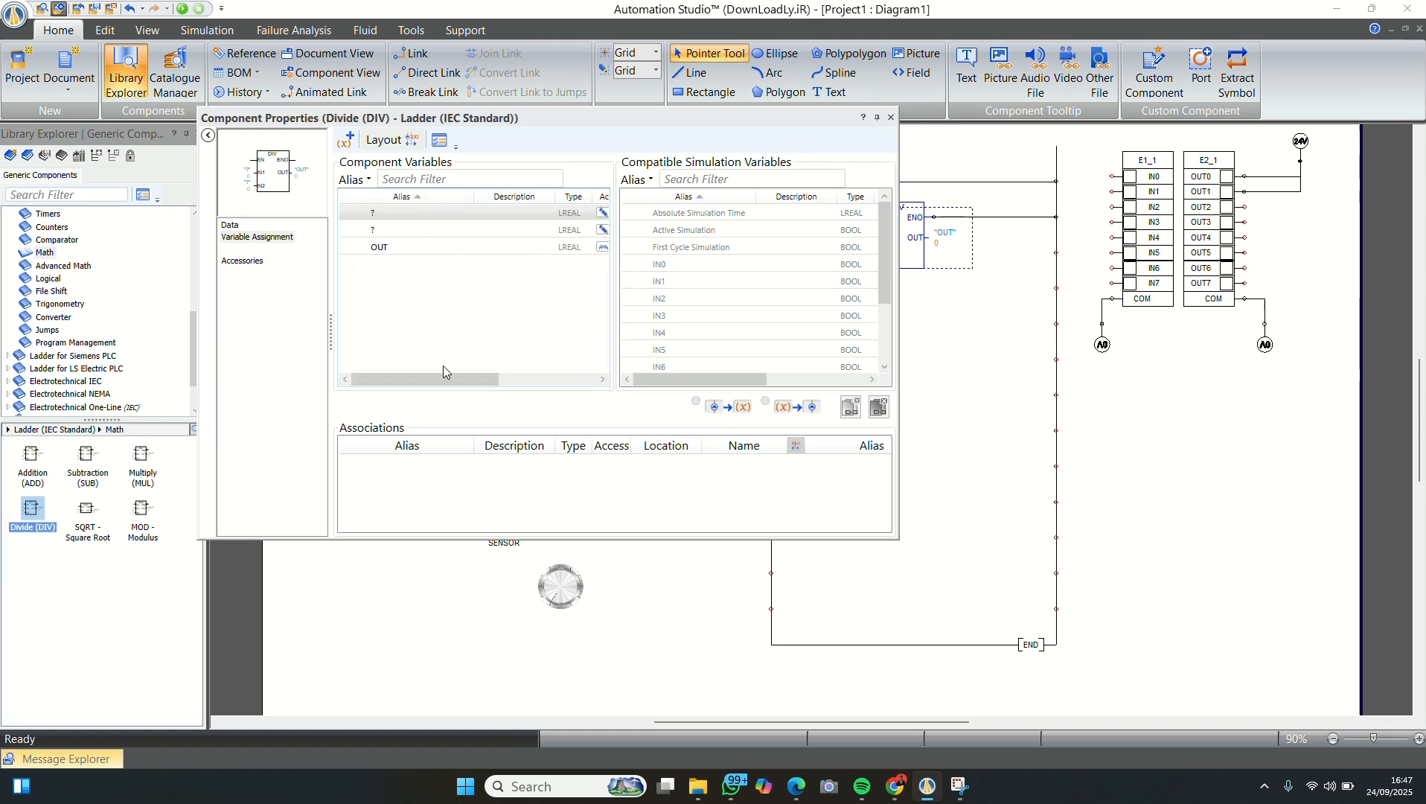
left_click(229, 225)
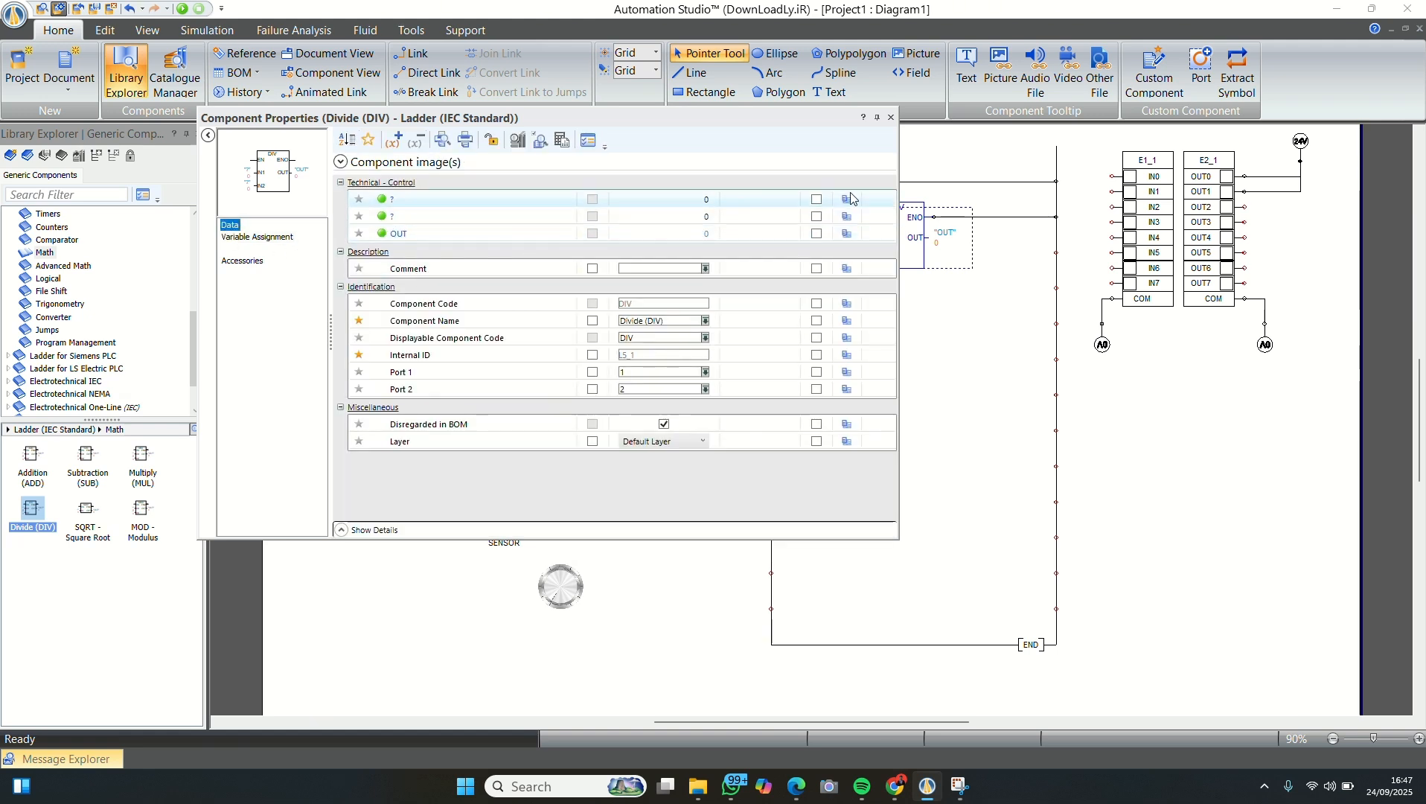
left_click(715, 200)
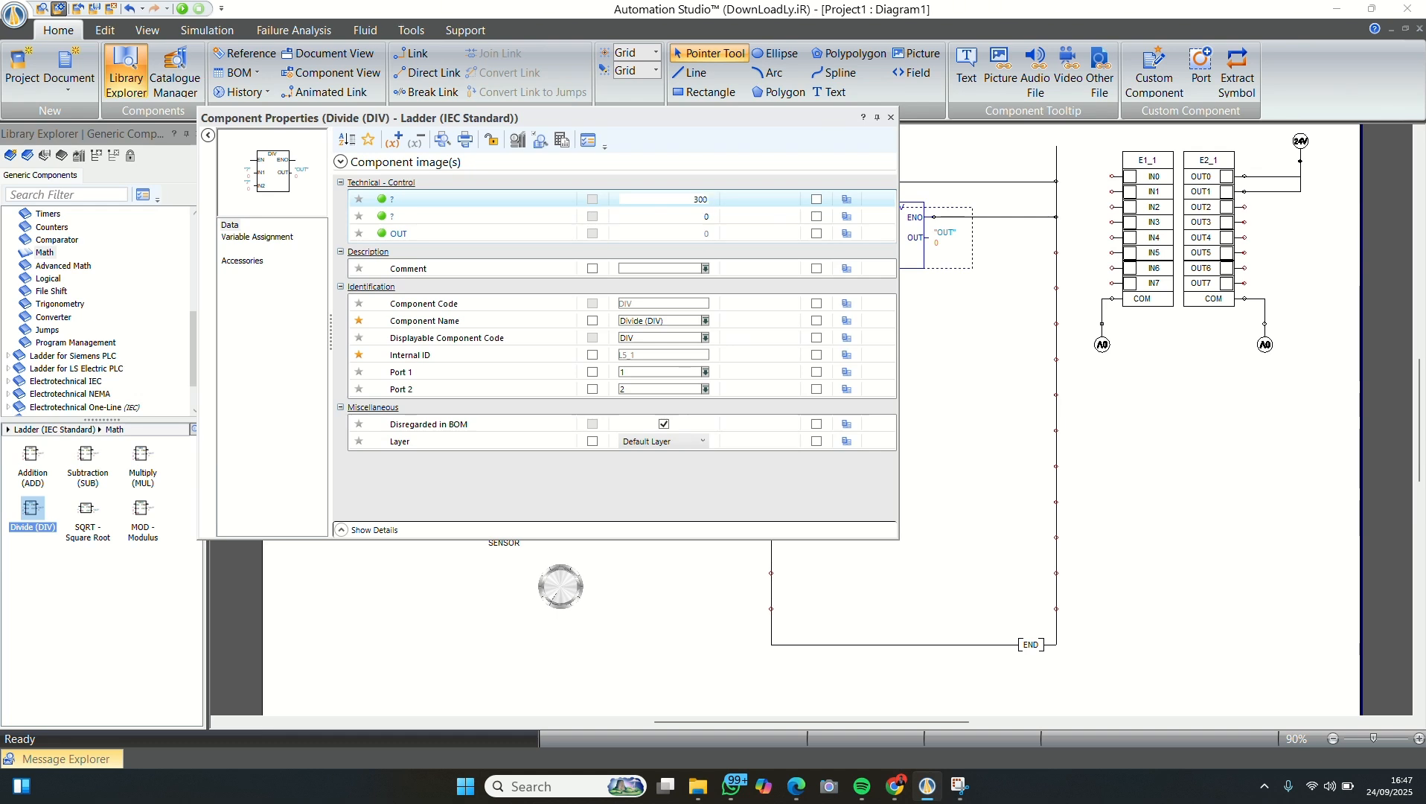
type("300")
key("Return")
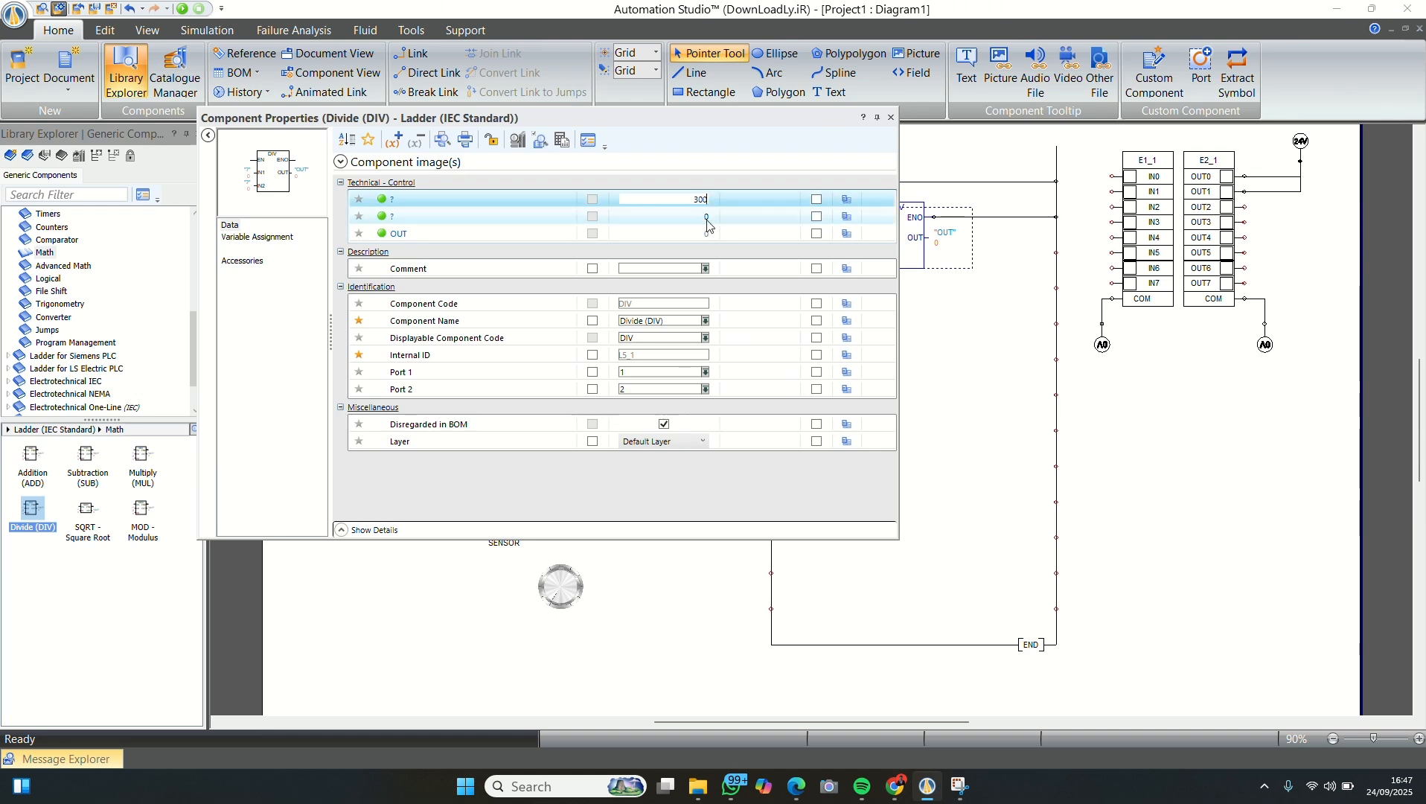
left_click(705, 216)
type("10")
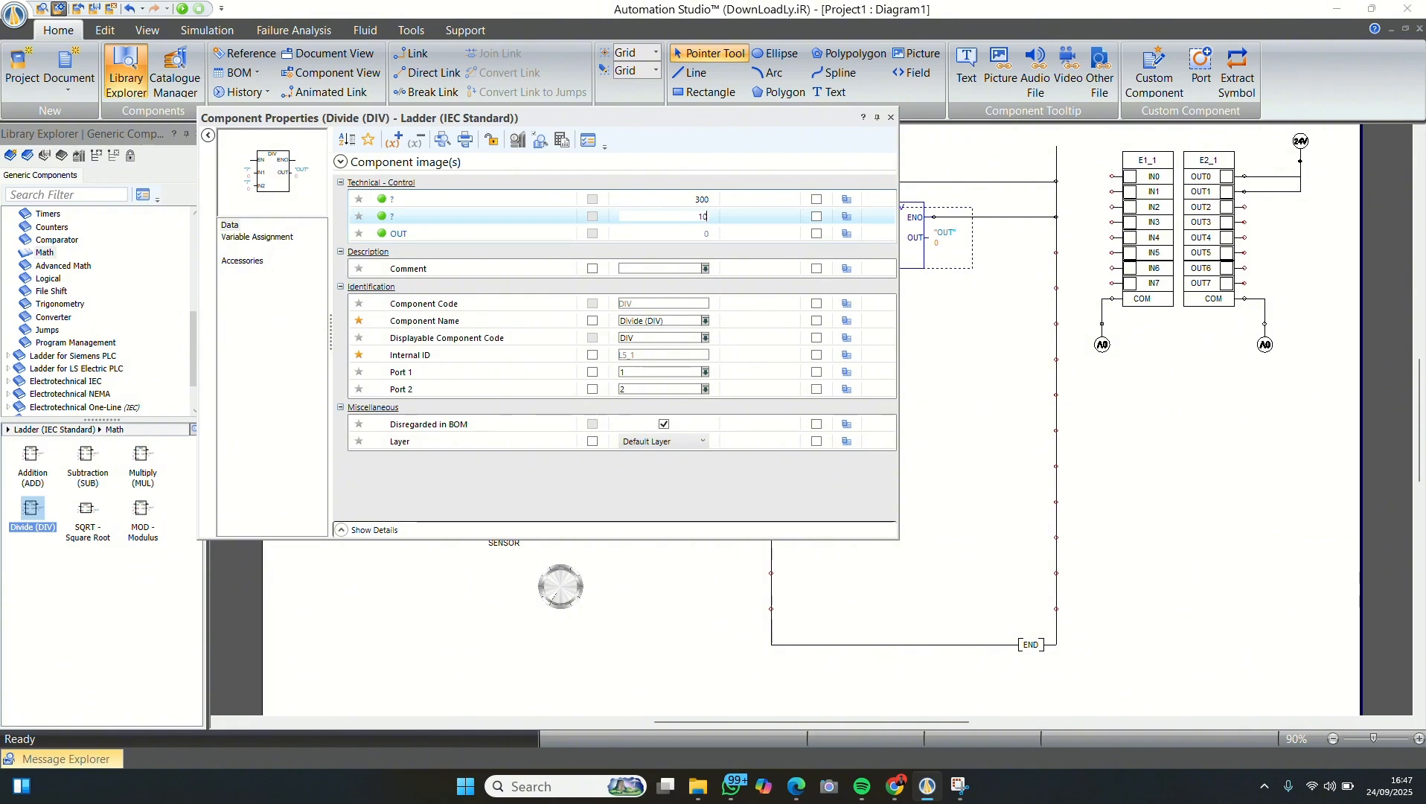
key("Tab")
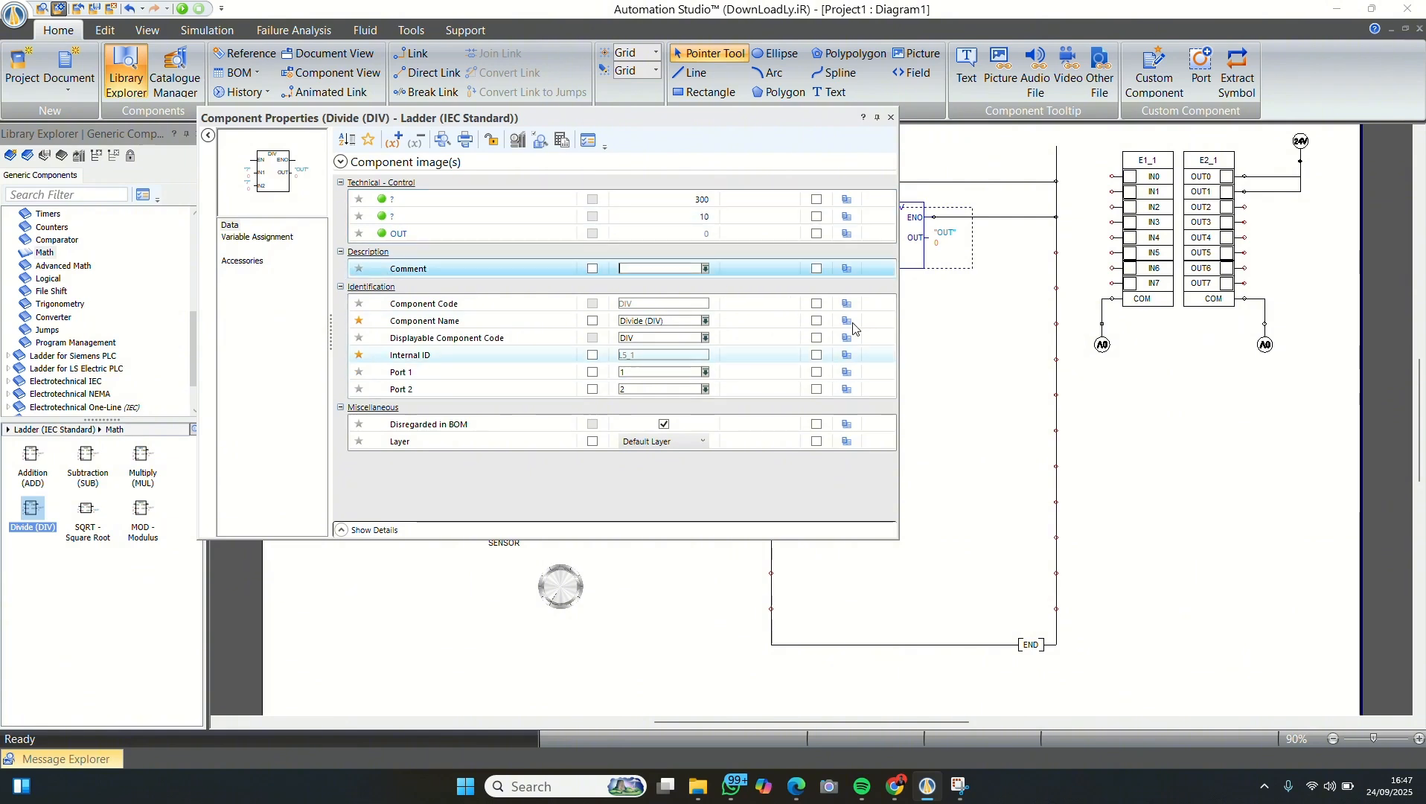
left_click(893, 118)
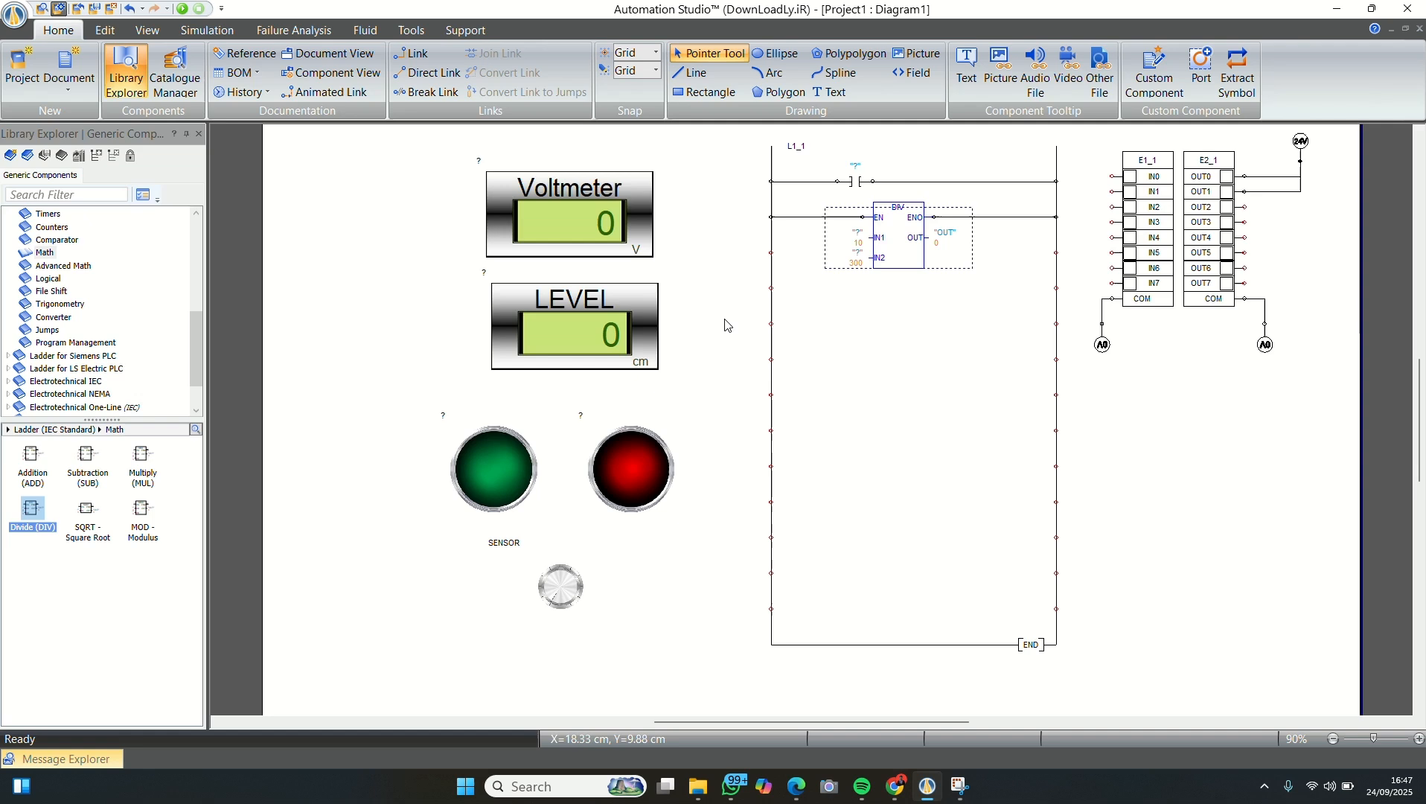
- Set the DIV block's first control variable to 10 and the second to 300, giving IN1 300 and IN2 10
double_click(875, 248)
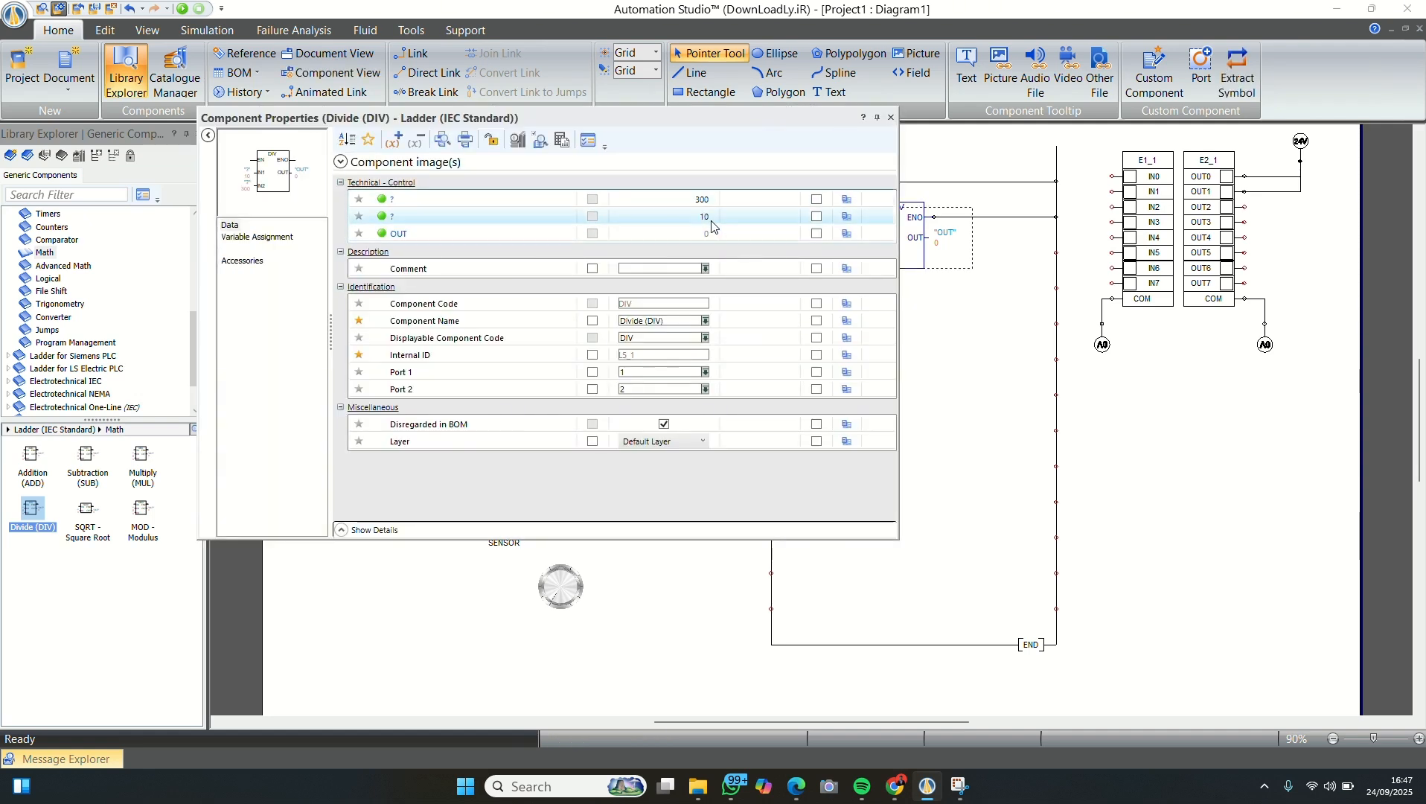
left_click(707, 218)
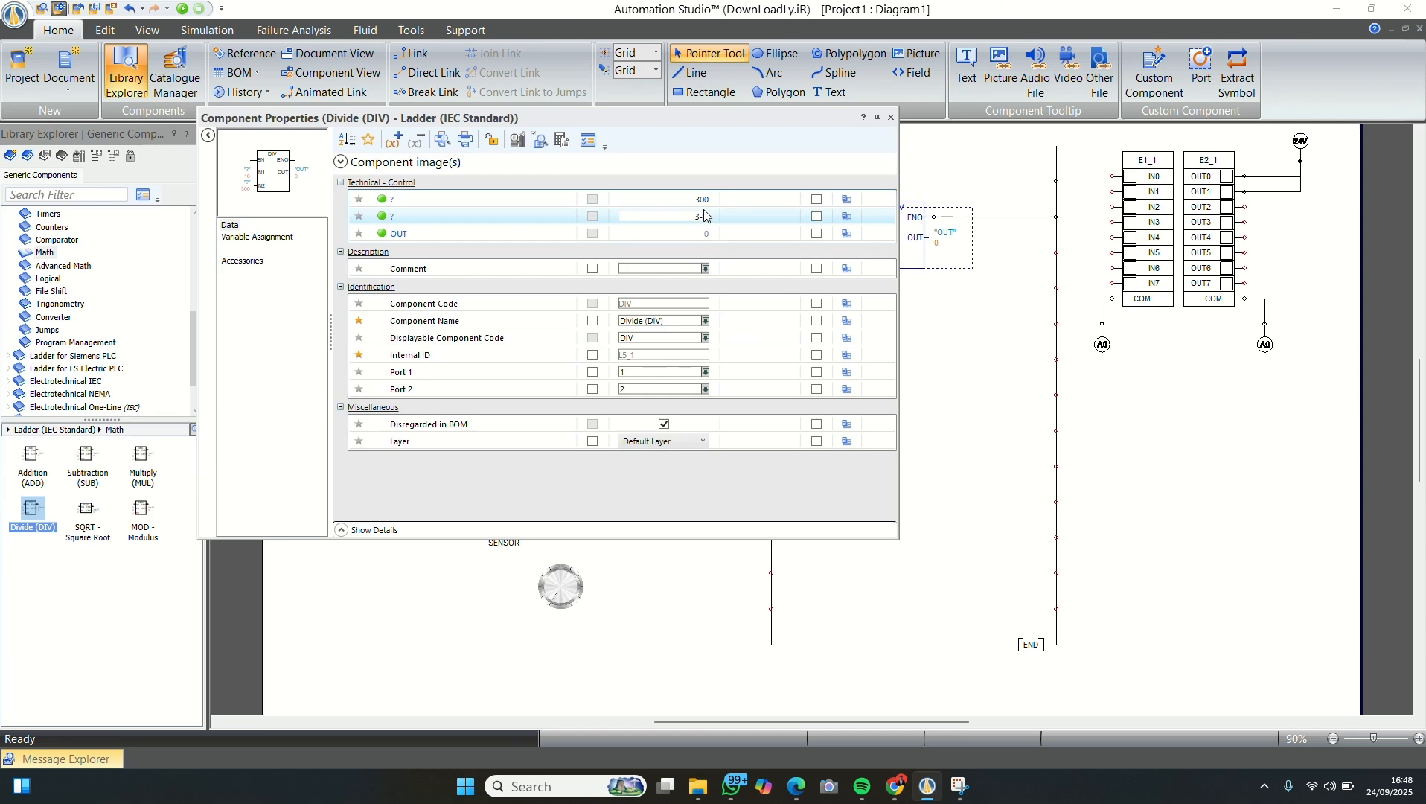
type("3")
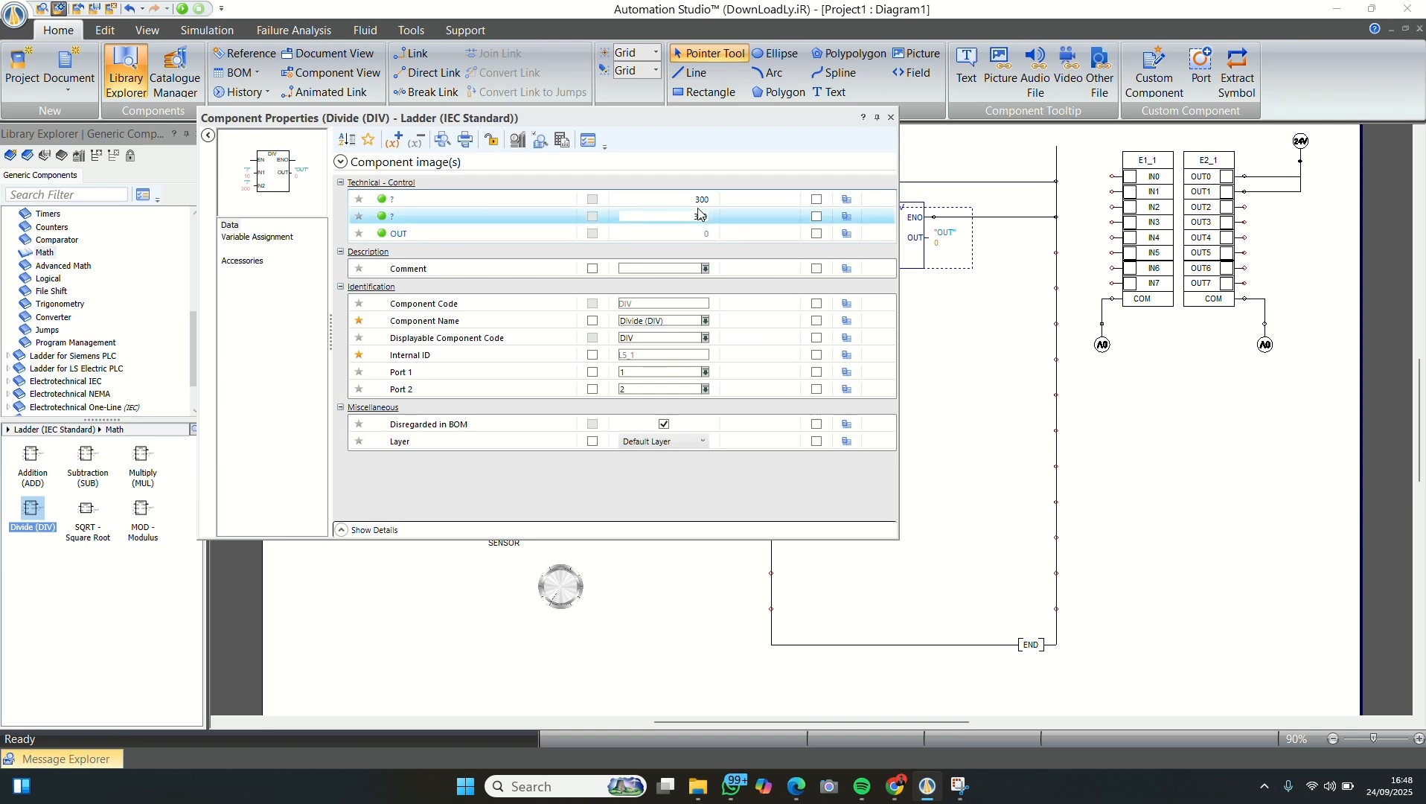
left_click(703, 201)
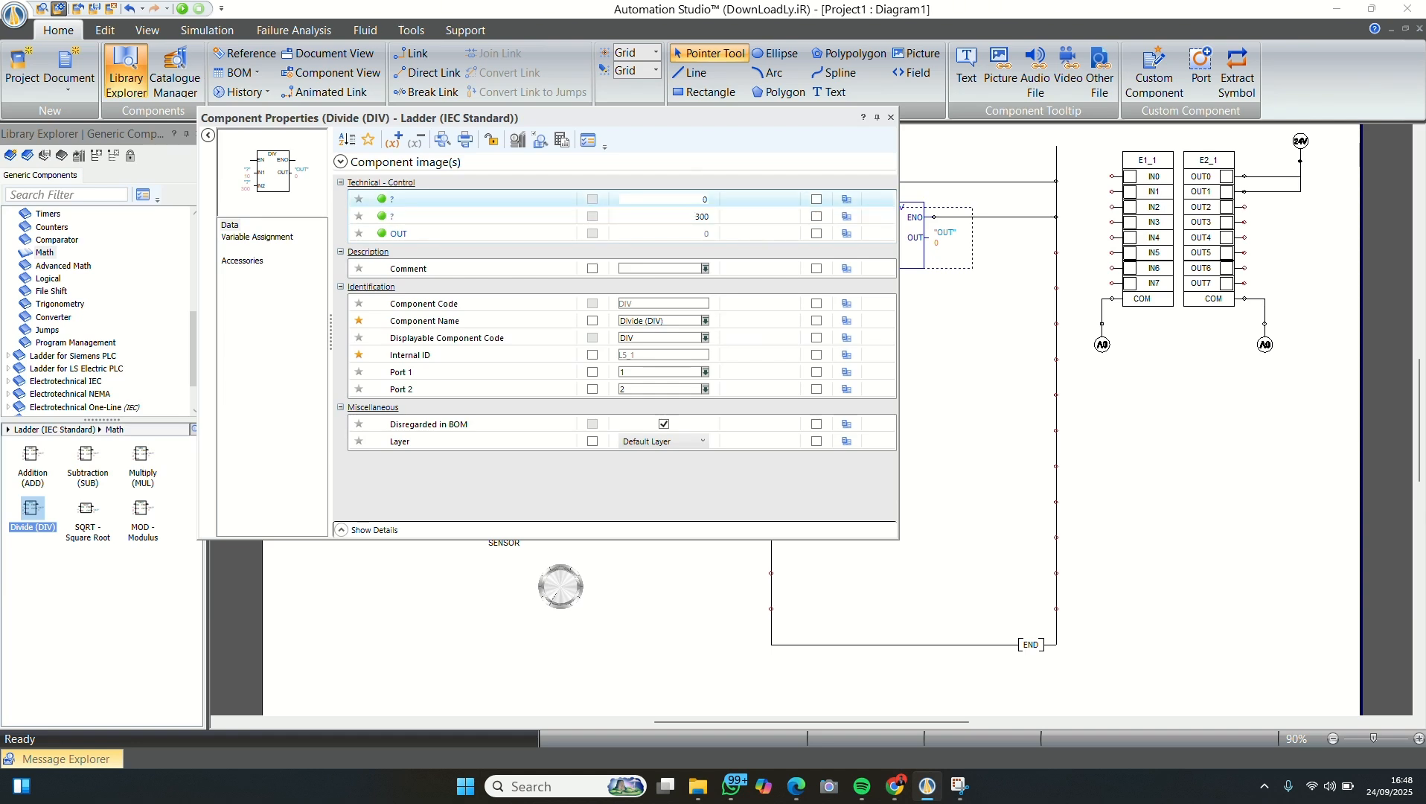
key("Return")
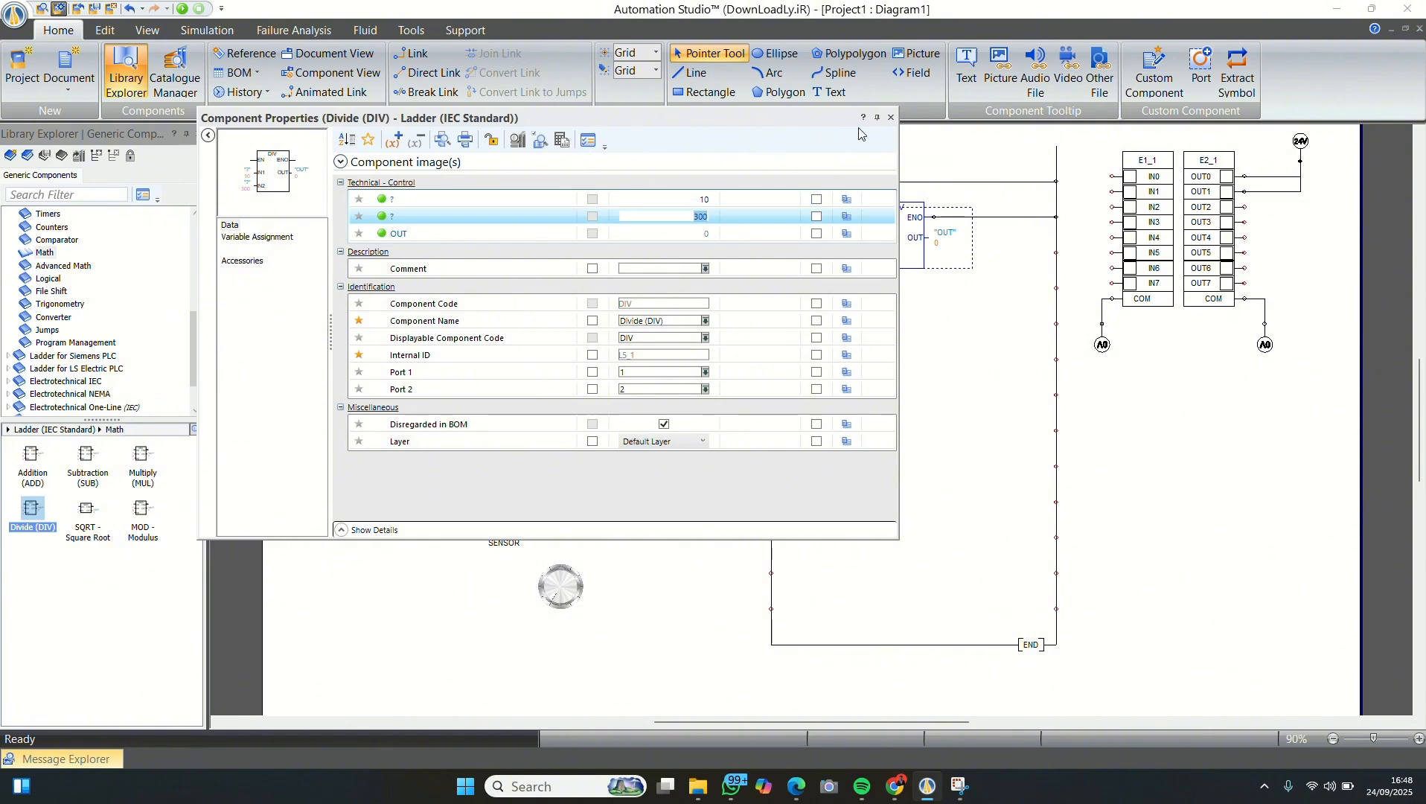
left_click(891, 117)
left_click(926, 476)
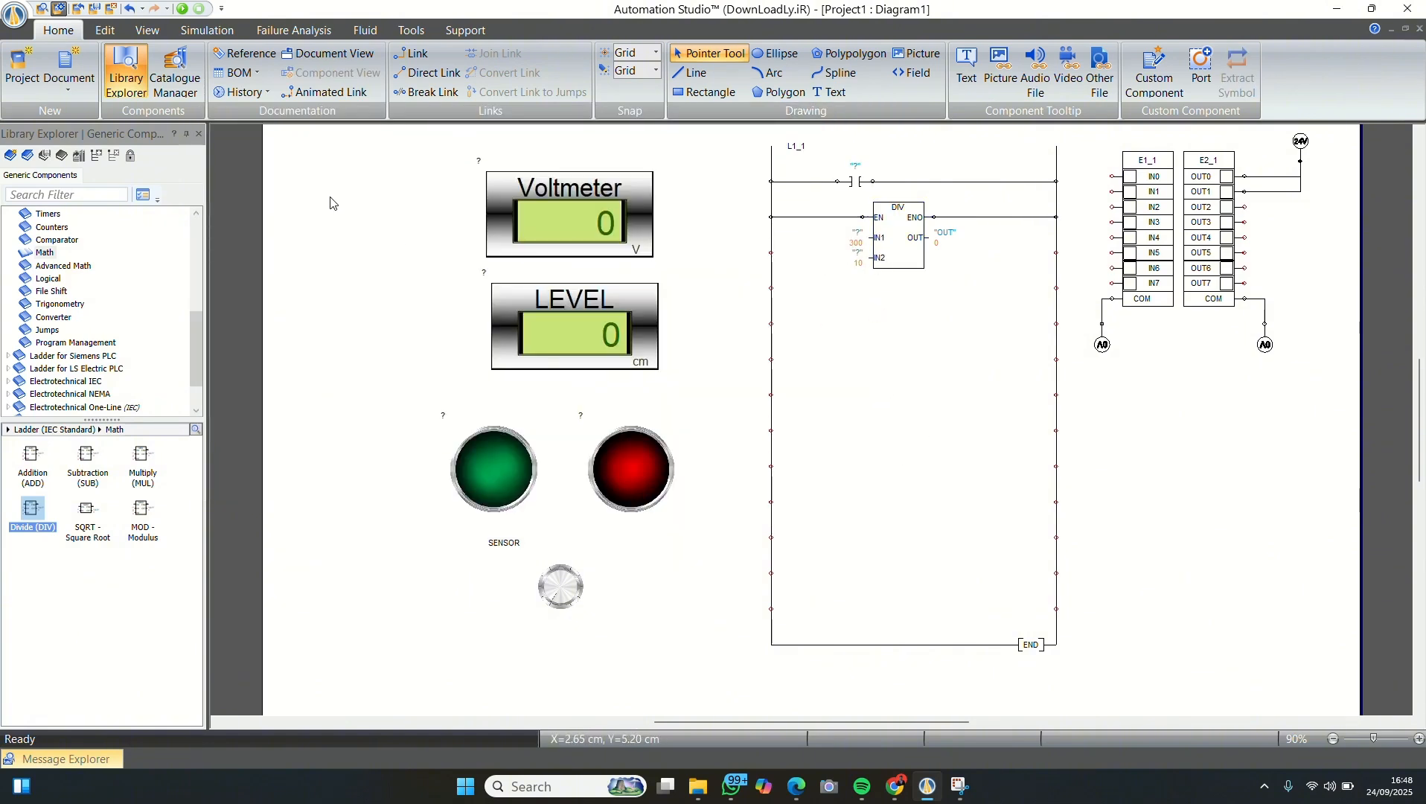
- Run the simulation to check the DIV block's output
left_click(182, 8)
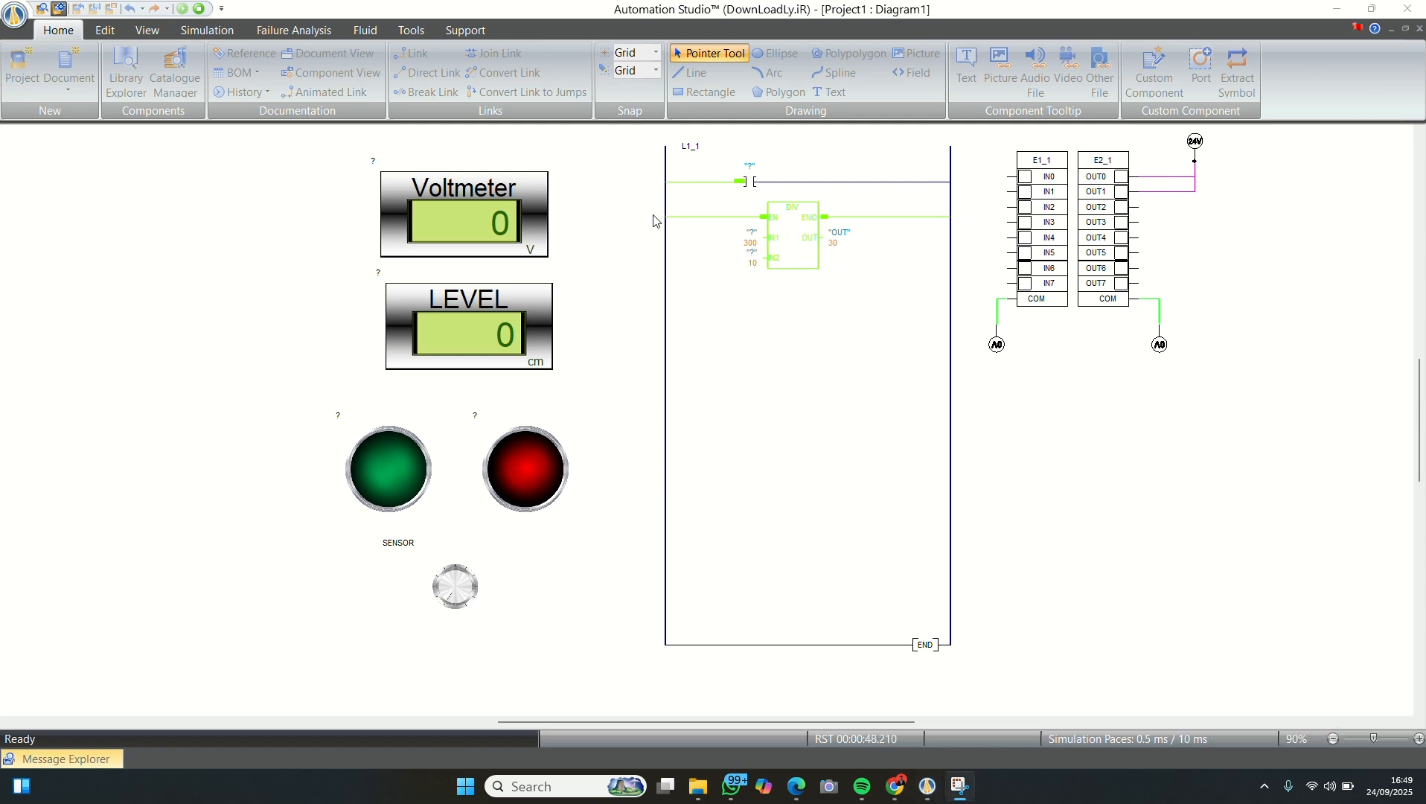
- Stop the simulation and enable the user translated alias for the DIV block's OUT variable
left_click(201, 10)
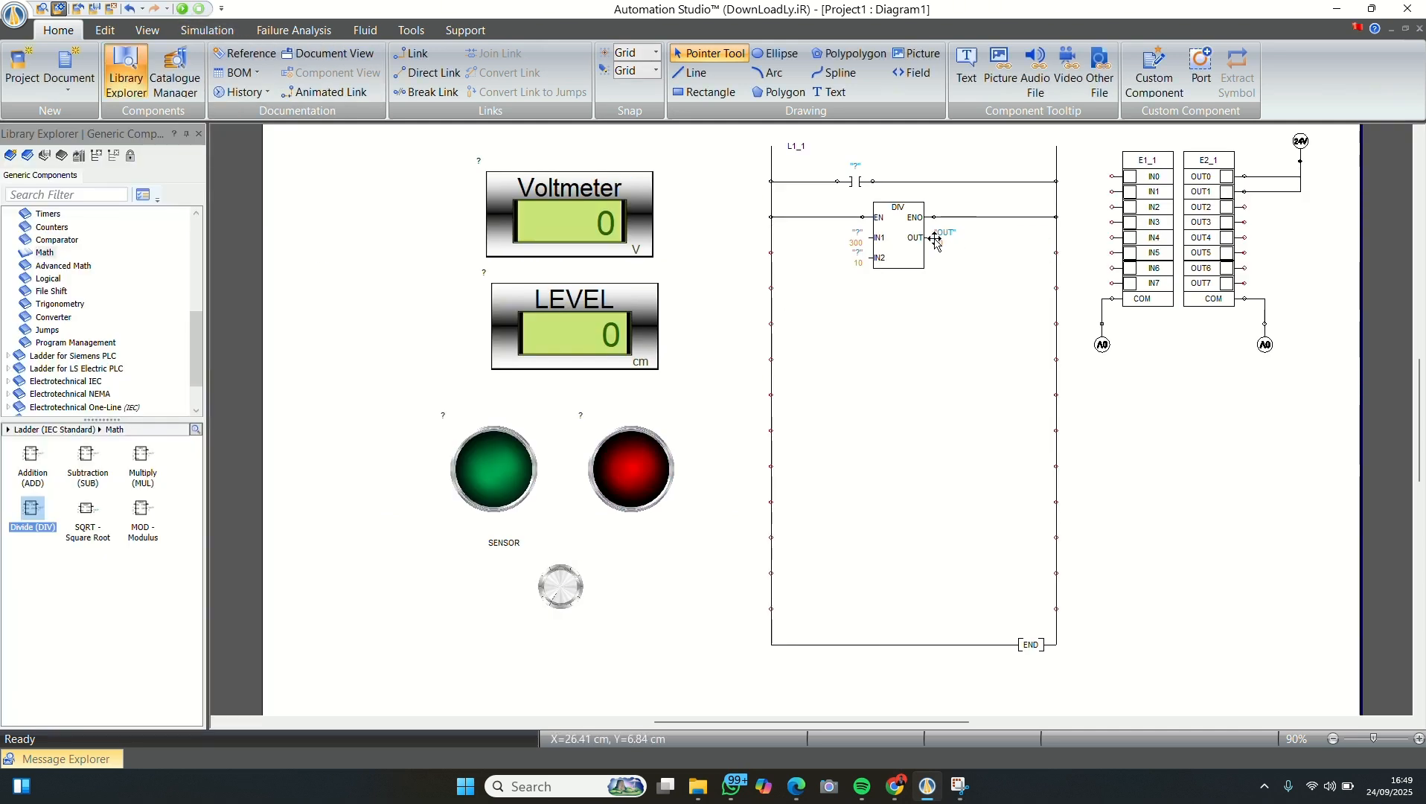
double_click(952, 245)
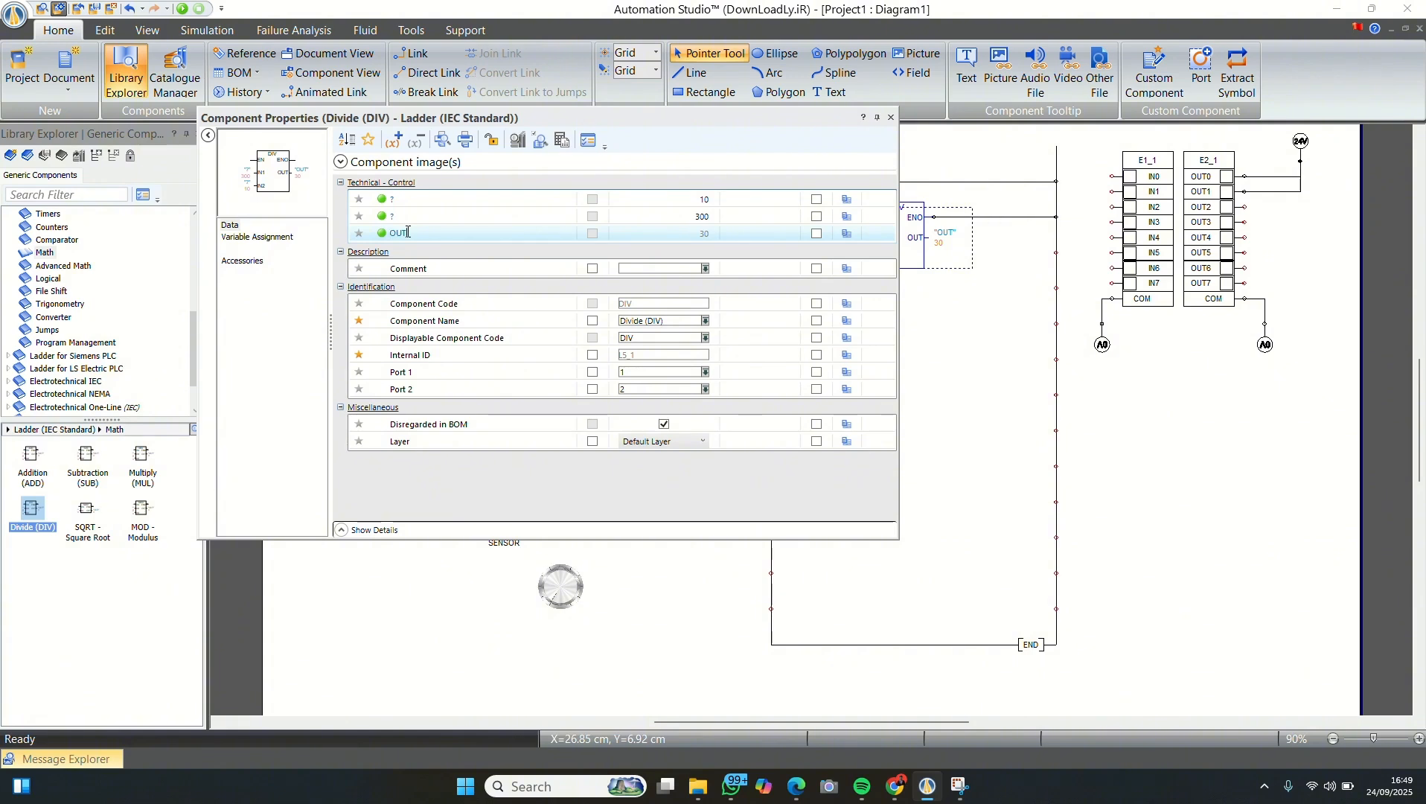
left_click(365, 145)
left_click(364, 143)
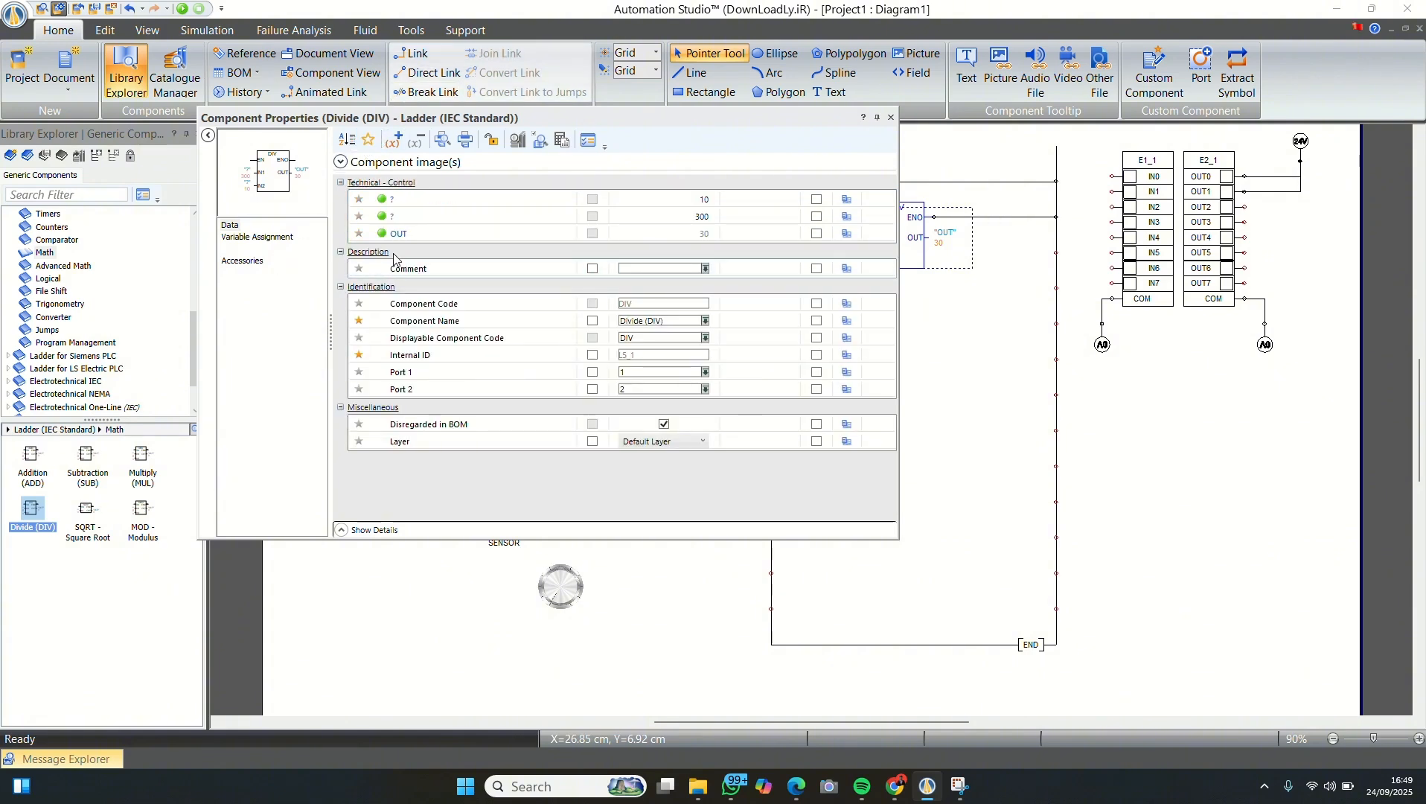
left_click(341, 529)
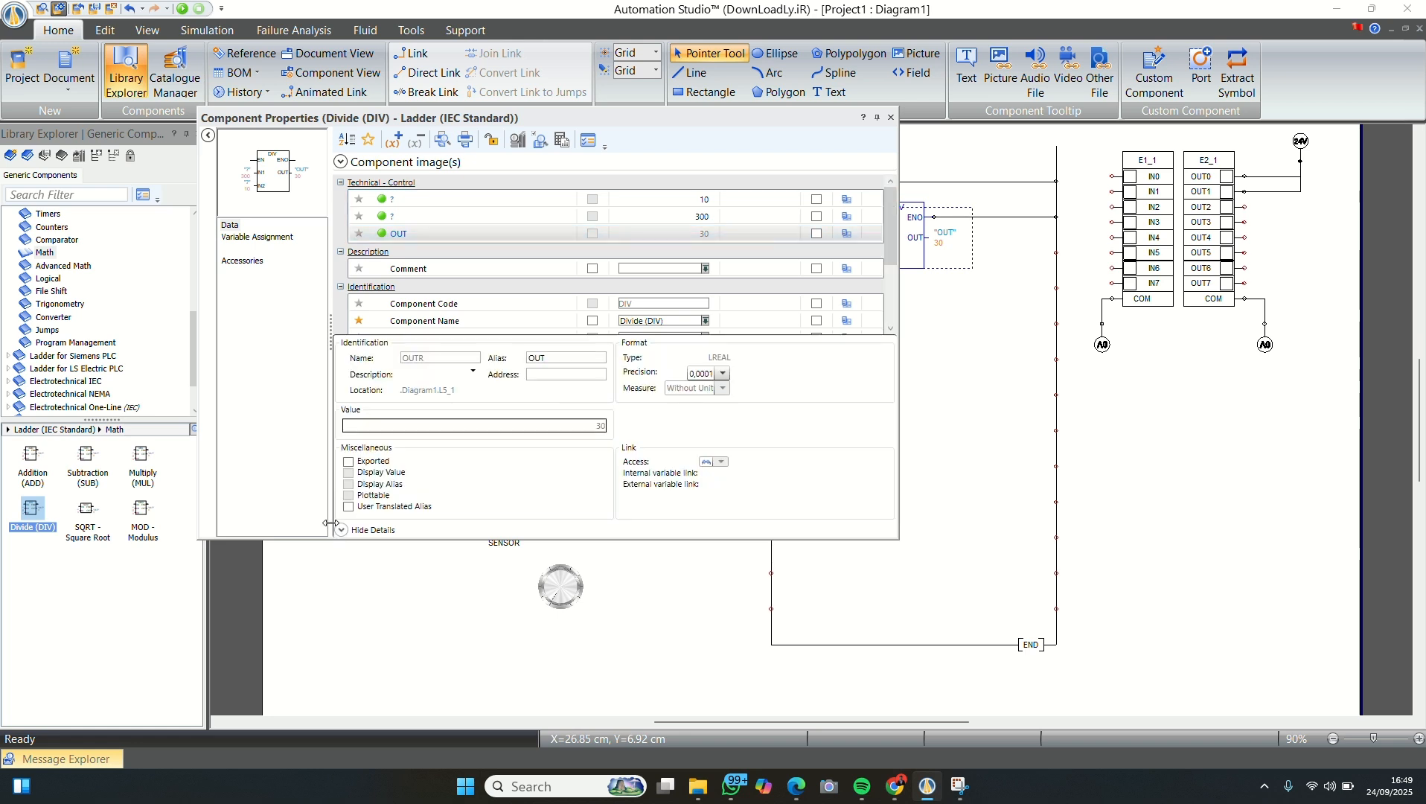
left_click(349, 508)
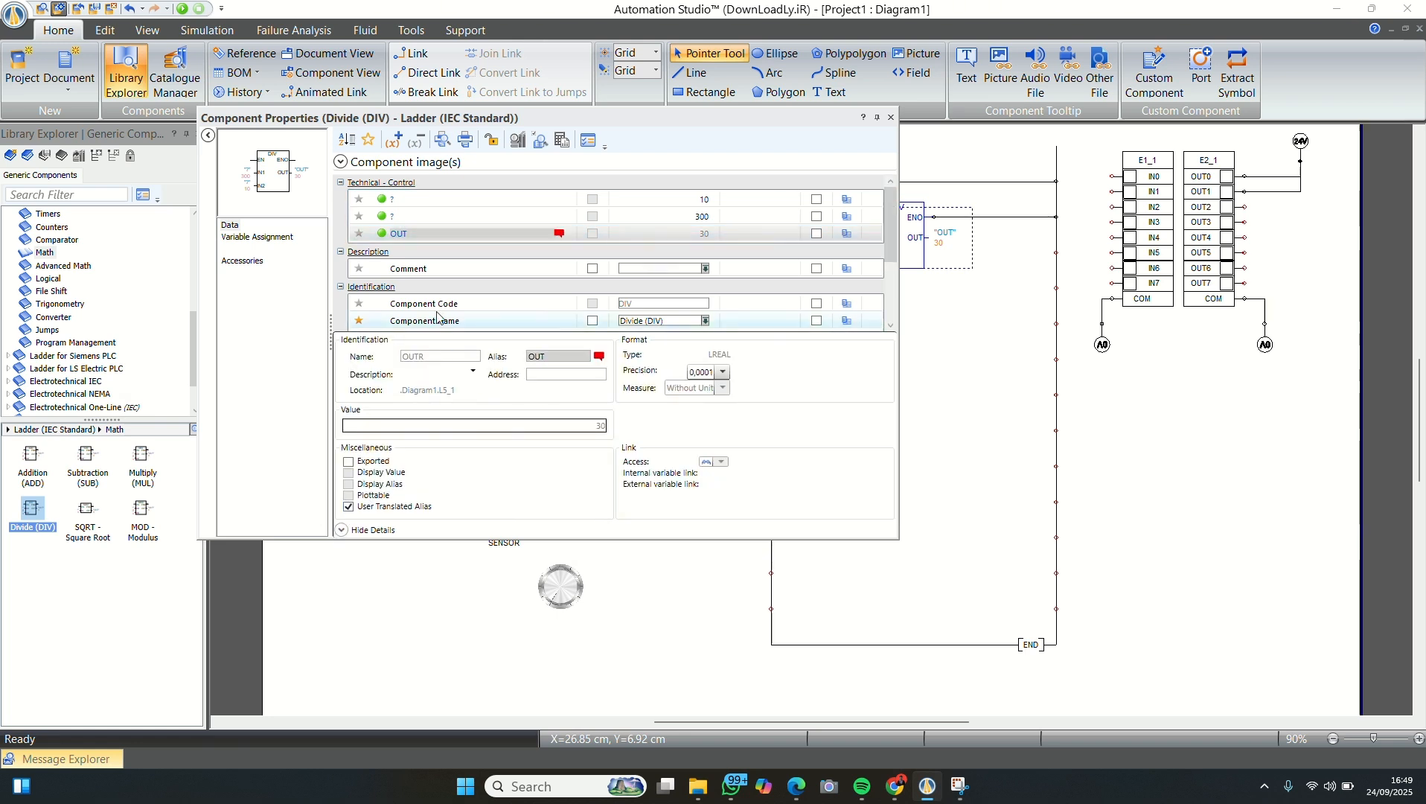
- Set the alias of the DIV block's output variable to SCALE and close its properties
left_click(415, 237)
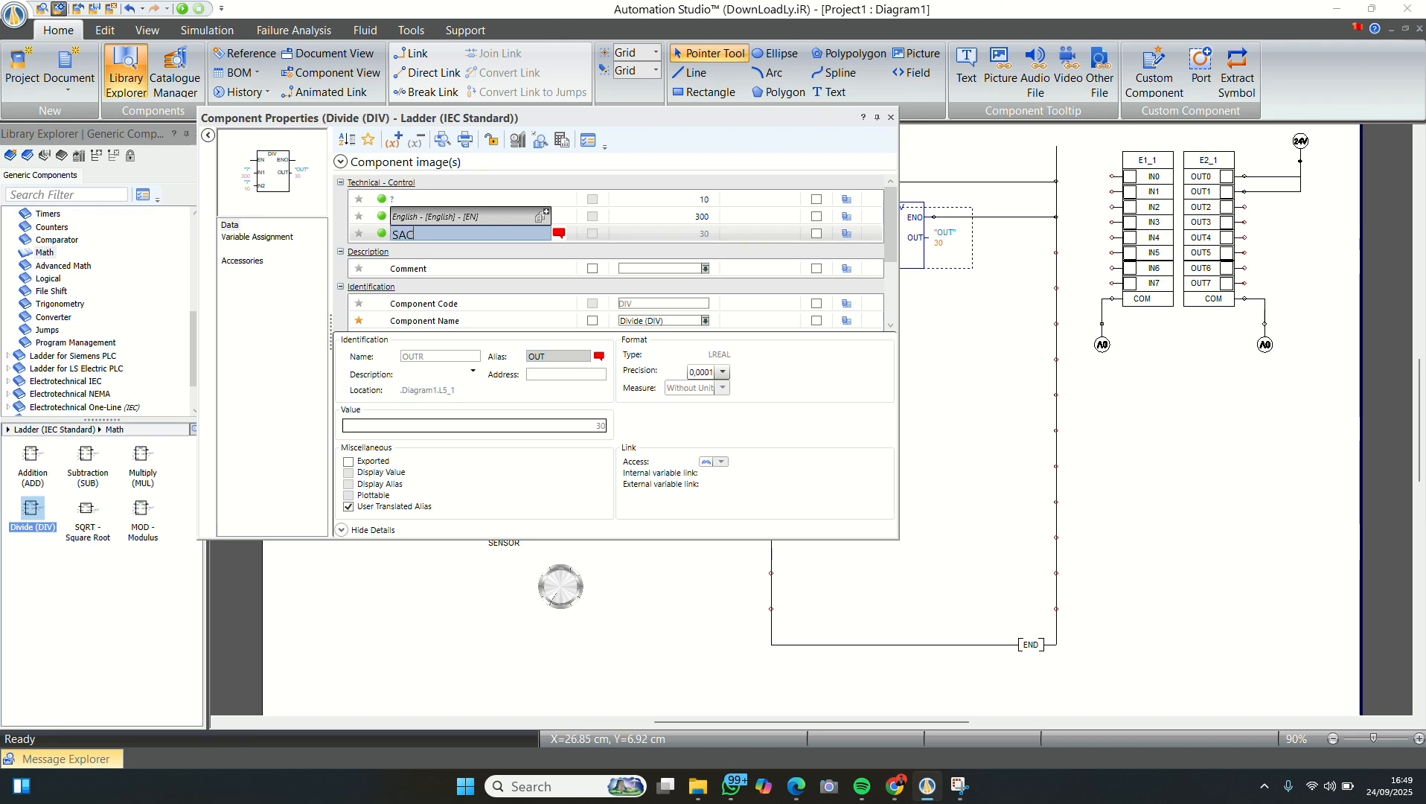
type("SACL")
key("BackSpace")
key("BackSpace")
key("BackSpace")
type("CALE")
key("Return")
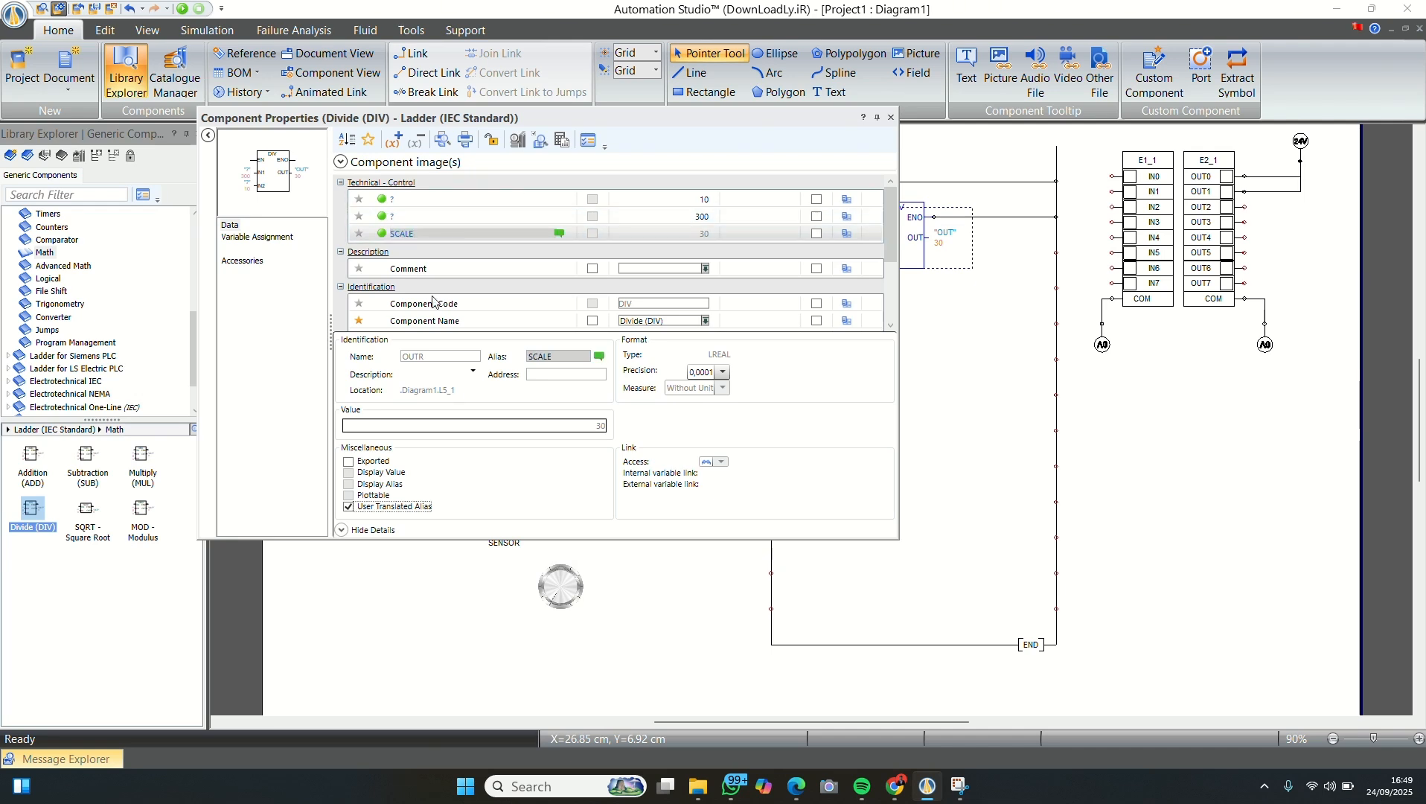
left_click(891, 118)
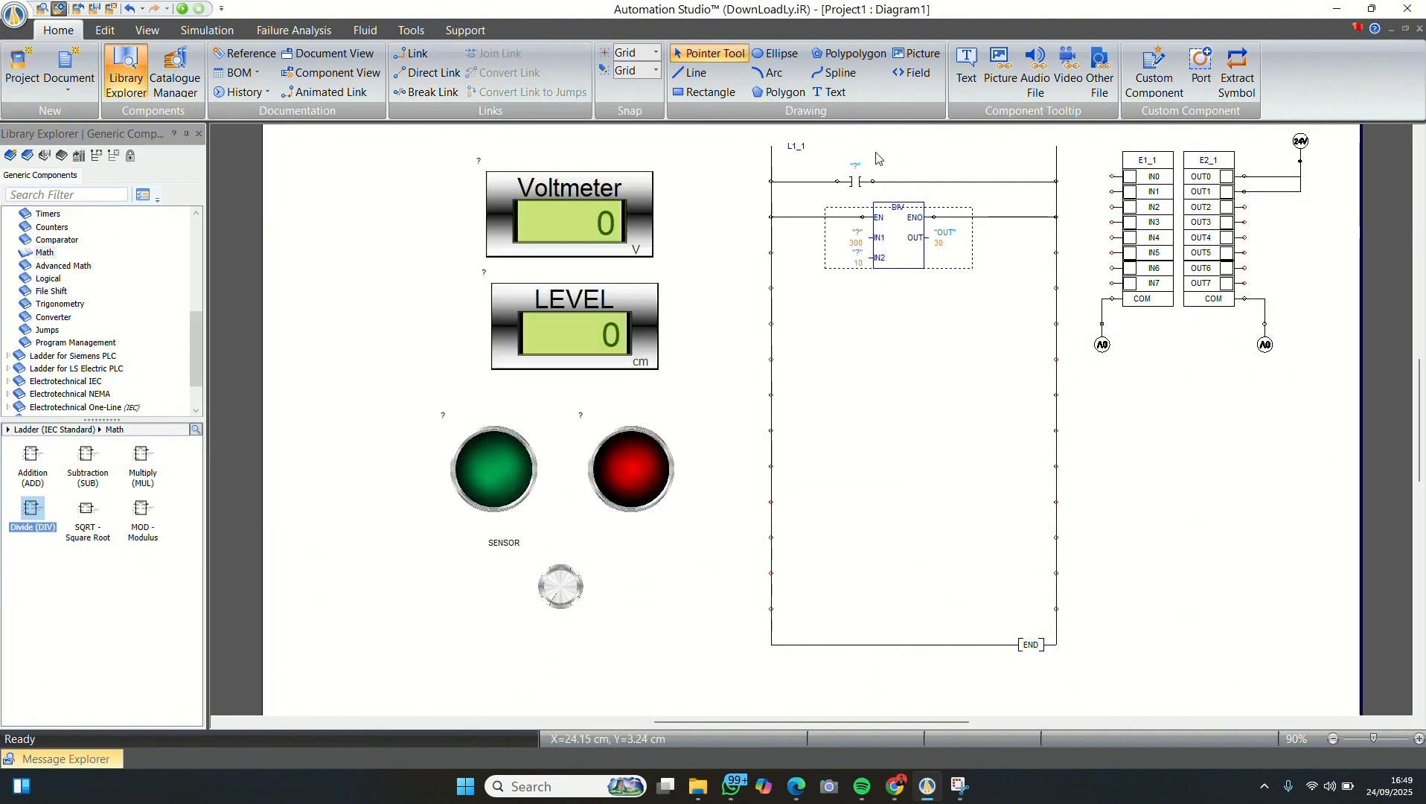
left_click(865, 331)
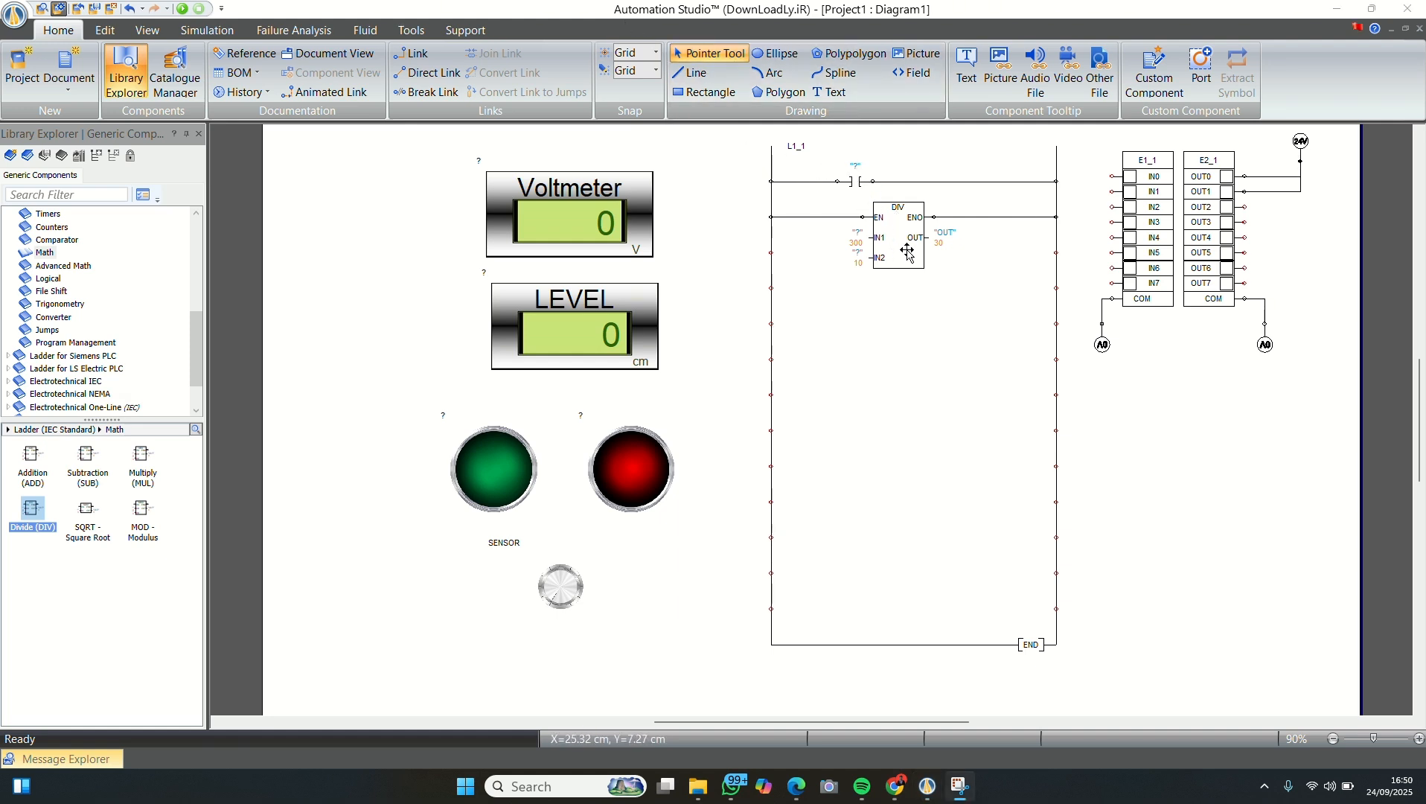
- Link the normally open contact's variable to the SENSOR simulation variable
double_click(859, 176)
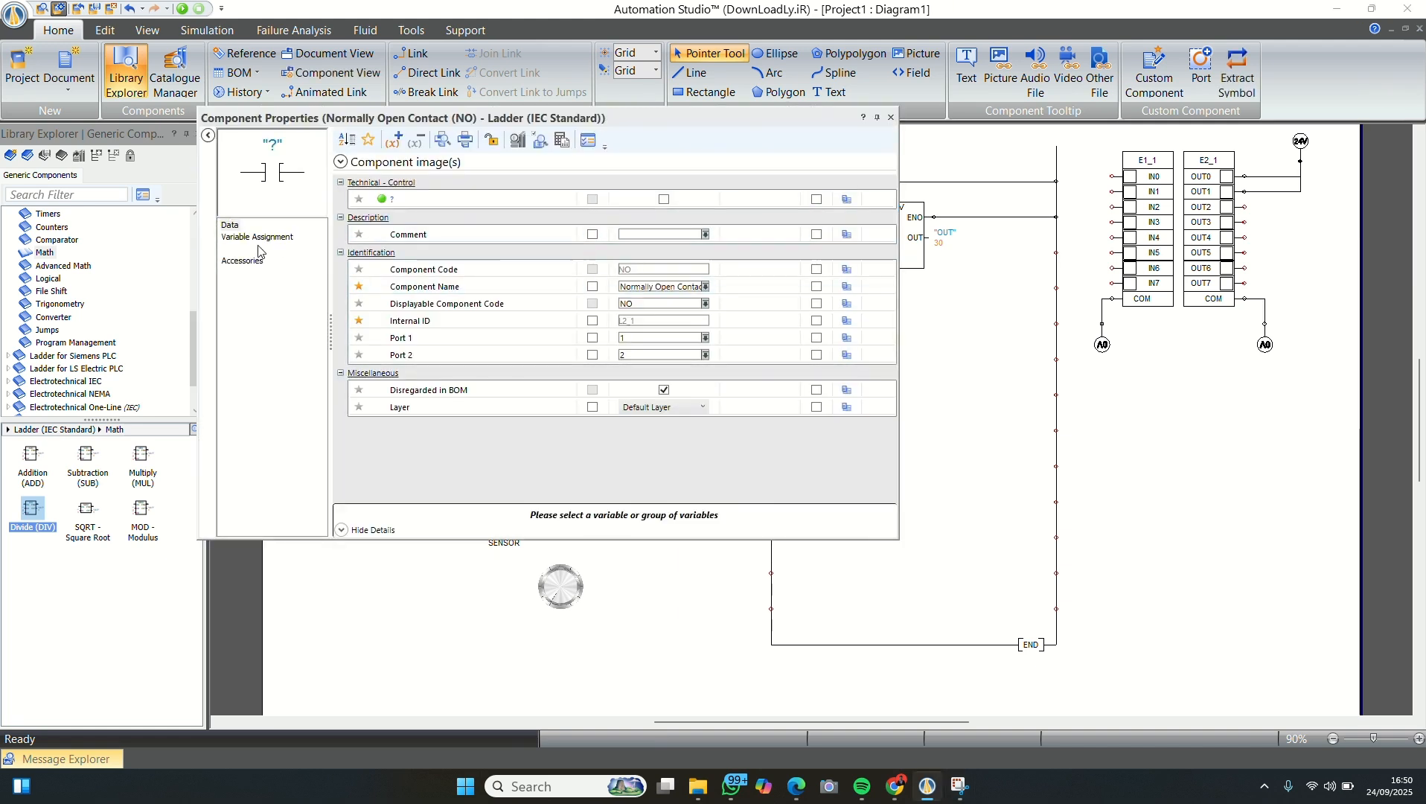
left_click(256, 237)
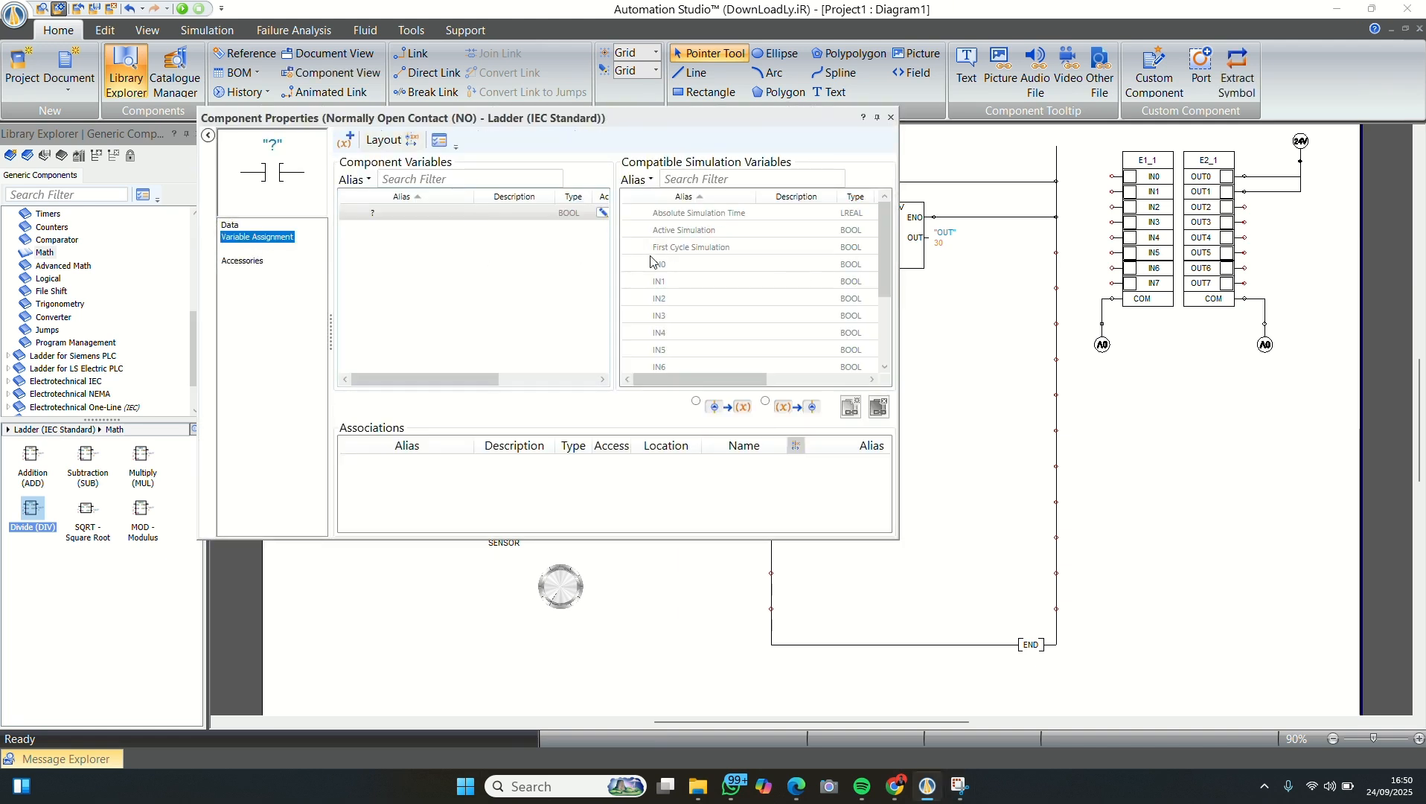
scroll(737, 264, "down", 3)
left_click(714, 333)
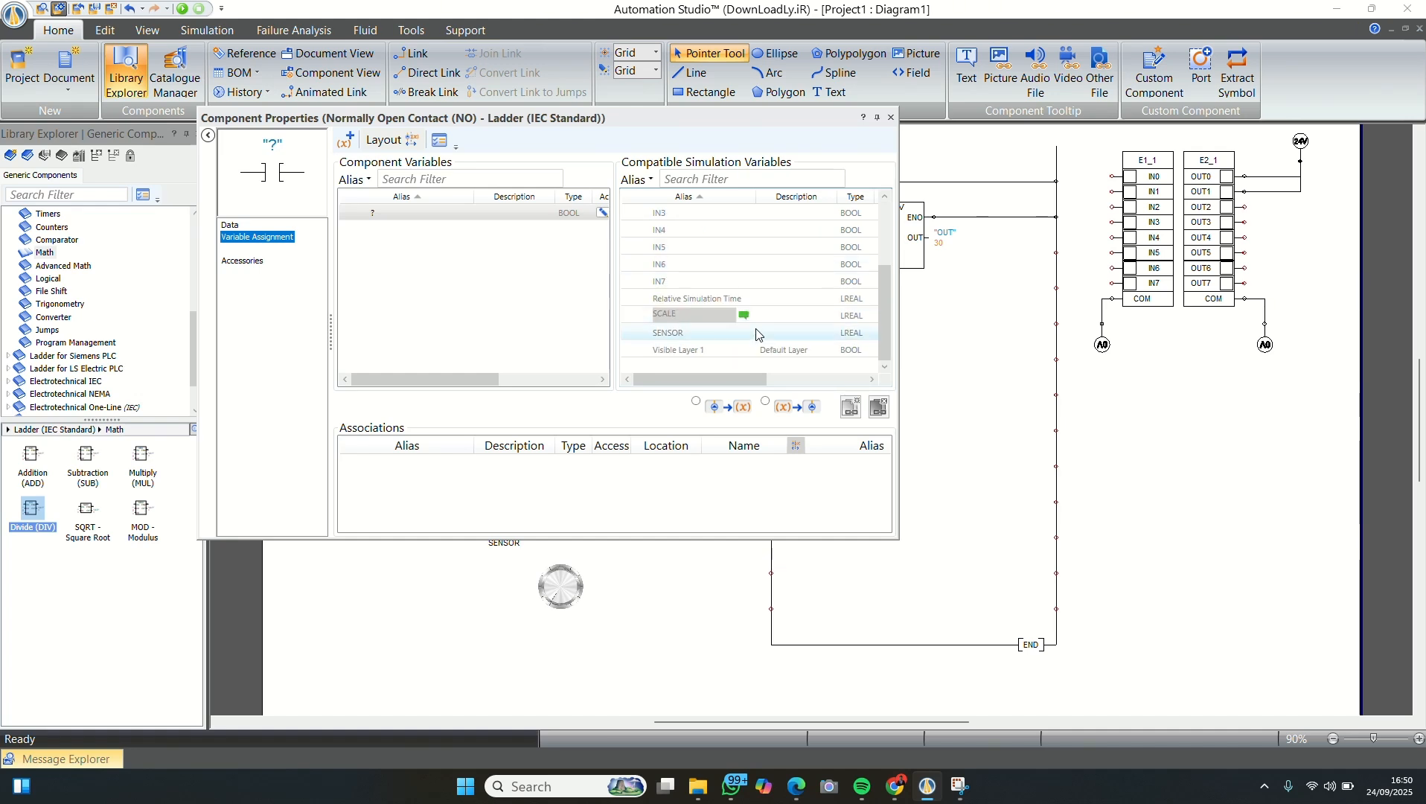
left_click(851, 406)
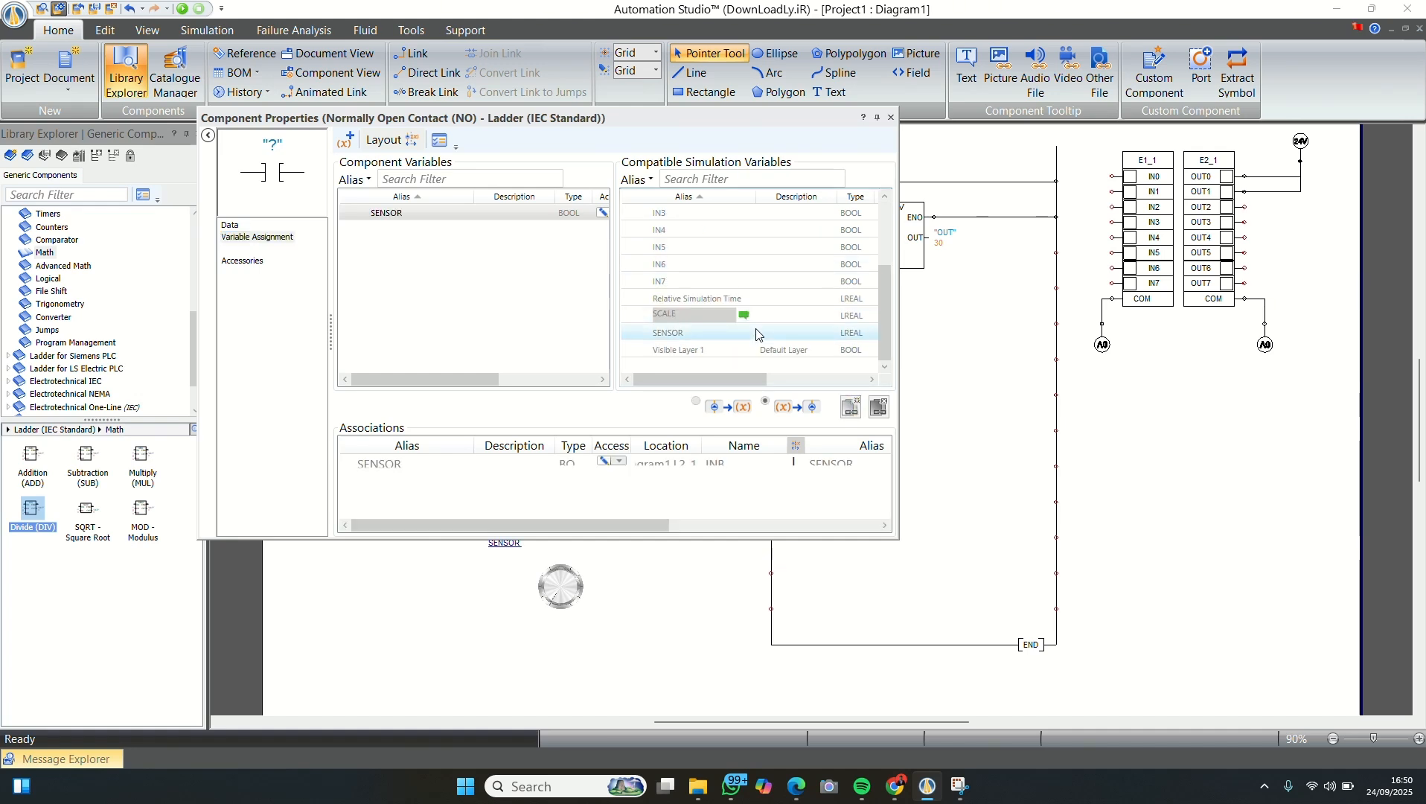
left_click(892, 118)
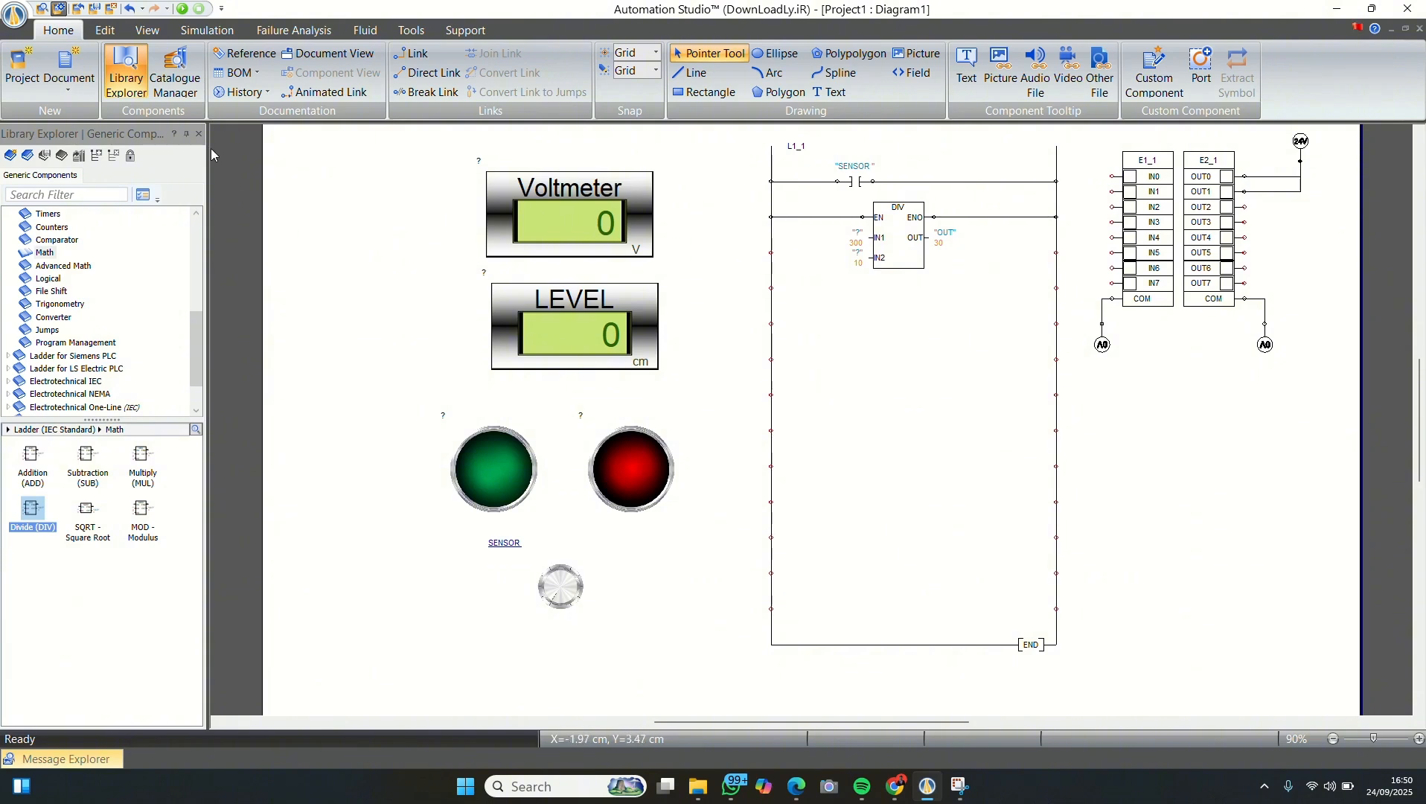
- Run the simulation and operate the SENSOR knob to check how the linked contact responds
left_click(182, 8)
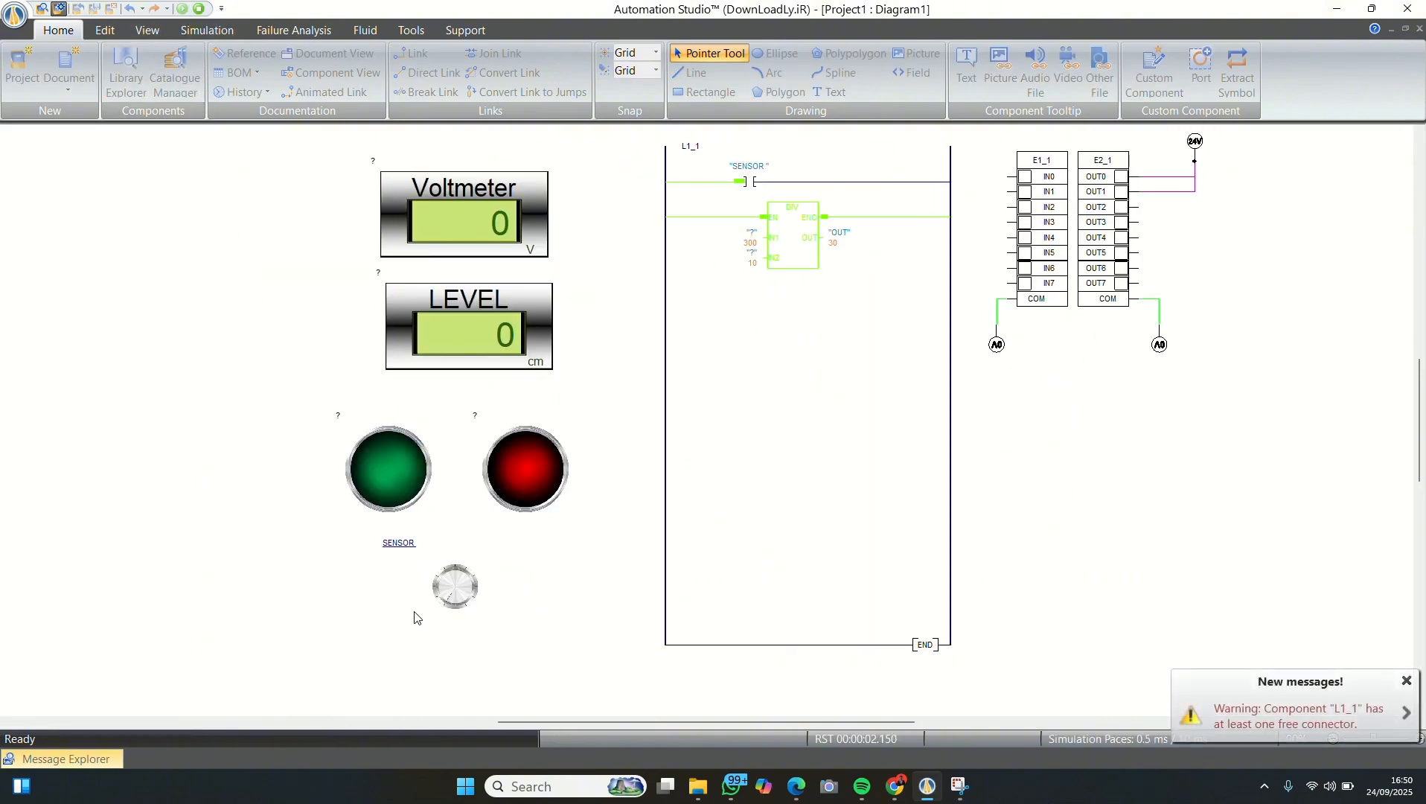
left_click(451, 596)
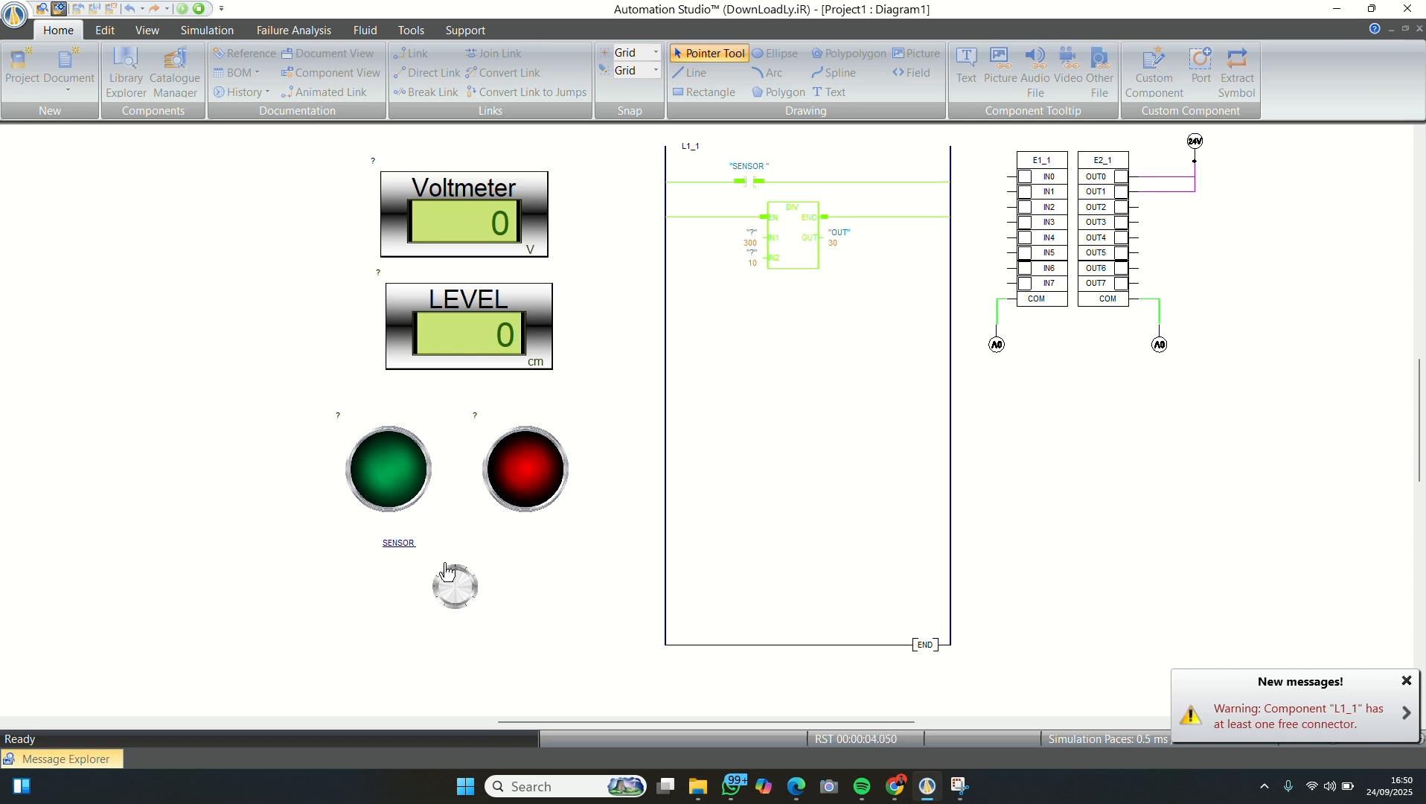
mouse_move(447, 572)
left_mouse_down()
mouse_move(475, 567)
mouse_move(480, 588)
mouse_move(444, 597)
left_mouse_up()
left_click(444, 598)
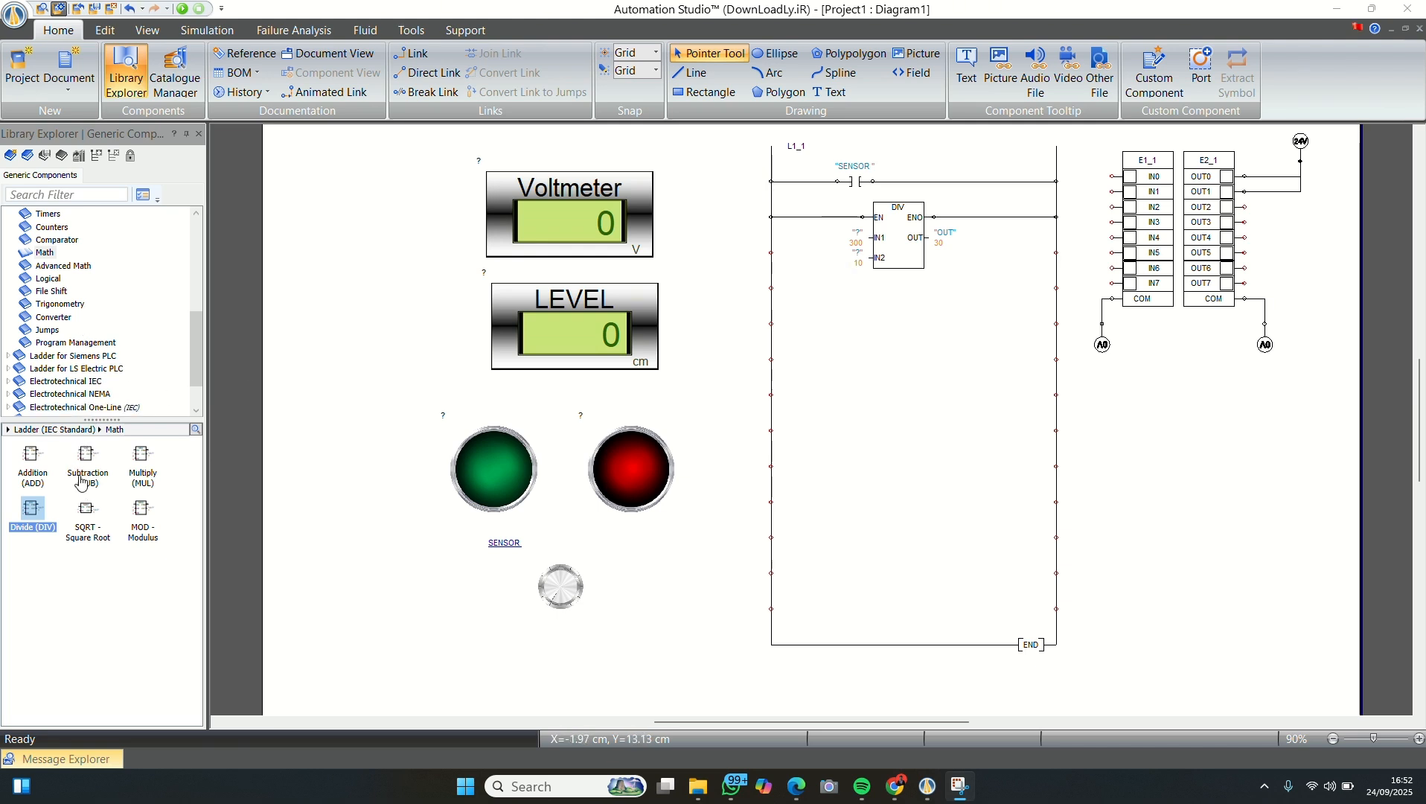
- Place a Multiply (MUL) block below the DIV block and wire its EN and ENO ports to the ladder rails
left_click(143, 457)
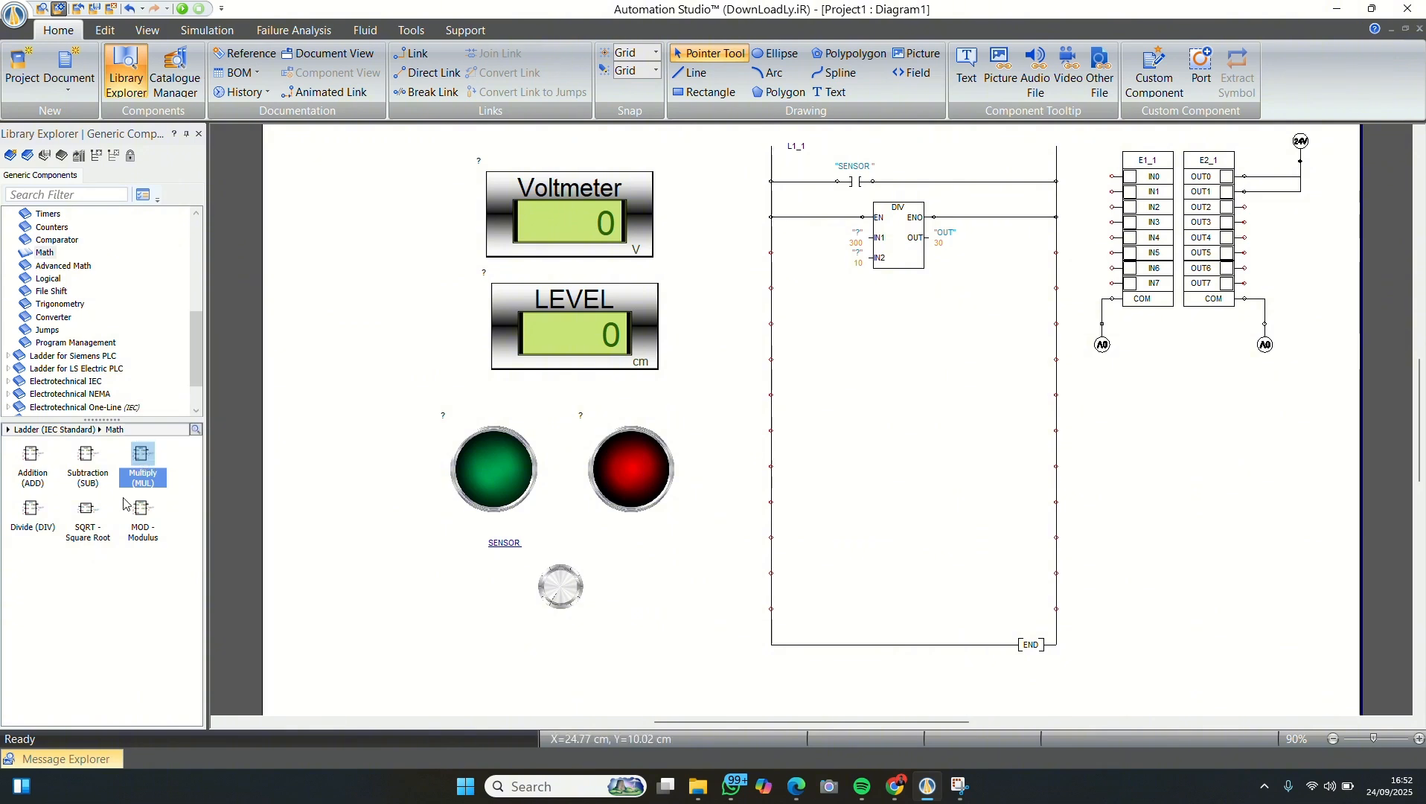
left_click_drag(142, 458, 904, 297)
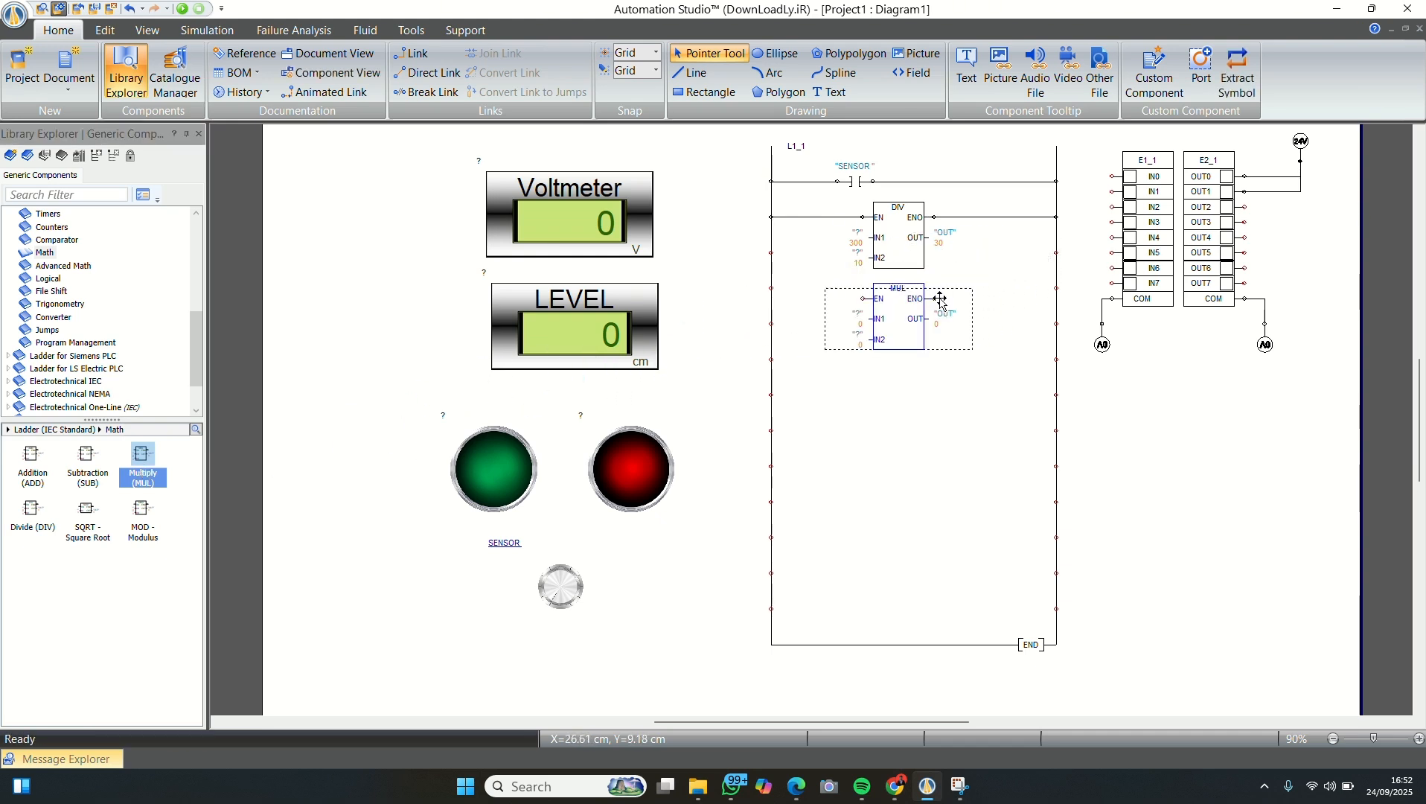
left_click(990, 287)
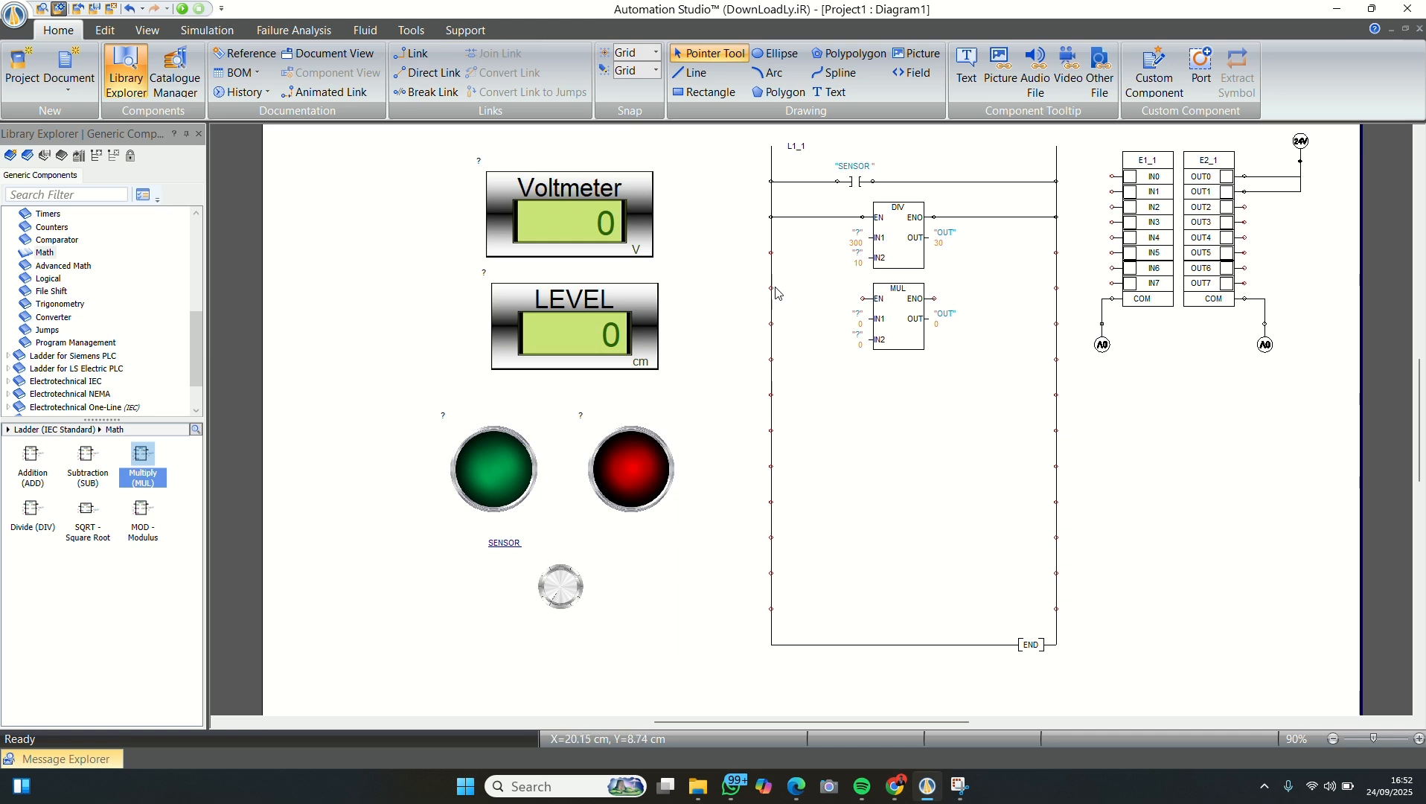
left_click_drag(770, 287, 1051, 290)
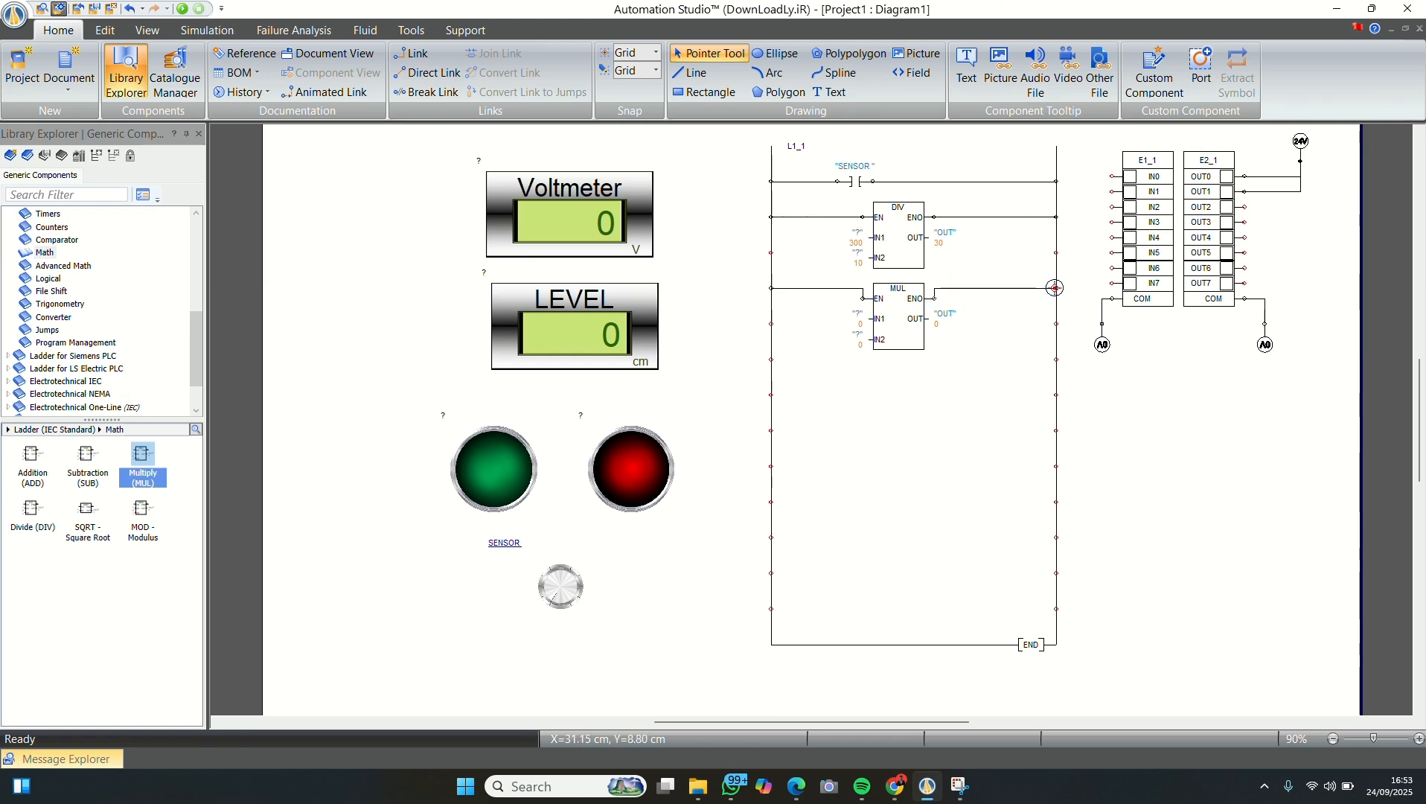
- Shift the MUL block slightly upward, closer to the DIV block
left_click_drag(899, 335, 900, 336)
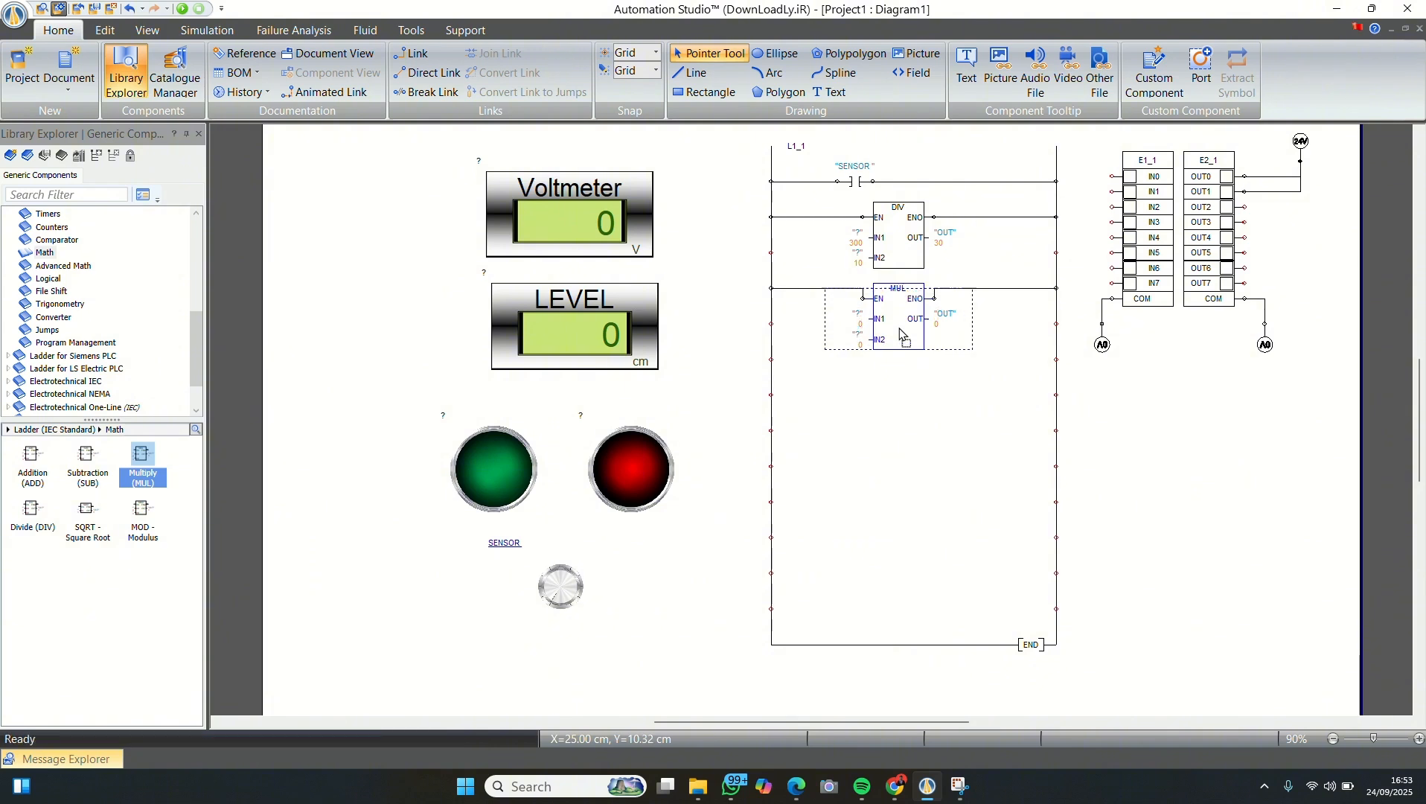
left_click(905, 375)
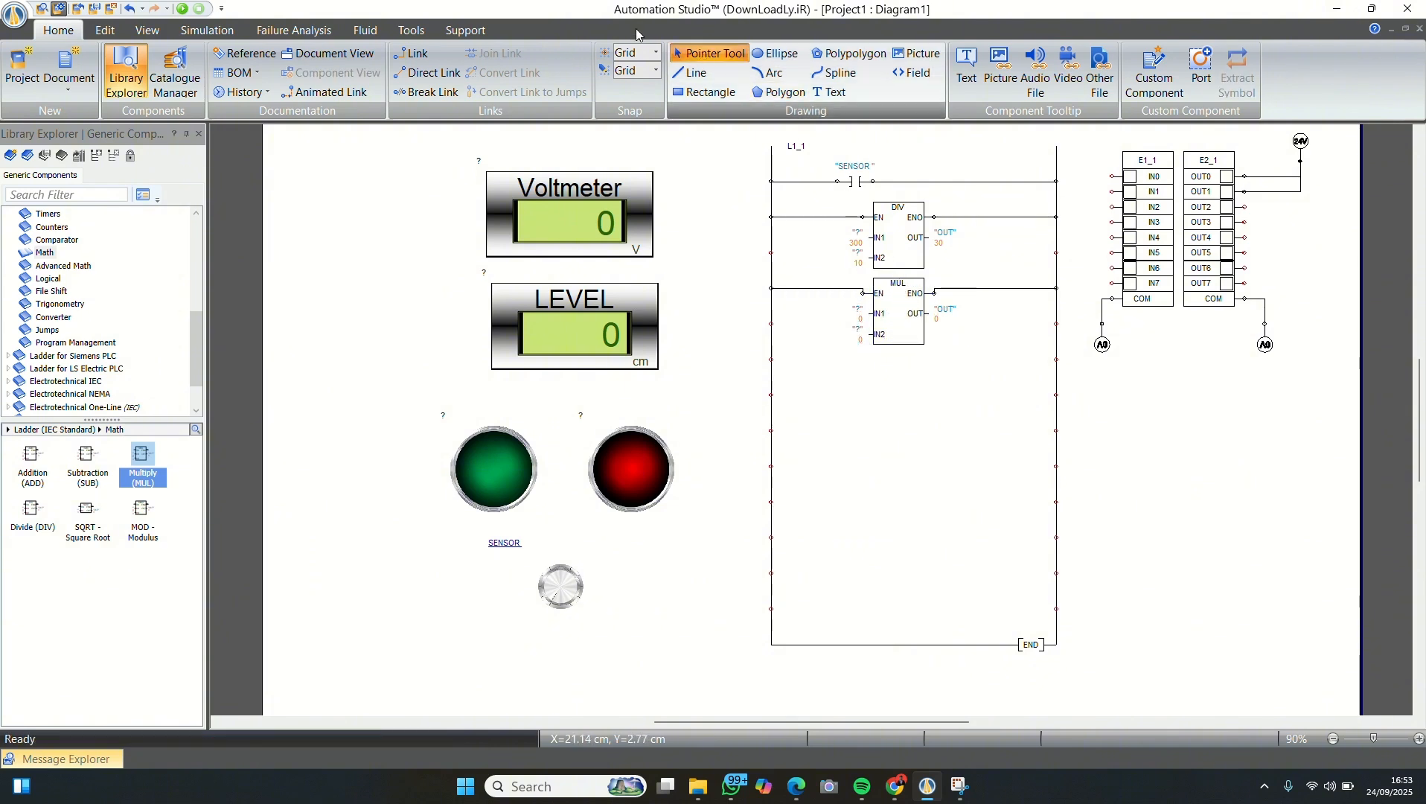
left_click(913, 301)
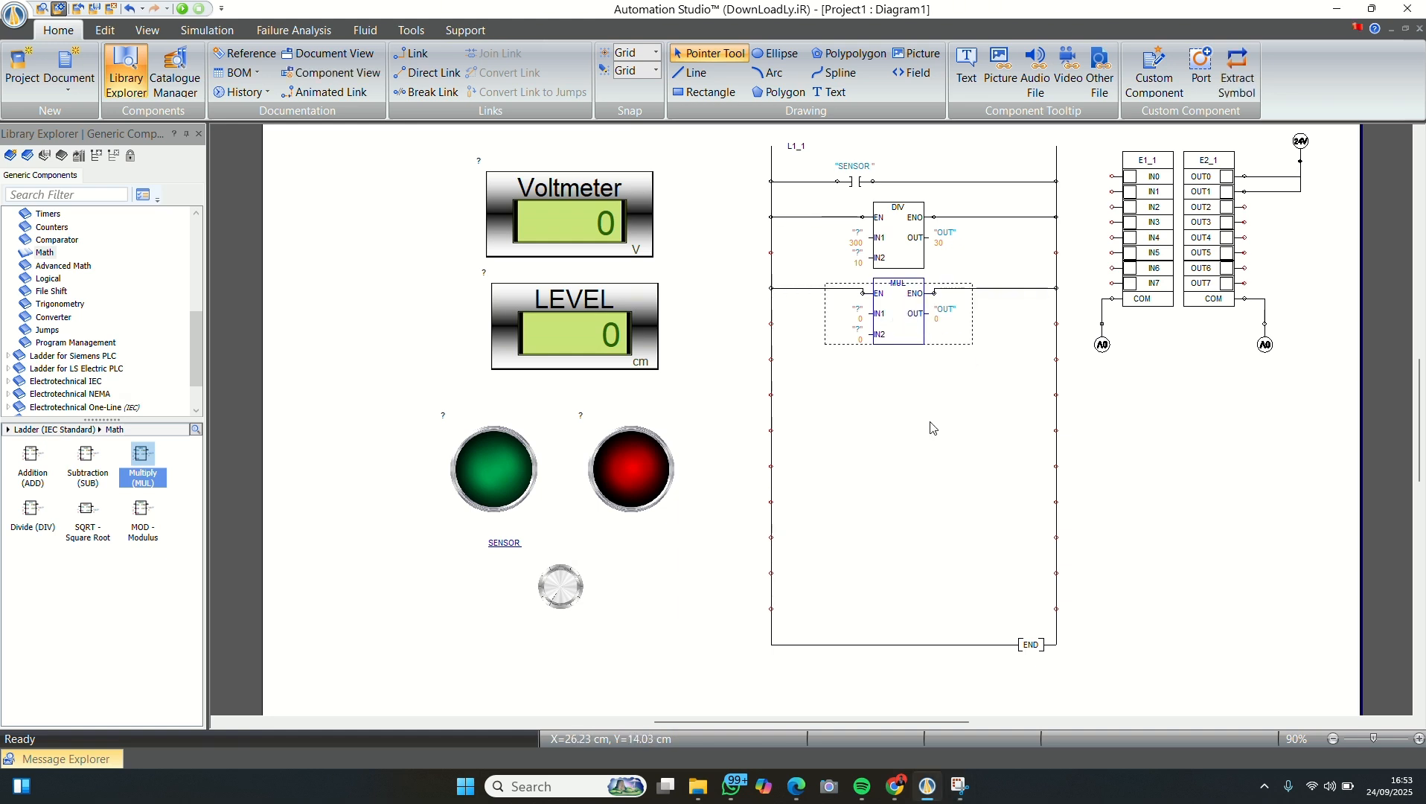
left_click(959, 372)
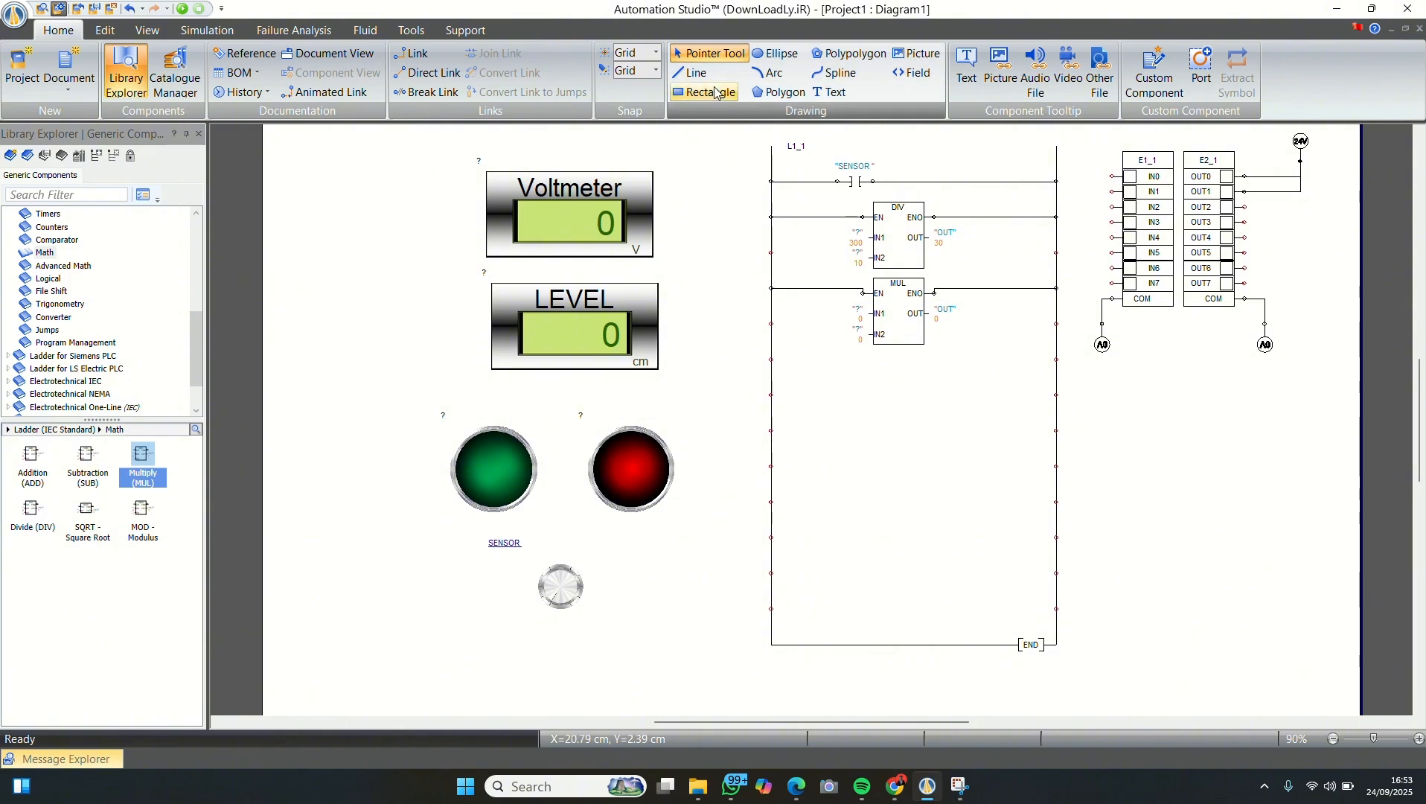
left_click(623, 32)
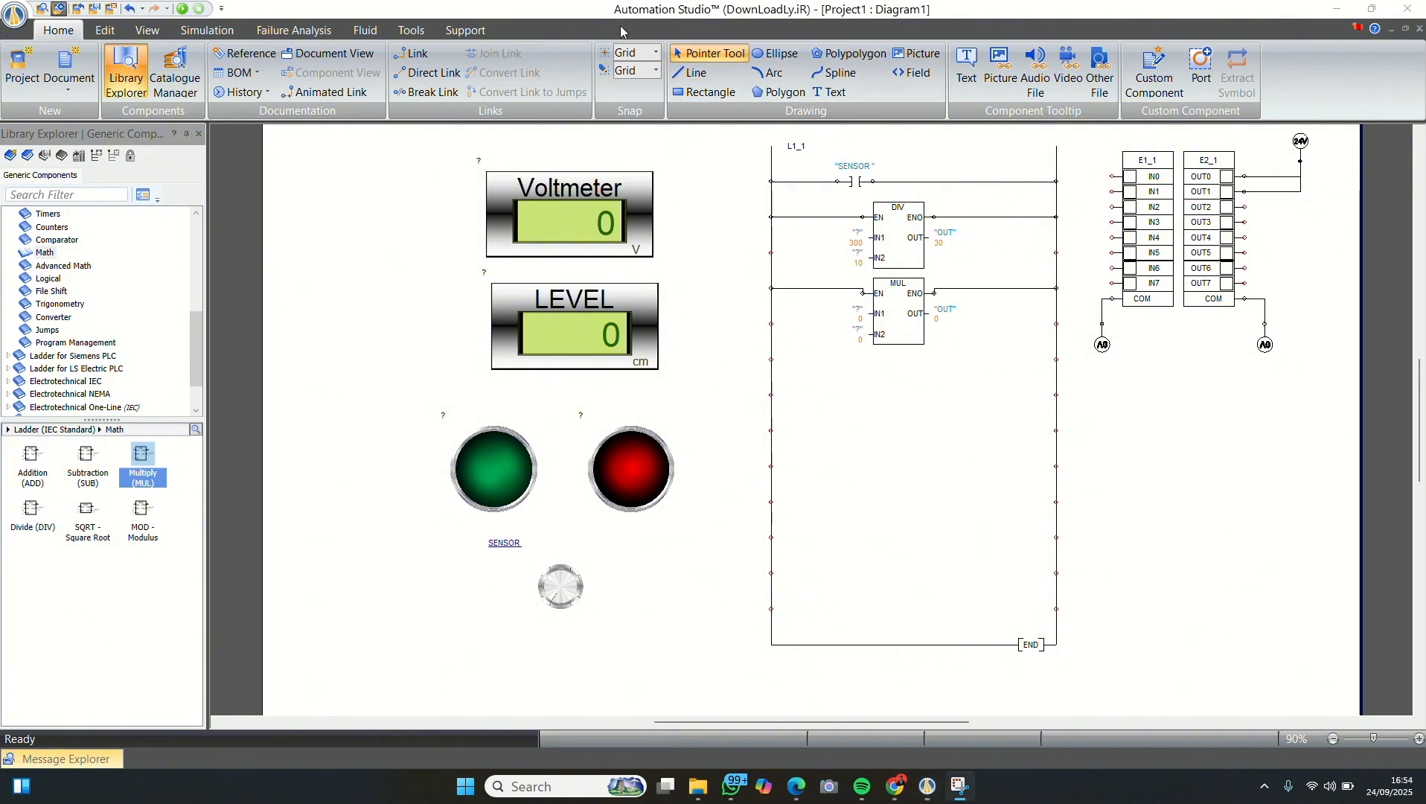
- Link the MUL block's INR_1 variable to SCALE and its INR_2 variable to SENSOR
double_click(898, 322)
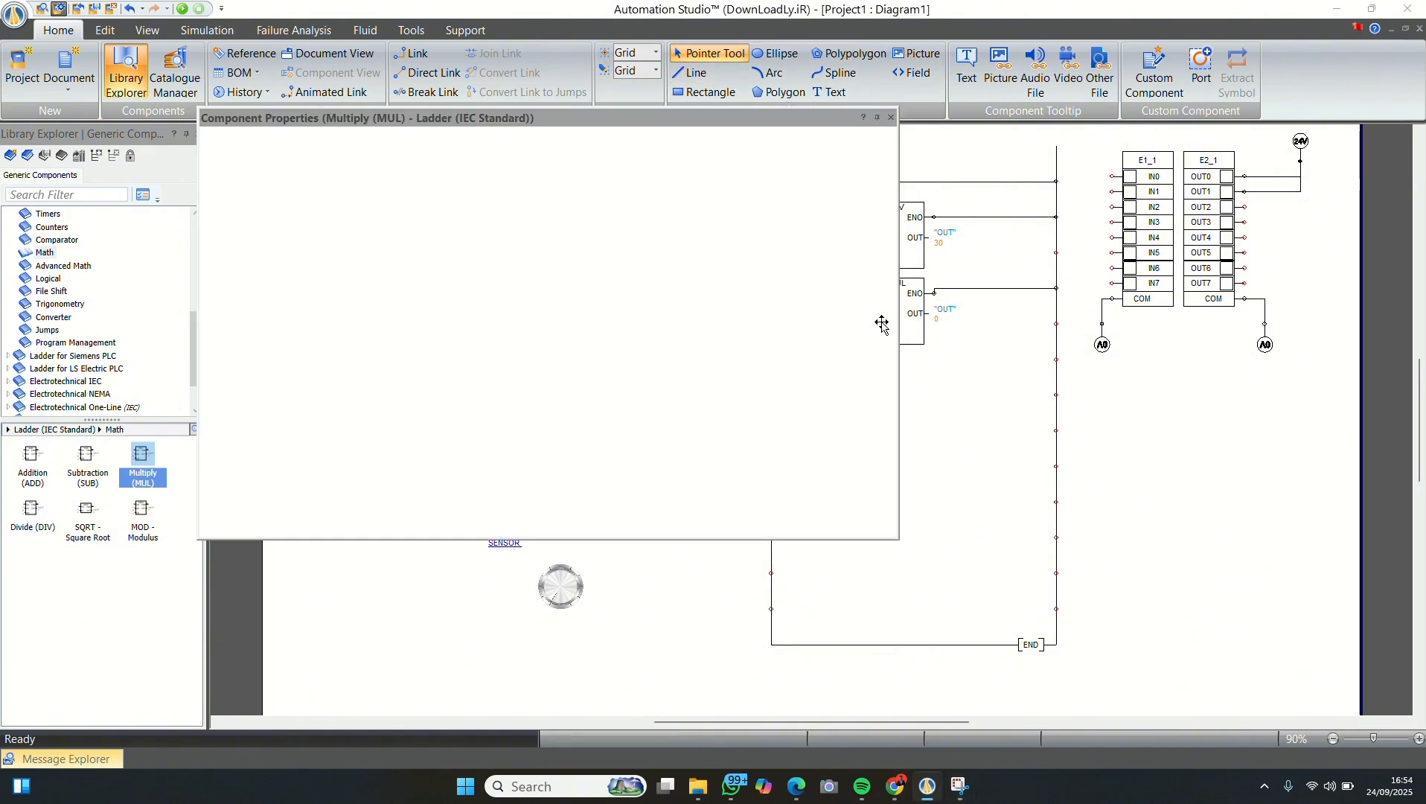
left_click(302, 231)
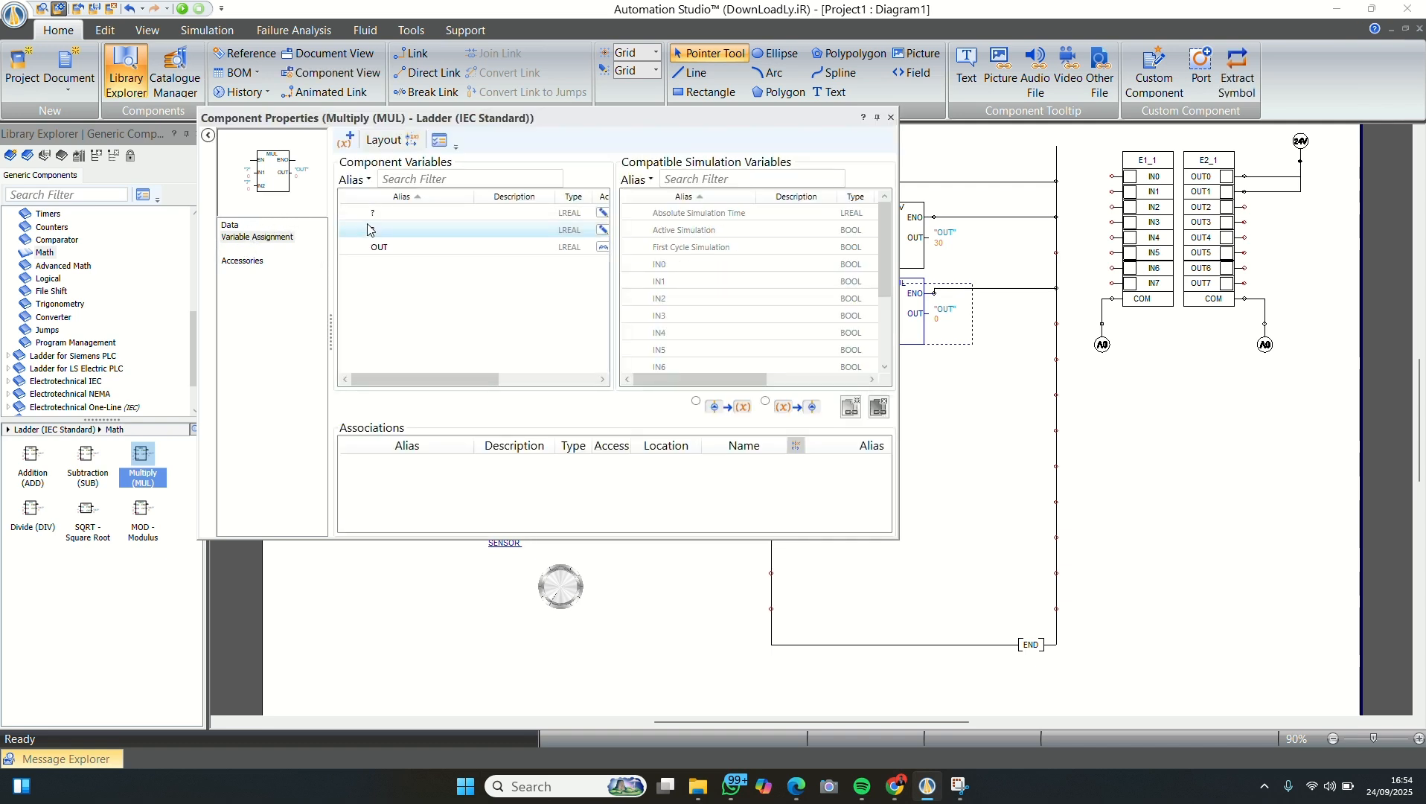
left_click_drag(376, 378, 472, 383)
left_click(522, 213)
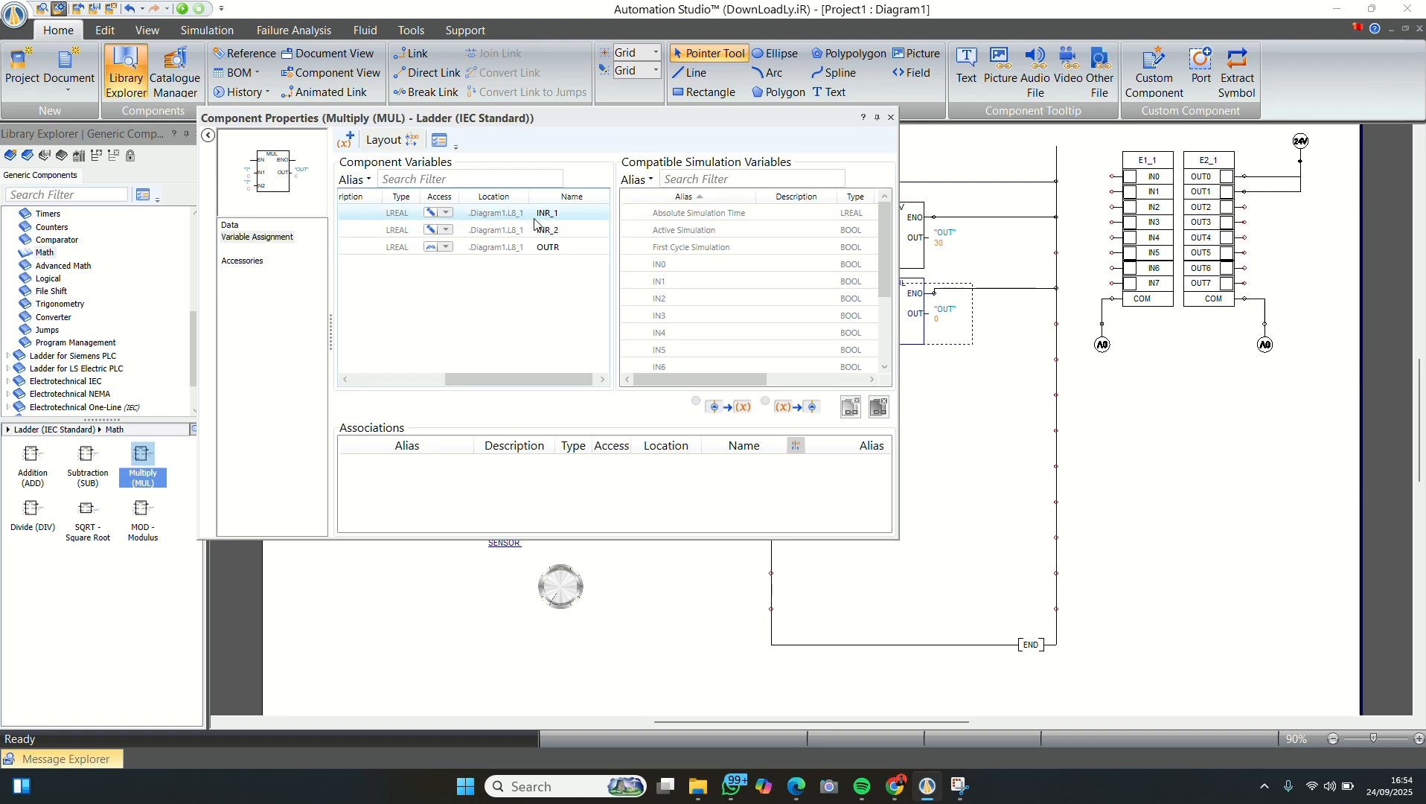
scroll(705, 268, "down", 2)
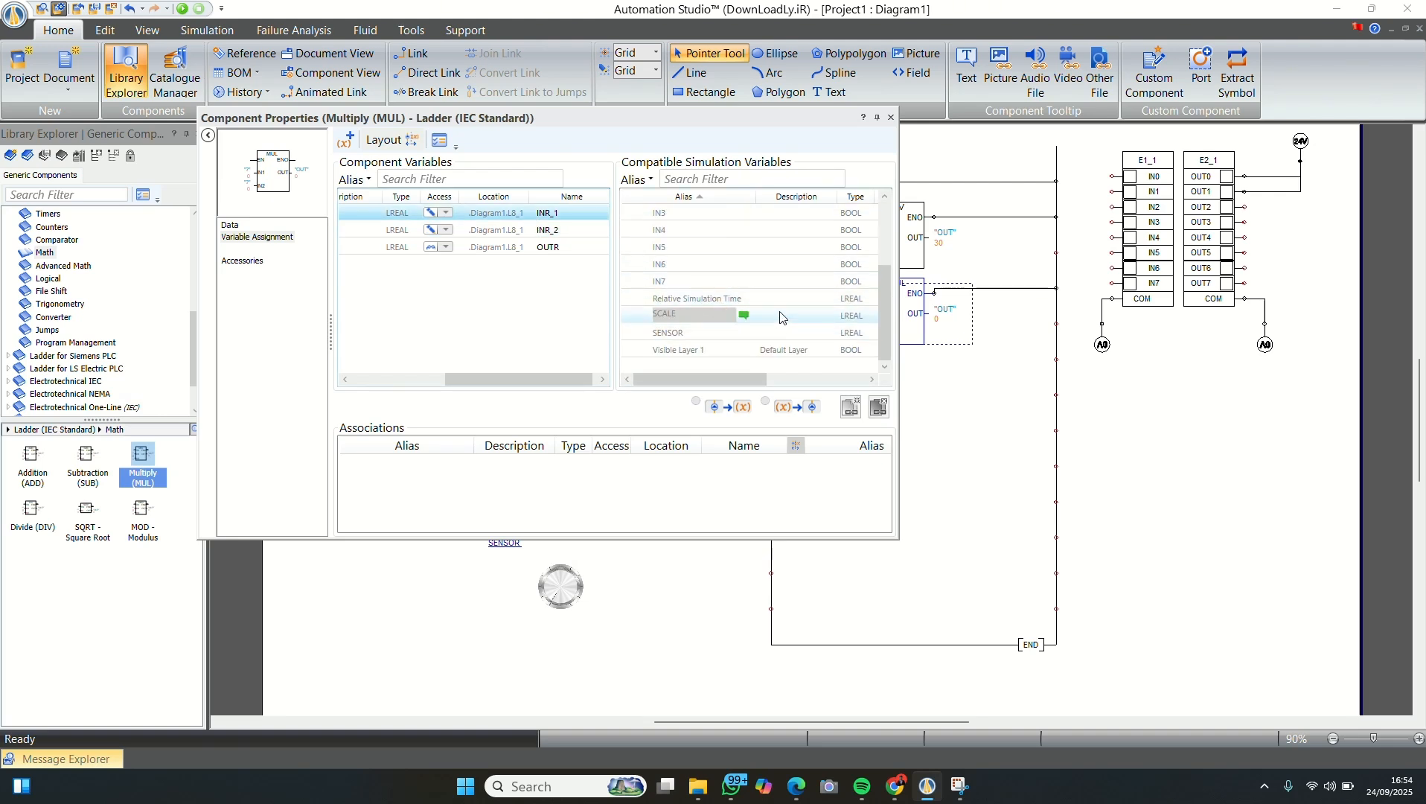
double_click(692, 315)
left_click(560, 235)
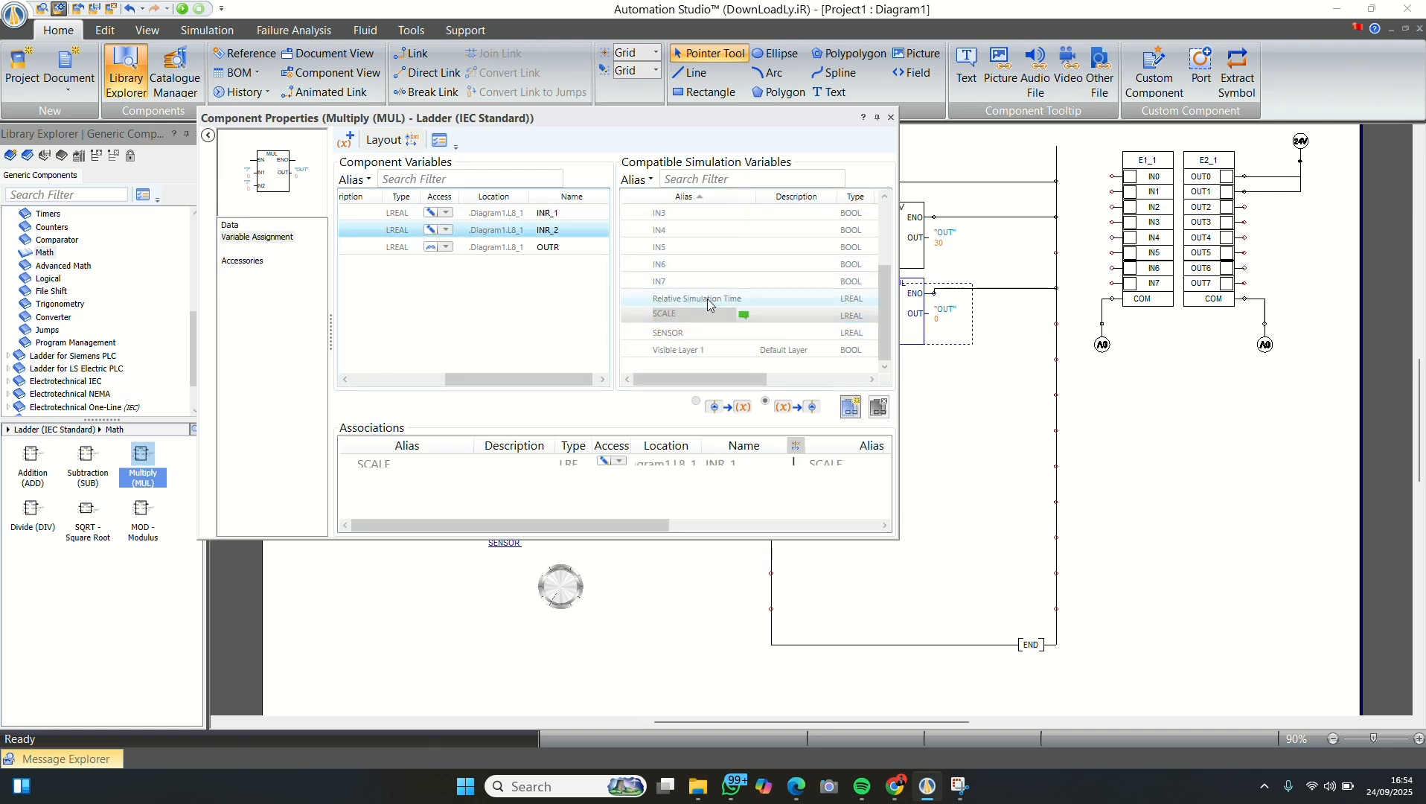
double_click(670, 333)
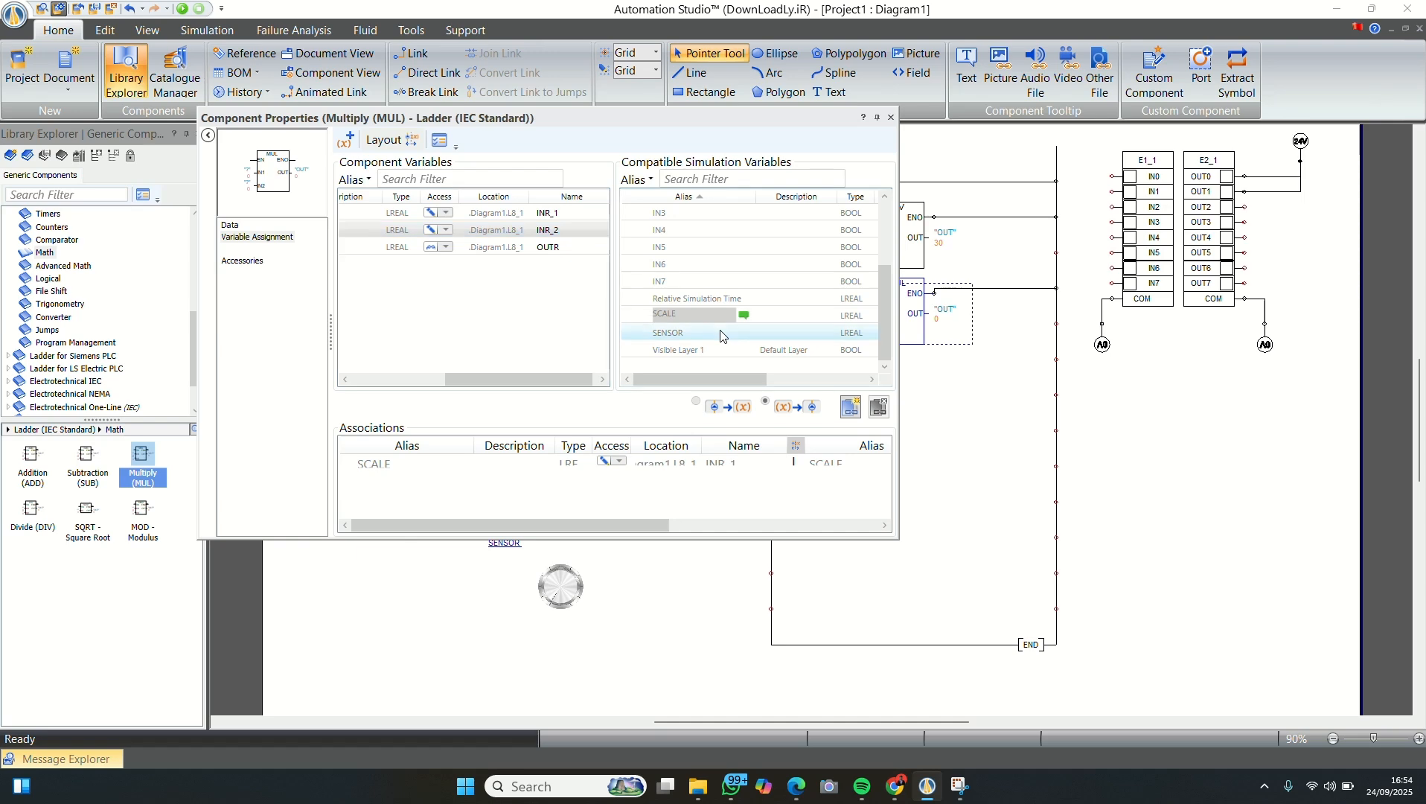
left_click(889, 119)
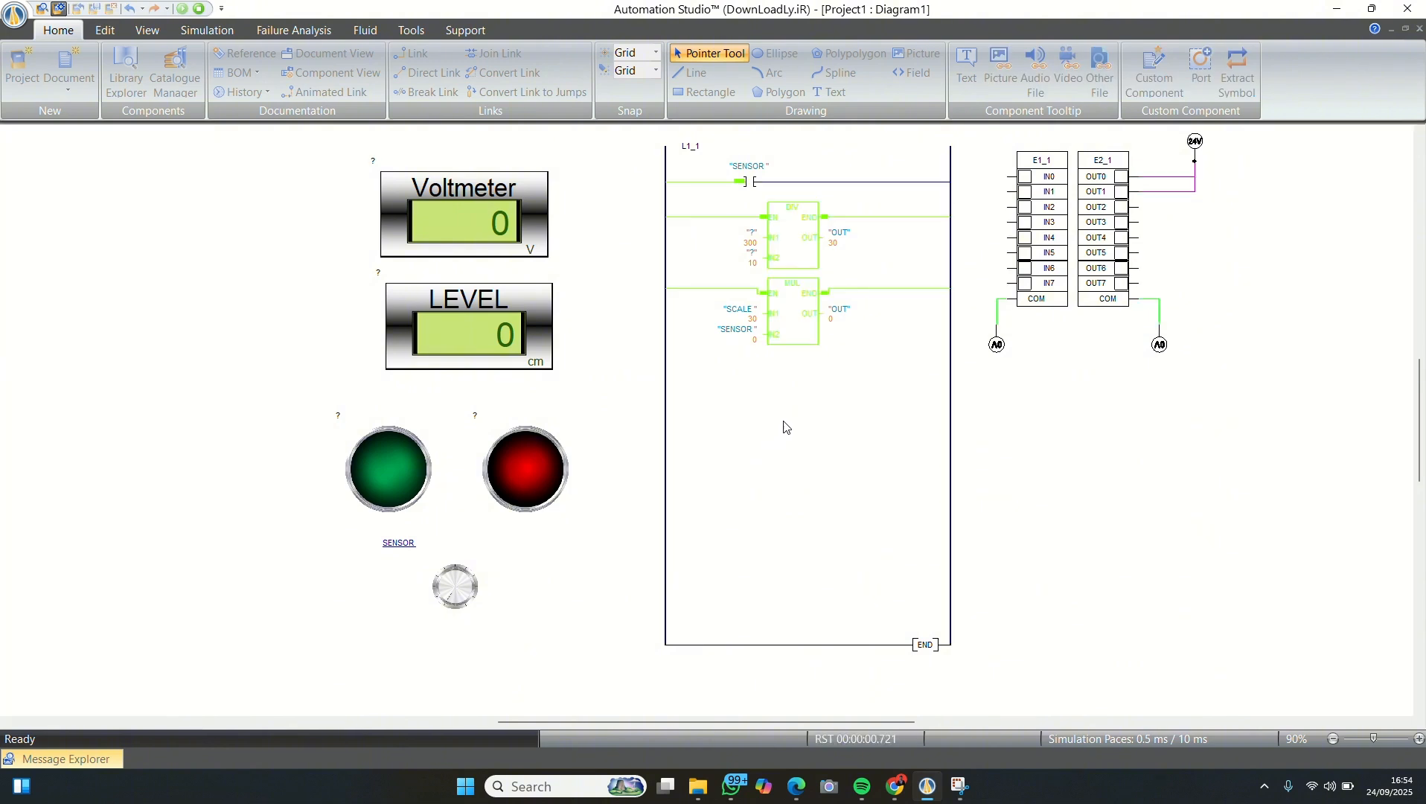
- Run the simulation with the SENSOR knob turned up to 10 to check the MUL block's output, and stop it
mouse_move(452, 608)
left_mouse_down()
mouse_move(445, 581)
mouse_move(461, 565)
mouse_move(468, 605)
mouse_move(456, 619)
mouse_move(458, 581)
mouse_move(445, 603)
mouse_move(464, 617)
left_mouse_up()
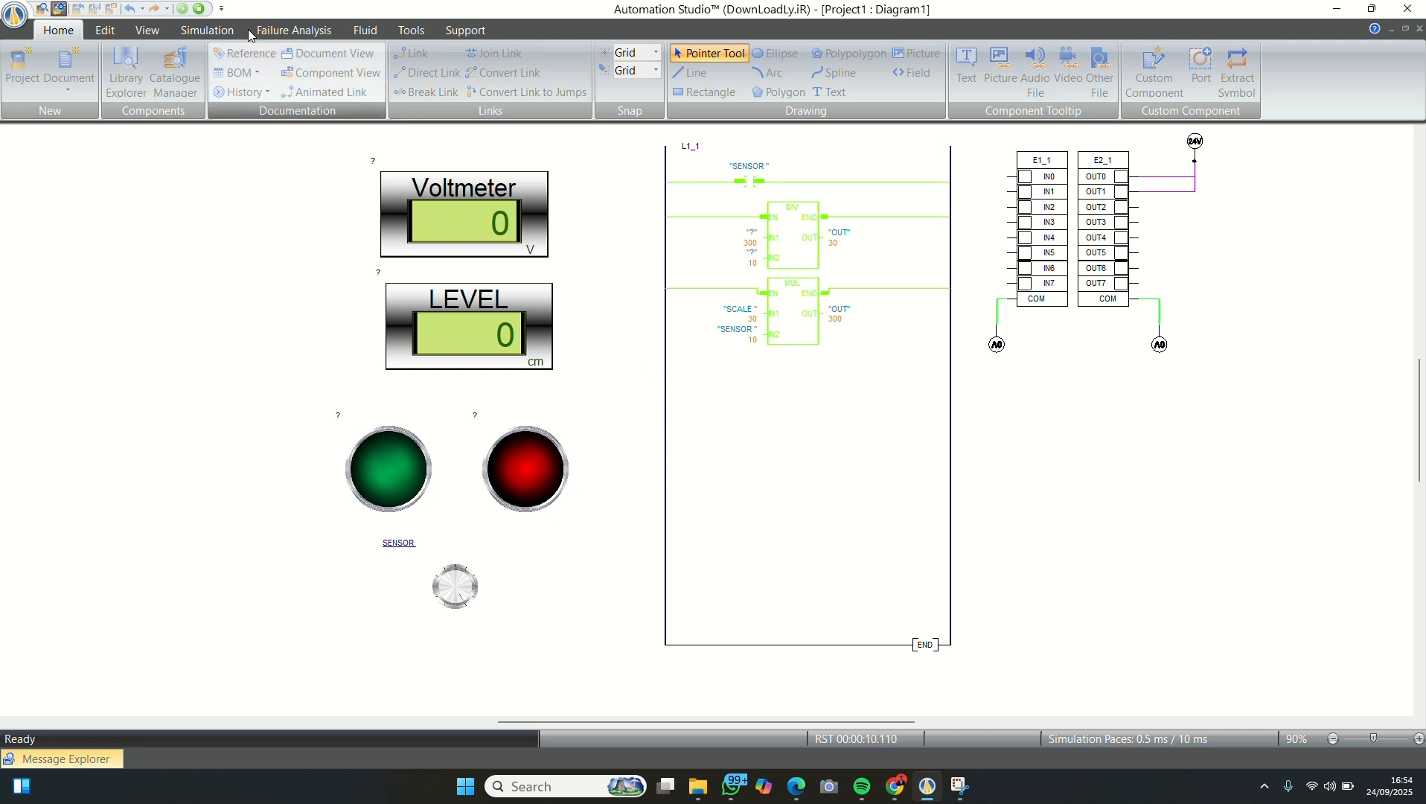
left_click(200, 9)
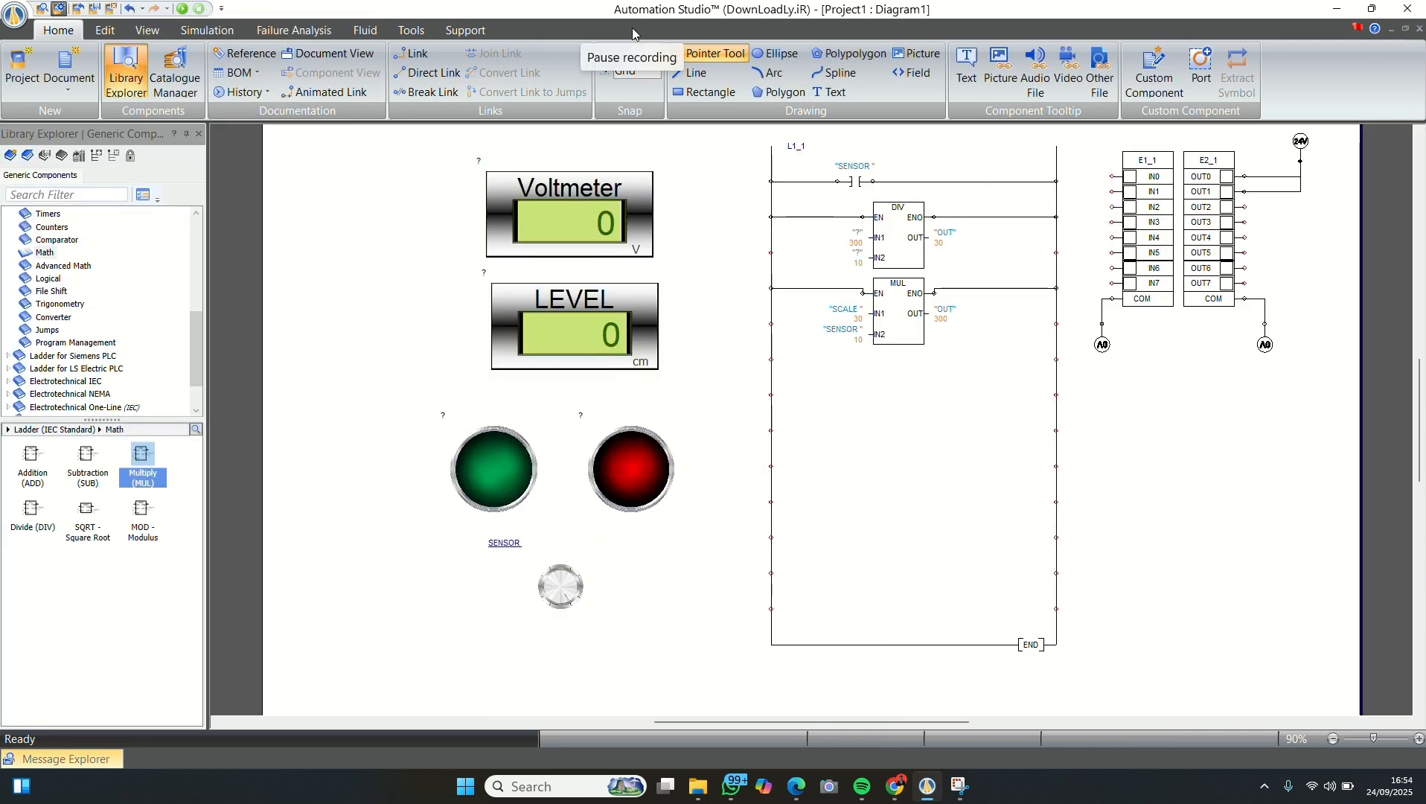
- Enable the user translated alias for the MUL block's output variable and rename its alias to LEVEL
double_click(946, 319)
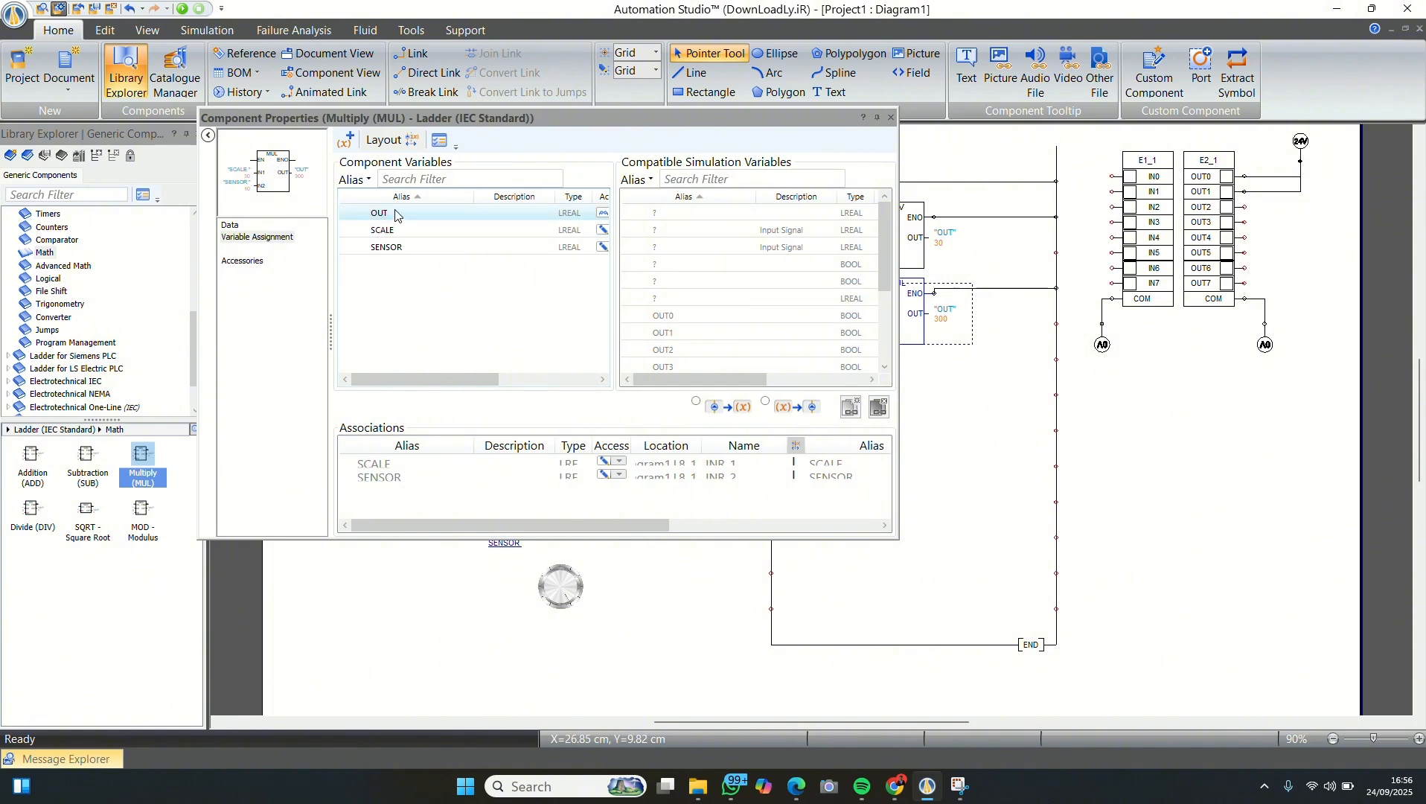
left_click(397, 212)
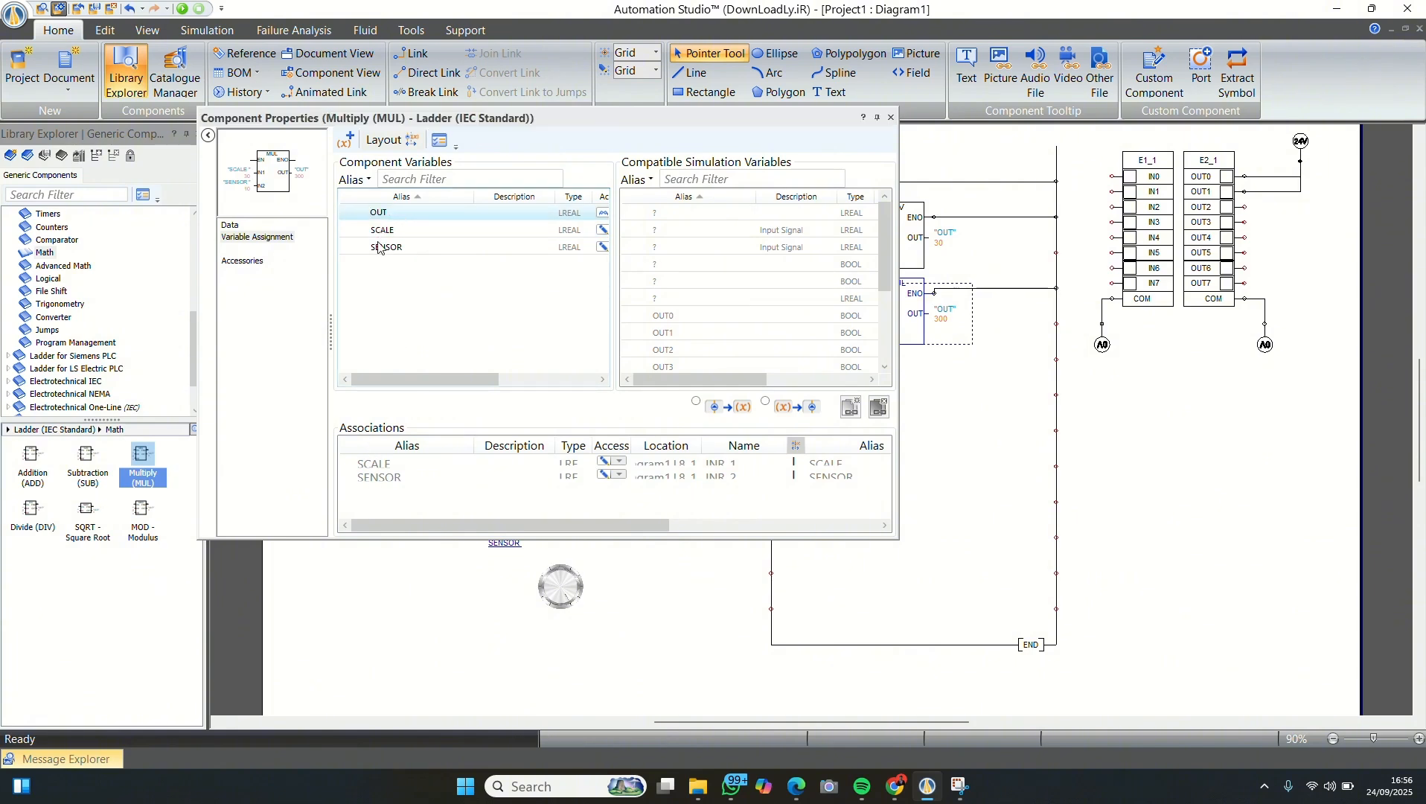
left_click(395, 196)
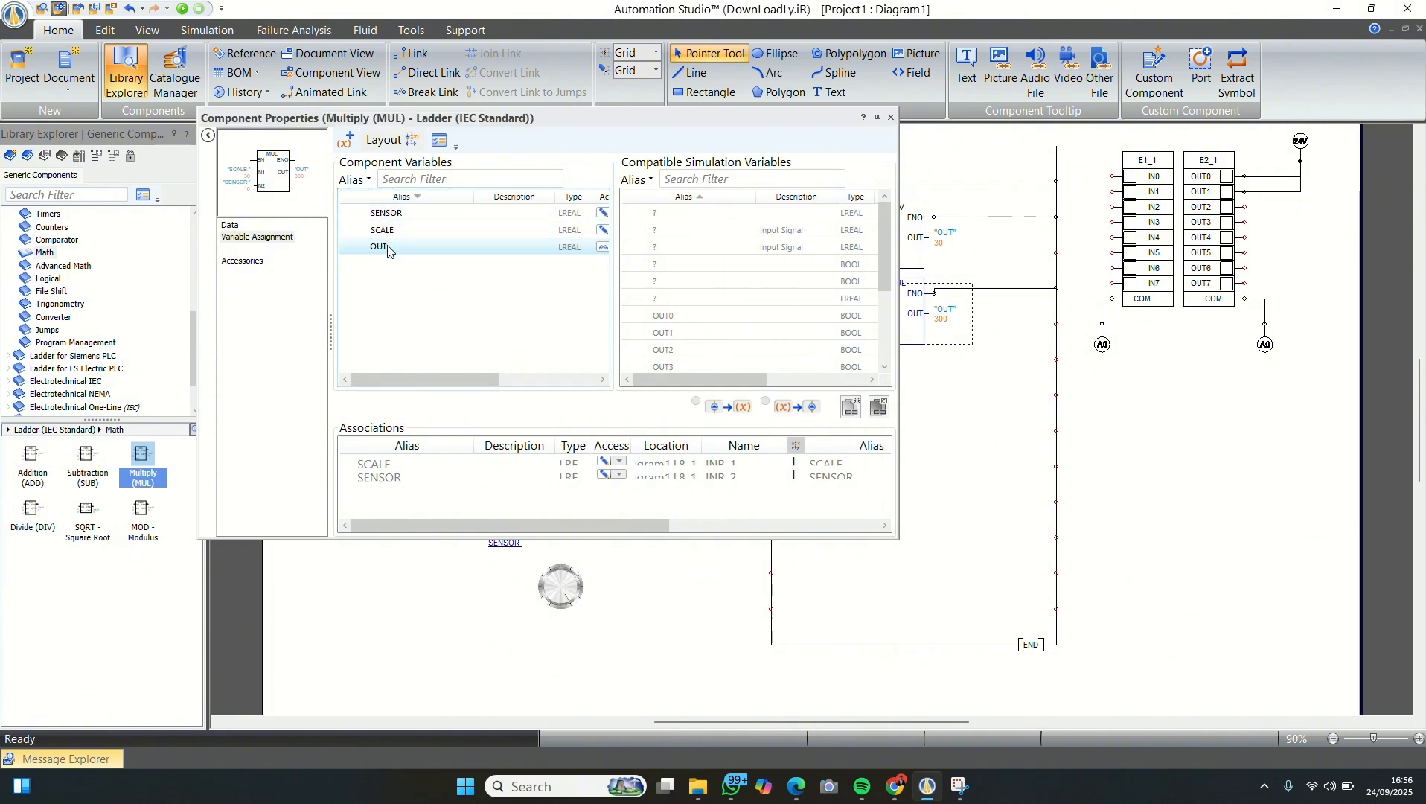
left_click(230, 227)
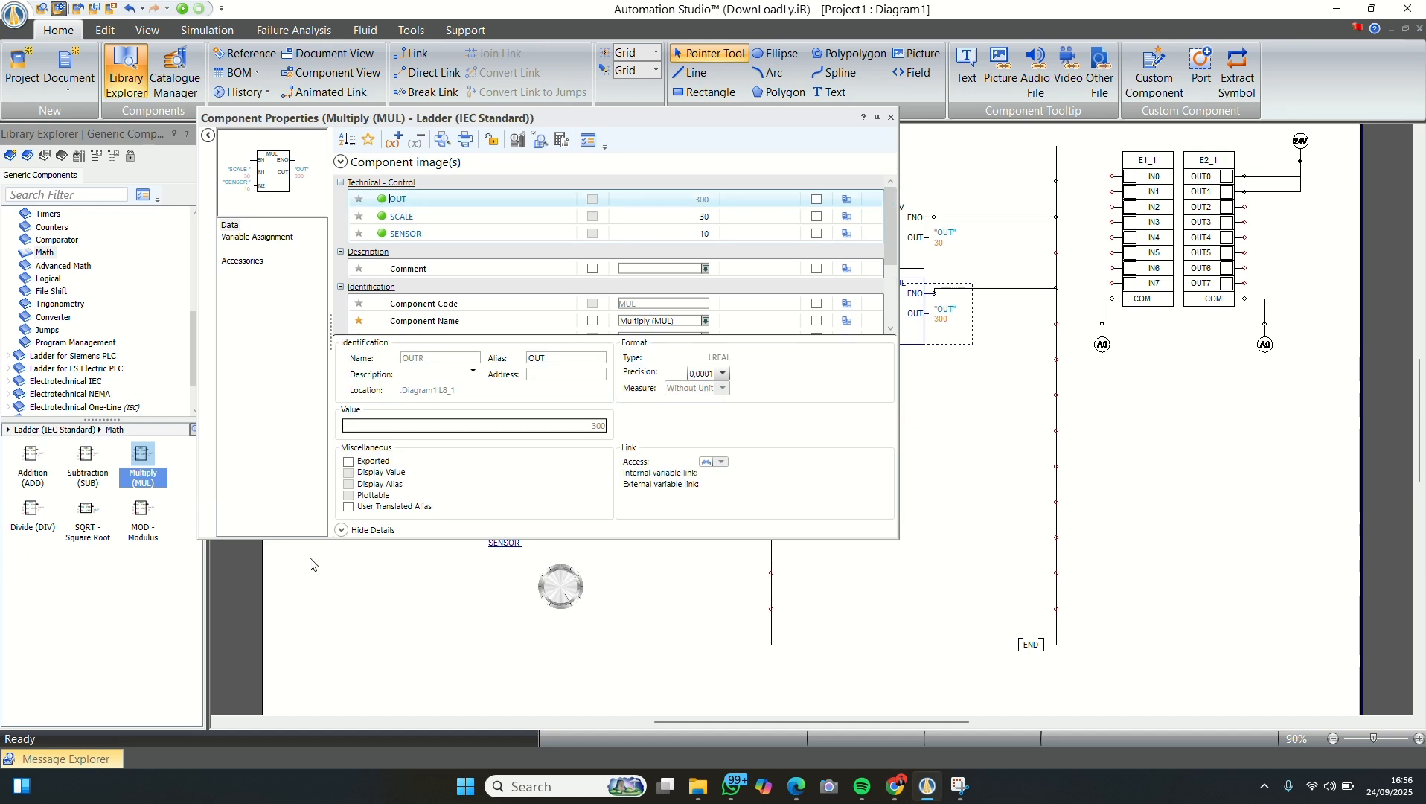
left_click(349, 507)
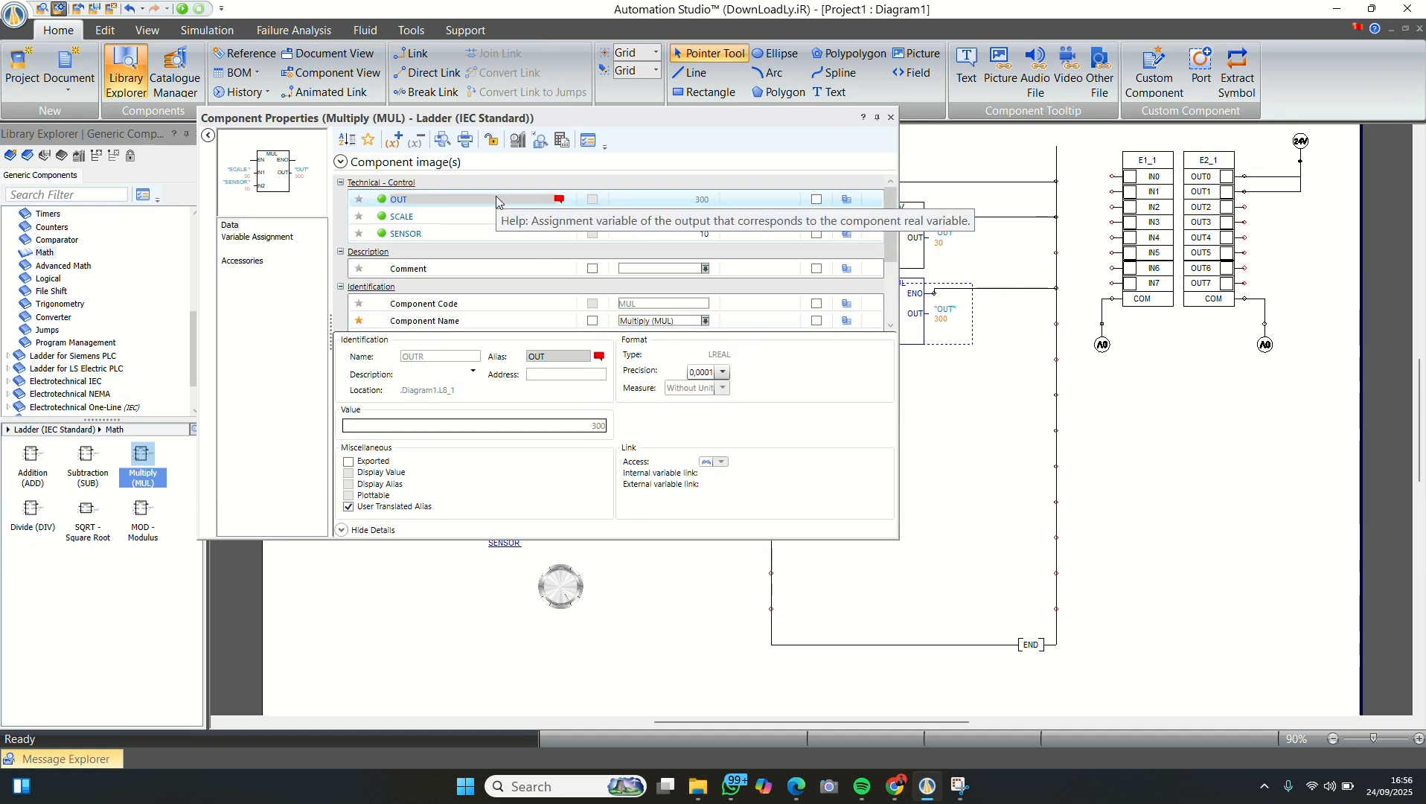
left_click(415, 201)
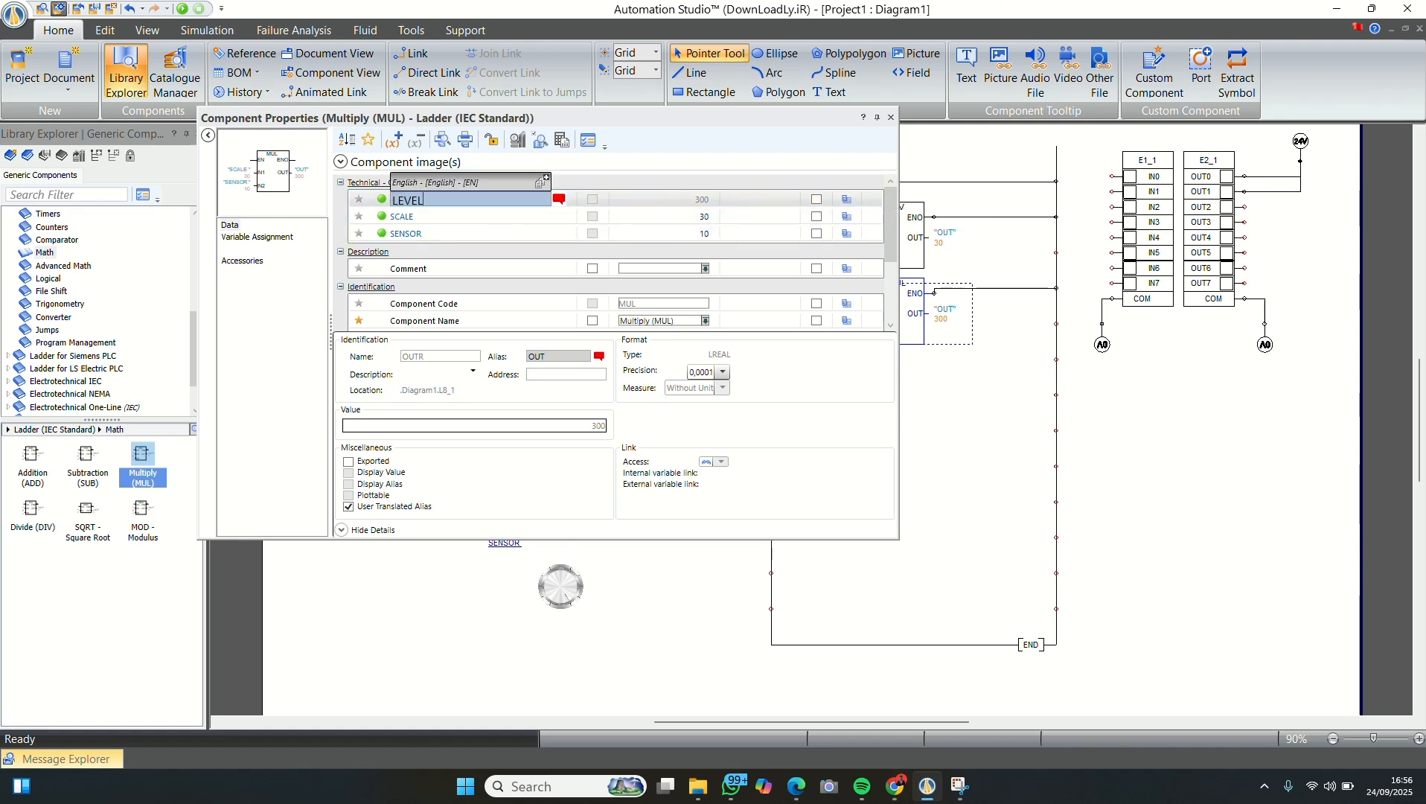
key("Return")
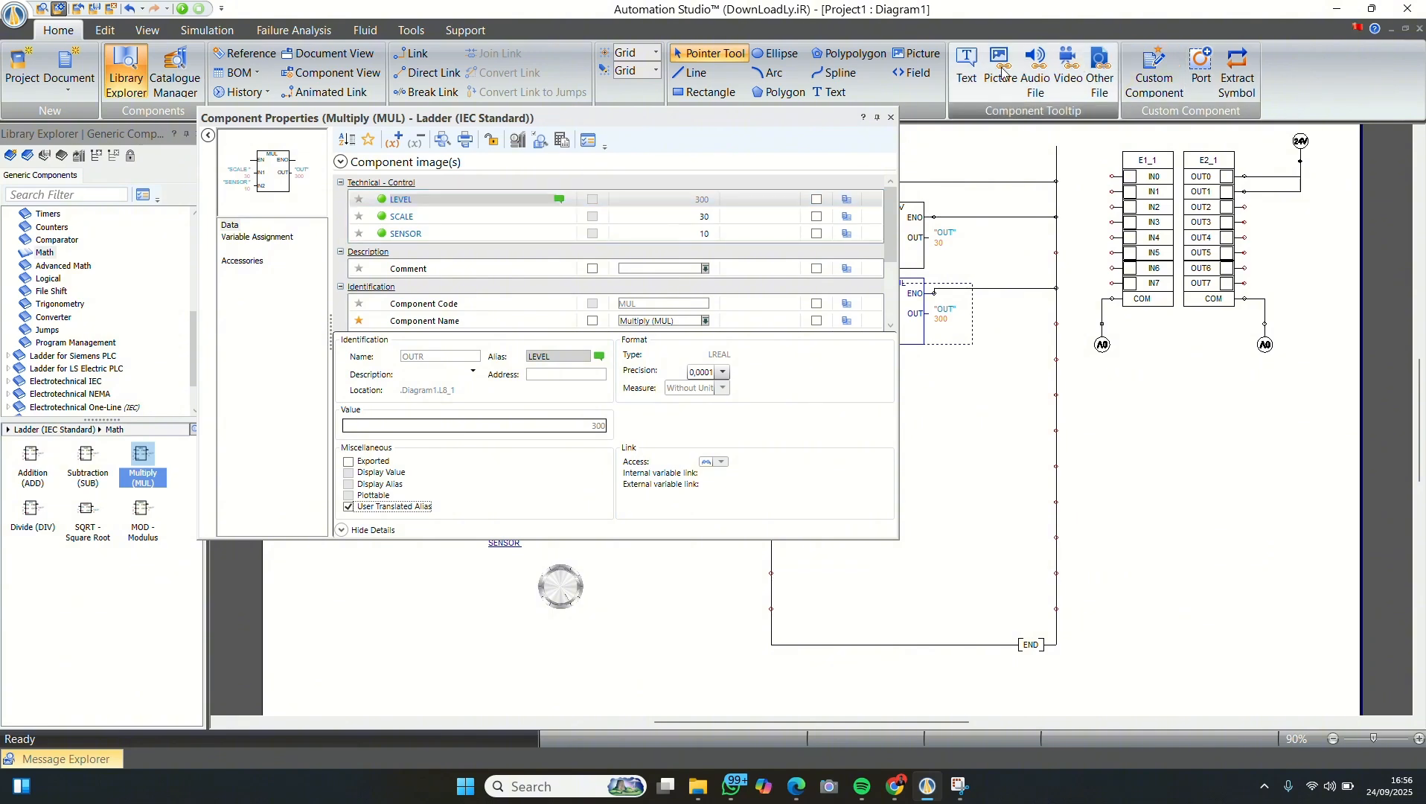
left_click(889, 121)
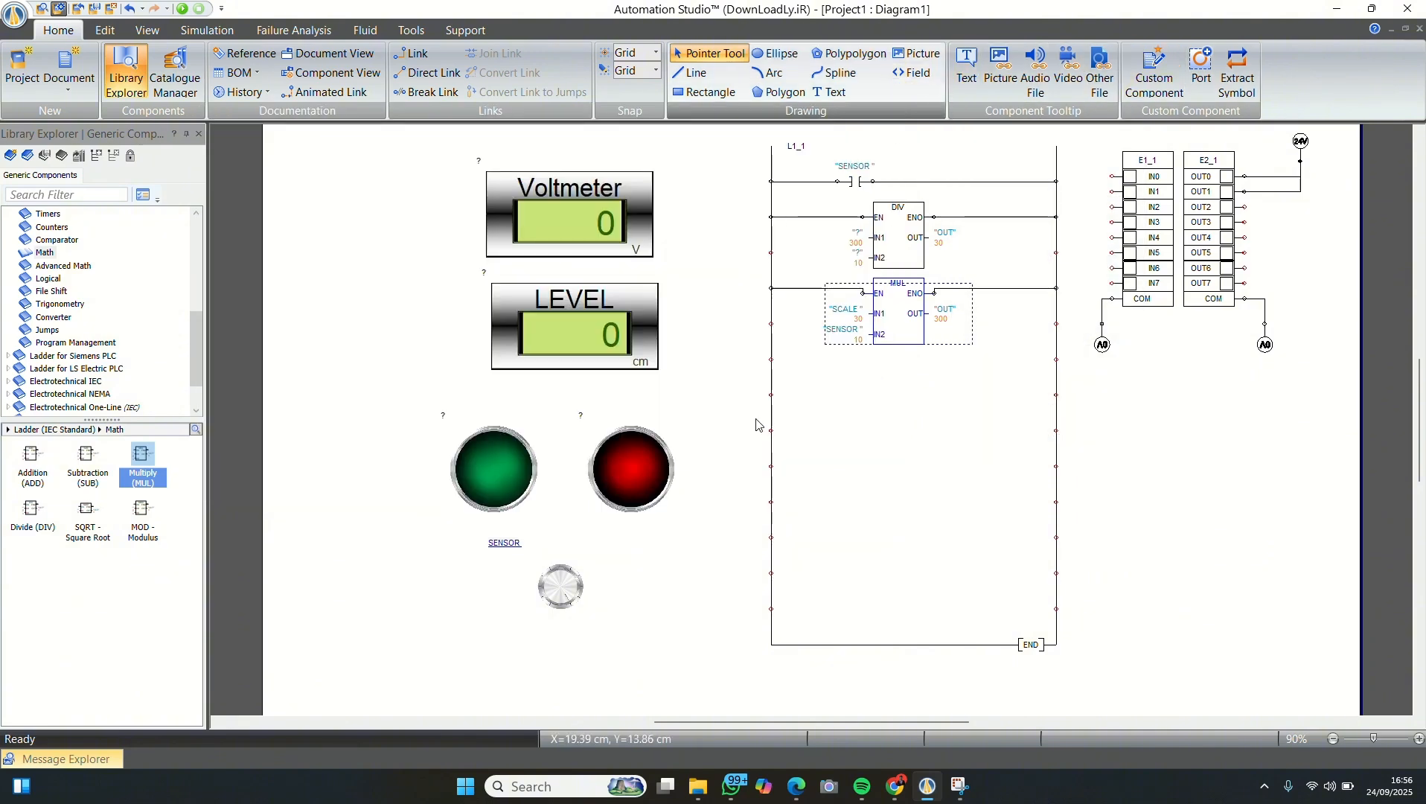
left_click(739, 318)
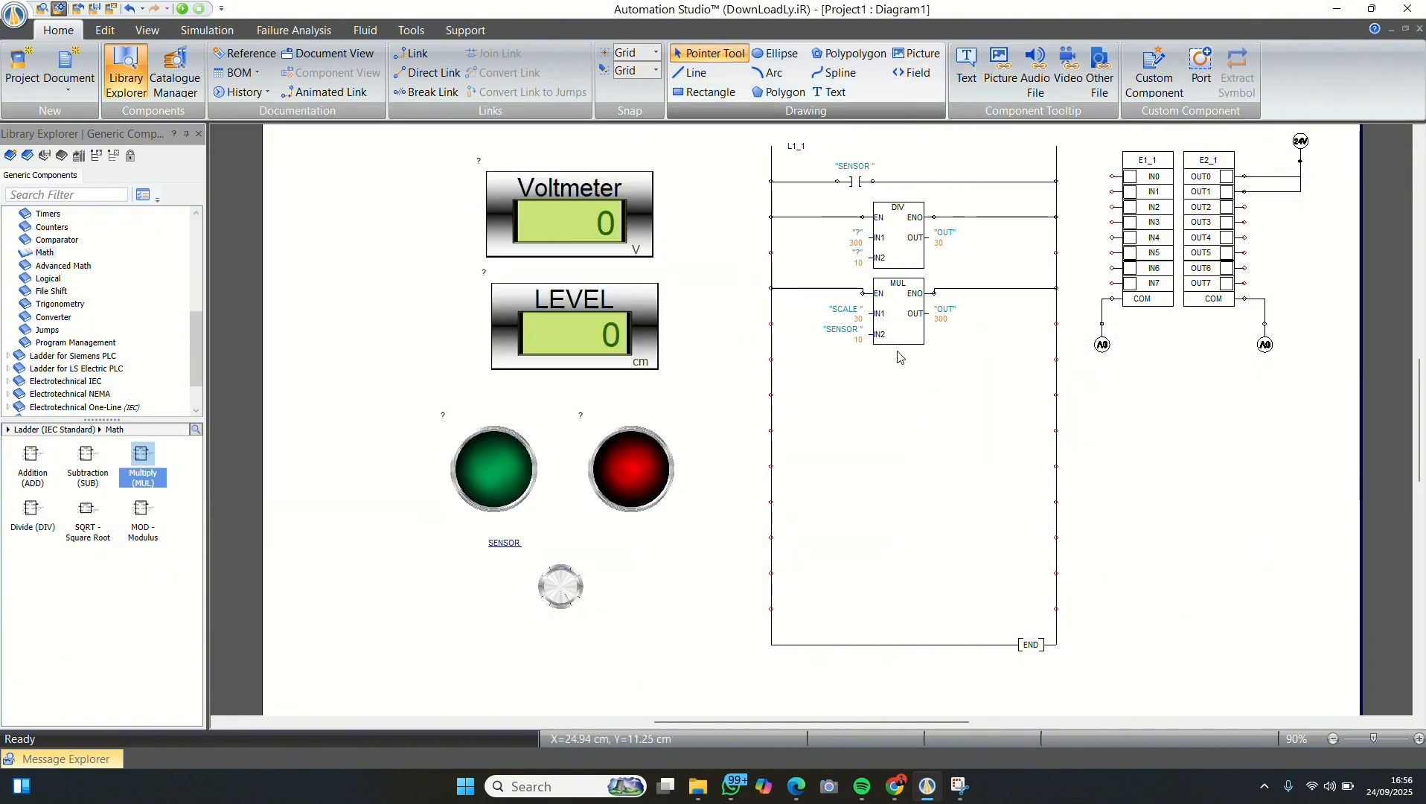
- Link the LEVEL display's Input Signal to the LEVEL variable
double_click(580, 312)
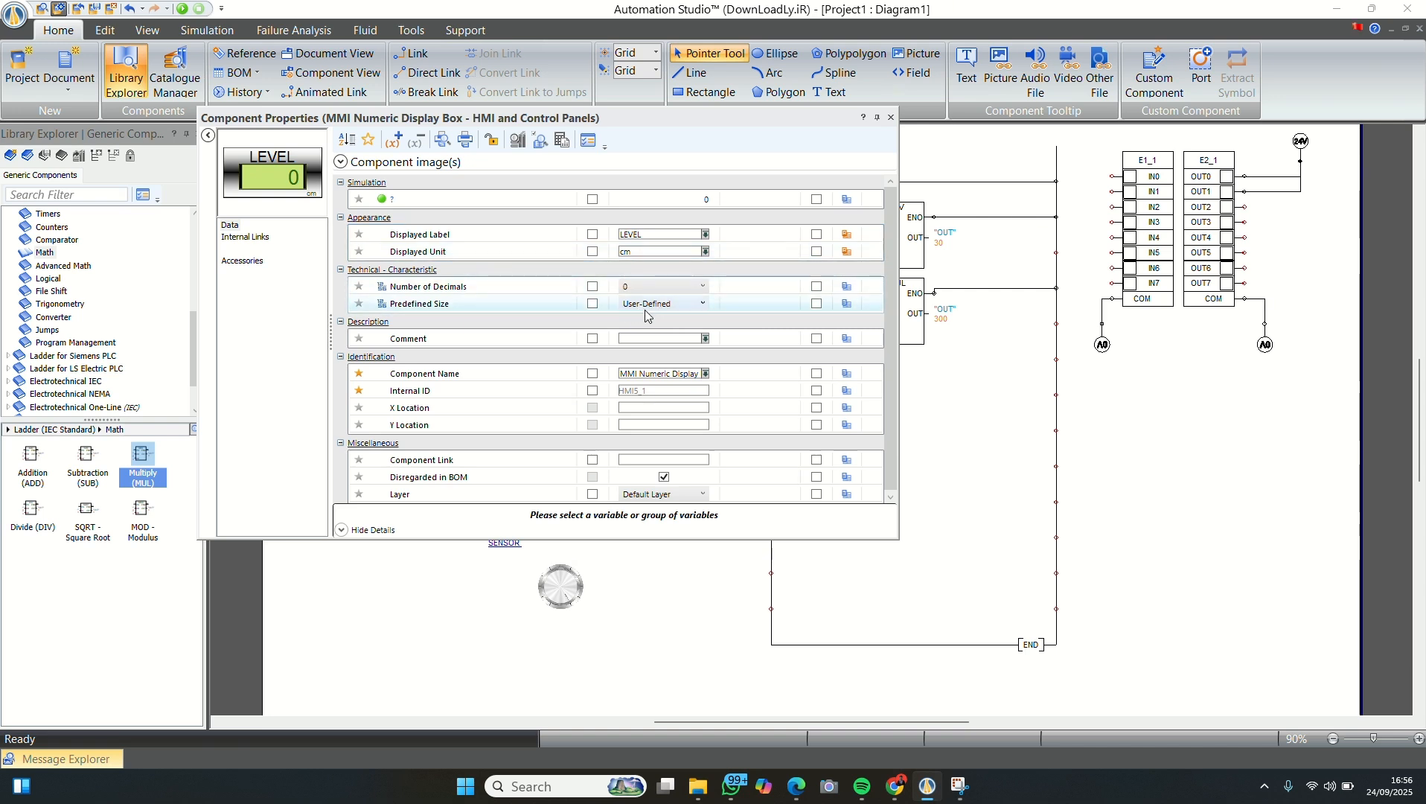
left_click(246, 238)
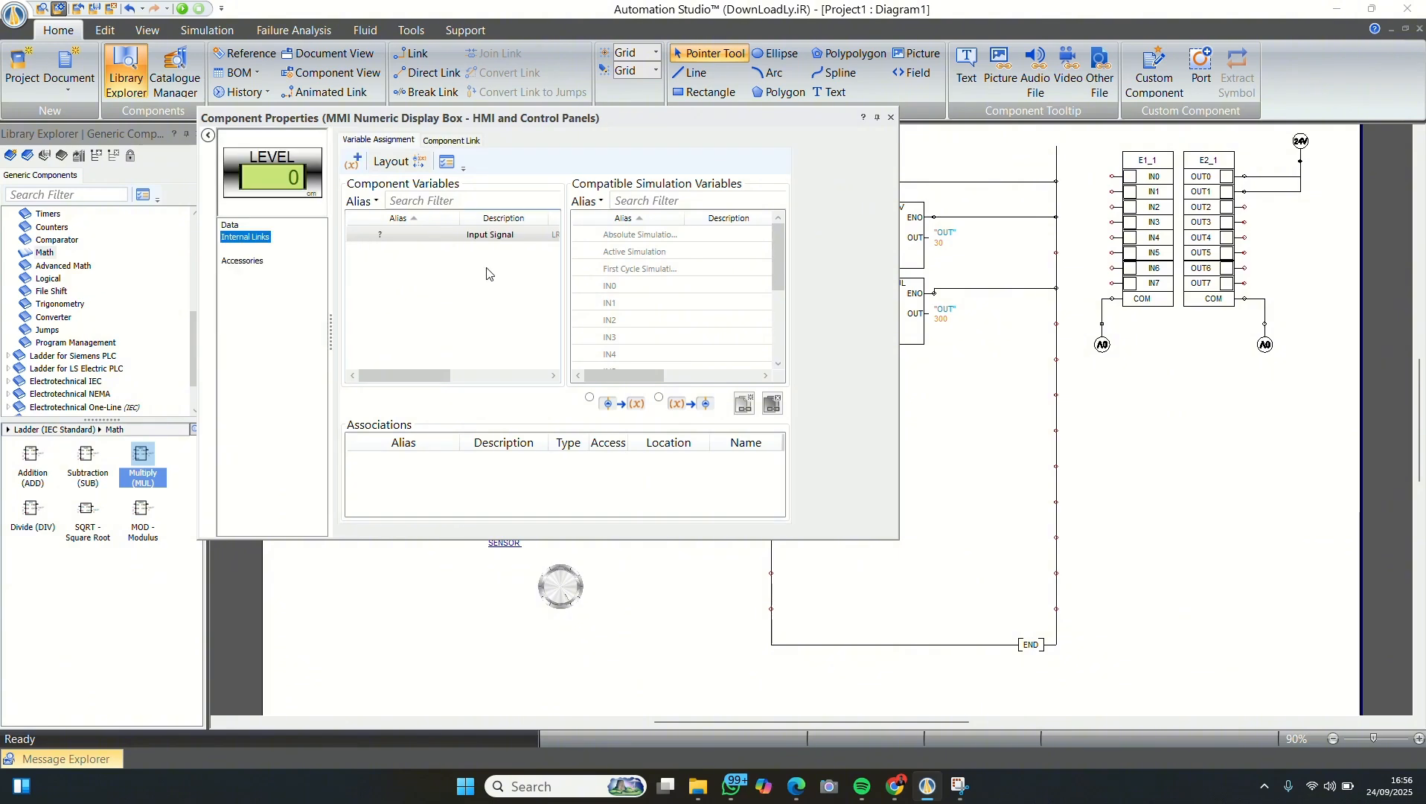
scroll(615, 292, "down", 3)
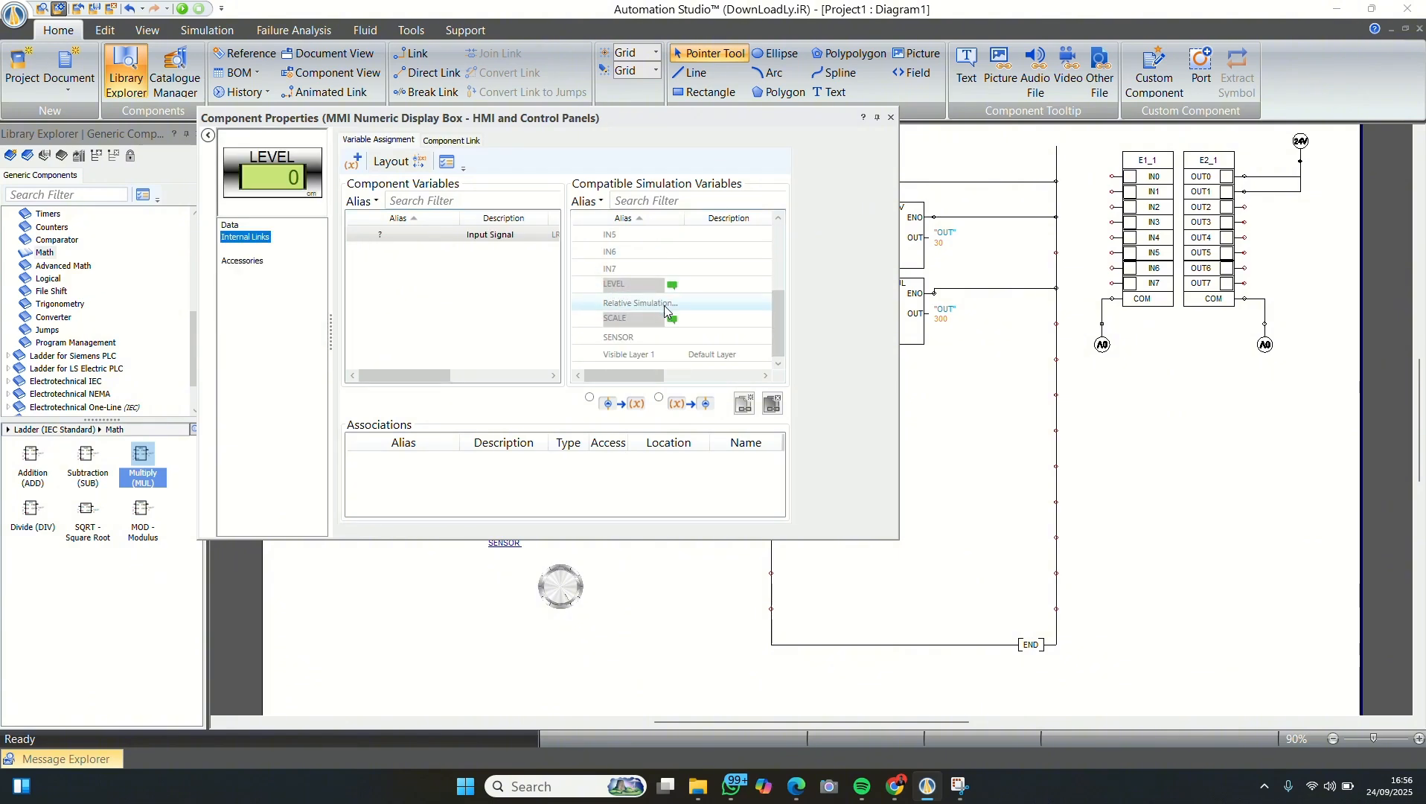
left_click(692, 327)
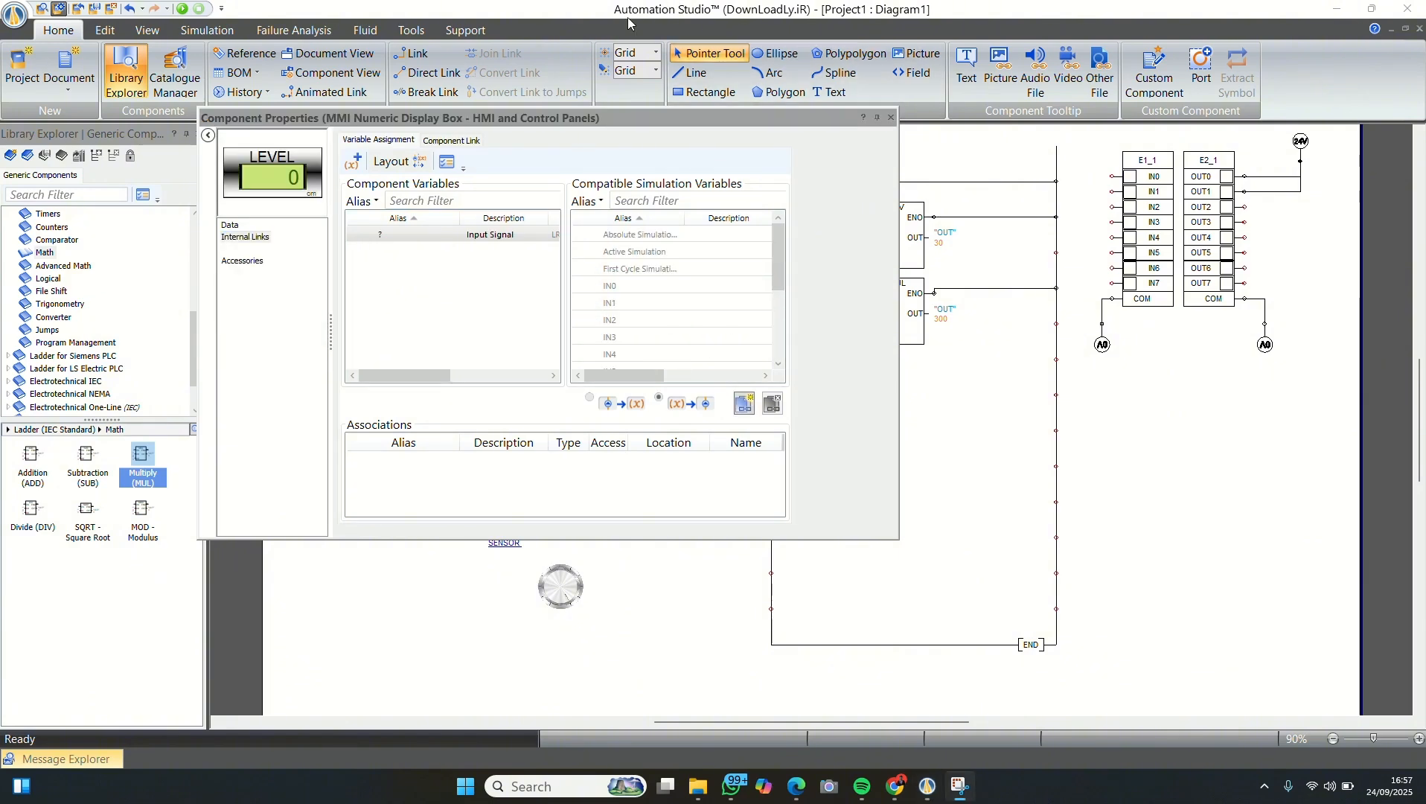
scroll(633, 305, "down", 3)
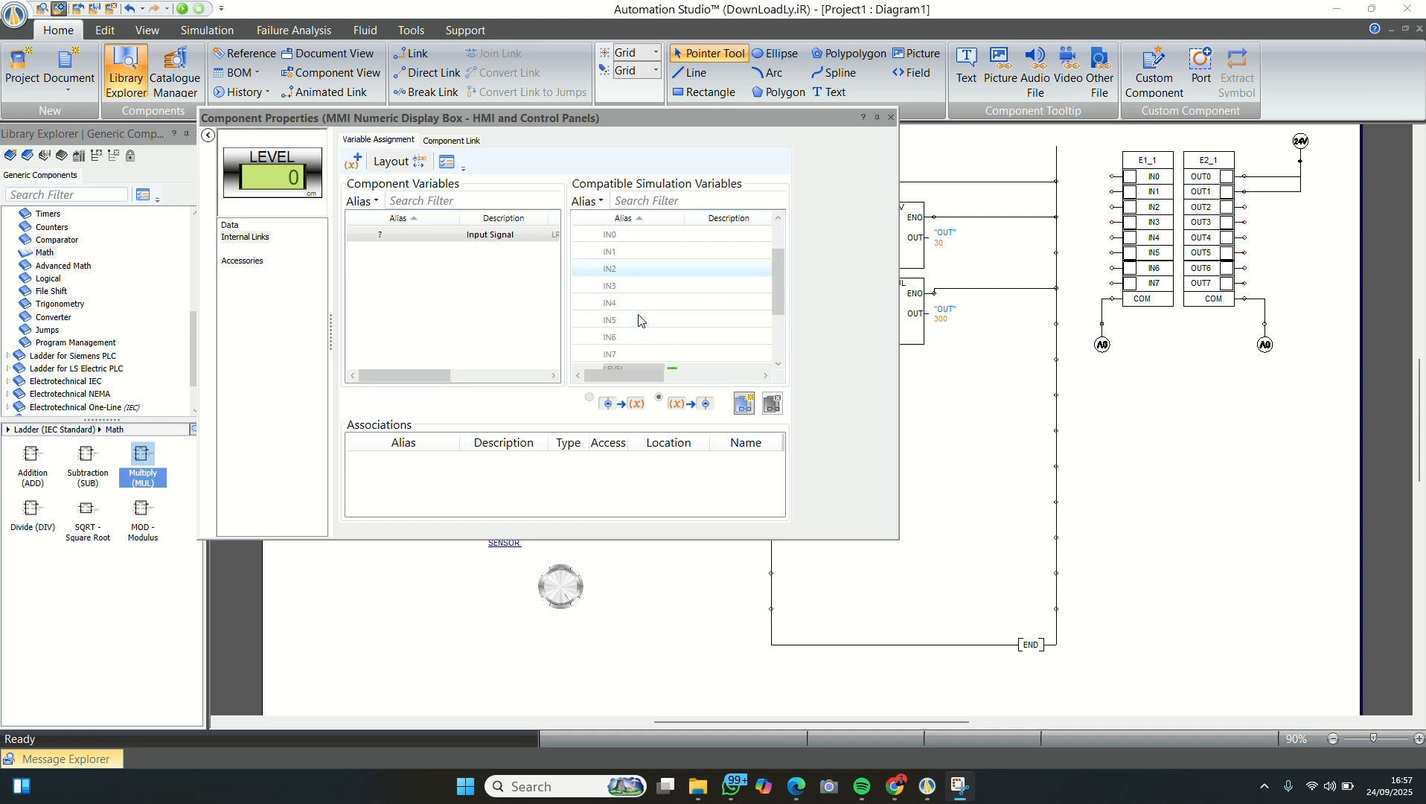
double_click(687, 282)
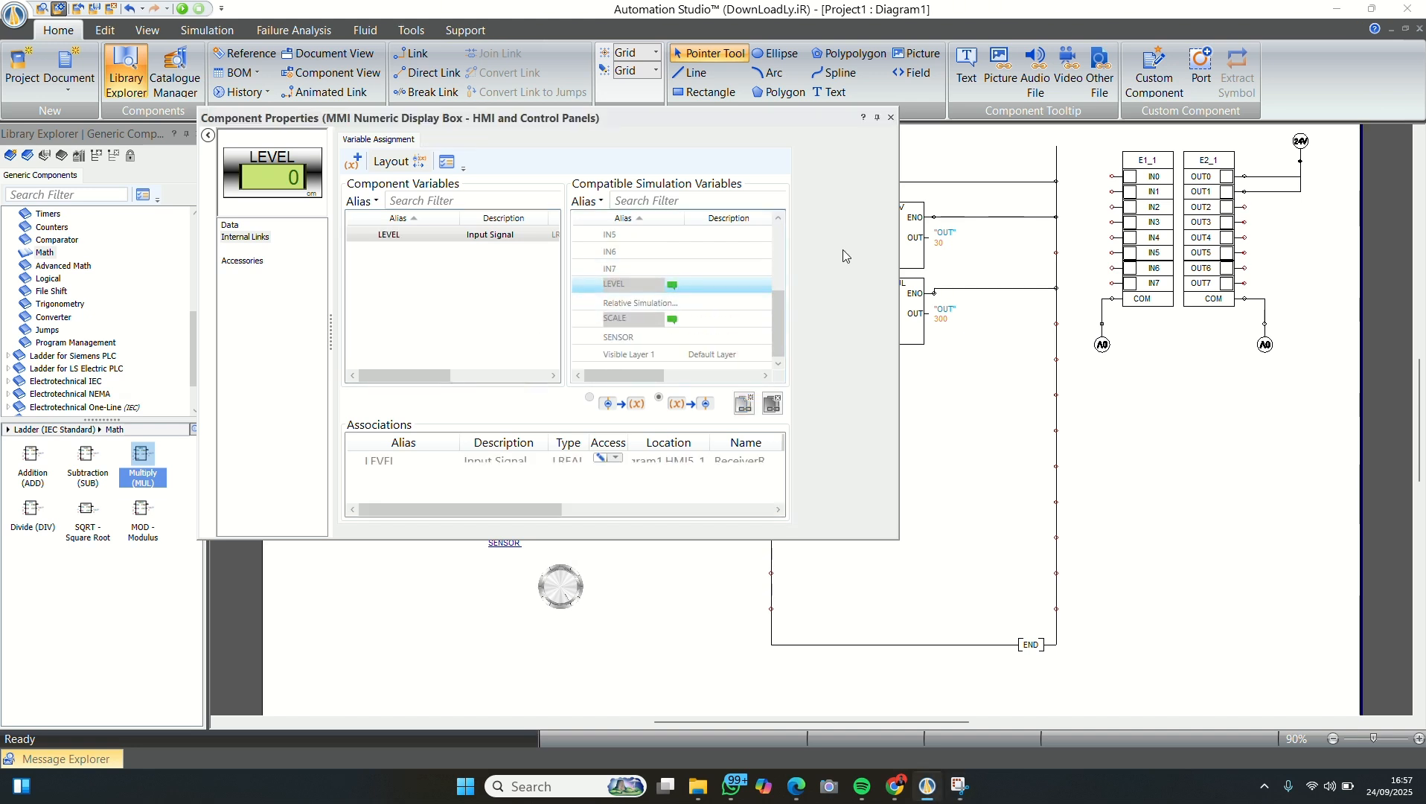
left_click(891, 119)
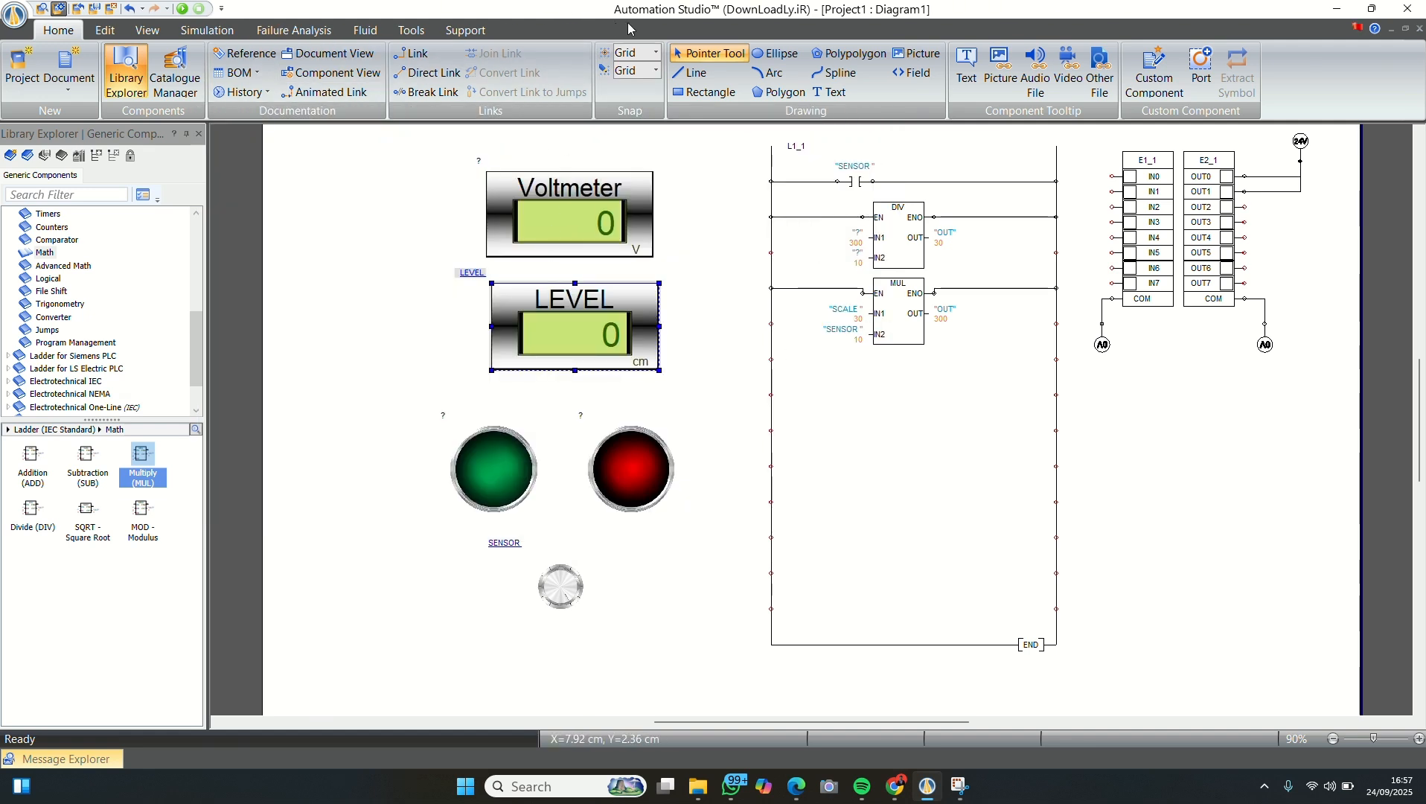
- Run the simulation, turn the SENSOR knob down to about 0.22 to check the LEVEL display, and stop it
left_click(183, 8)
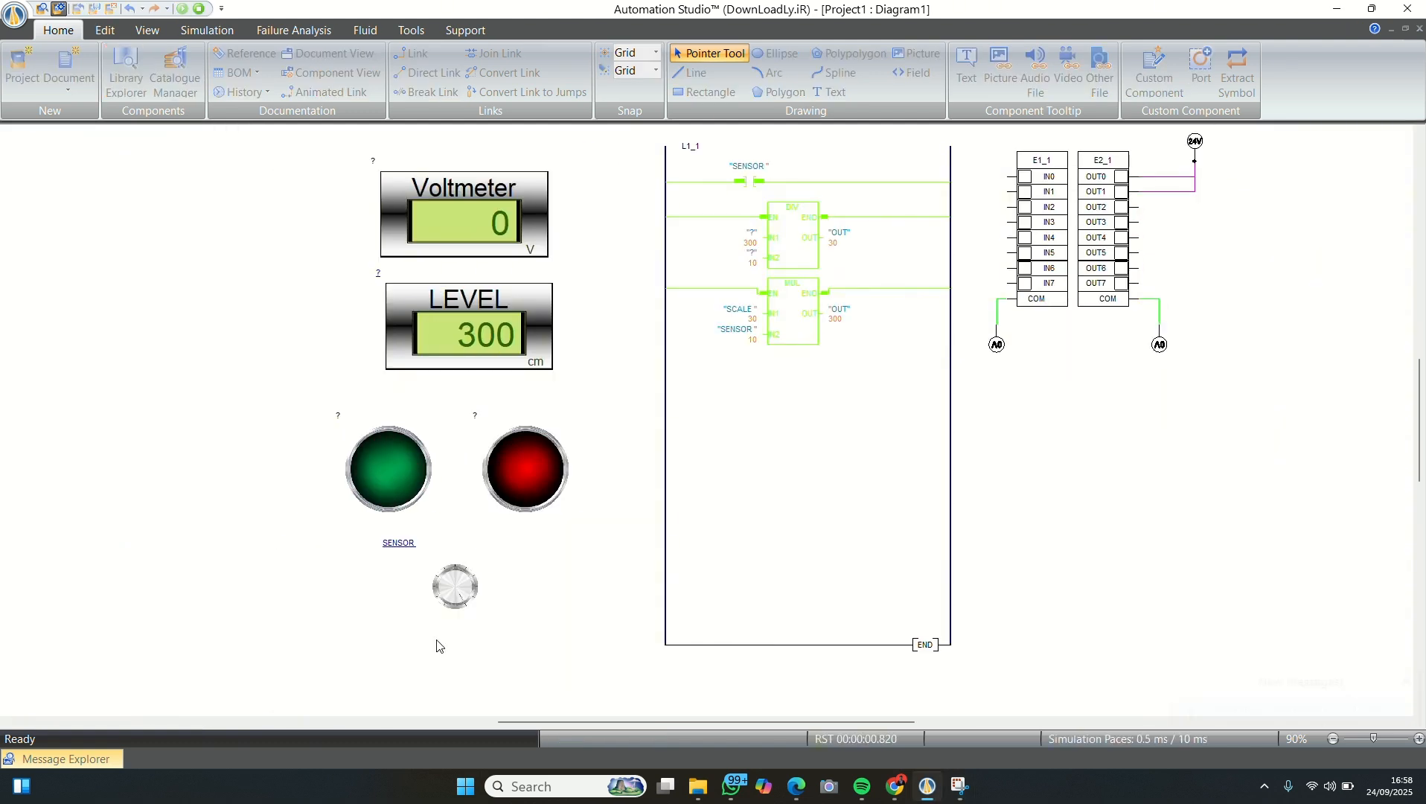
mouse_move(469, 607)
left_mouse_down()
mouse_move(451, 609)
mouse_move(445, 575)
mouse_move(472, 584)
mouse_move(470, 609)
mouse_move(480, 590)
mouse_move(451, 576)
mouse_move(445, 615)
left_mouse_up()
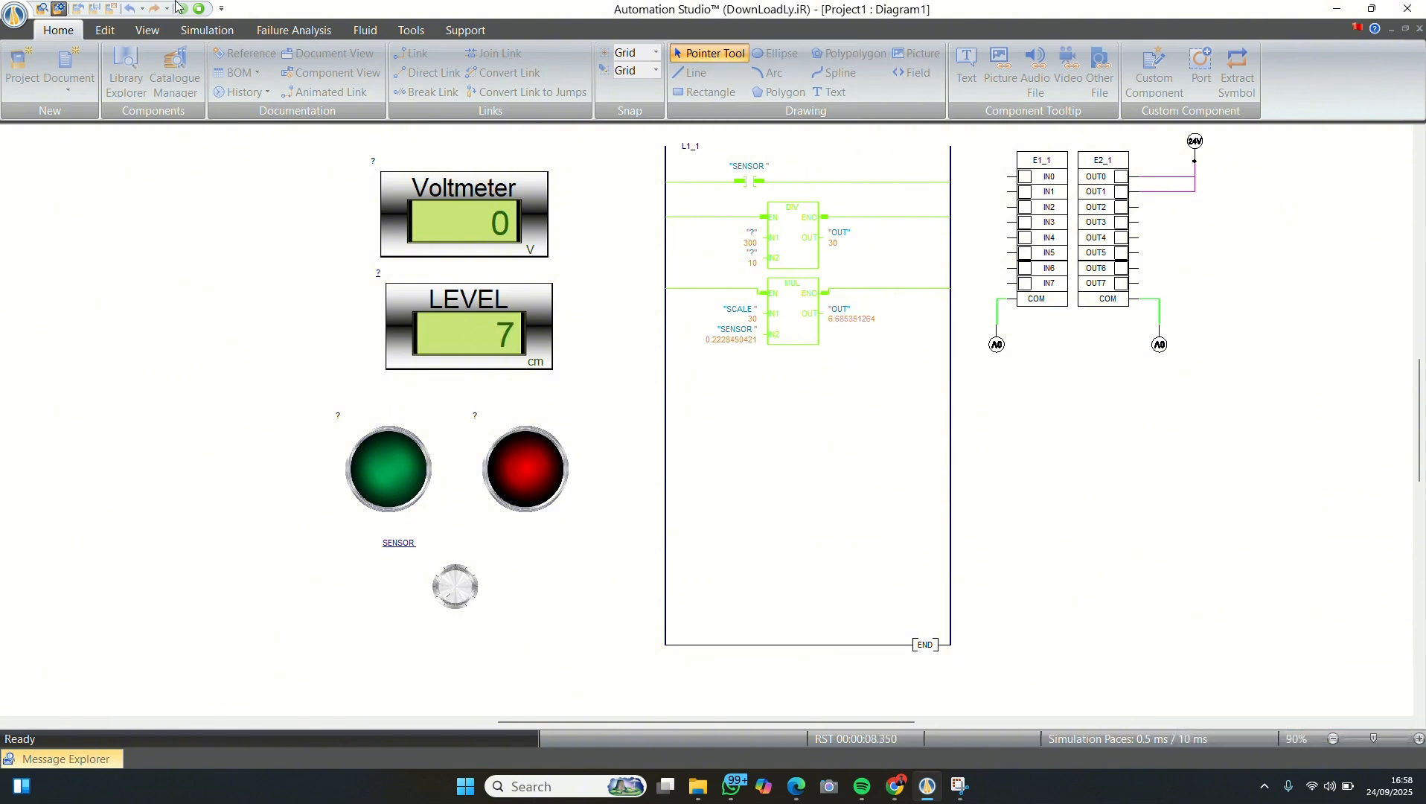
left_click(199, 9)
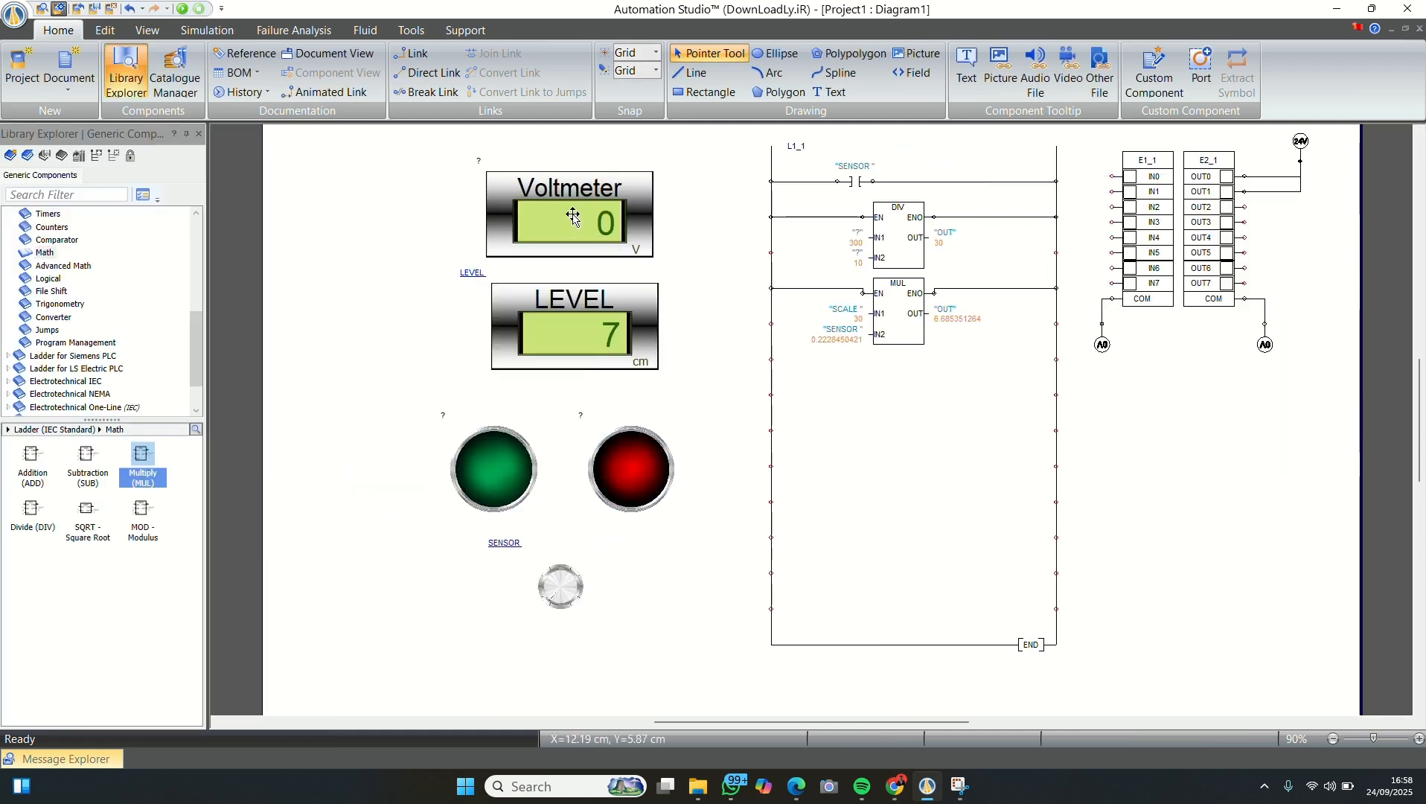
- Link the Voltmeter display's Input Signal to the SENSOR variable
double_click(595, 218)
scroll(708, 302, "down", 5)
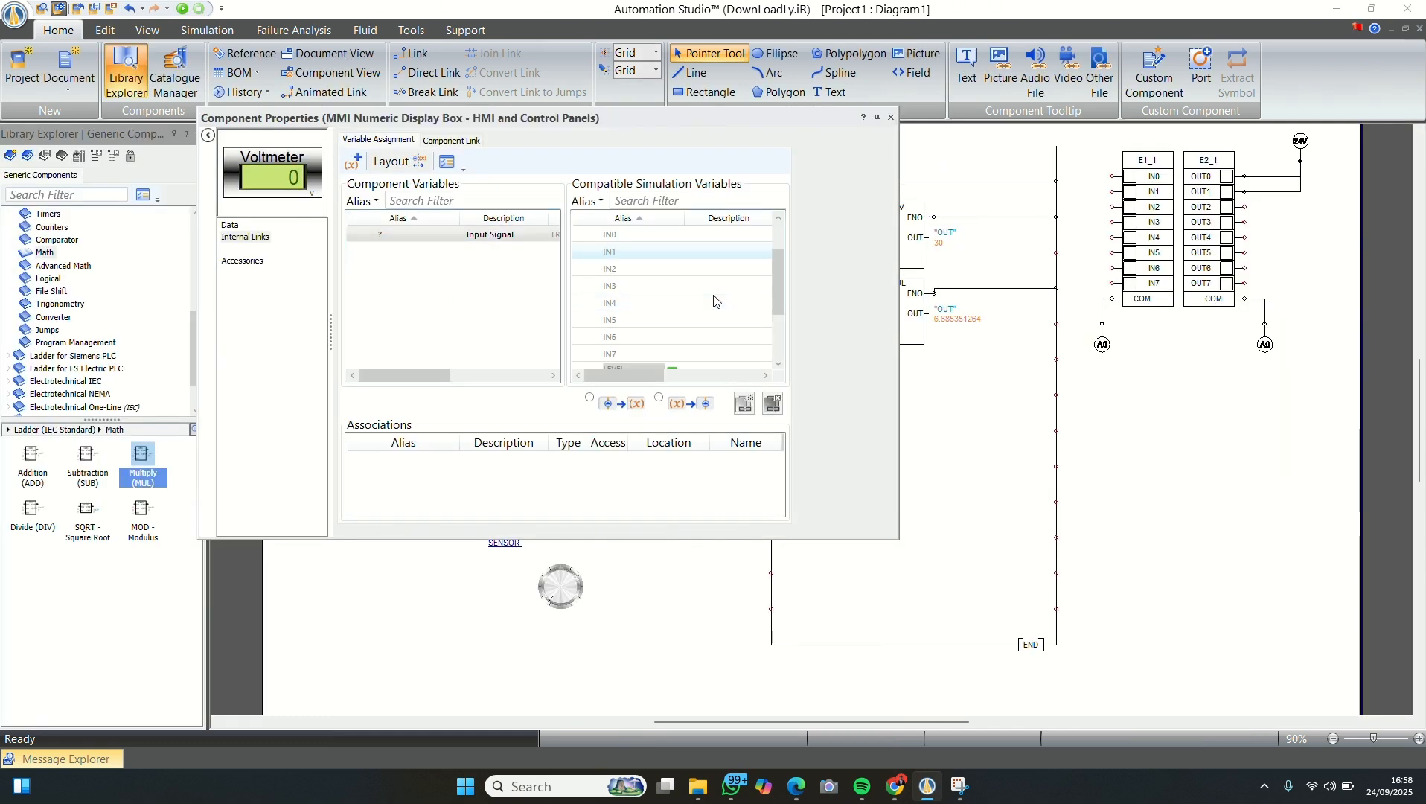
left_click(670, 337)
left_click(745, 403)
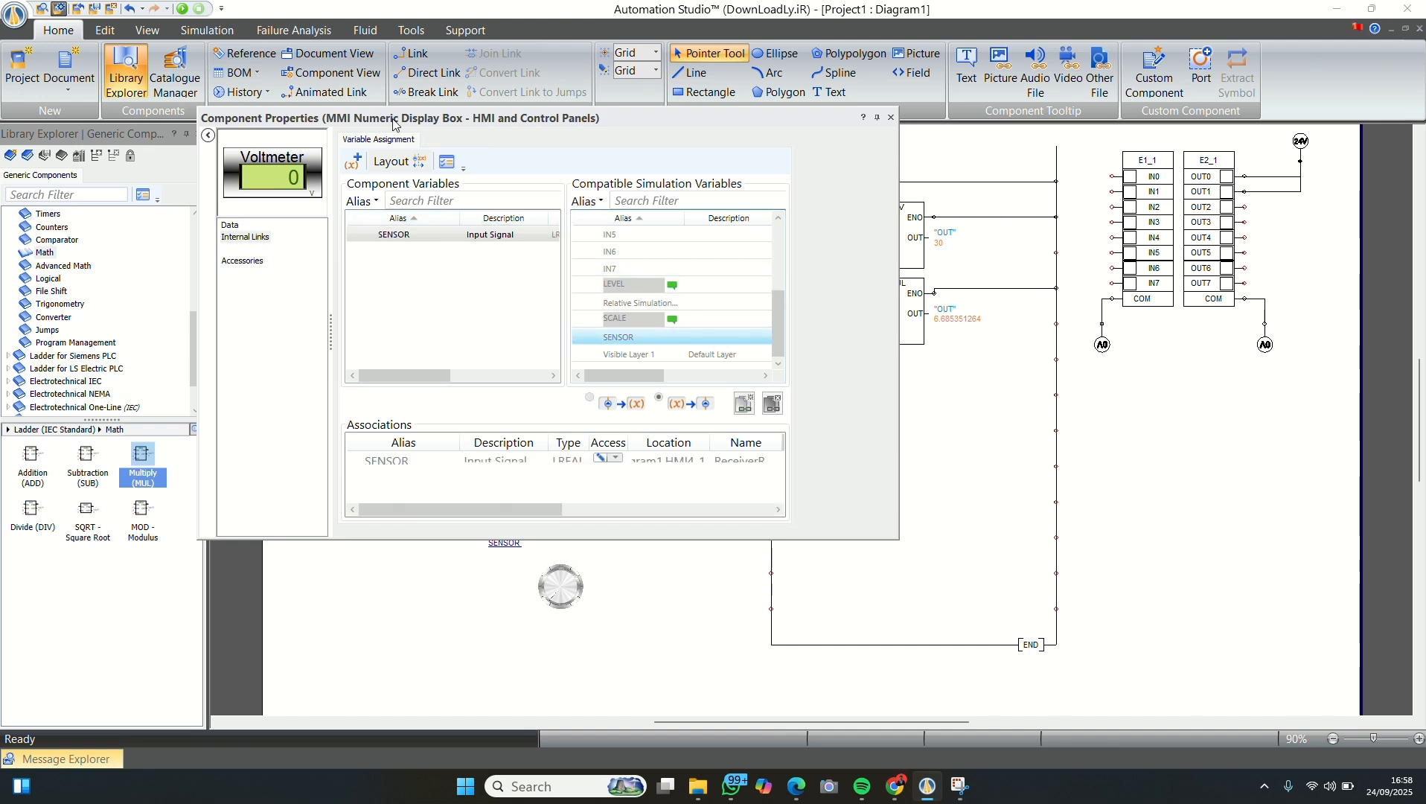
left_click(892, 118)
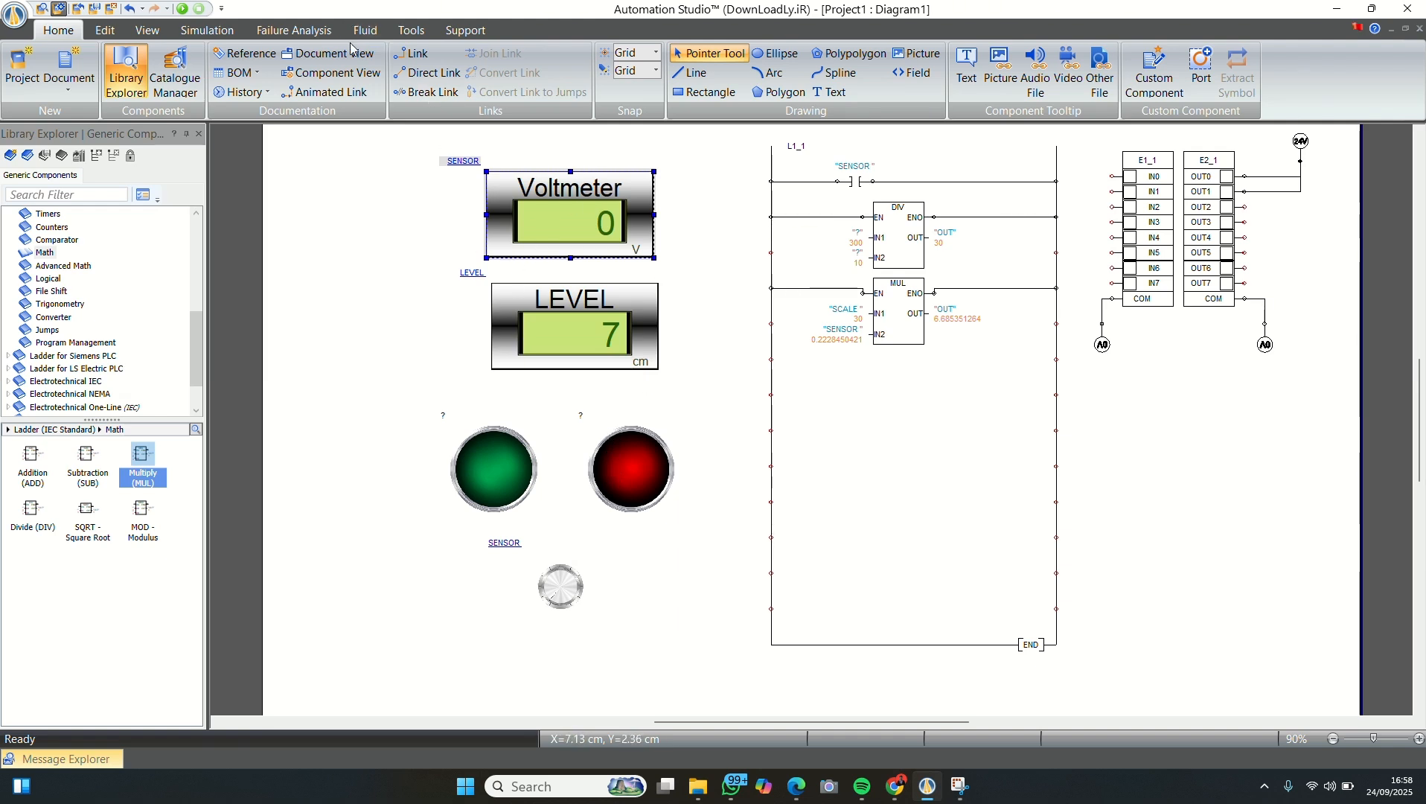
- Run the simulation with the SENSOR knob turned up to about 1 to check the Voltmeter and LEVEL displays, and stop it
left_click(184, 10)
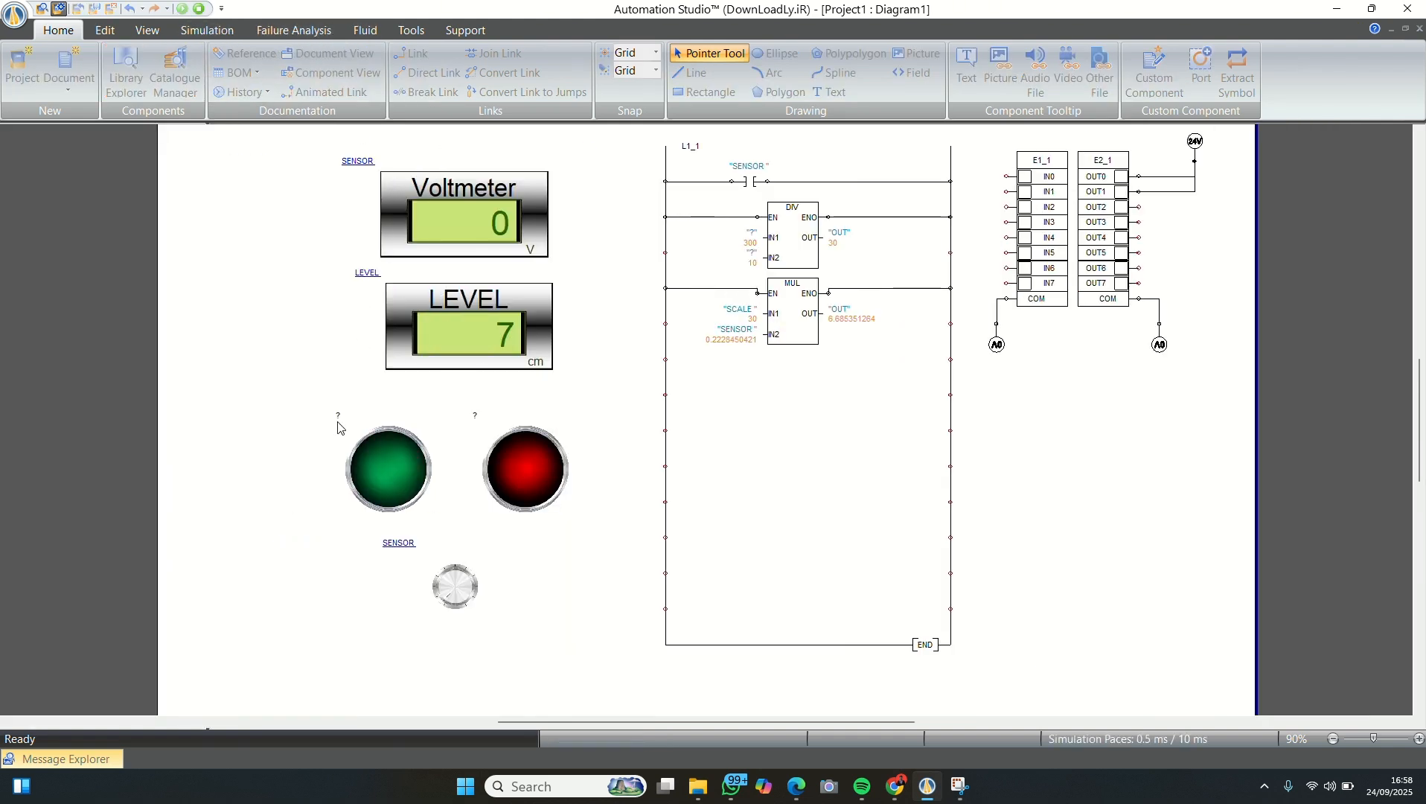
mouse_move(448, 606)
left_mouse_down()
mouse_move(450, 581)
mouse_move(473, 595)
mouse_move(467, 580)
mouse_move(450, 592)
left_mouse_up()
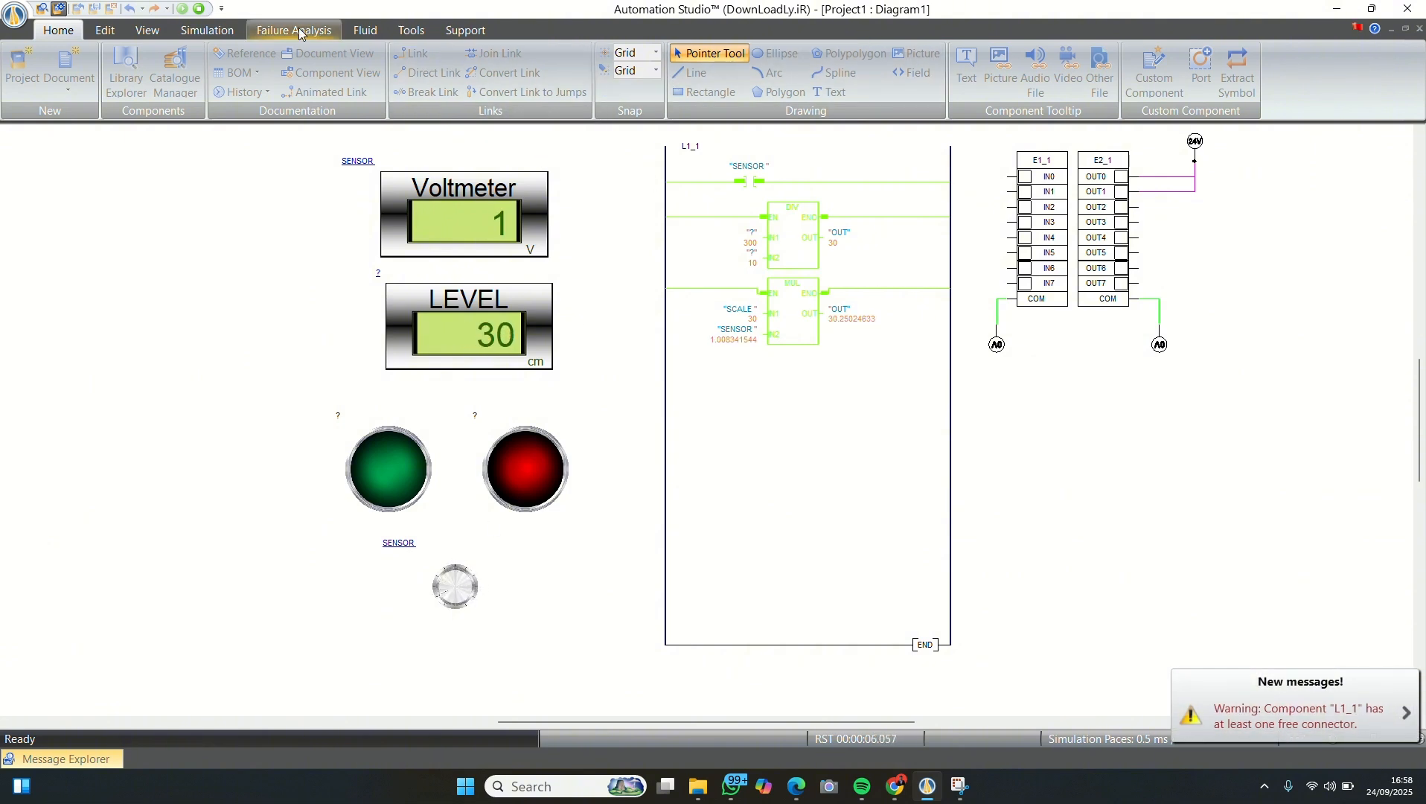
left_click(199, 9)
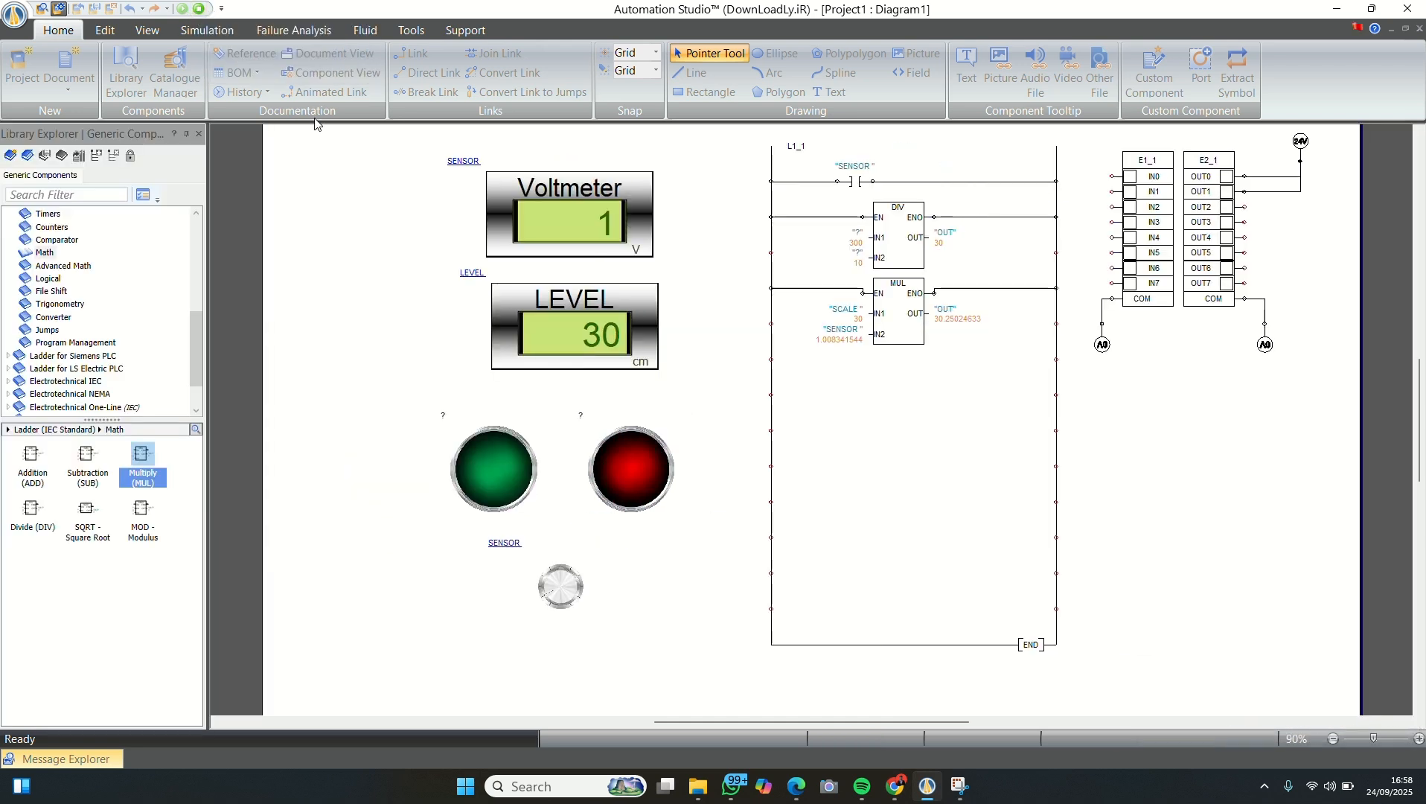
- Set the Voltmeter display's number of decimals to 1
double_click(528, 201)
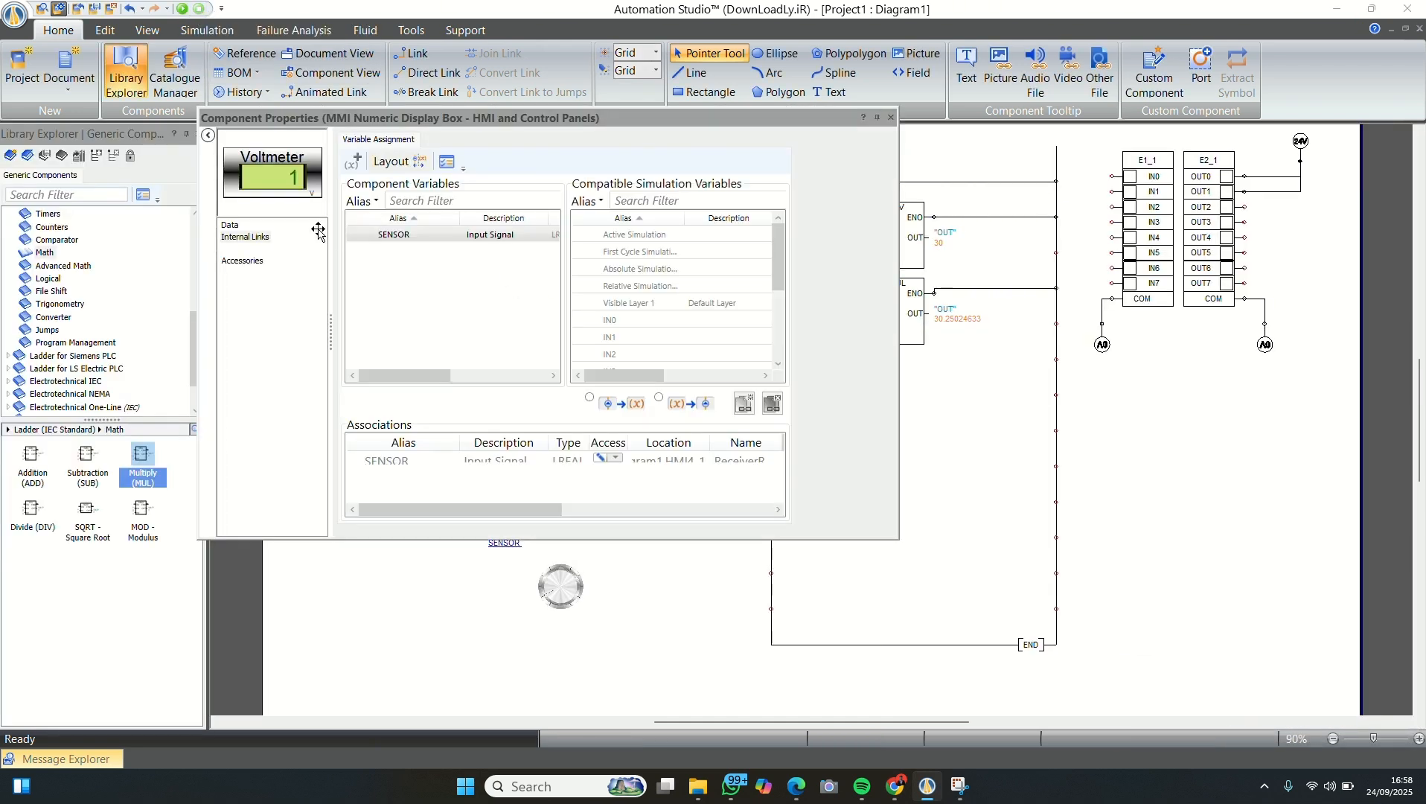
left_click(230, 226)
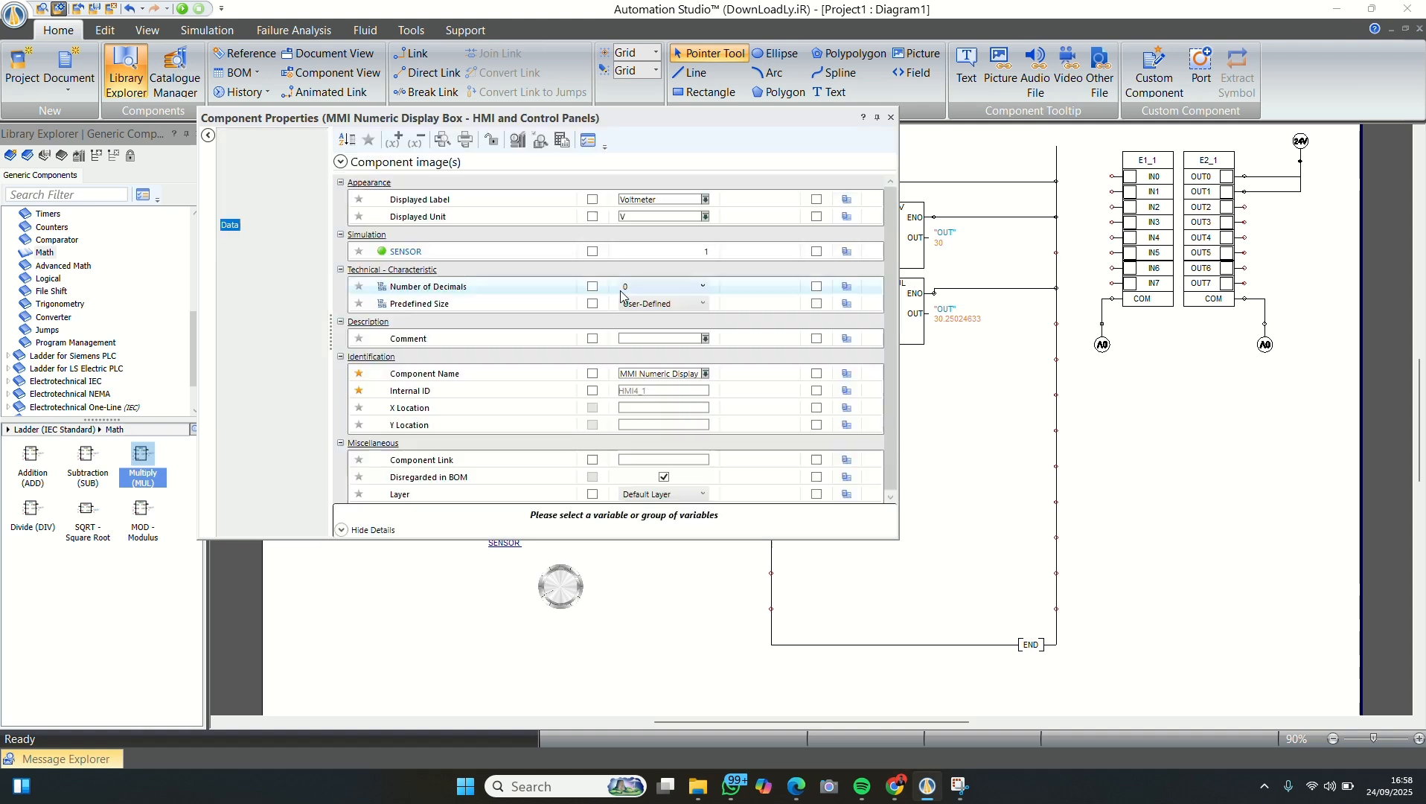
left_click(706, 251)
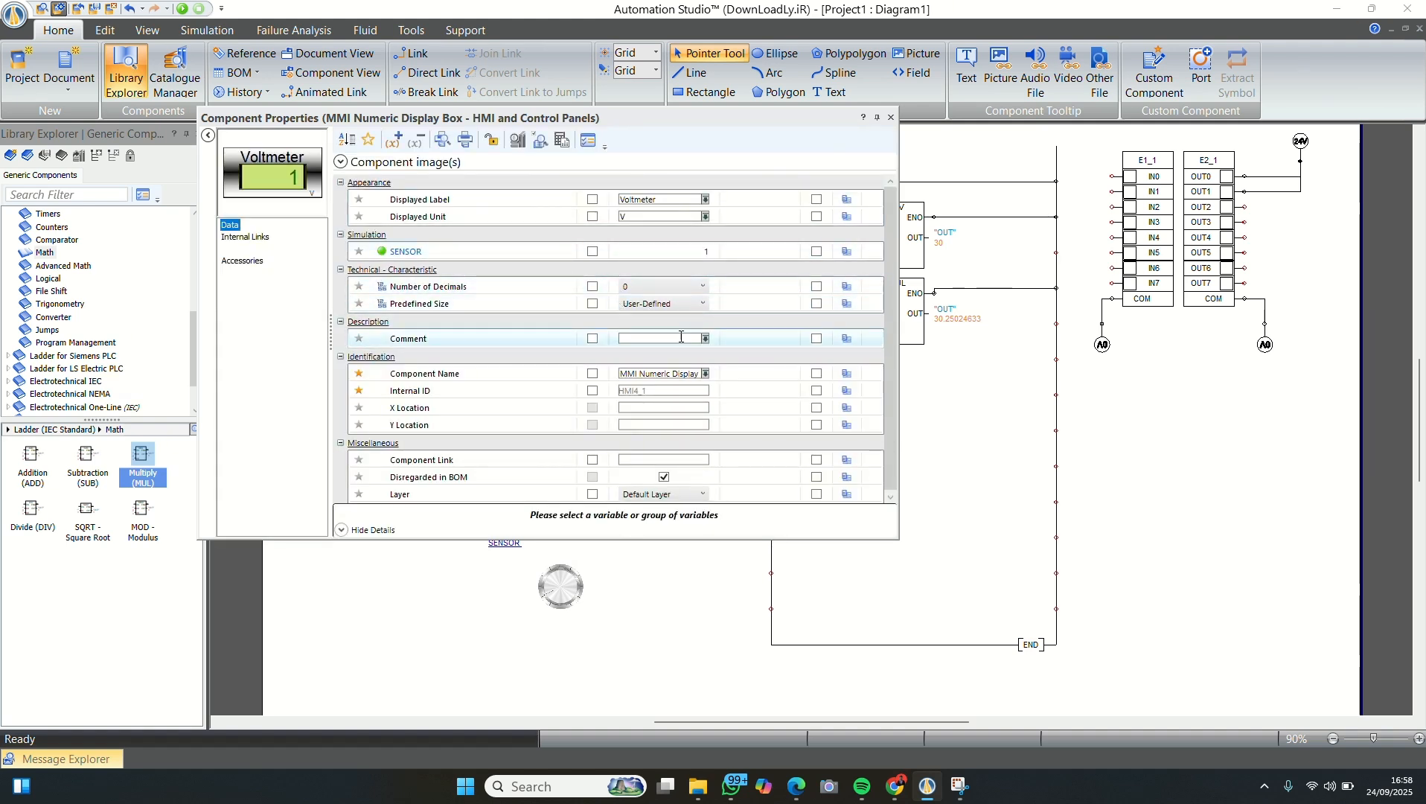
left_click(700, 251)
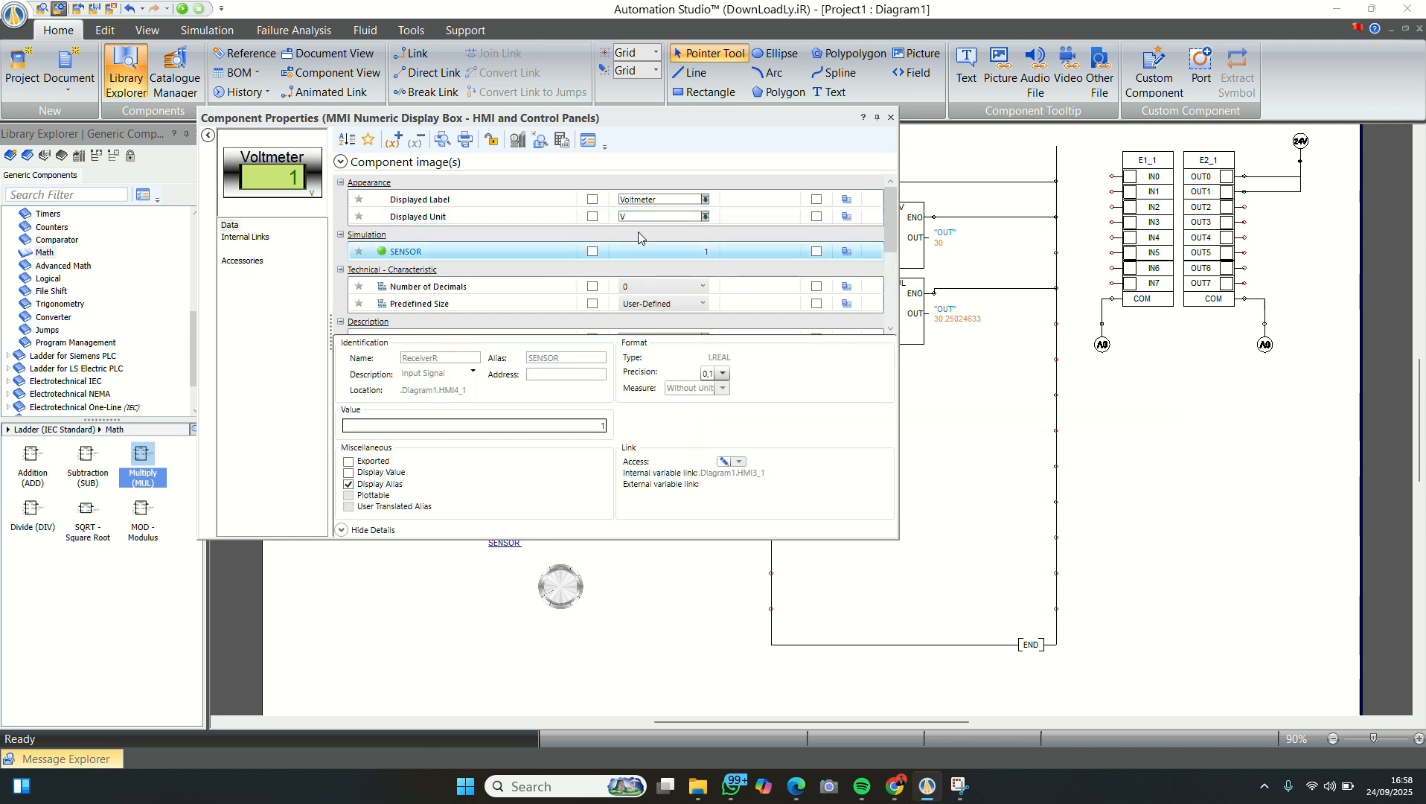
left_click(246, 238)
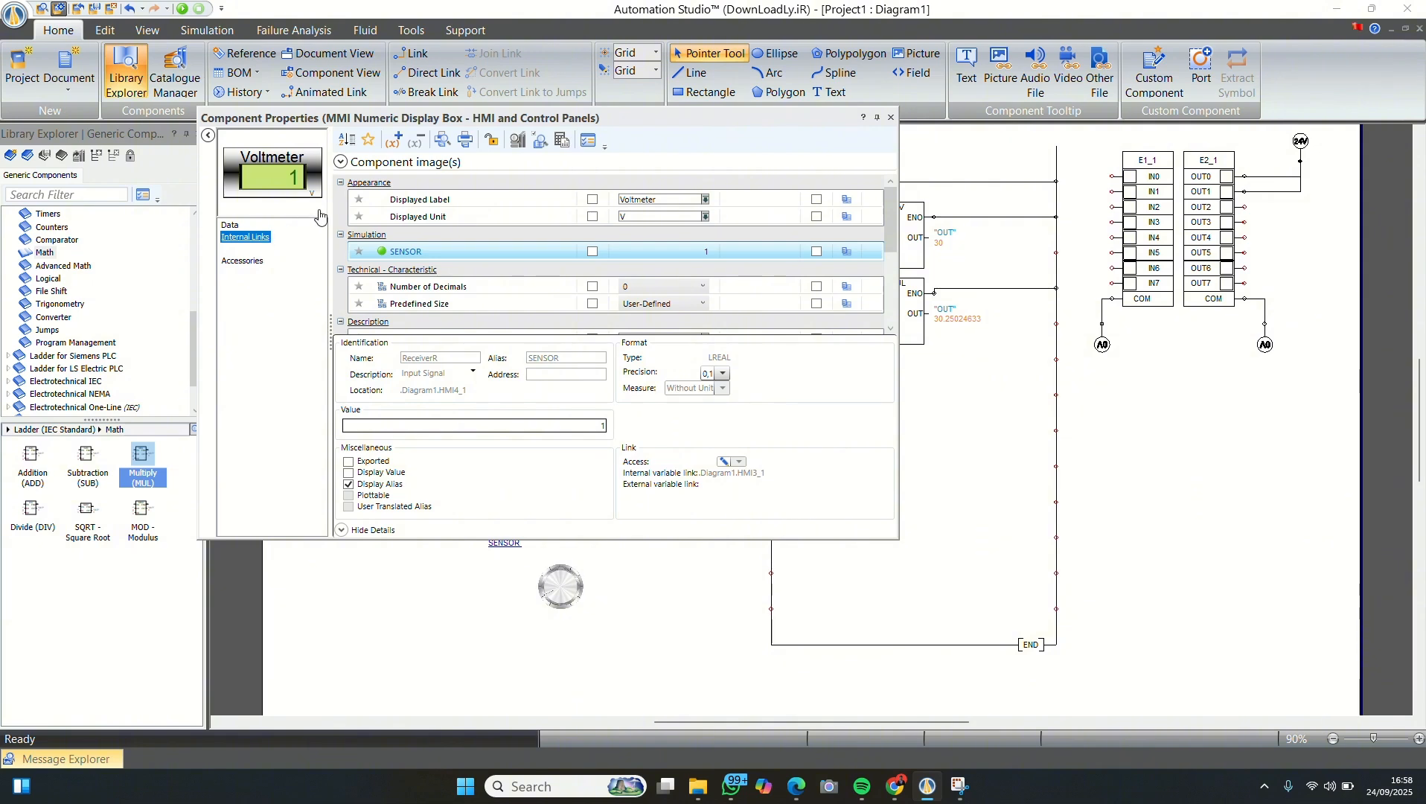
left_click(231, 225)
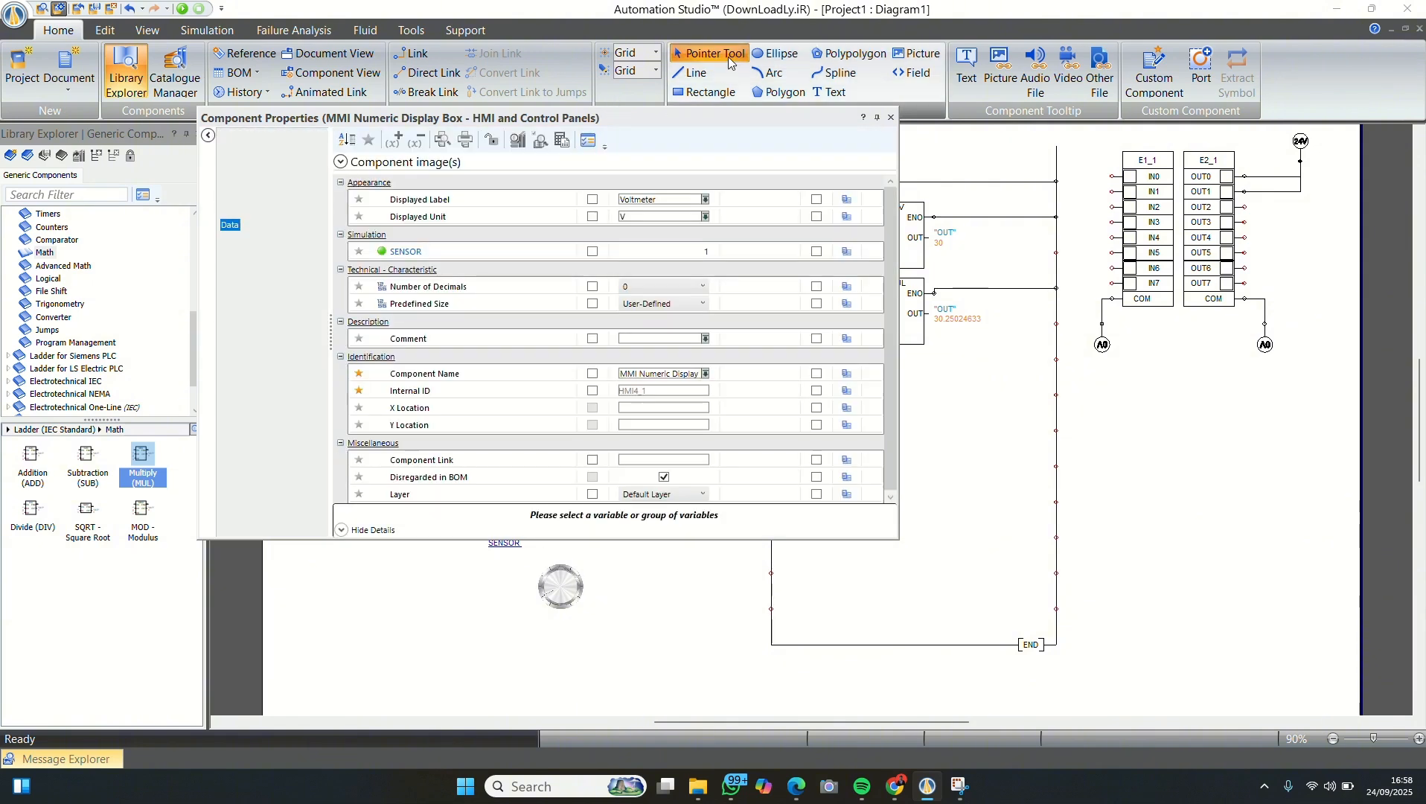
left_click(666, 259)
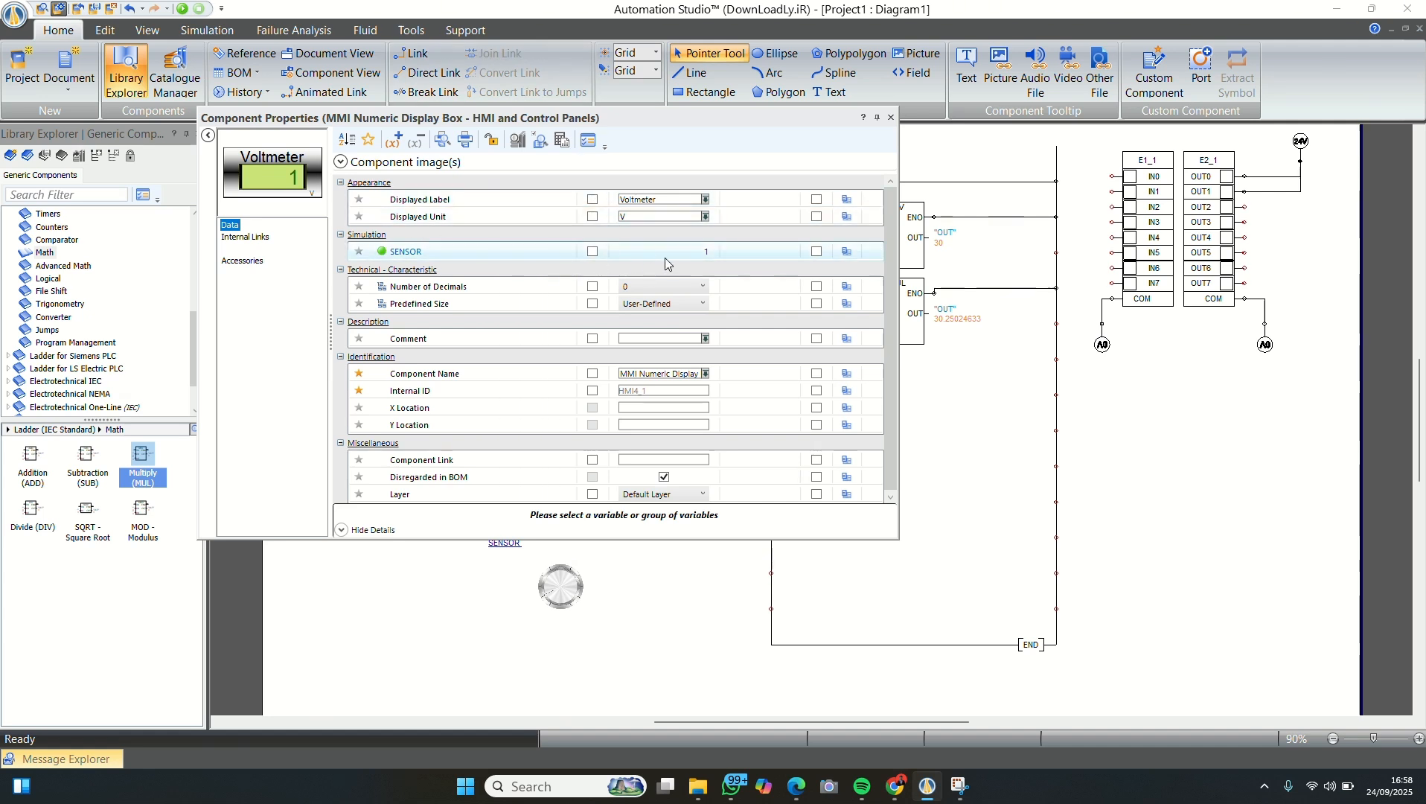
left_click(711, 251)
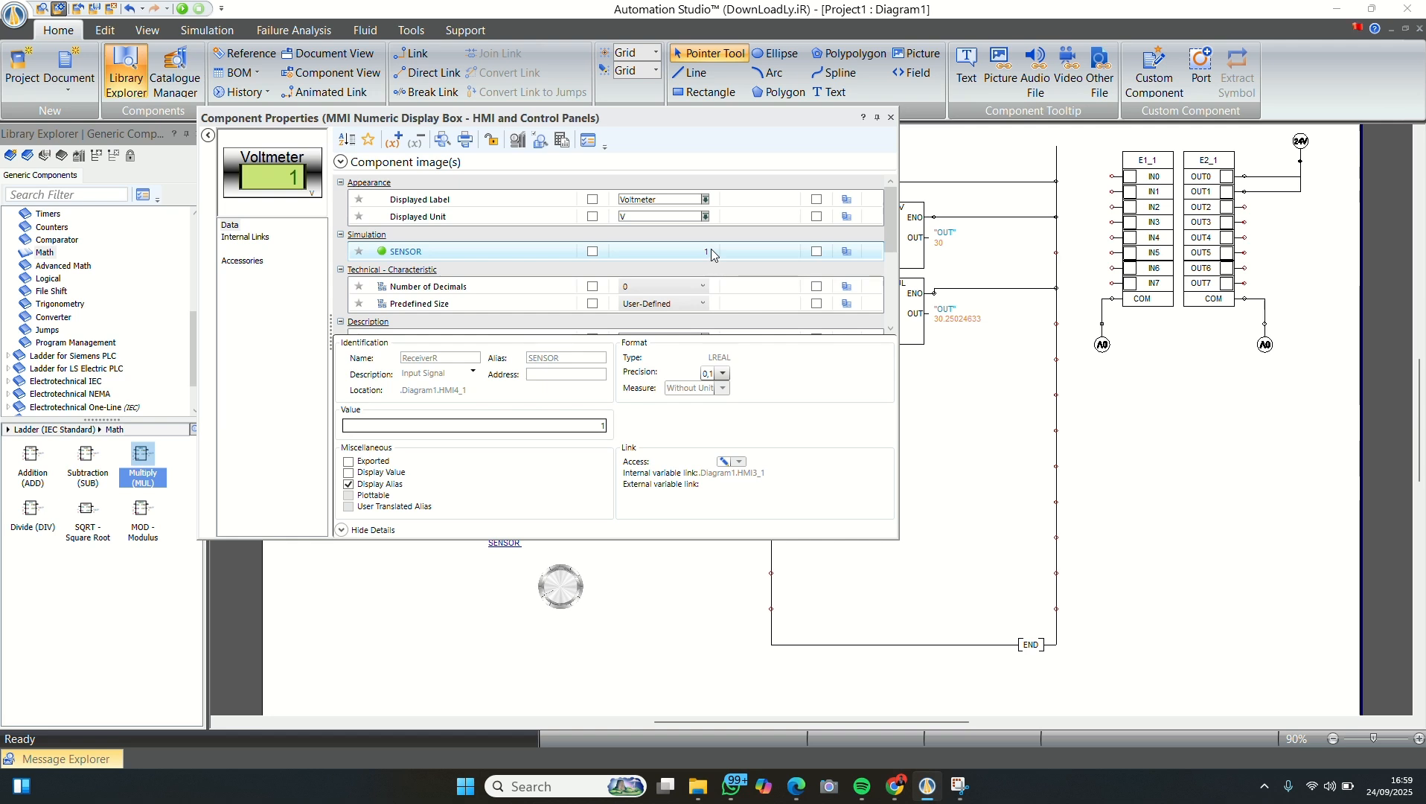
left_click(644, 134)
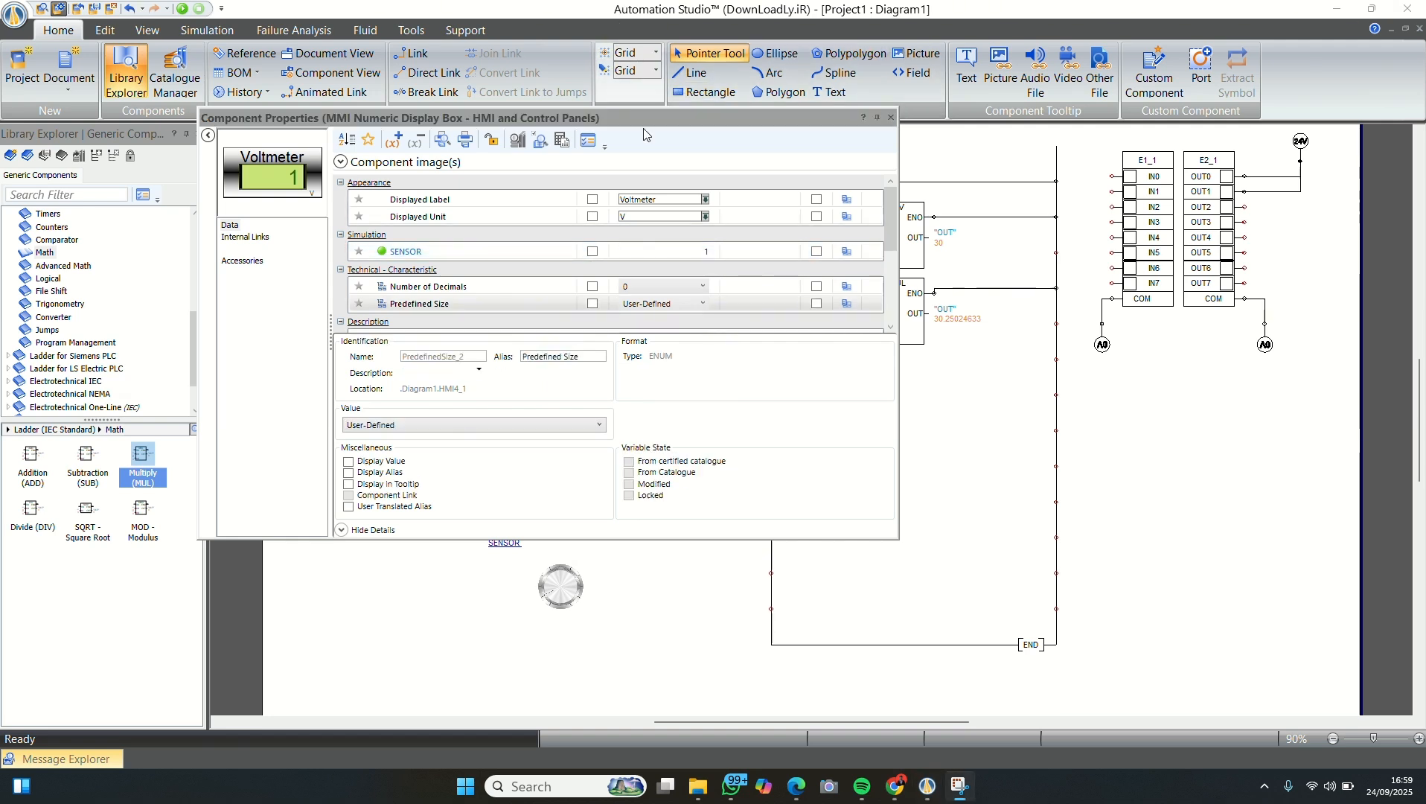
left_click(650, 287)
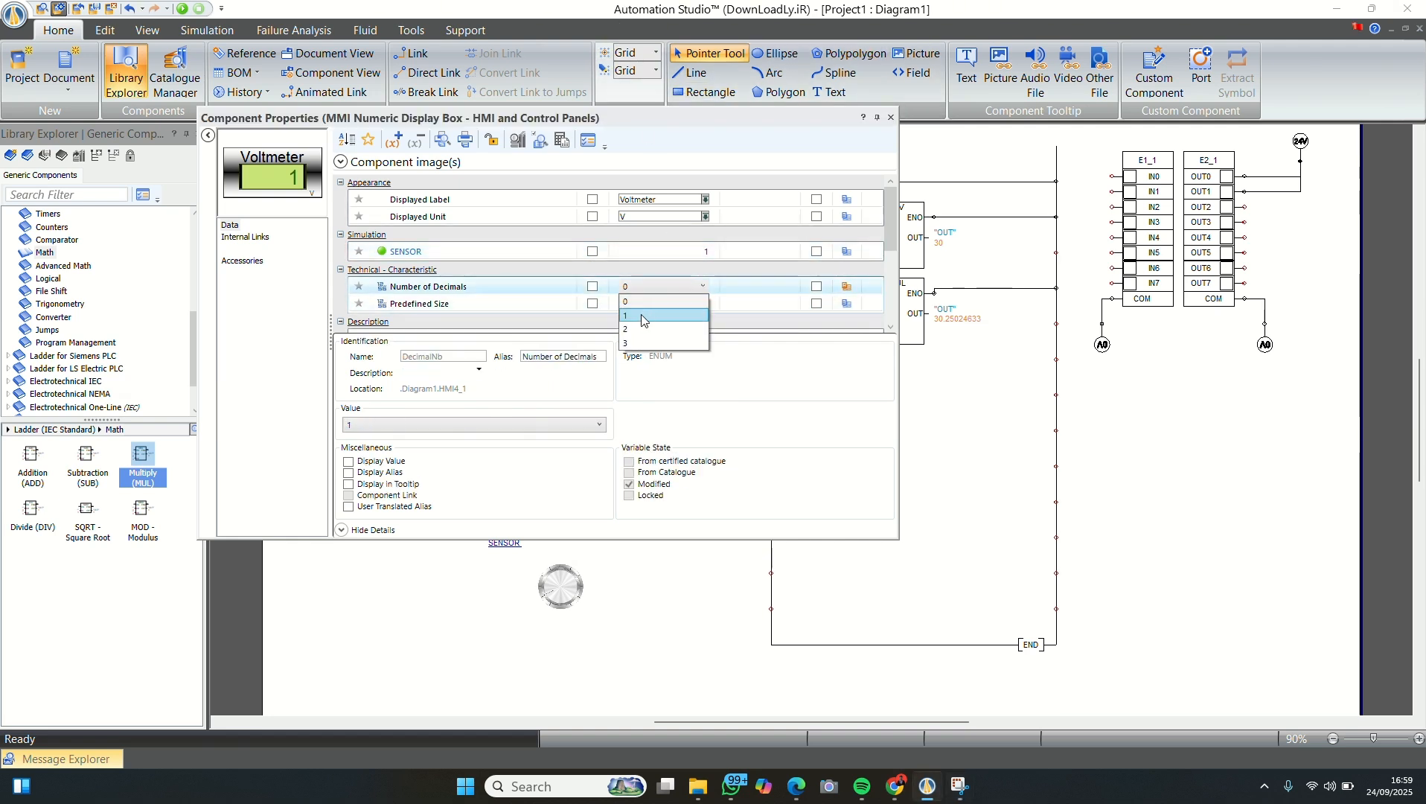
- Choose one decimal place for the Voltmeter display and run the simulation to check its format
left_click(650, 316)
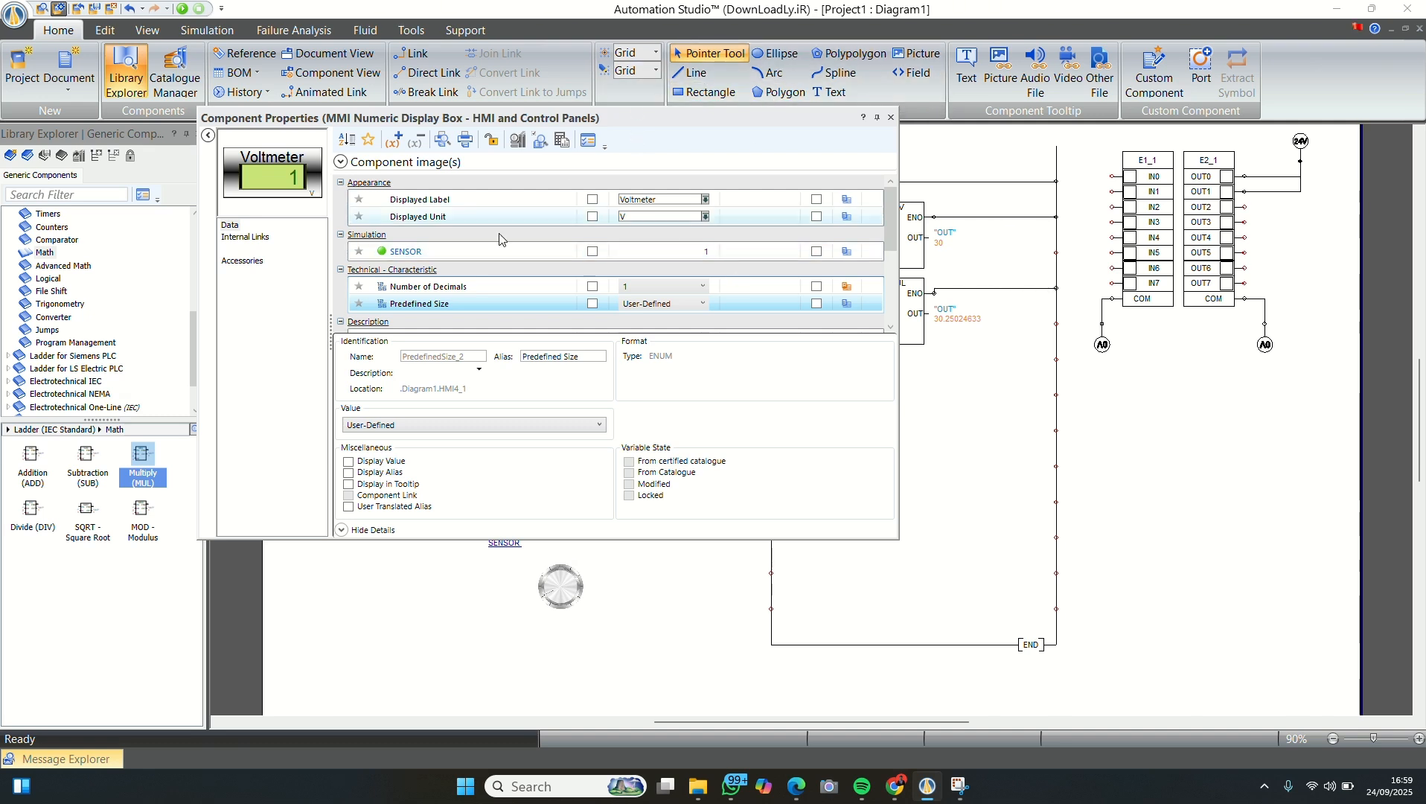
left_click(891, 117)
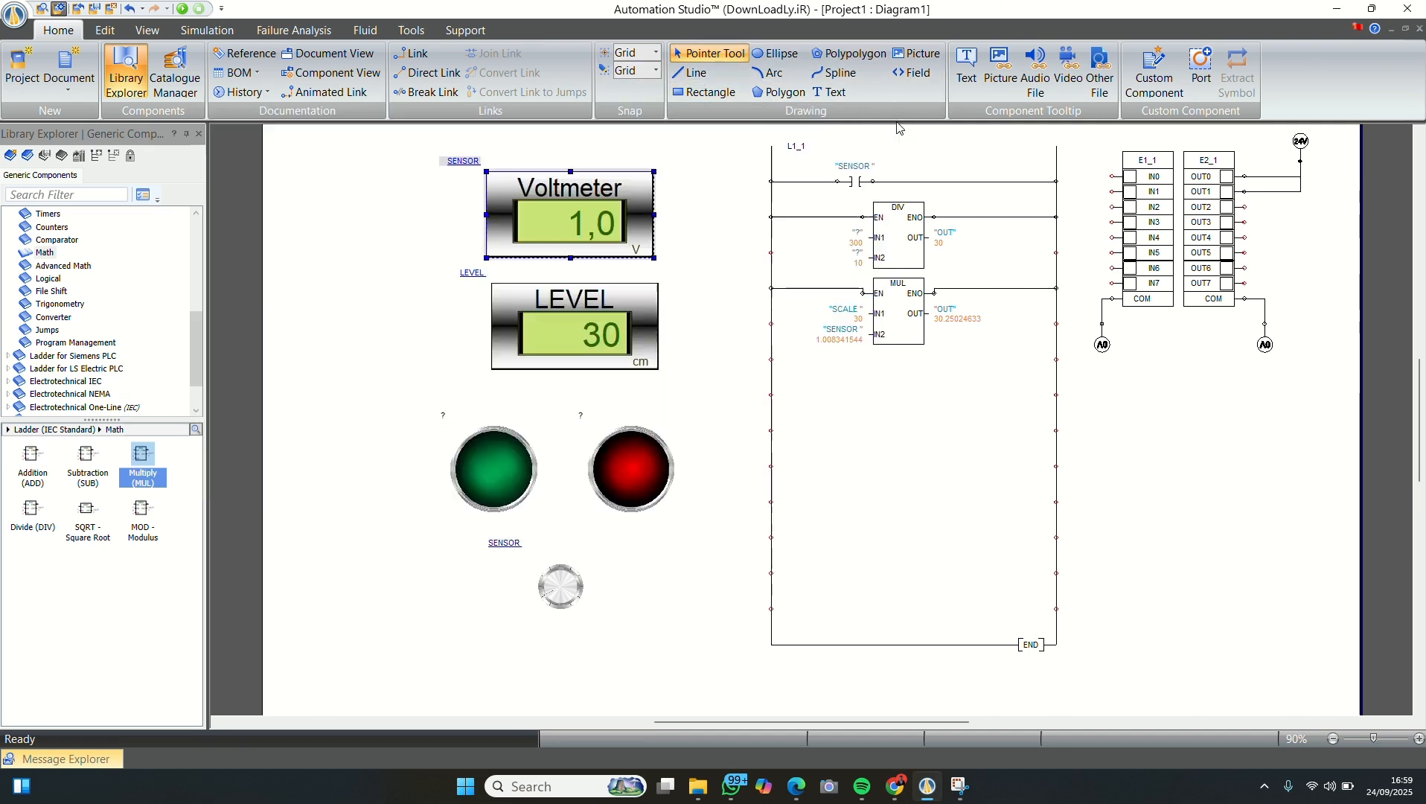
left_click(182, 8)
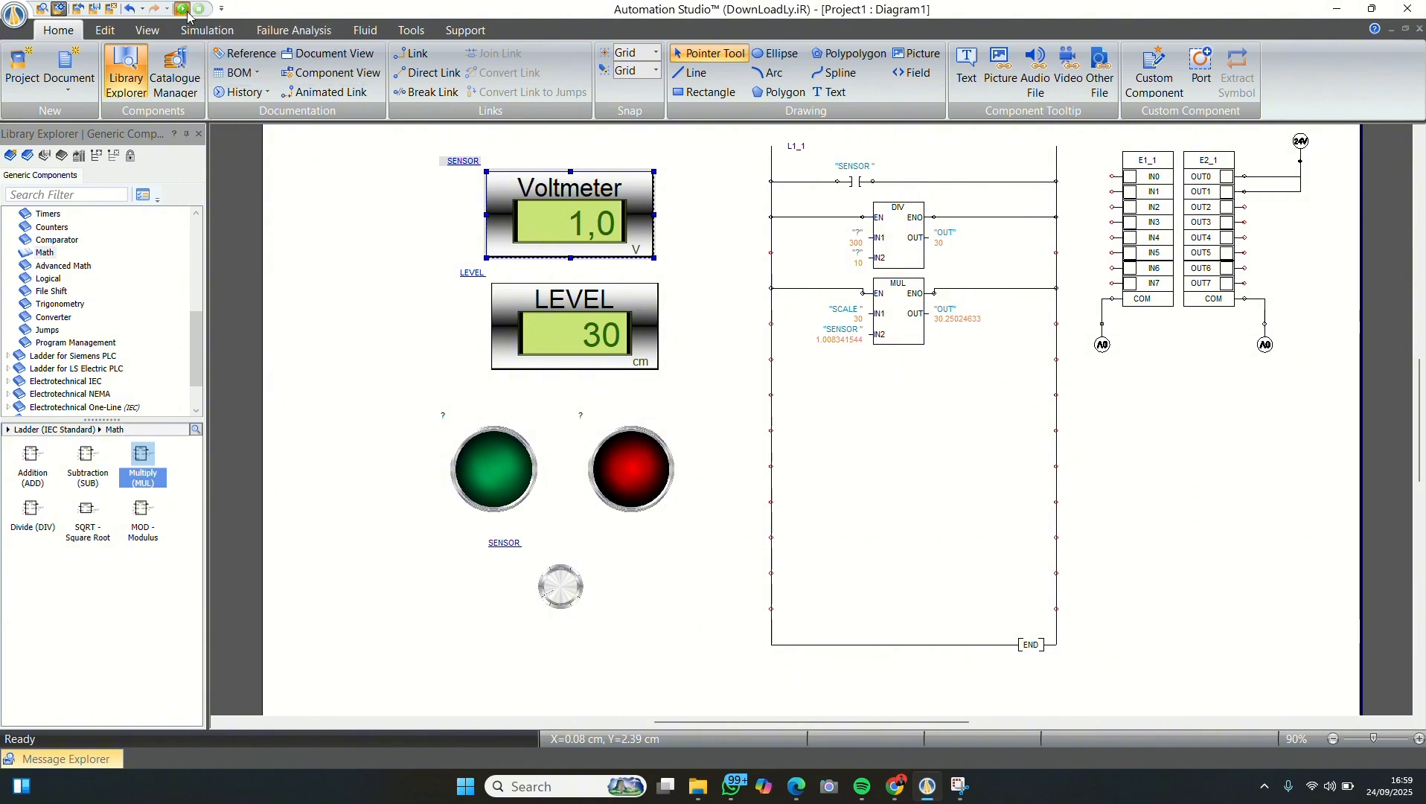
mouse_move(455, 610)
left_mouse_down()
mouse_move(443, 571)
mouse_move(465, 577)
mouse_move(469, 606)
mouse_move(465, 575)
mouse_move(444, 582)
mouse_move(455, 612)
left_mouse_up()
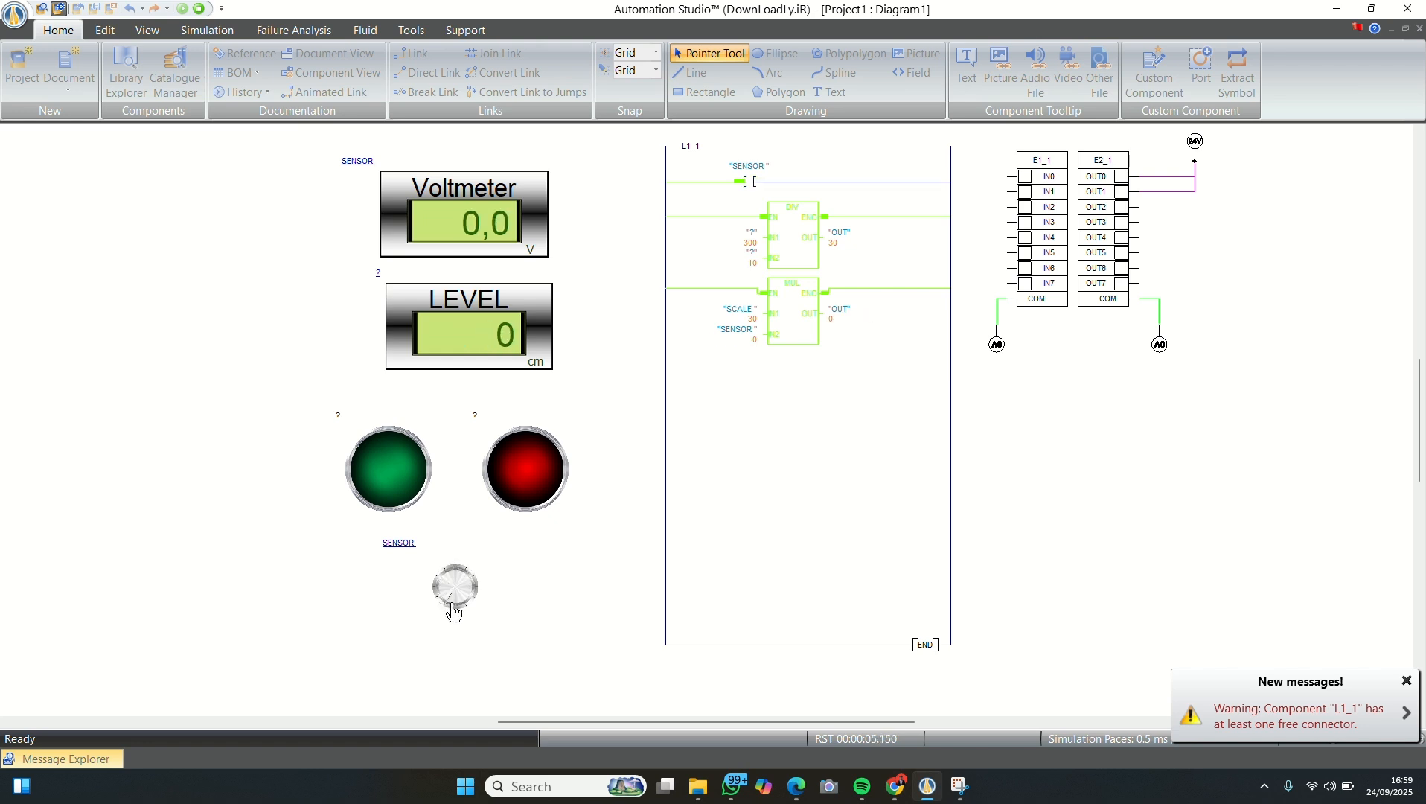
- Switch to Chrome and read the level conditions for the red and green lamps in SOAL TUGAS 2.pdf
mouse_move(898, 793)
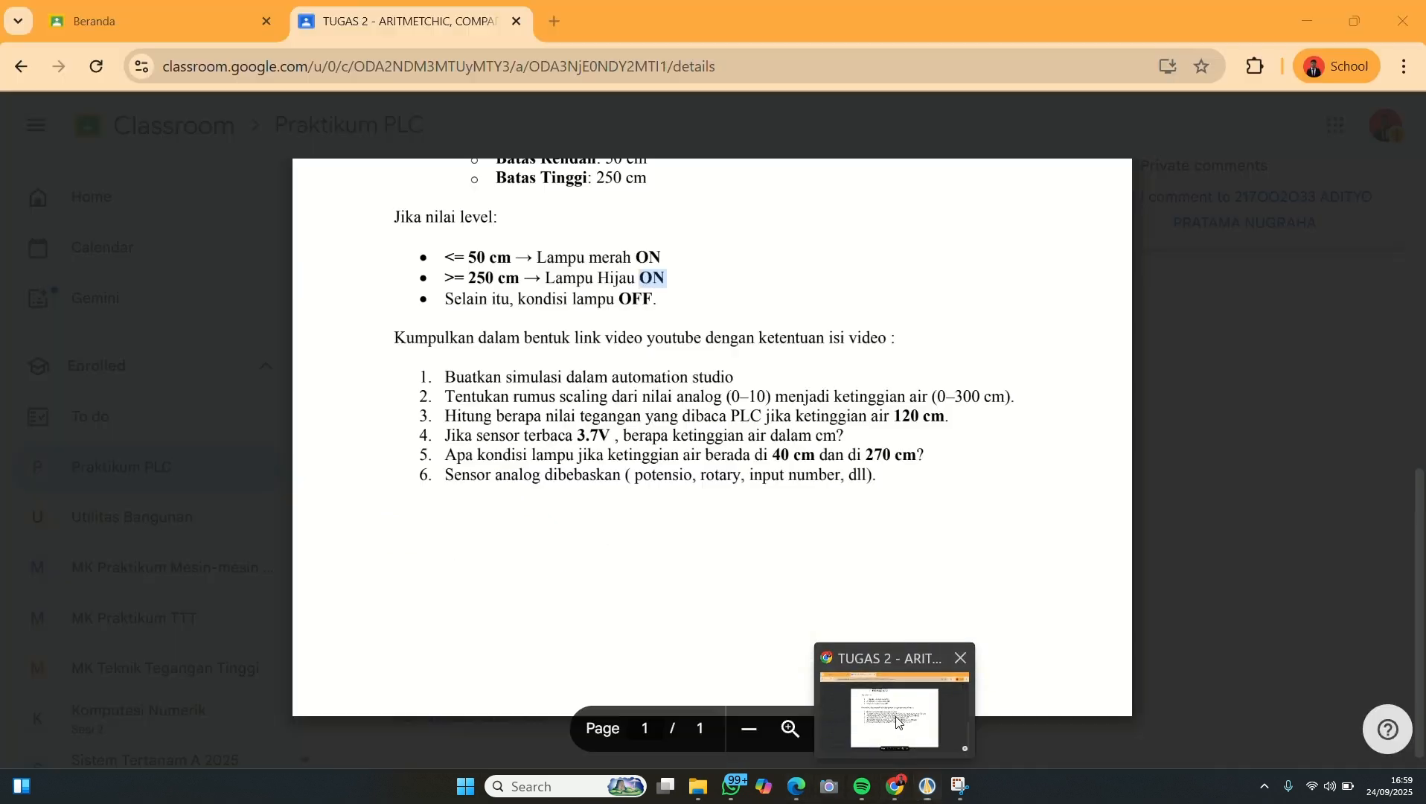
left_click(899, 722)
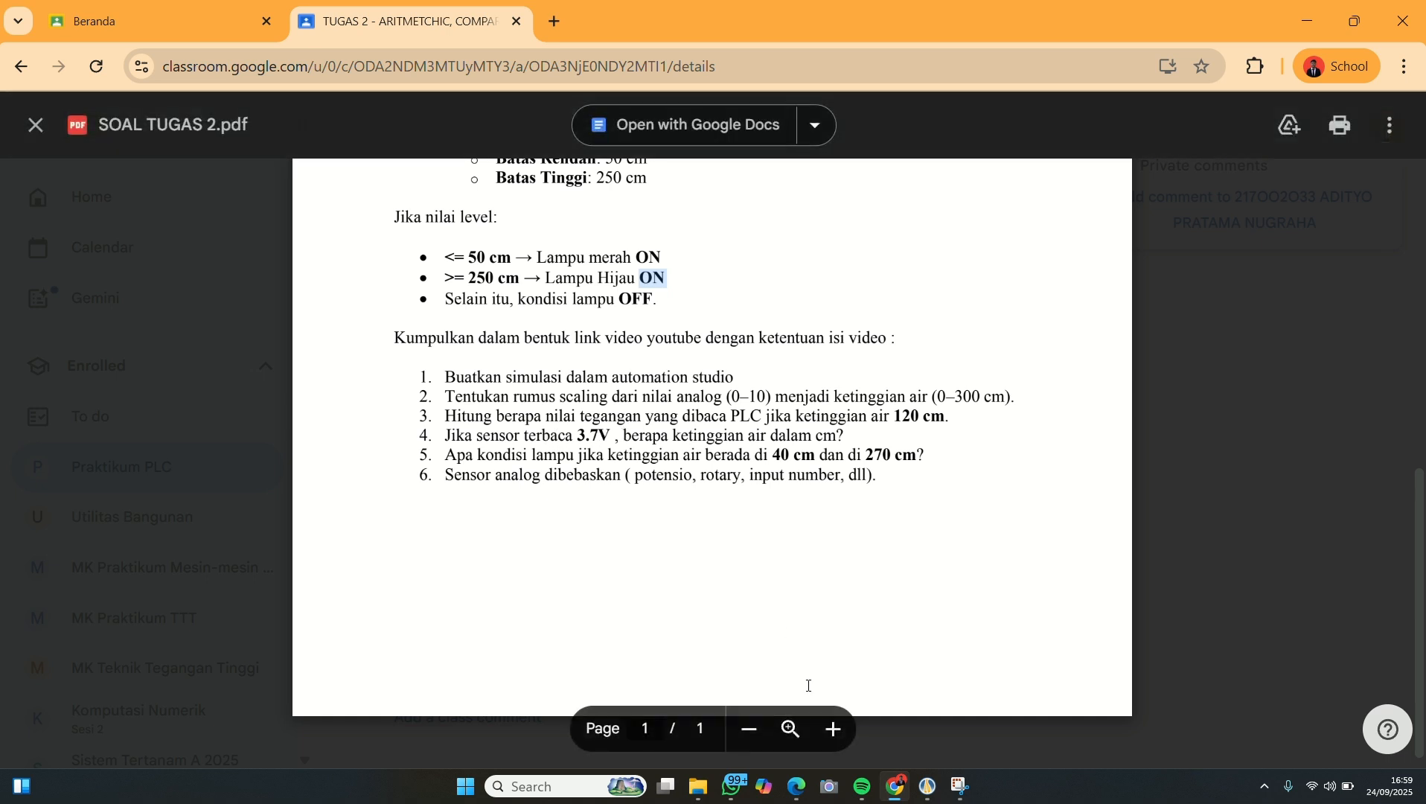
left_click(939, 704)
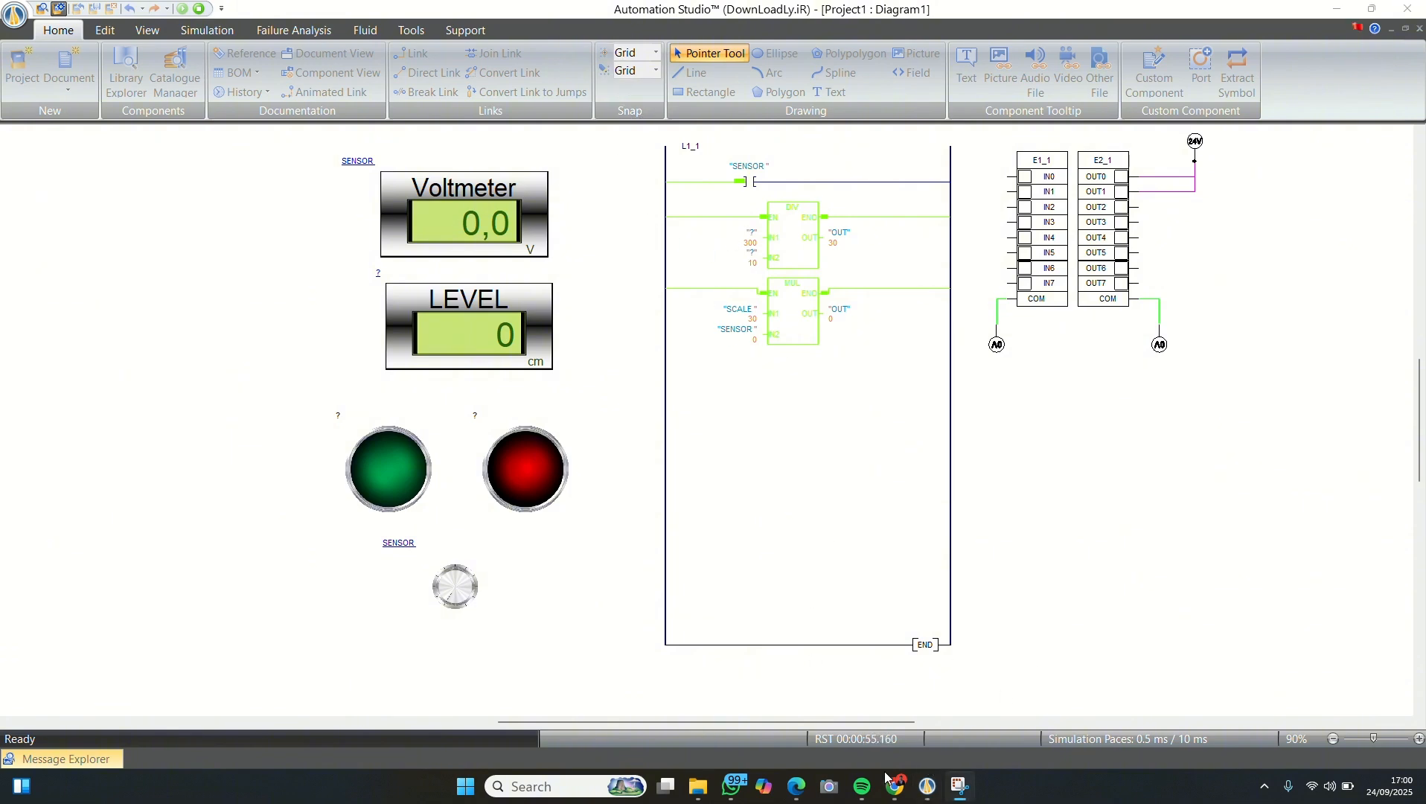
mouse_move(897, 787)
left_click(893, 707)
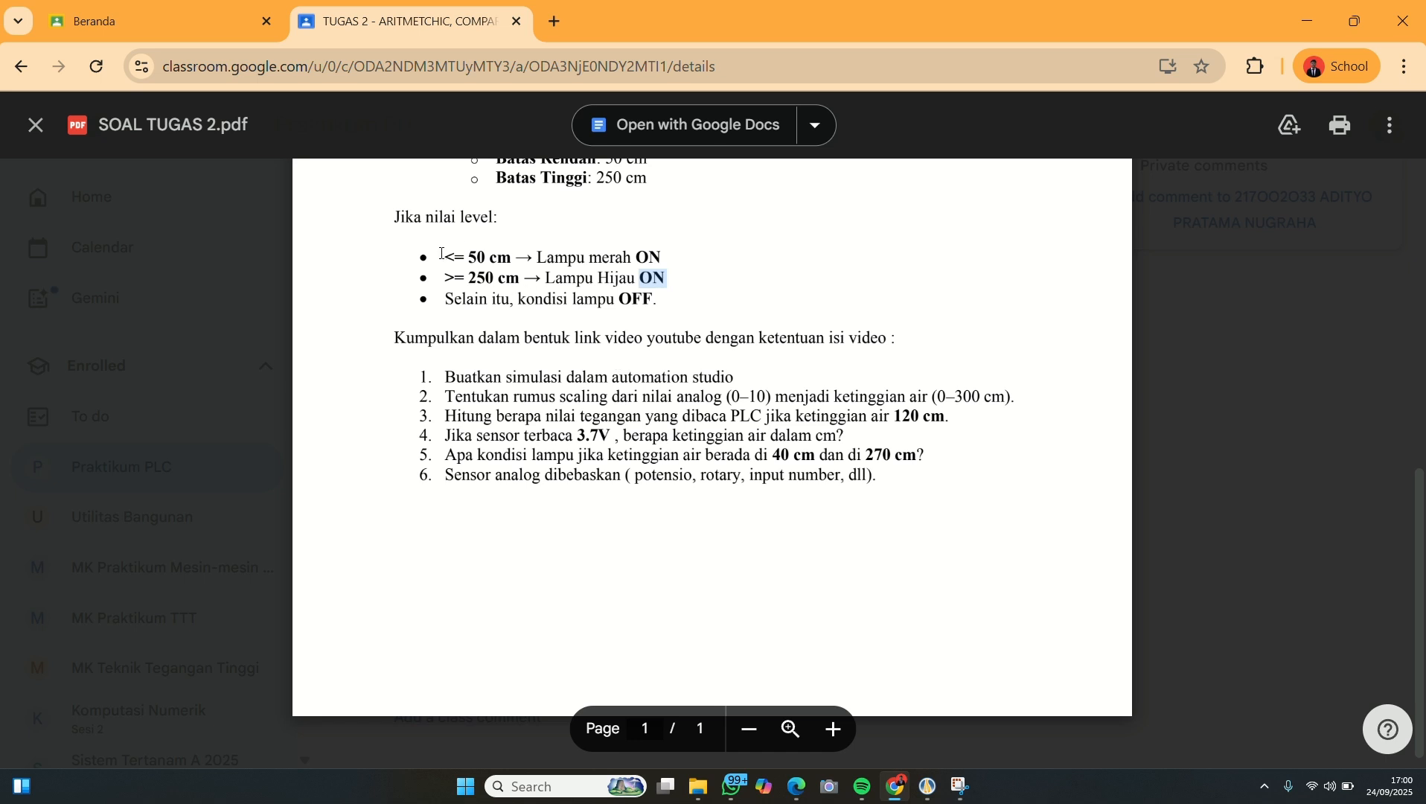
left_click_drag(442, 254, 668, 266)
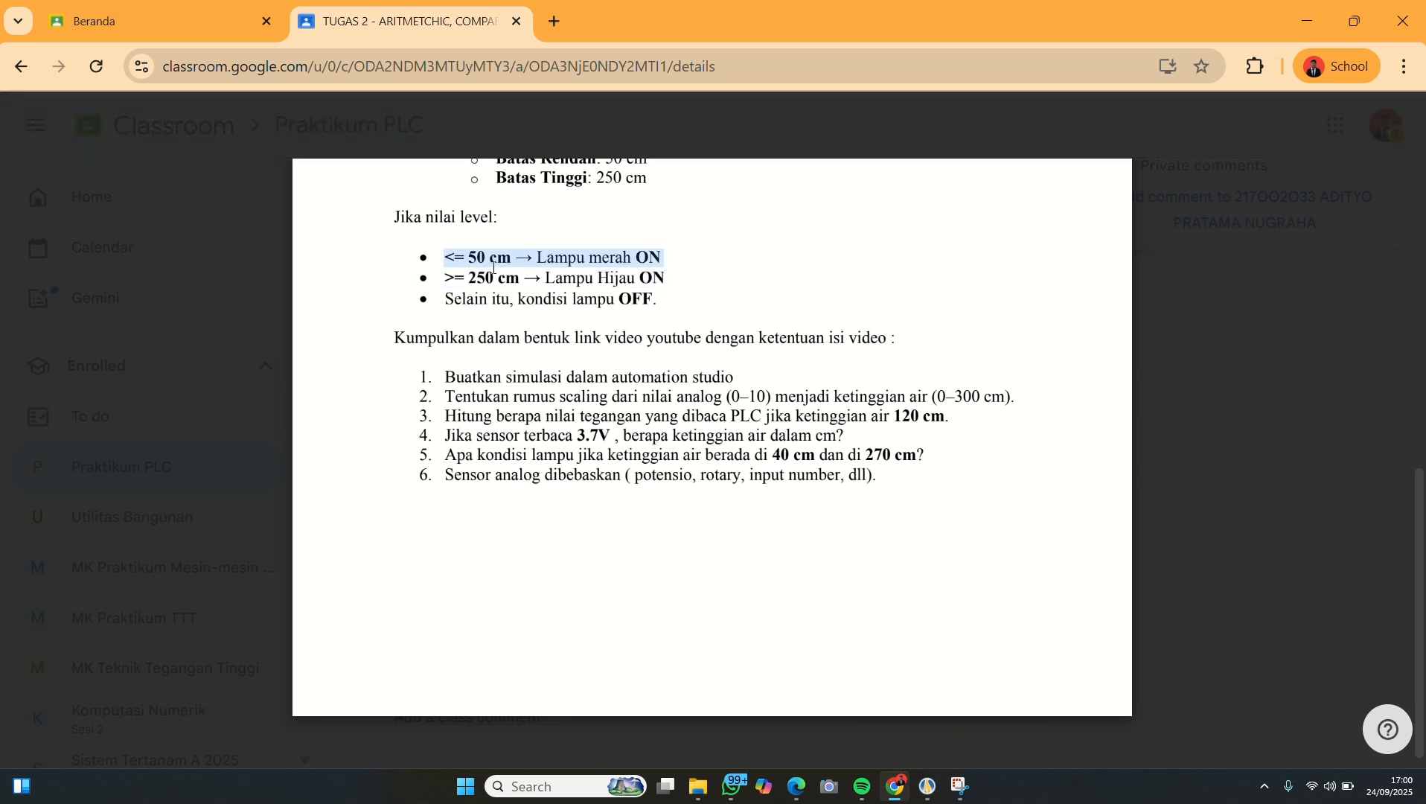
left_click_drag(445, 278, 666, 289)
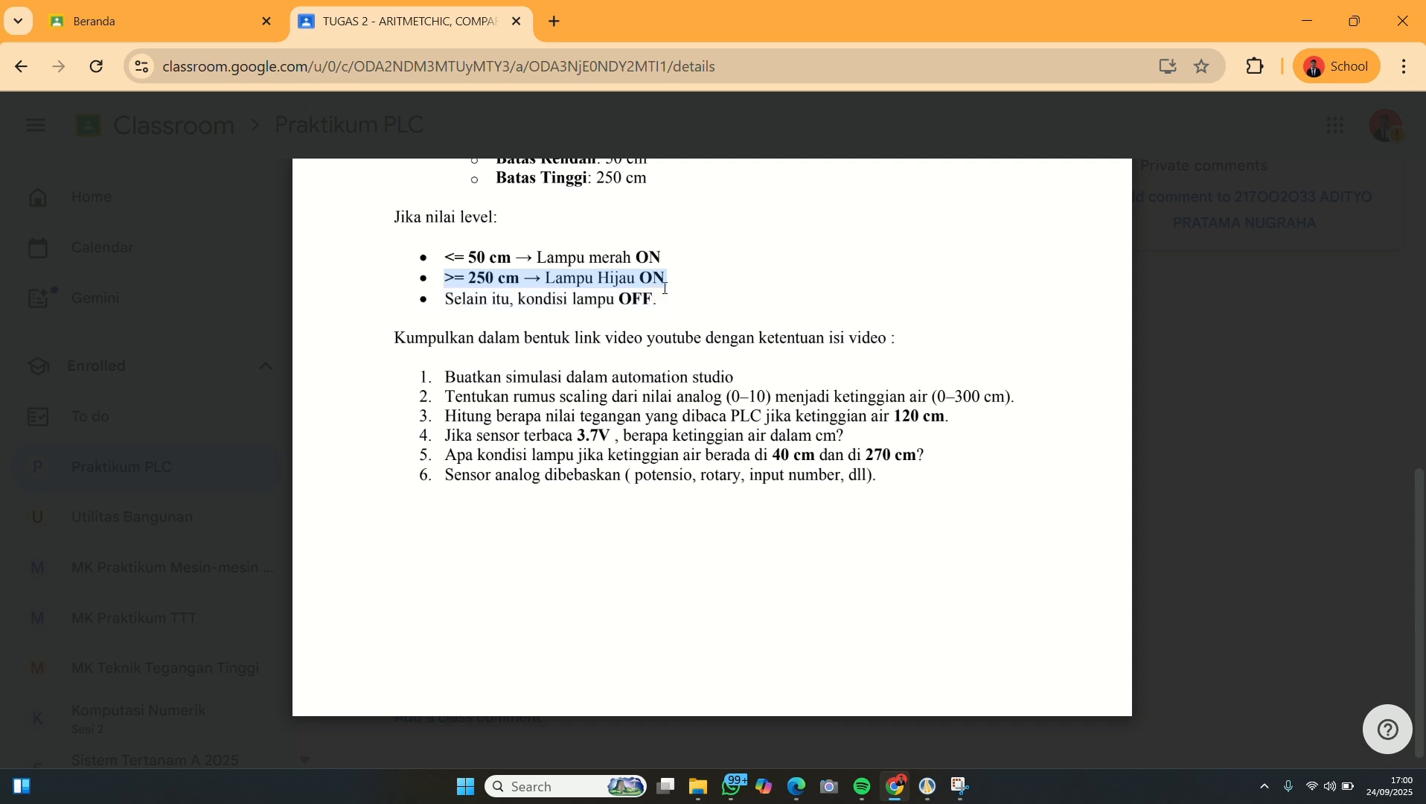
left_click(726, 271)
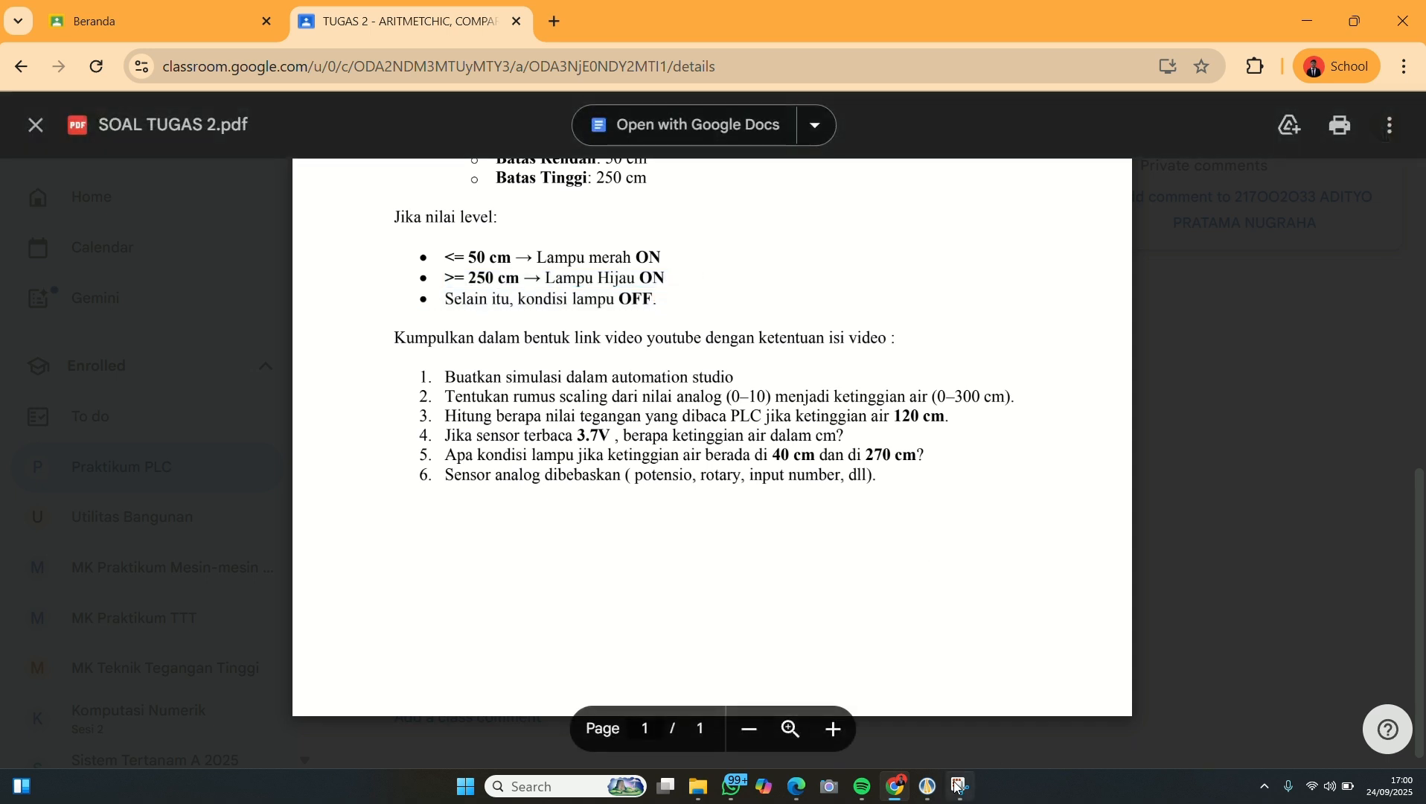
- Return to Automation Studio, stop the simulation, and place Greater than (GT) and Less than or Equal to (LE) comparators below the MUL block
left_click(931, 795)
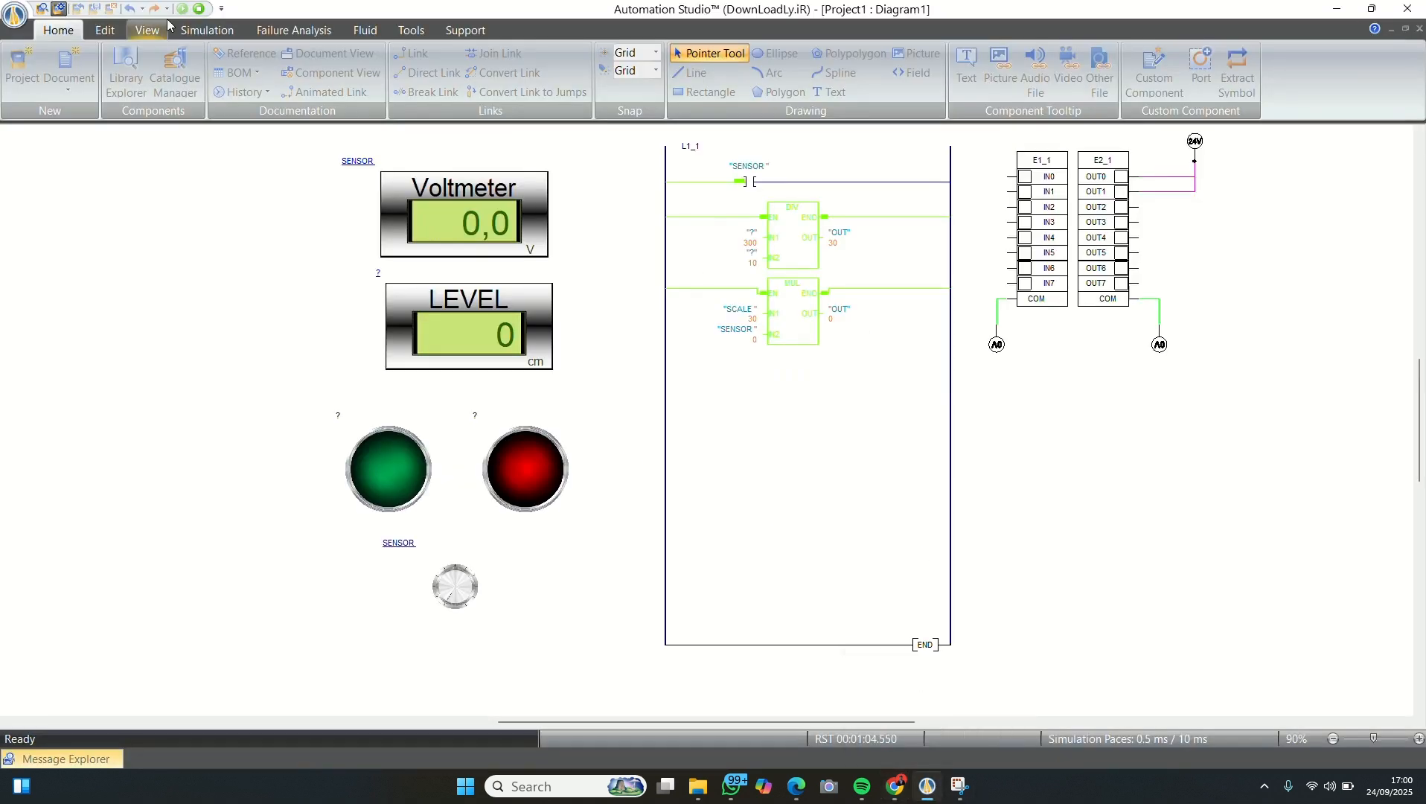
left_click(199, 11)
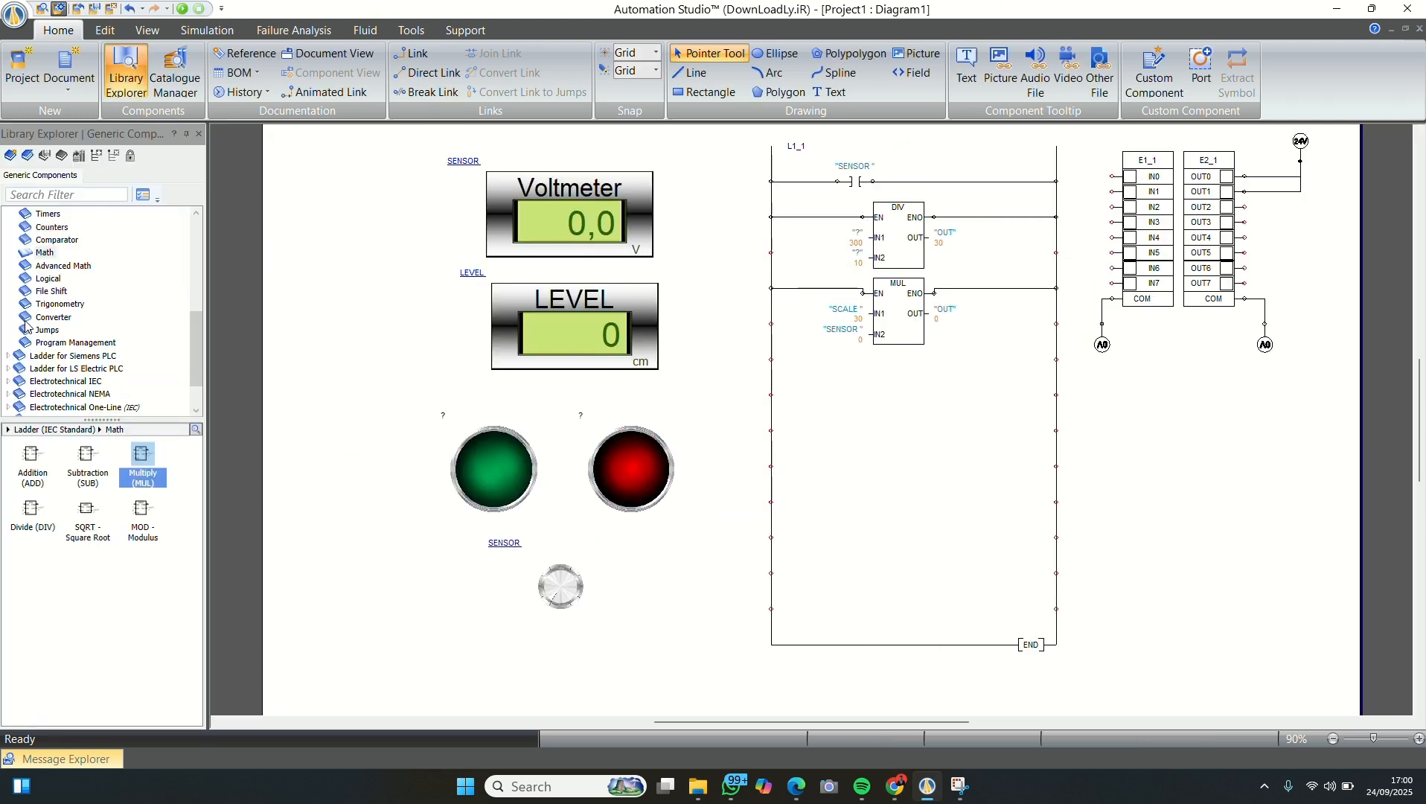
left_click(56, 240)
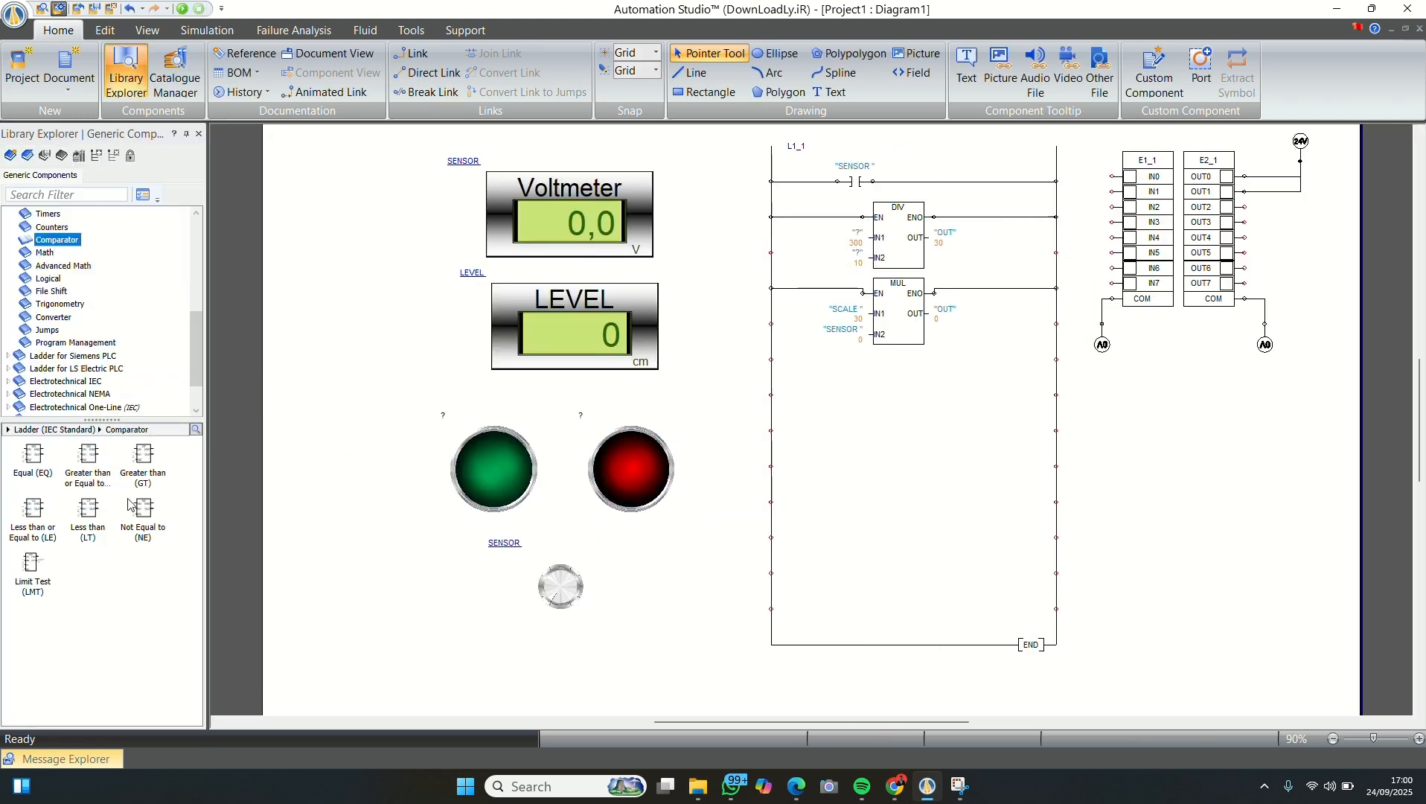
left_click_drag(148, 466, 907, 377)
left_click(32, 511)
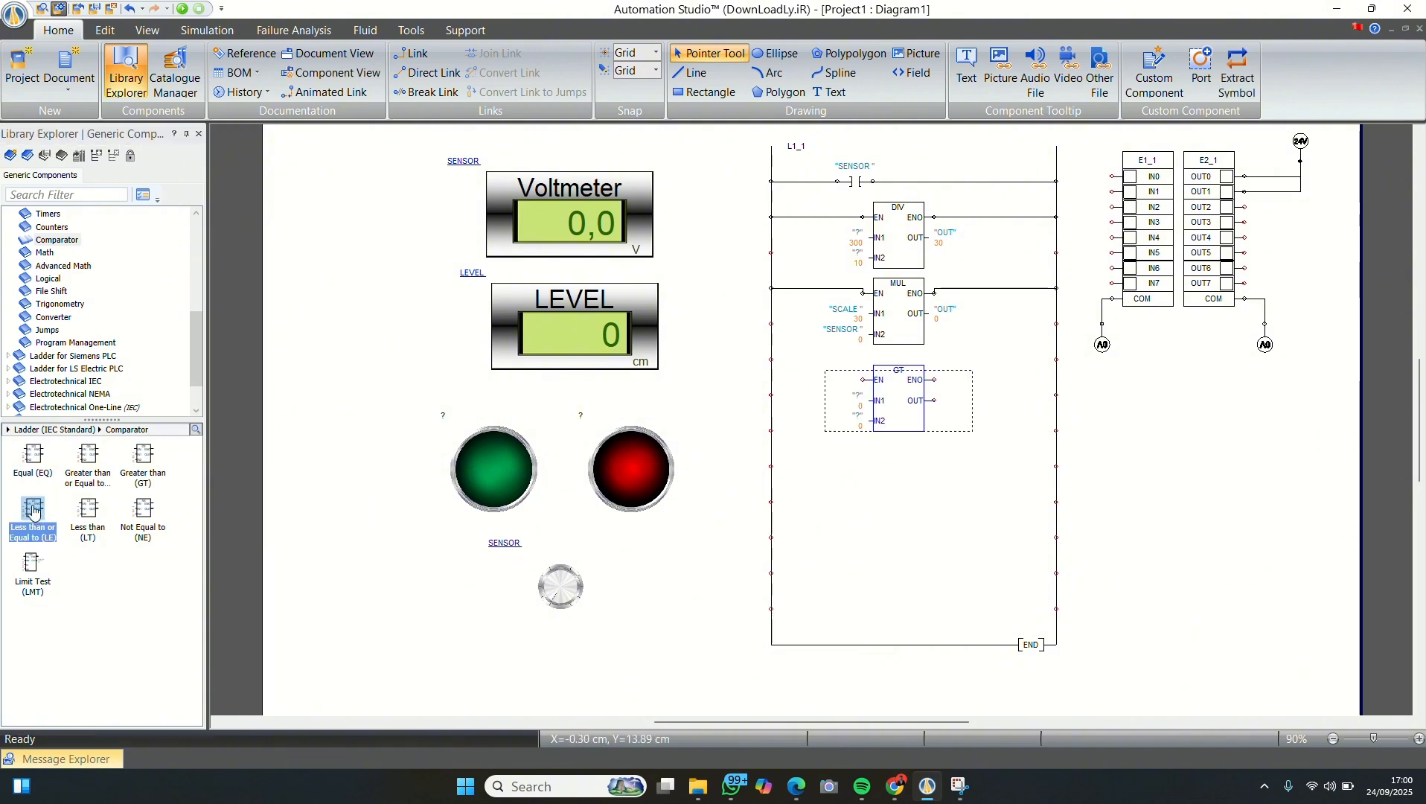
left_click_drag(33, 511, 911, 469)
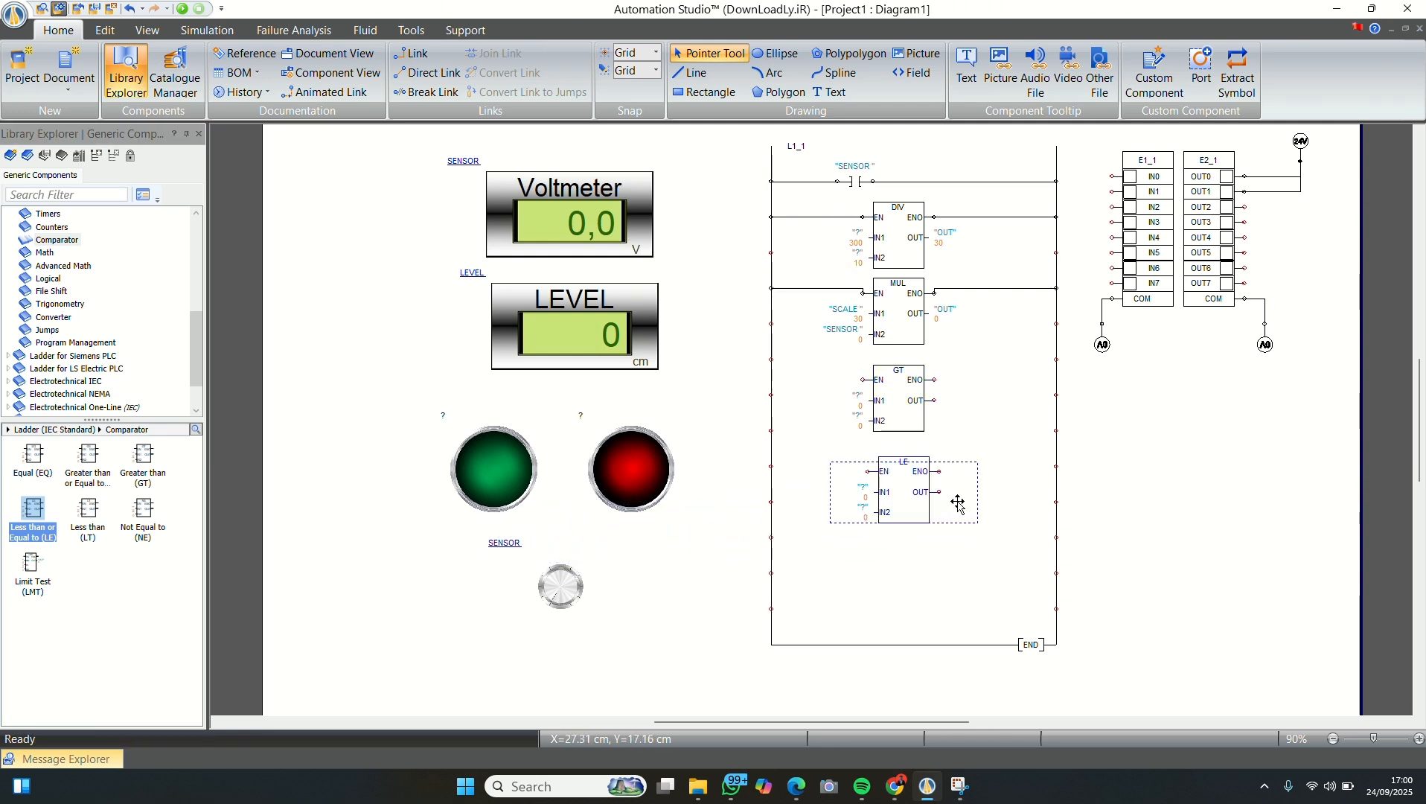
left_click(1007, 414)
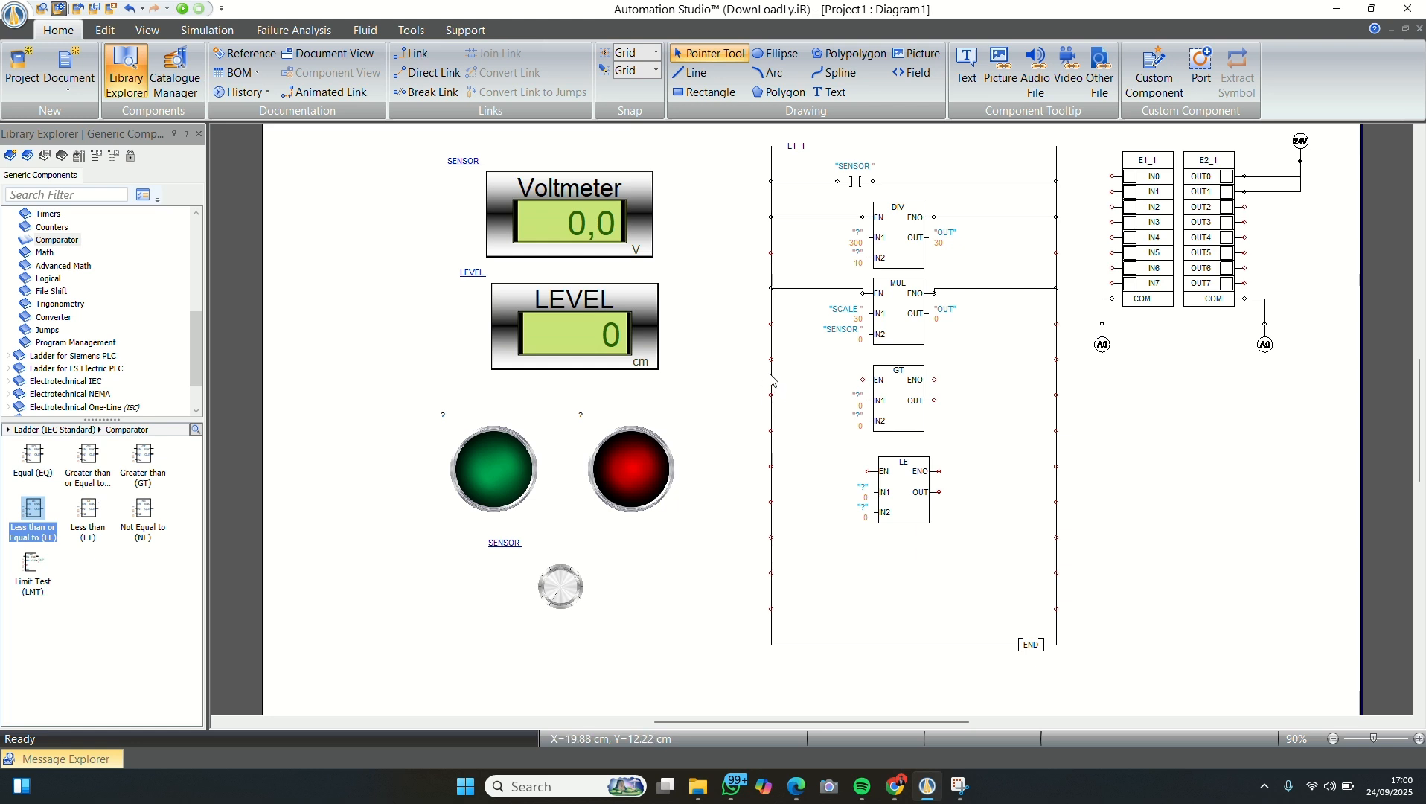
- Wire the EN and ENO connectors of the GT and LE comparators to the ladder's two power rails
mouse_move(772, 356)
left_mouse_down()
mouse_move(1019, 376)
mouse_move(1072, 360)
mouse_move(1055, 360)
left_mouse_up()
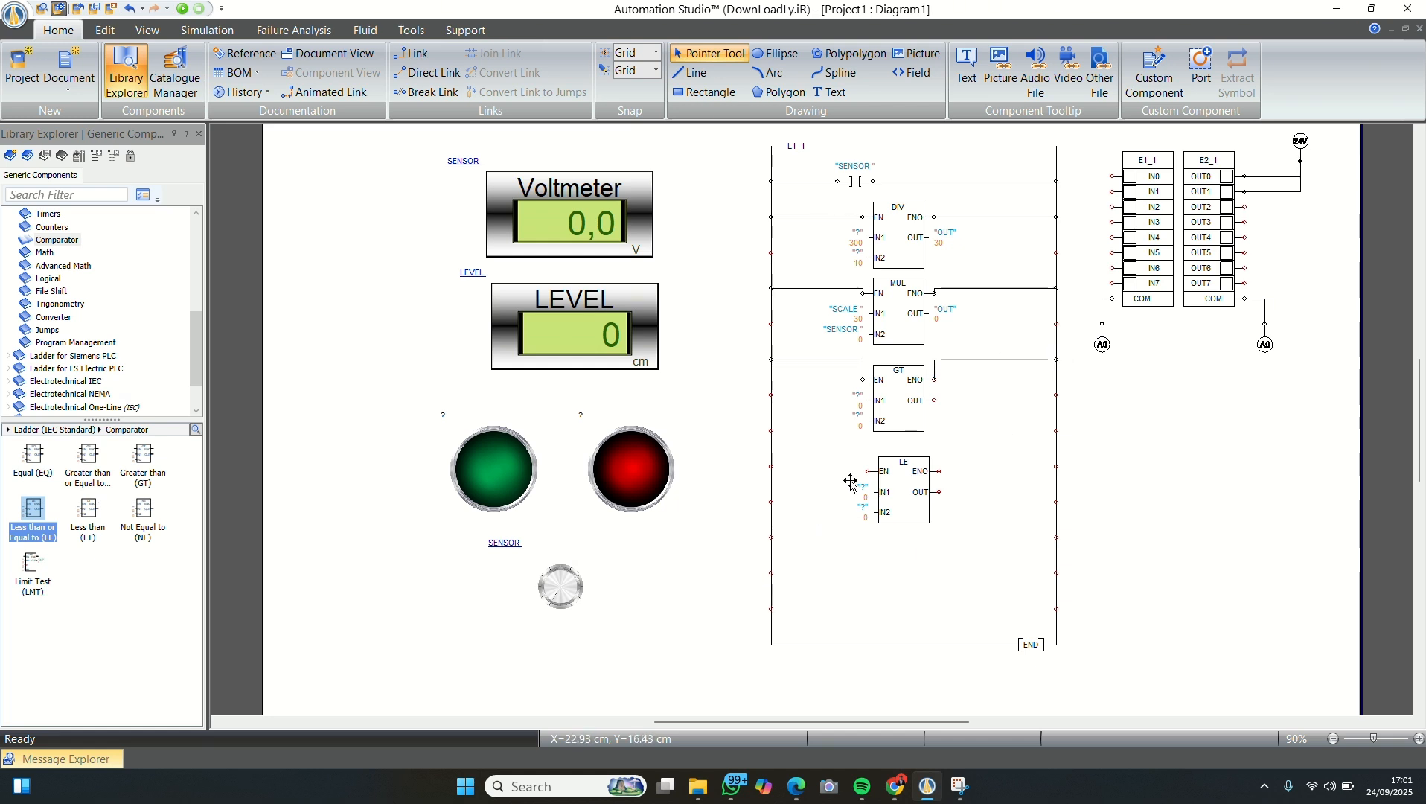
left_click_drag(869, 468, 773, 468)
left_click_drag(940, 471, 1057, 467)
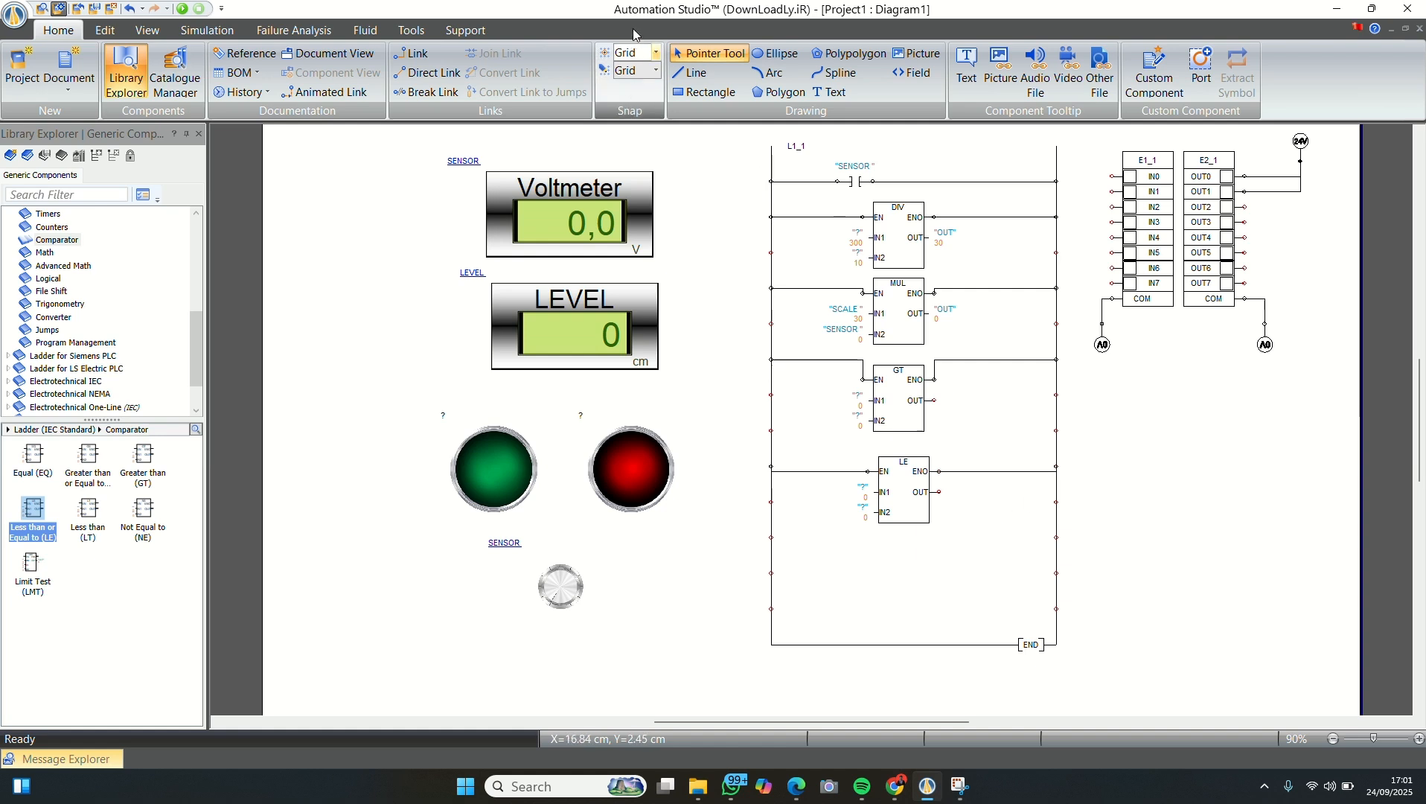
left_click(921, 402)
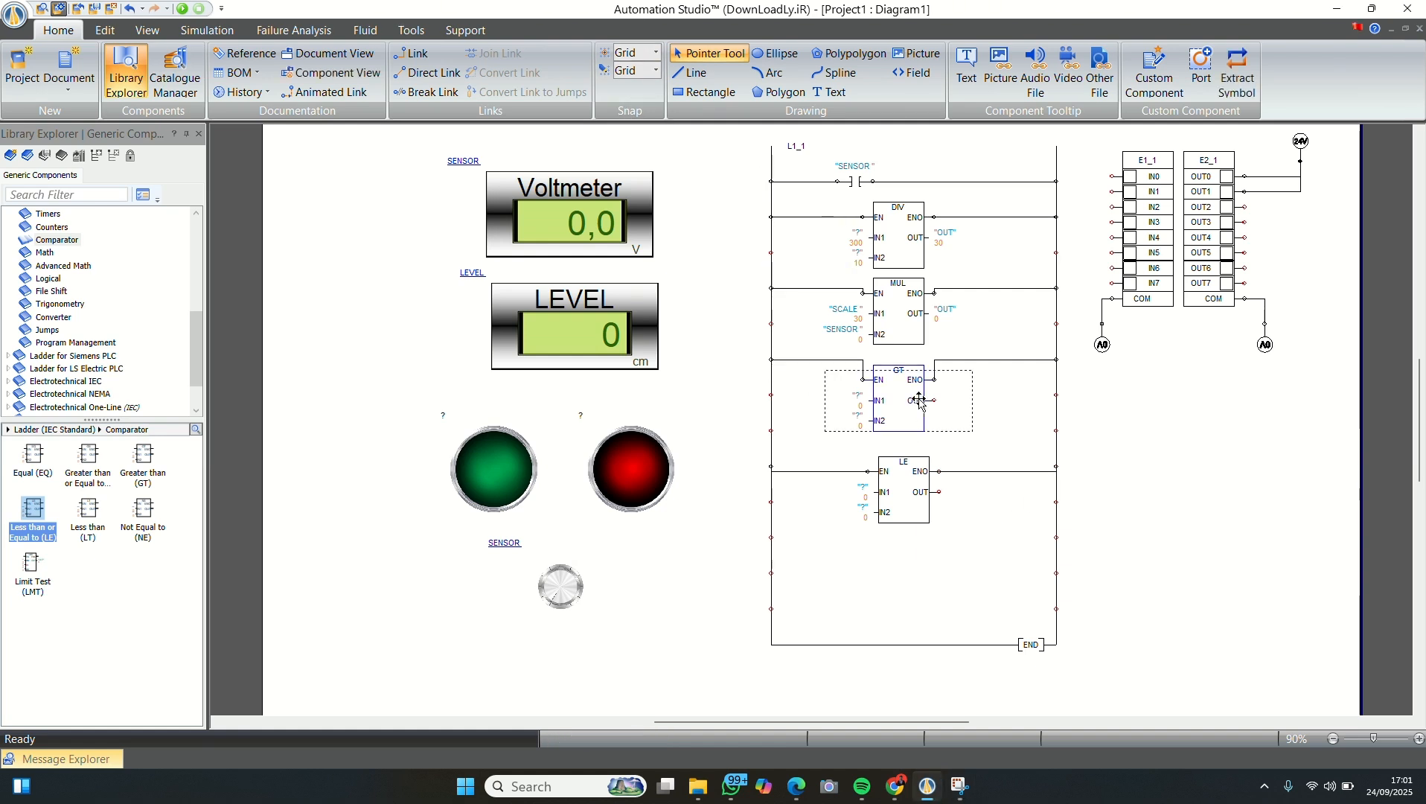
left_click(915, 502)
left_click(979, 579)
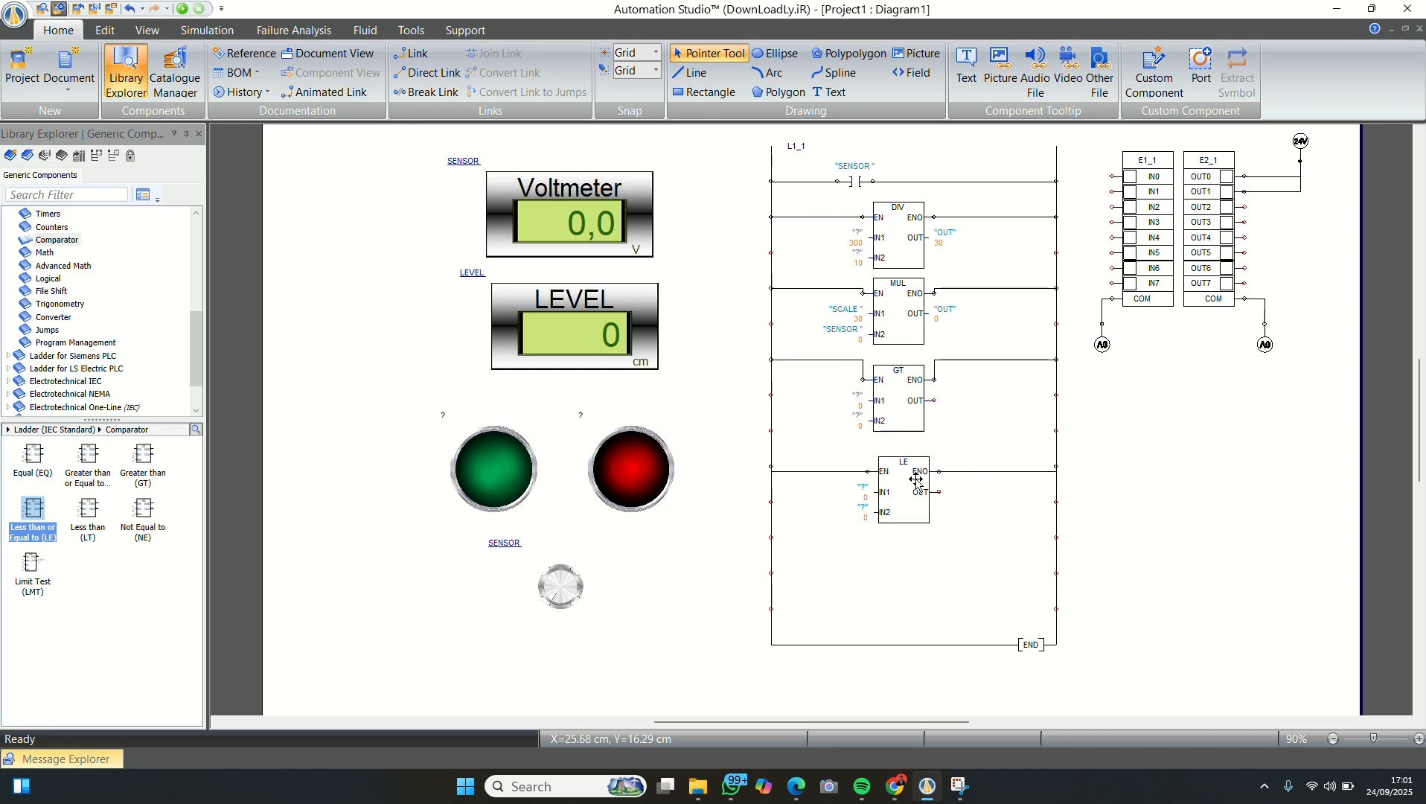
left_click(908, 519)
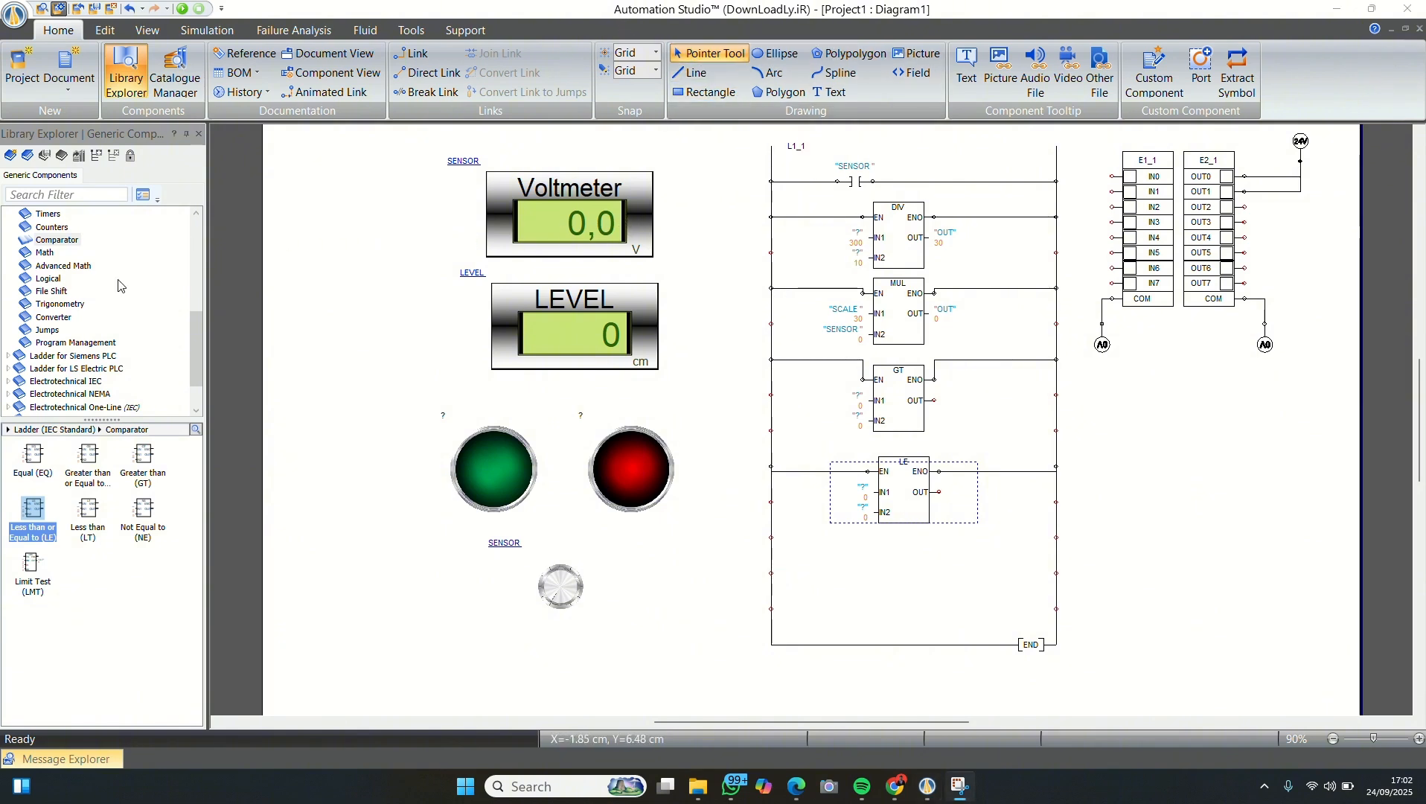
- Add a Coil (CO) at the GT comparator's OUT, spaced slightly from the block, and wire it to the opposite rail
scroll(99, 318, "up", 2)
left_click(43, 273)
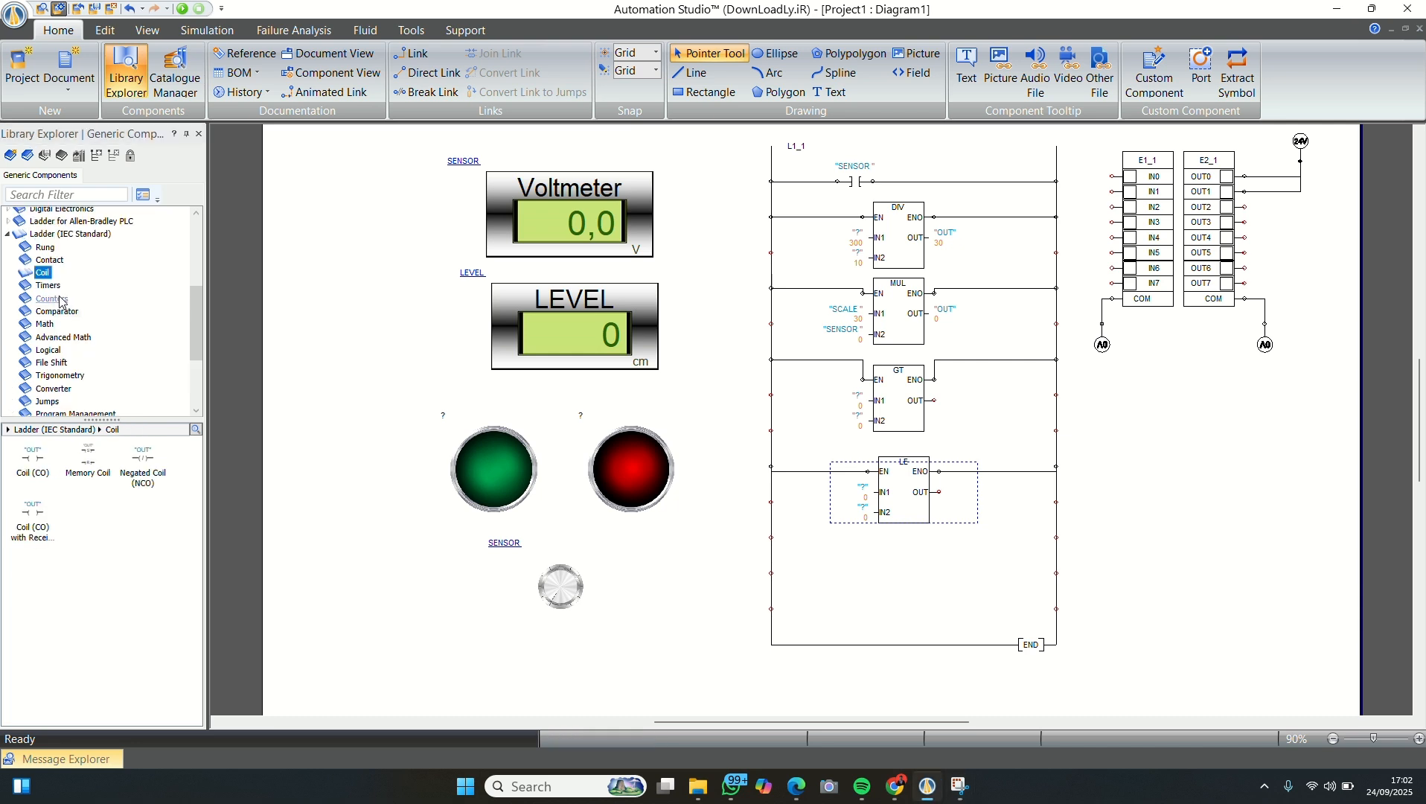
left_click_drag(38, 467, 955, 401)
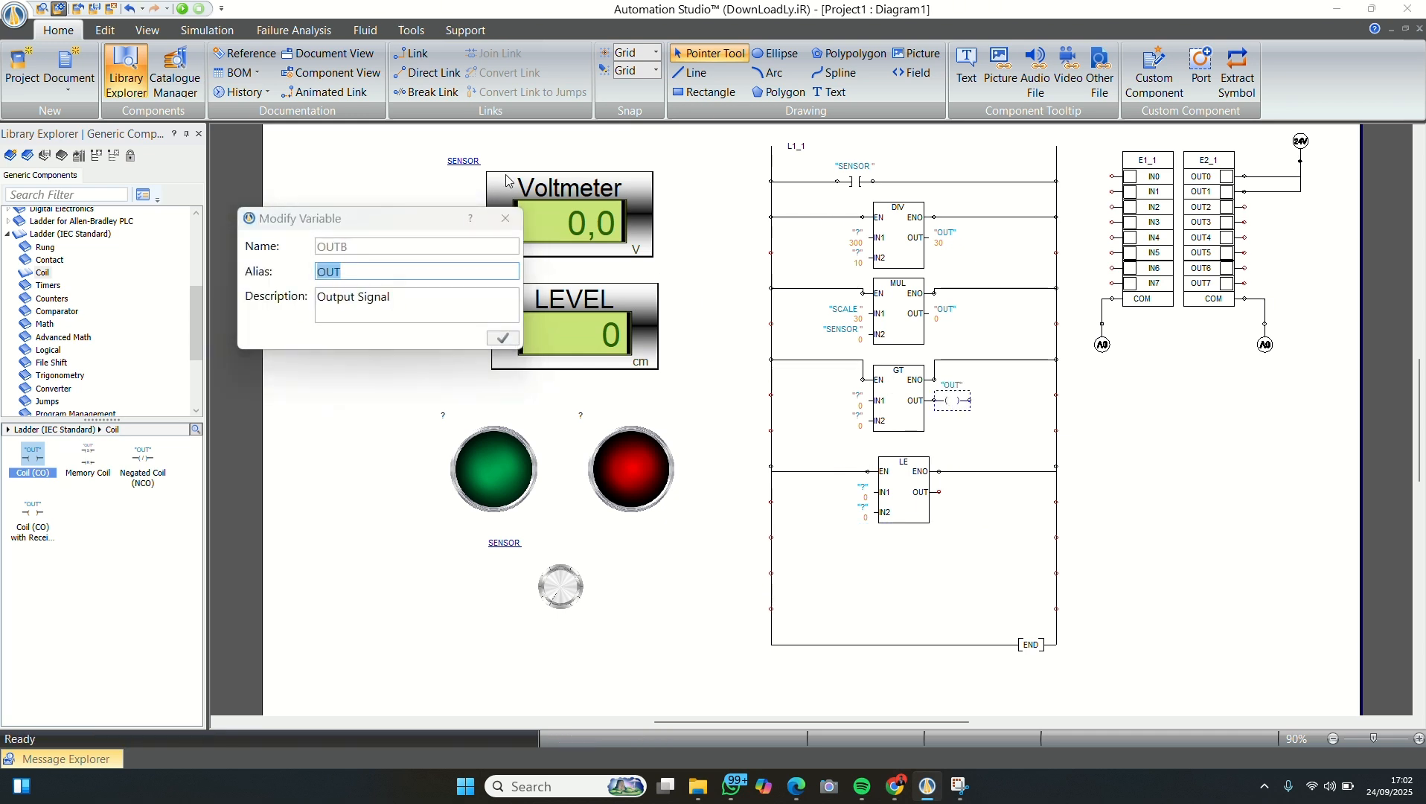
left_click(507, 219)
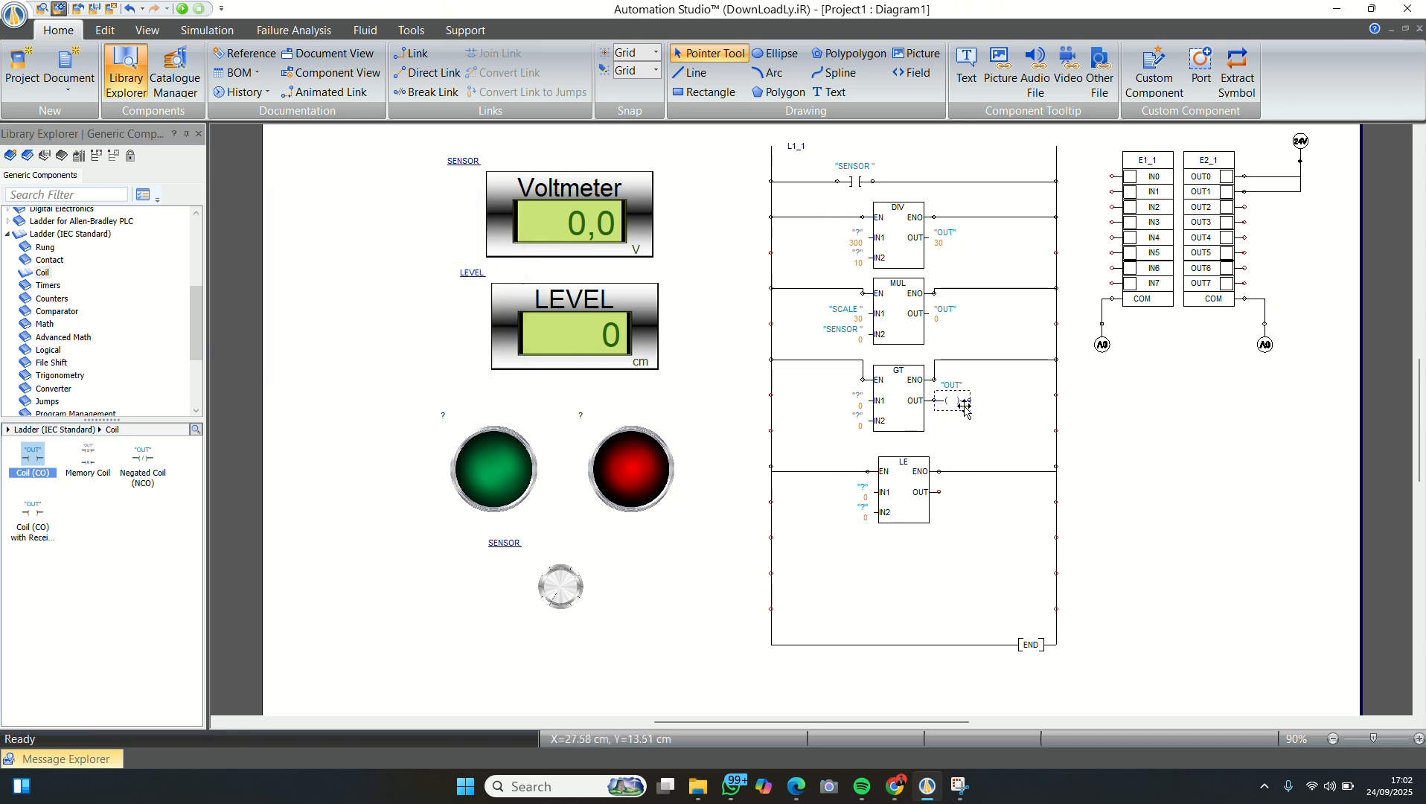
left_click_drag(966, 408, 986, 407)
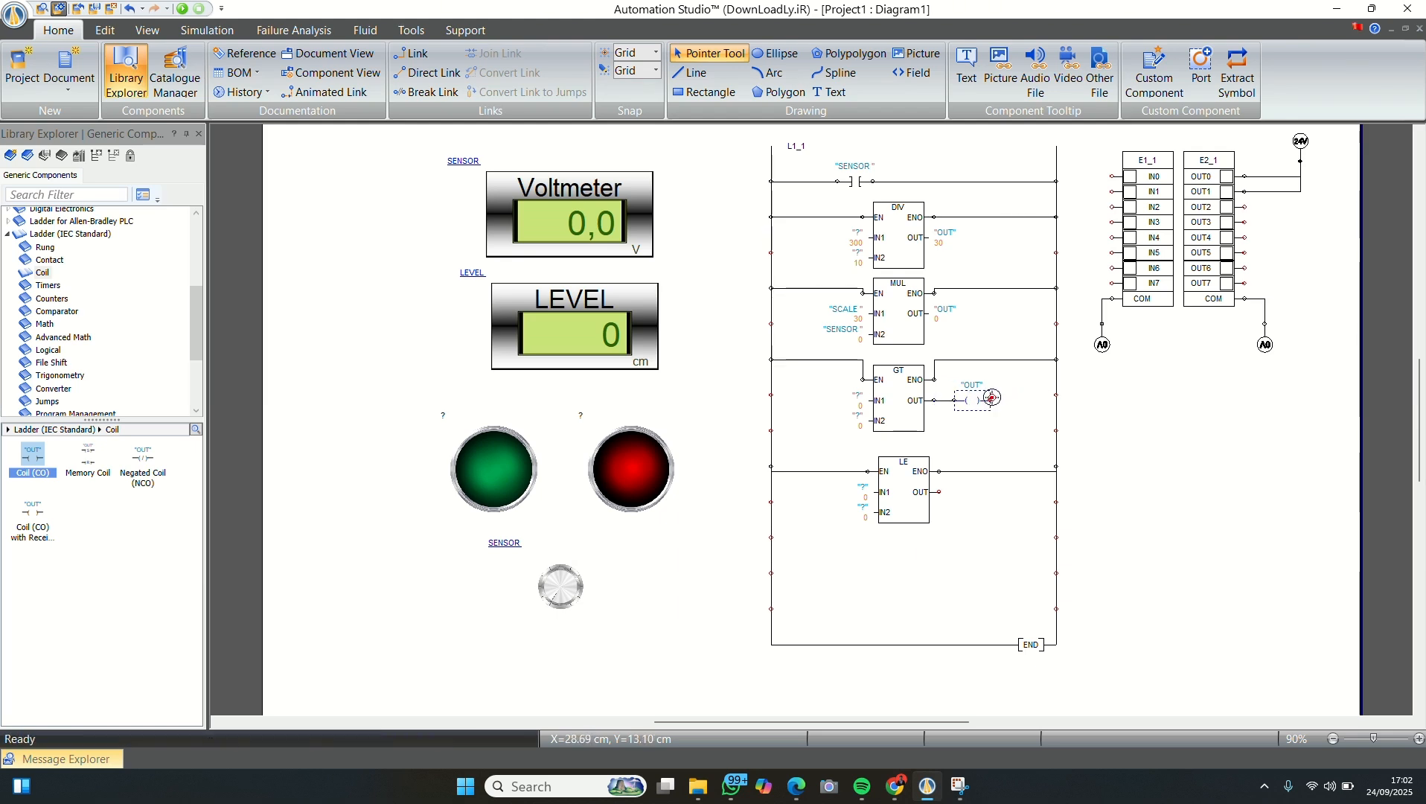
left_click(992, 397)
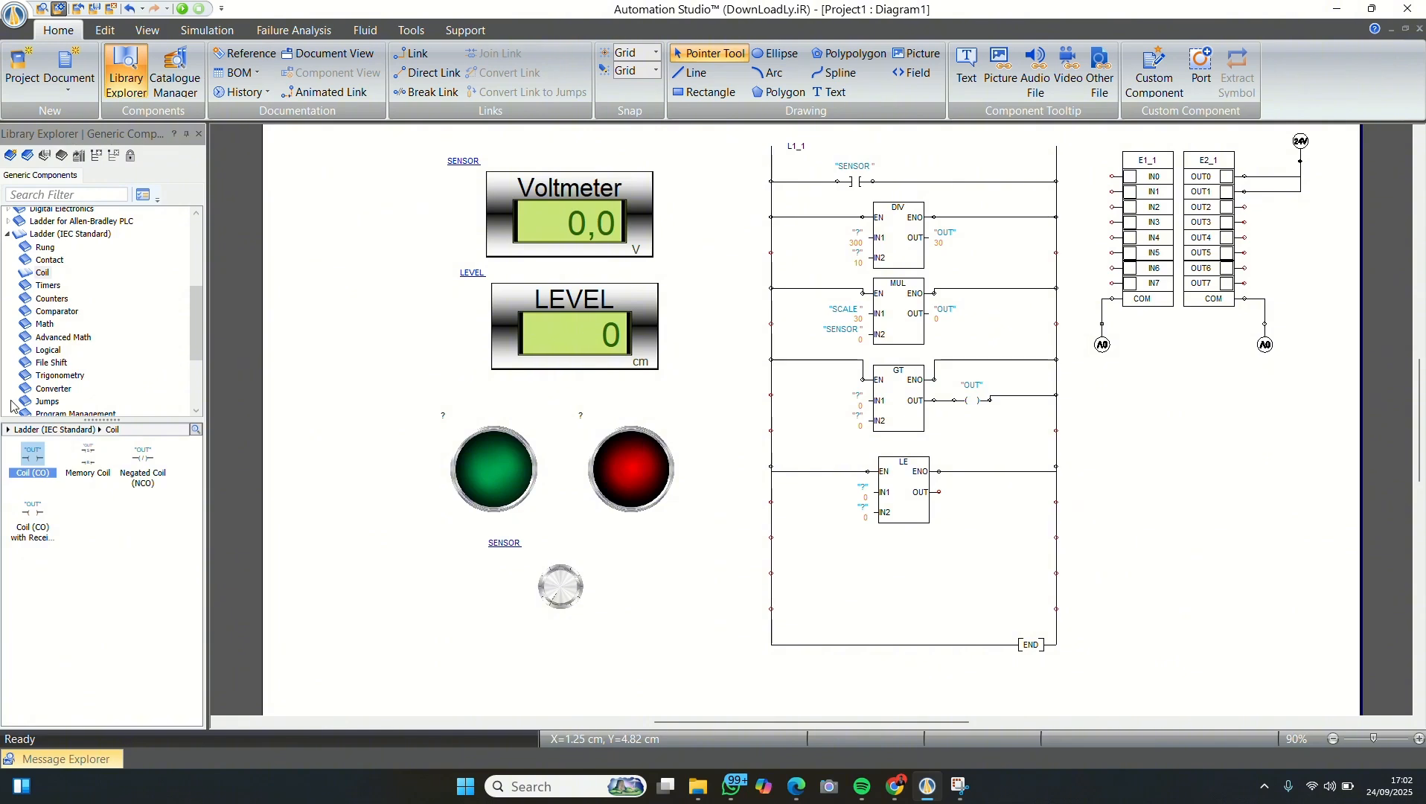
- Add a second Coil (CO) at the LE comparator's OUT, spaced from the block, and wire it to the opposite rail
left_click_drag(35, 467, 962, 503)
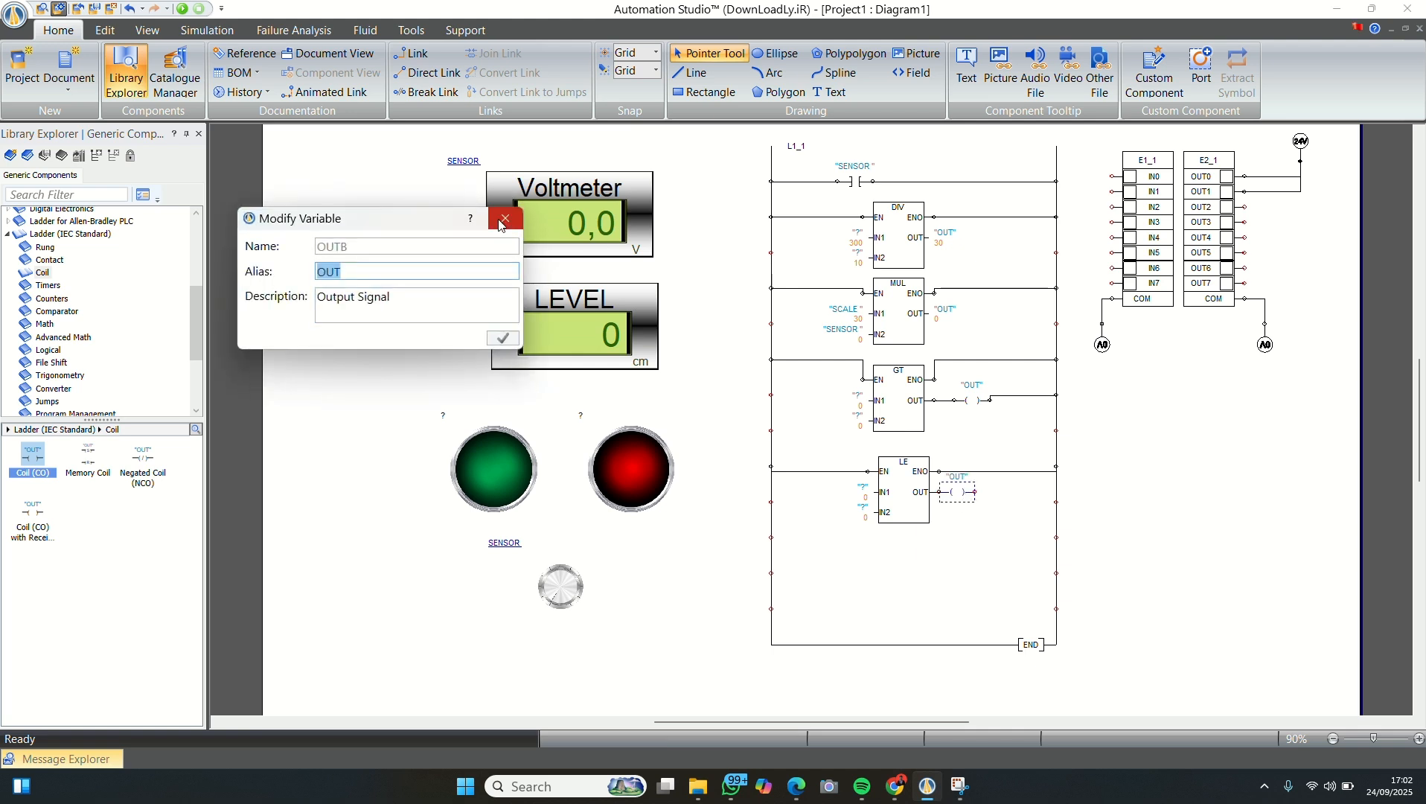
left_click(506, 218)
left_click_drag(968, 493, 1010, 499)
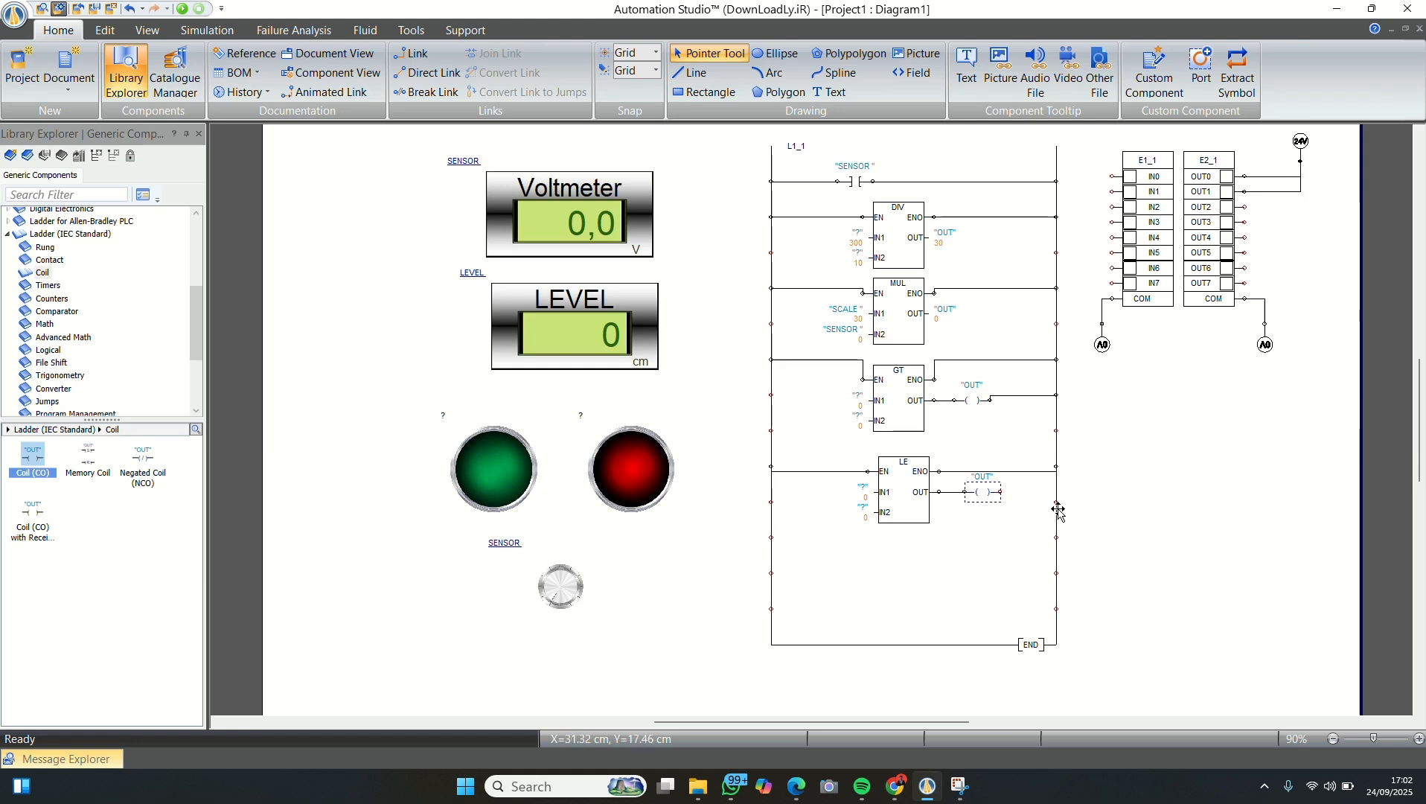
left_click(1002, 492)
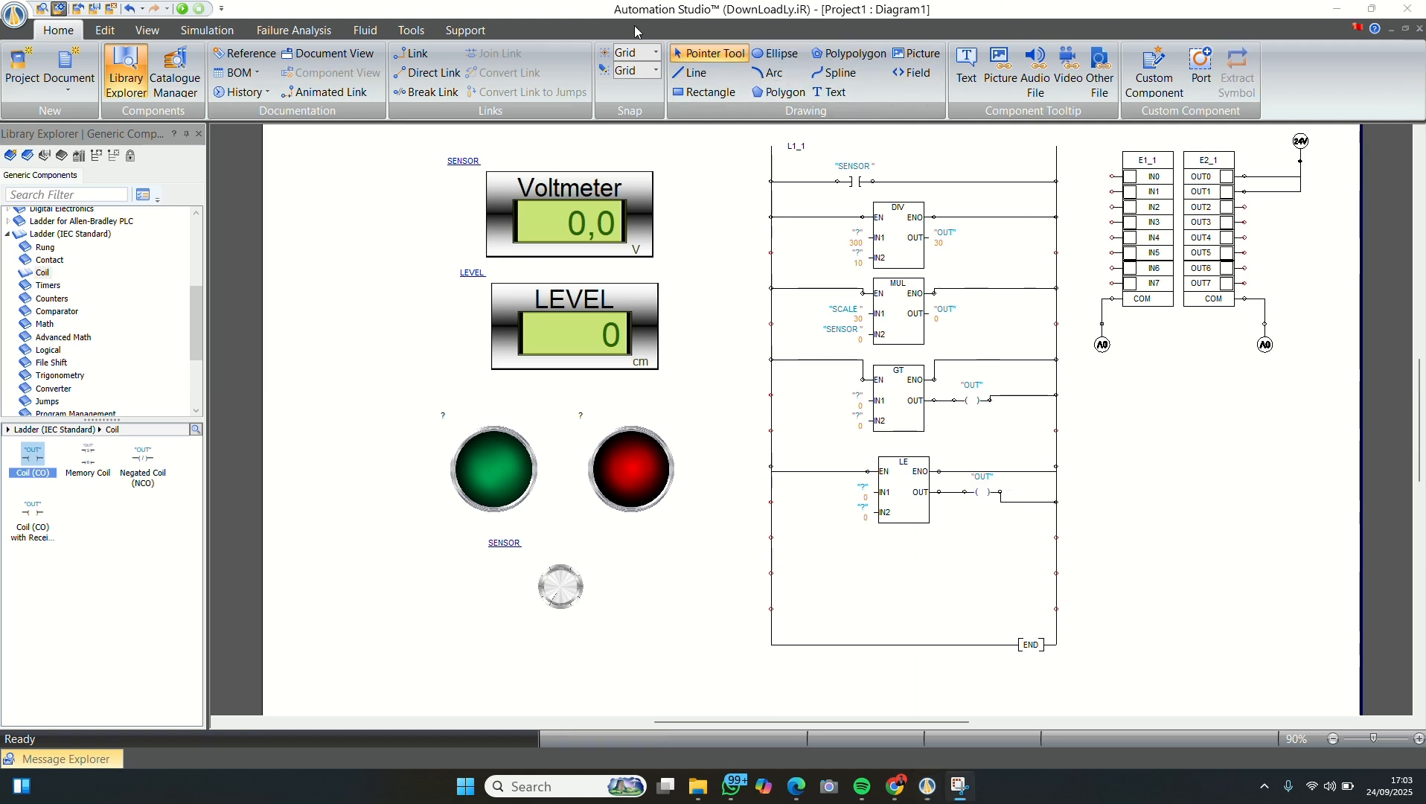
- Link the output signal of the GT comparator's coil to the OUT0 variable
double_click(979, 402)
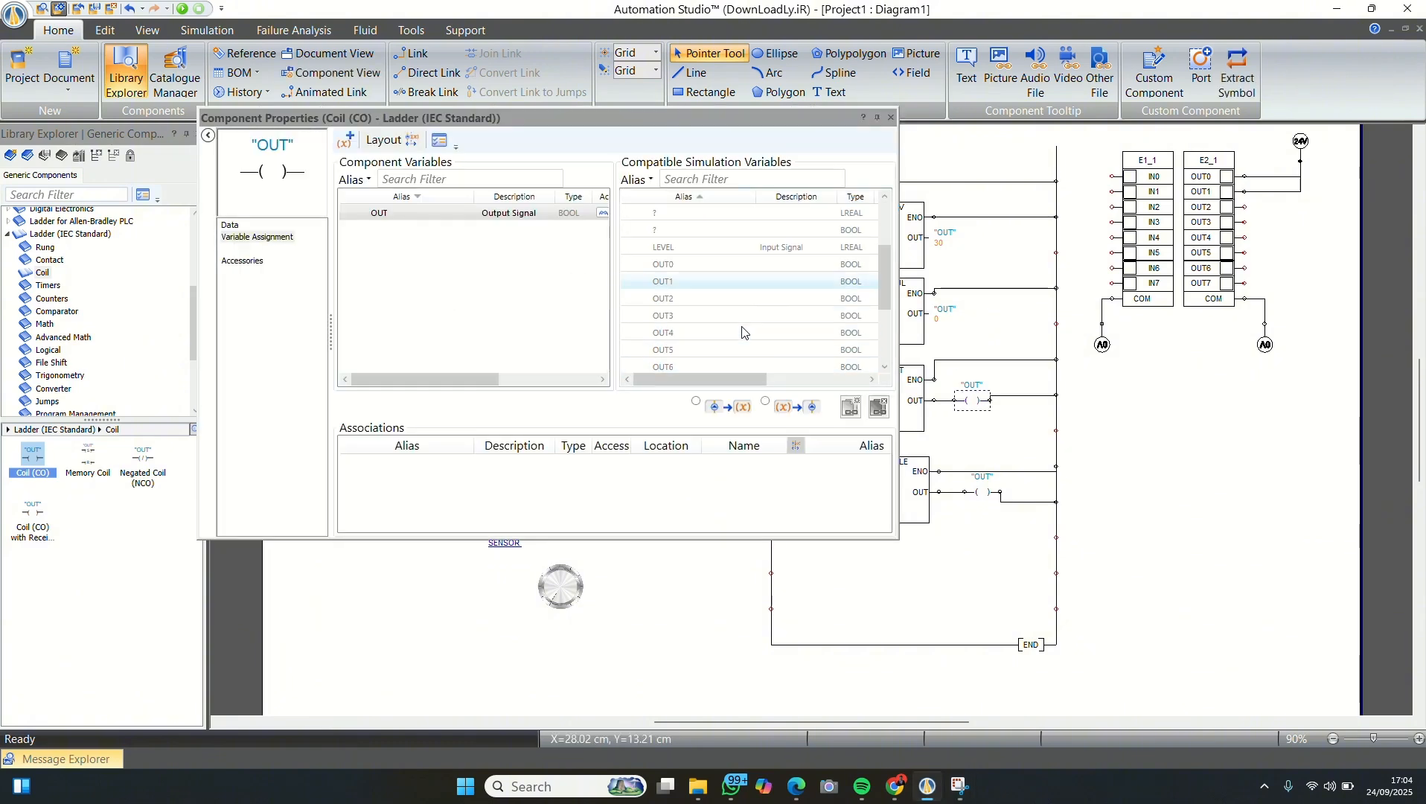
double_click(757, 265)
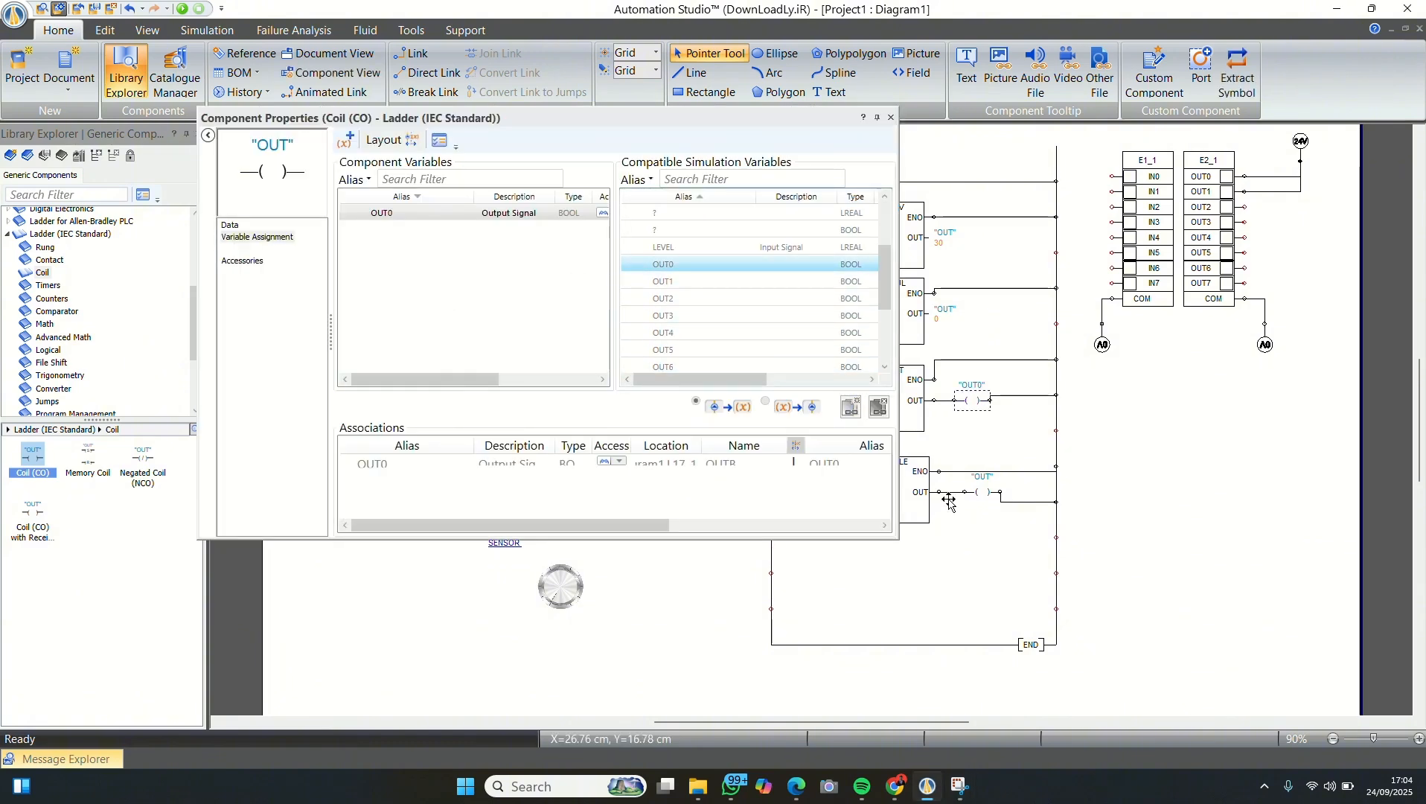
left_click(890, 117)
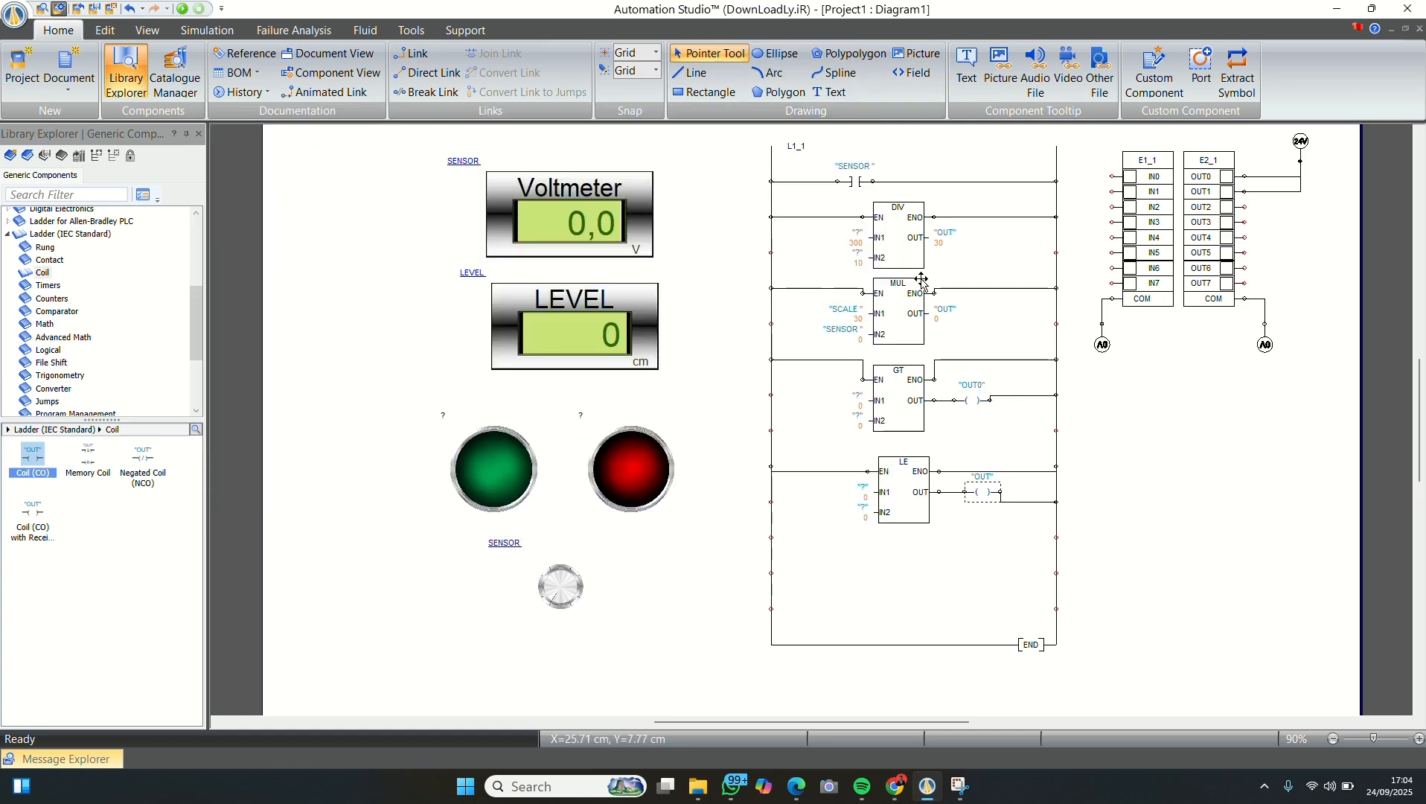
- Link the output signal of the LE comparator's coil to the OUT1 variable
double_click(974, 492)
scroll(772, 341, "down", 3)
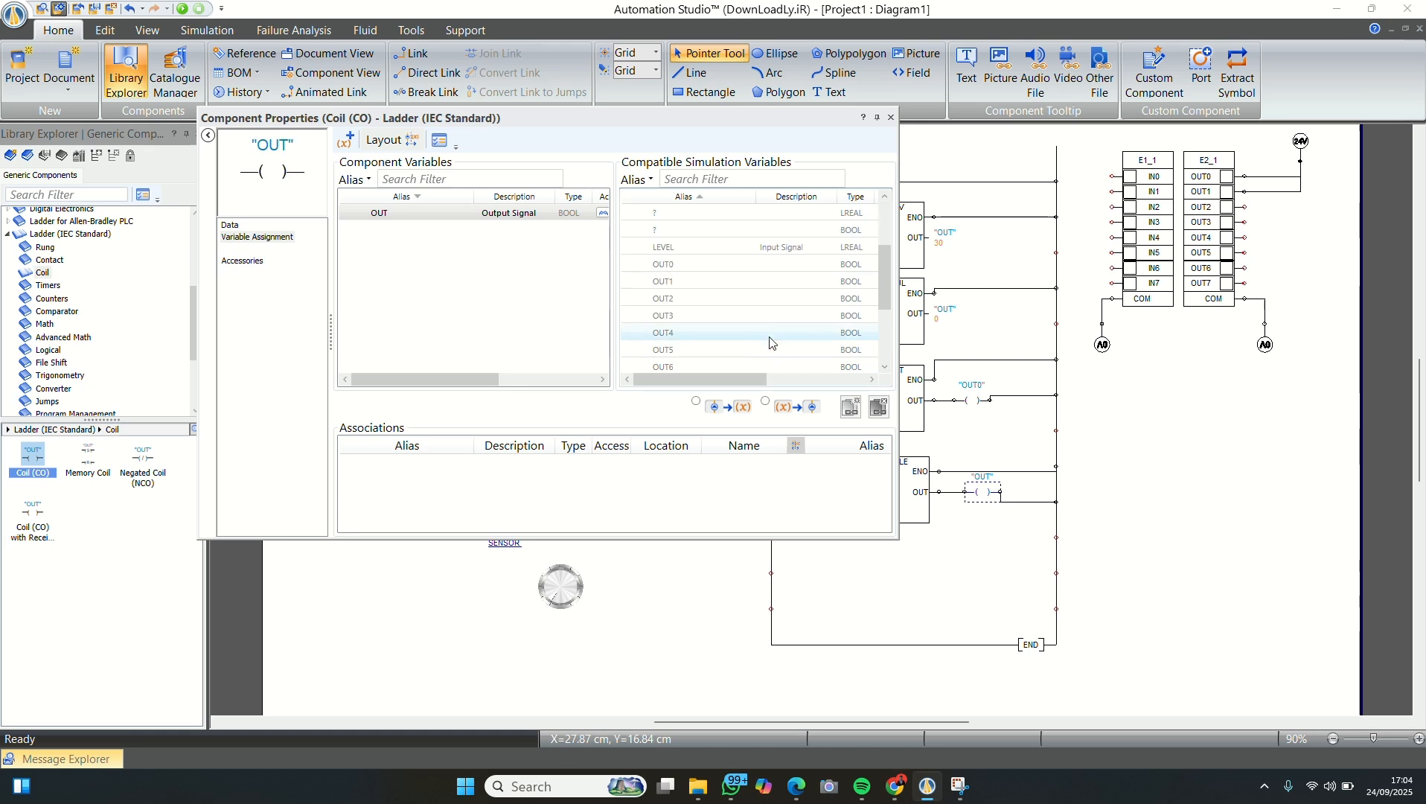
double_click(767, 281)
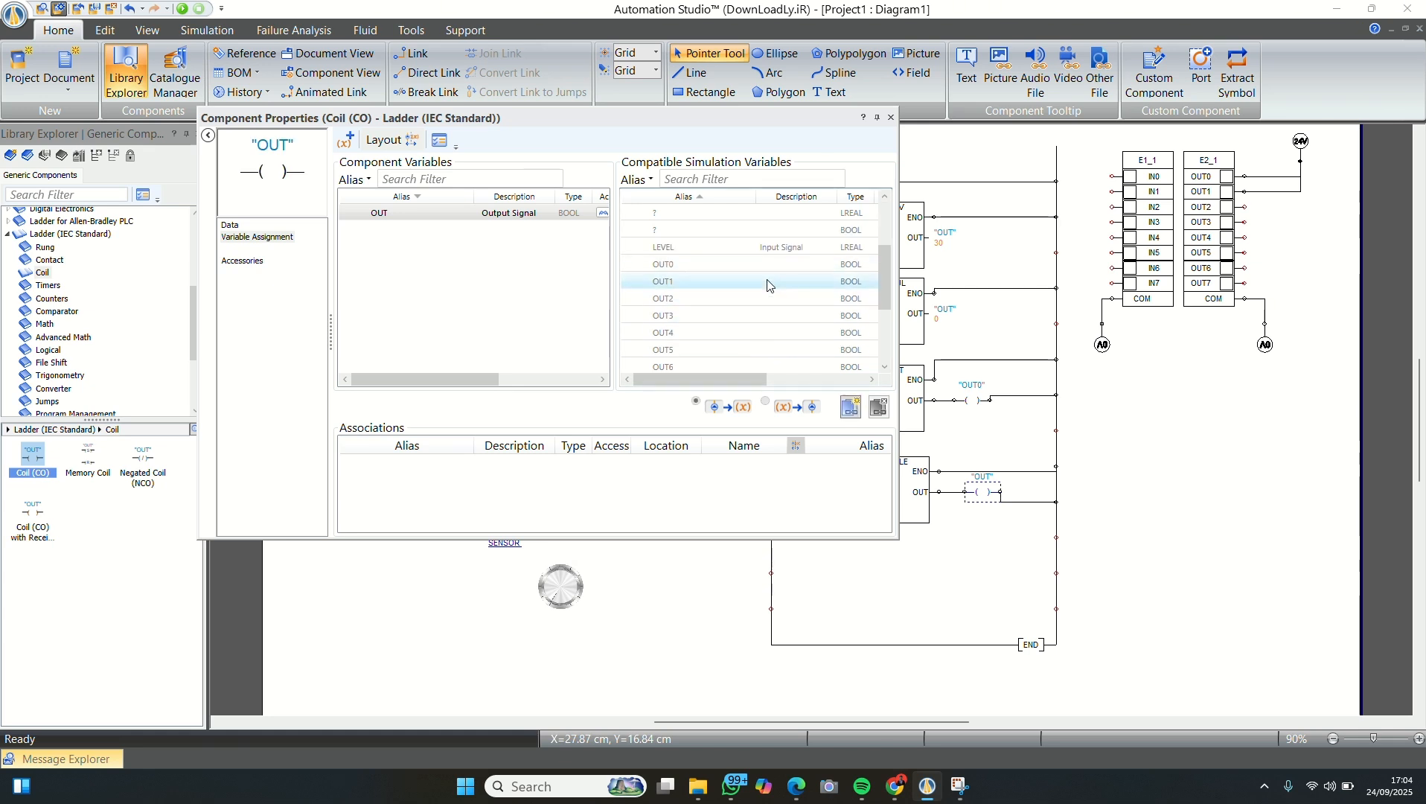
left_click(891, 118)
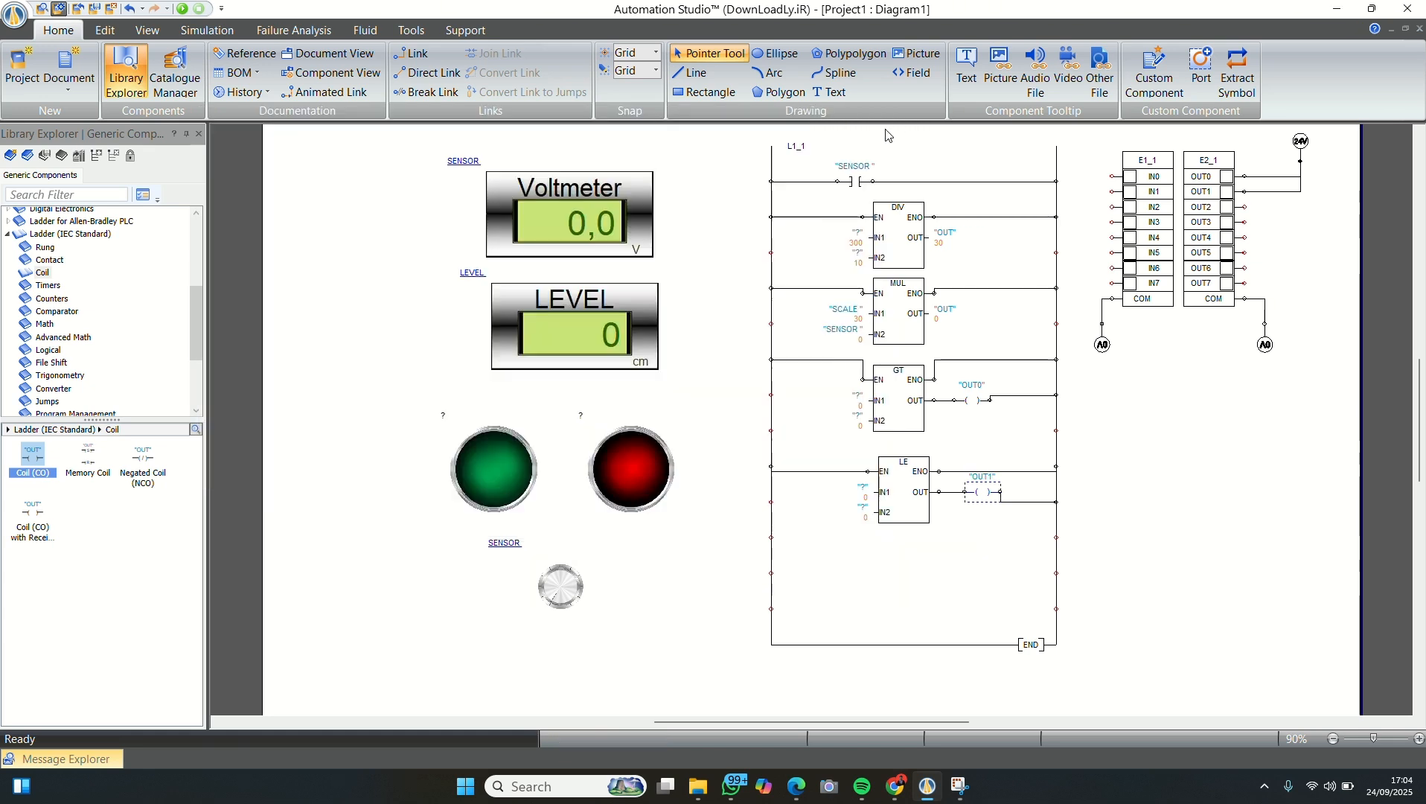
left_click(948, 631)
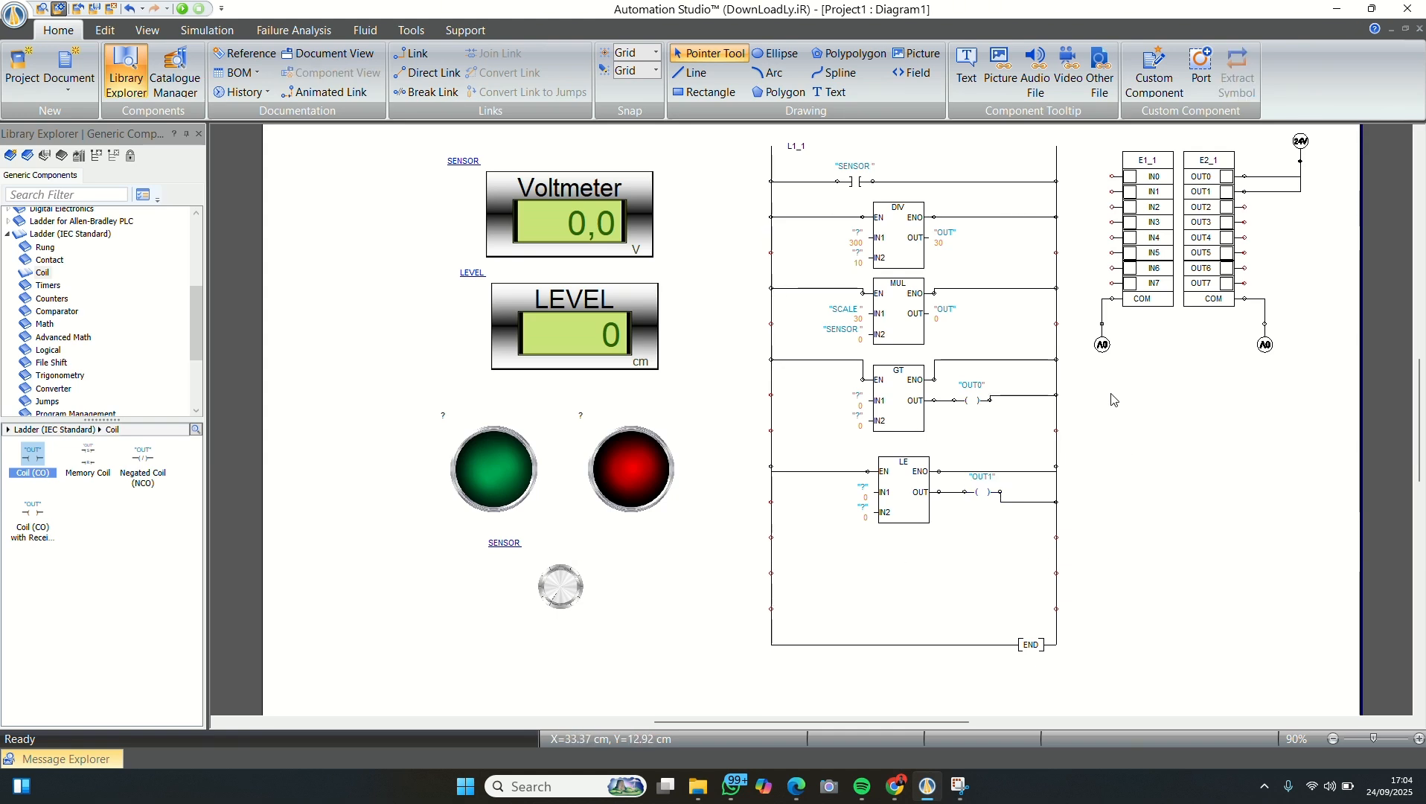
- Switch to Chrome to review the lamp level conditions in SOAL TUGAS 2.pdf, and return to Automation Studio
left_click(898, 789)
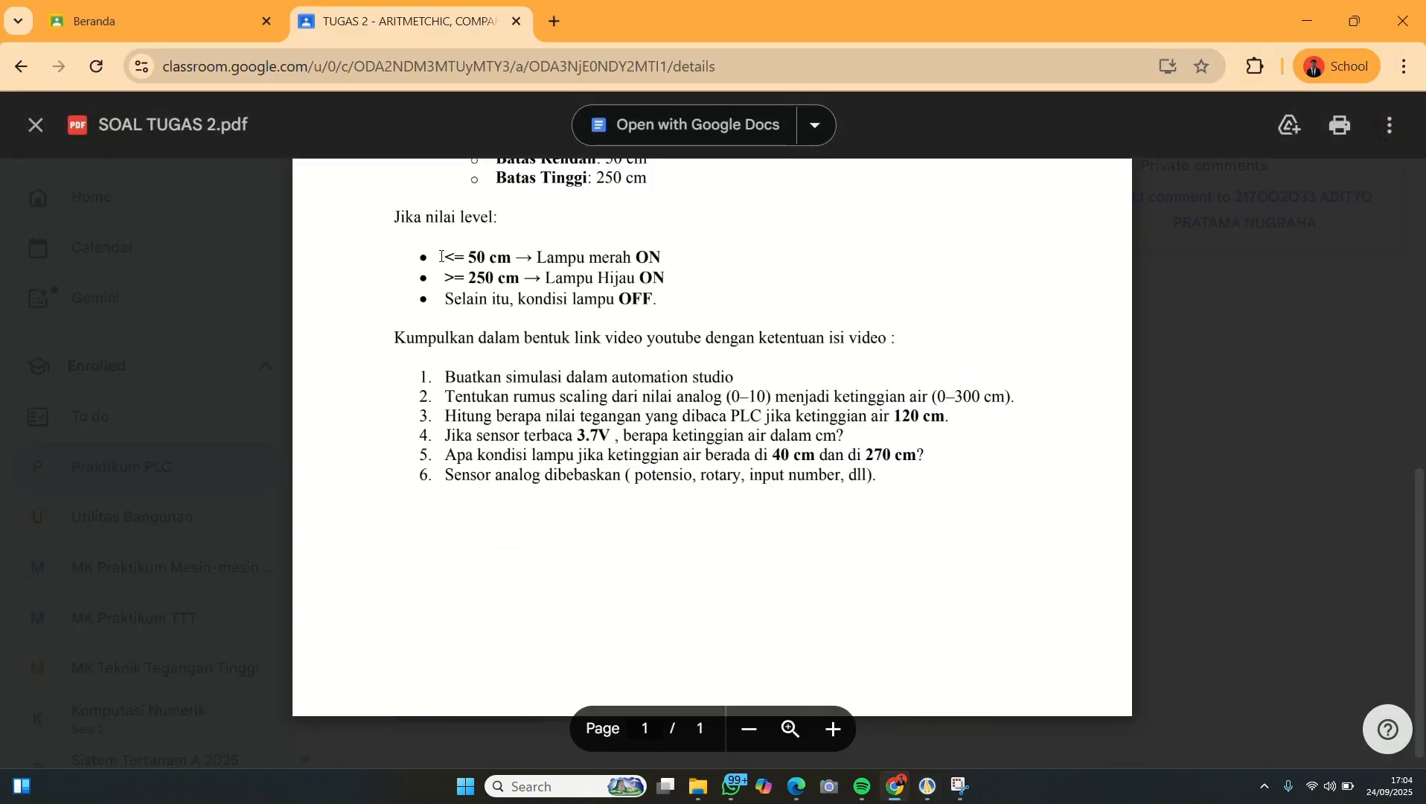
left_click_drag(443, 256, 530, 237)
left_click(678, 268)
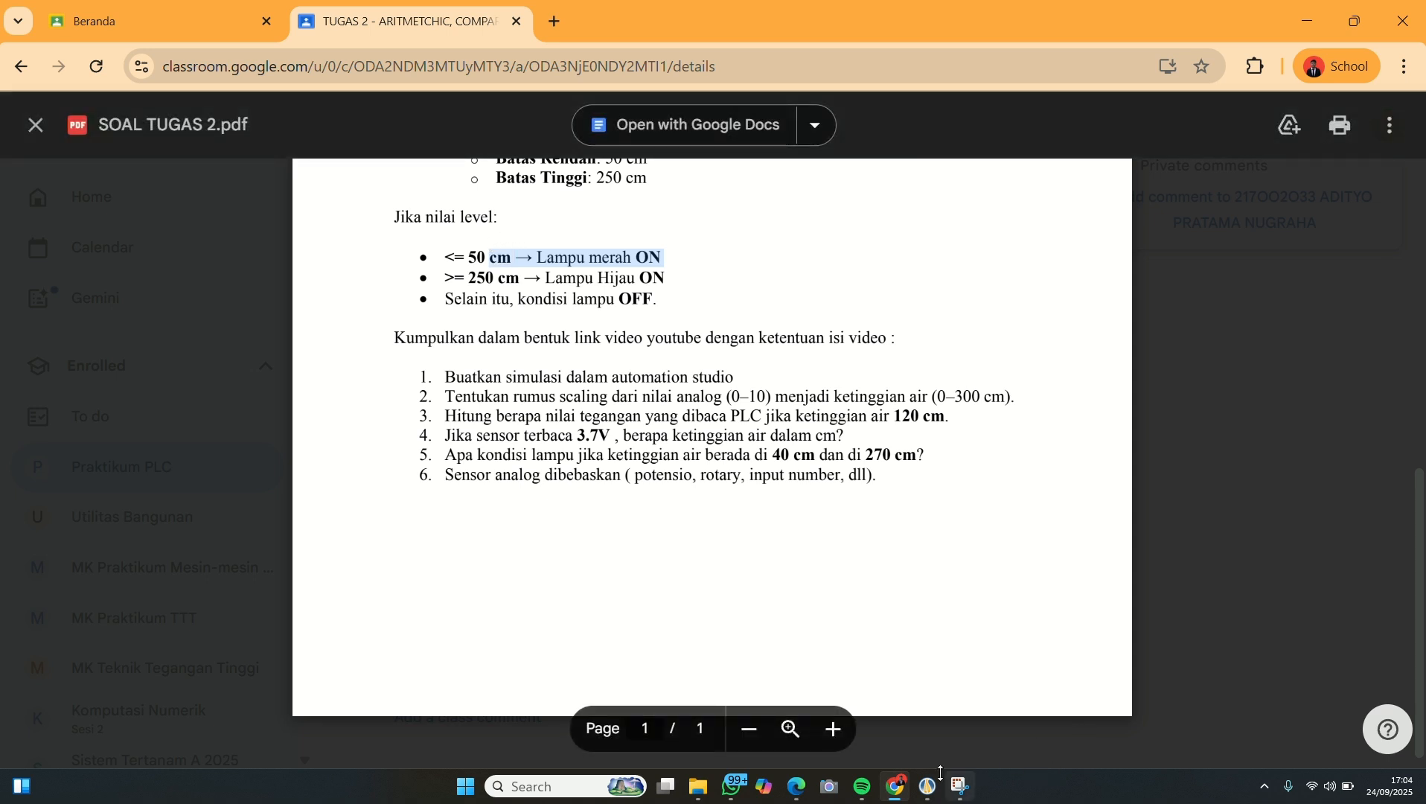
left_click(932, 775)
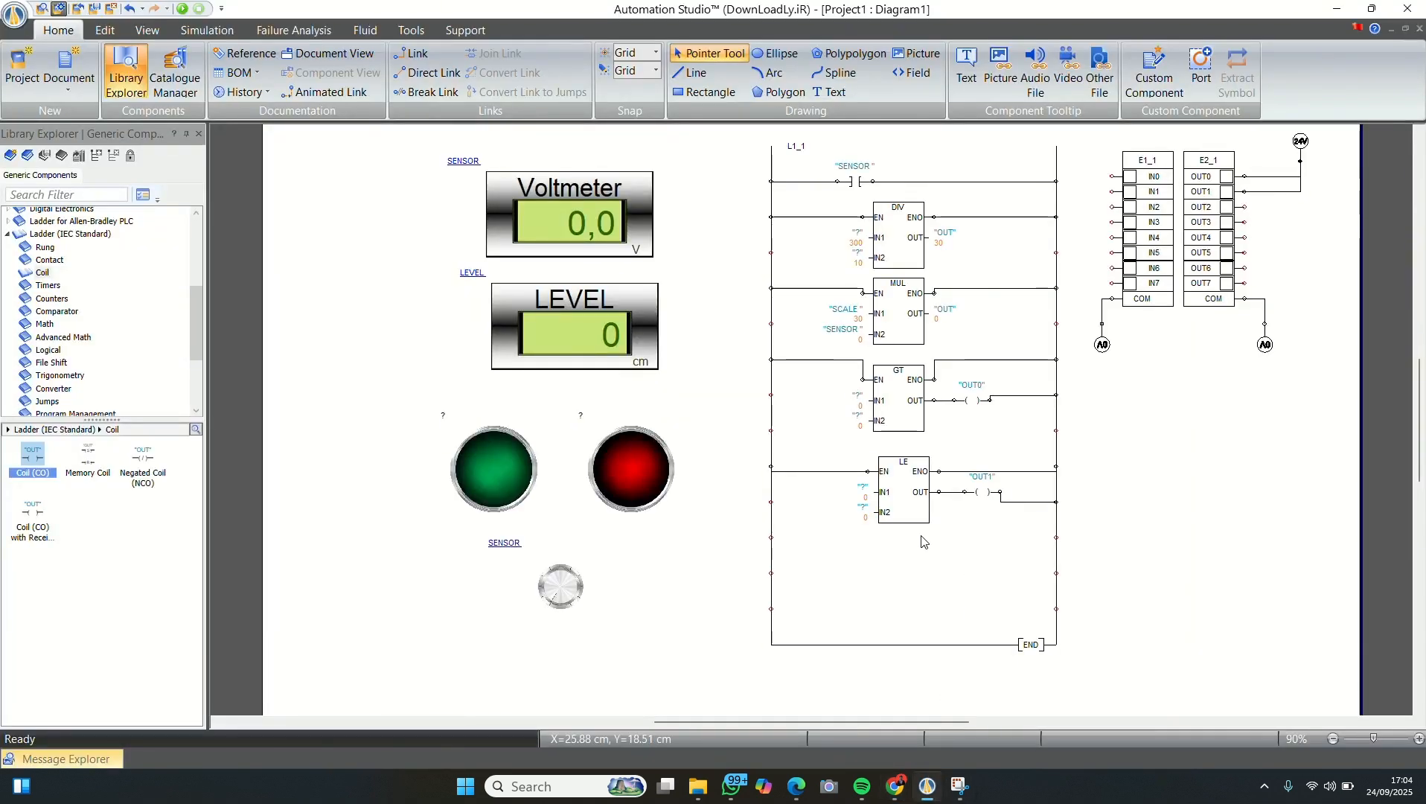
- Link the LE comparator's first input, INR_1, to the SENSOR variable
left_click(912, 509)
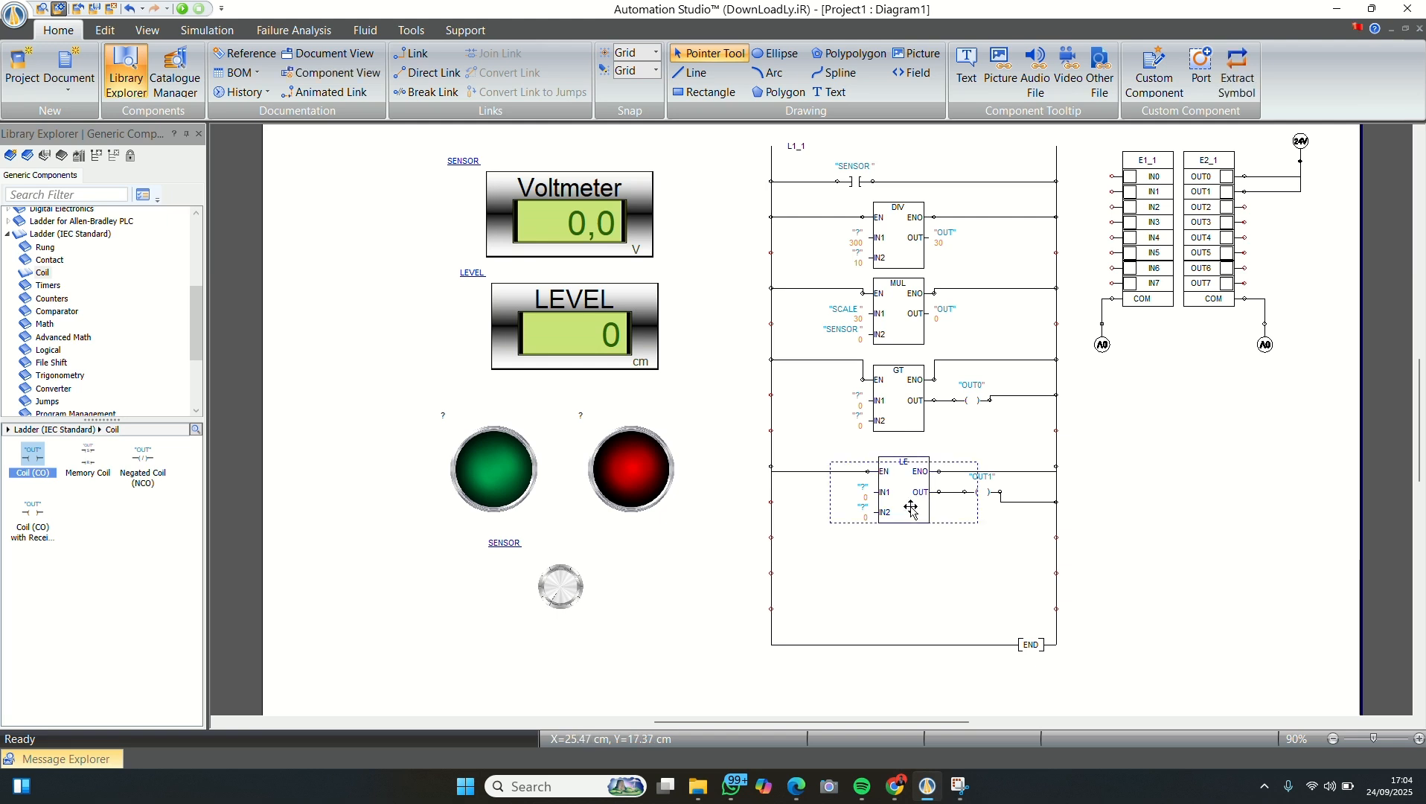
left_click(904, 585)
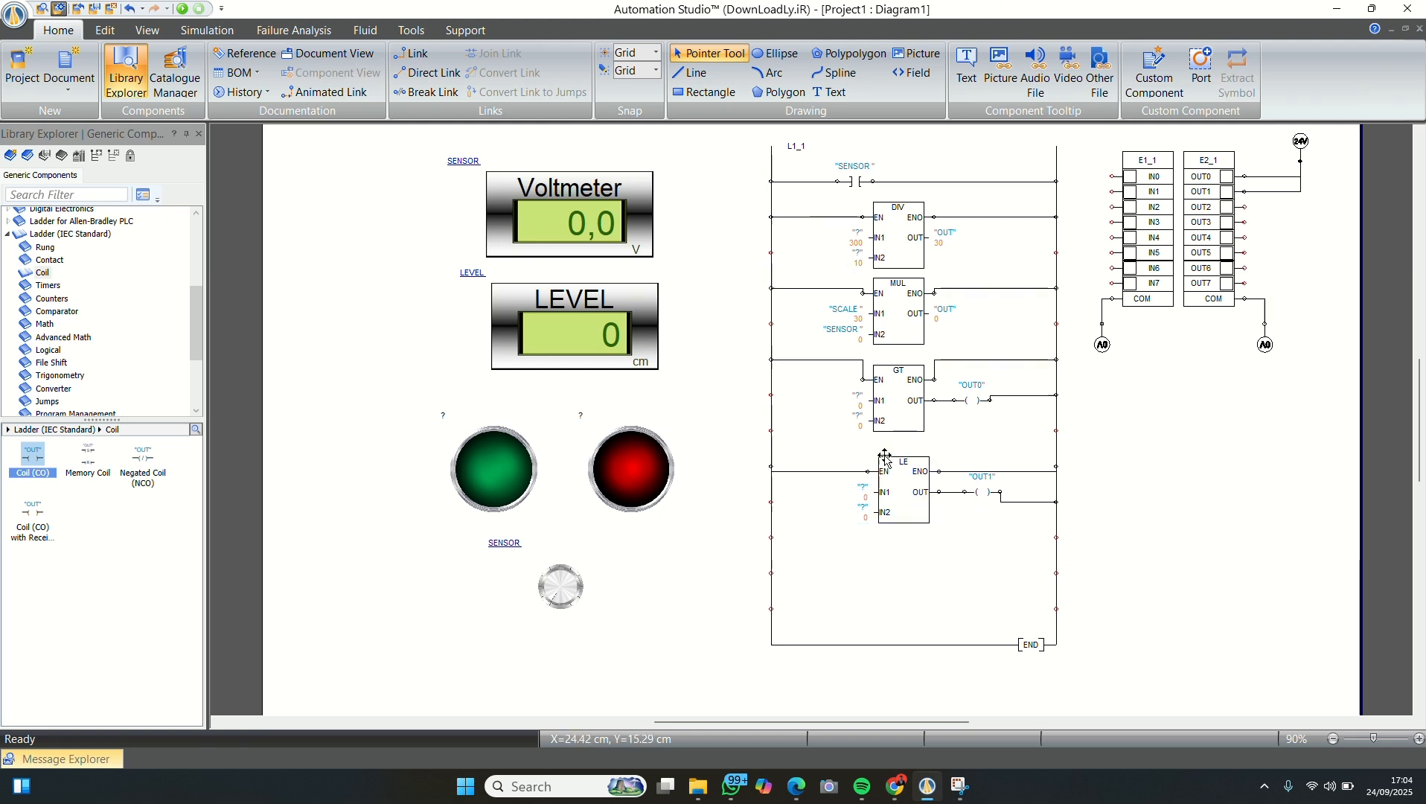
double_click(900, 489)
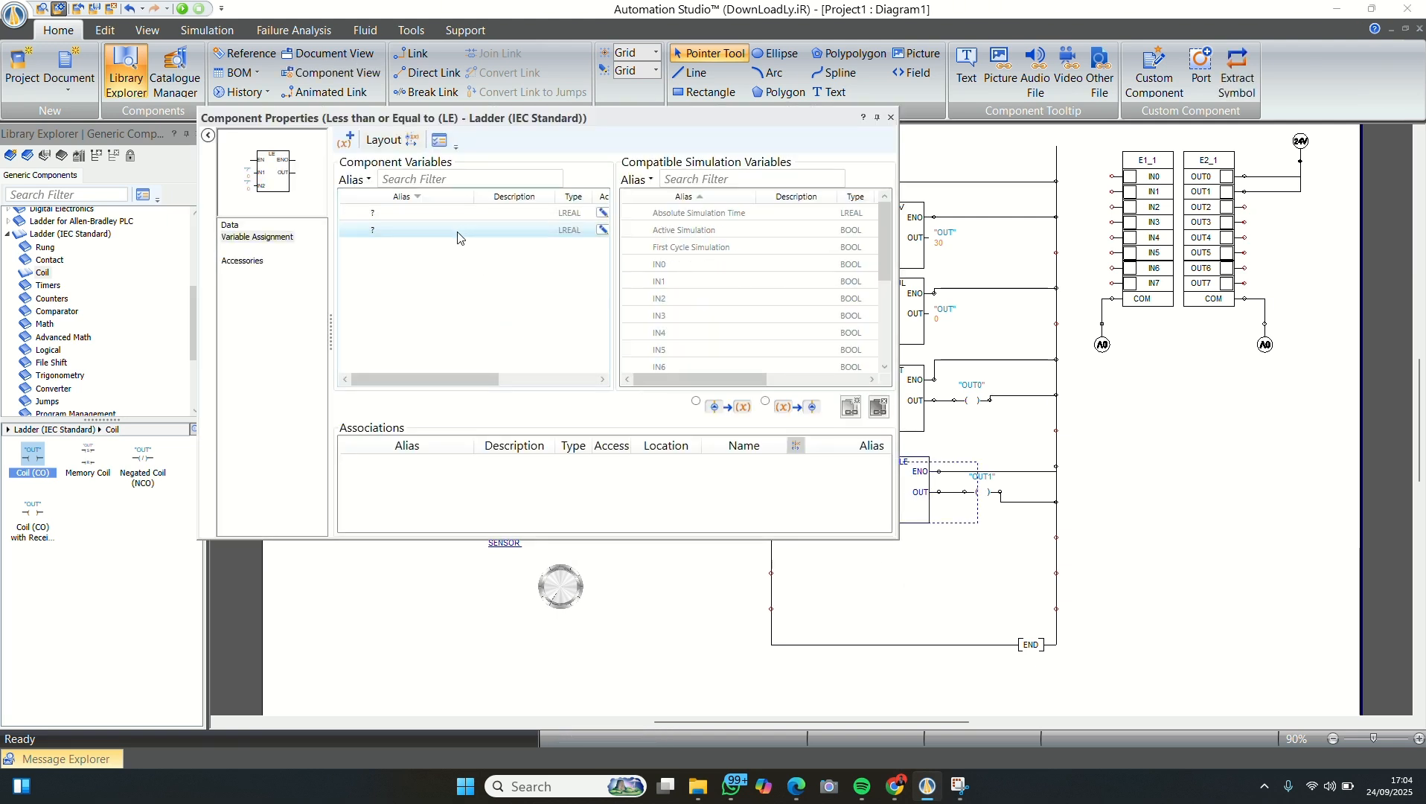
mouse_move(424, 381)
left_mouse_down()
mouse_move(502, 387)
mouse_move(424, 387)
left_mouse_up()
scroll(781, 298, "down", 3)
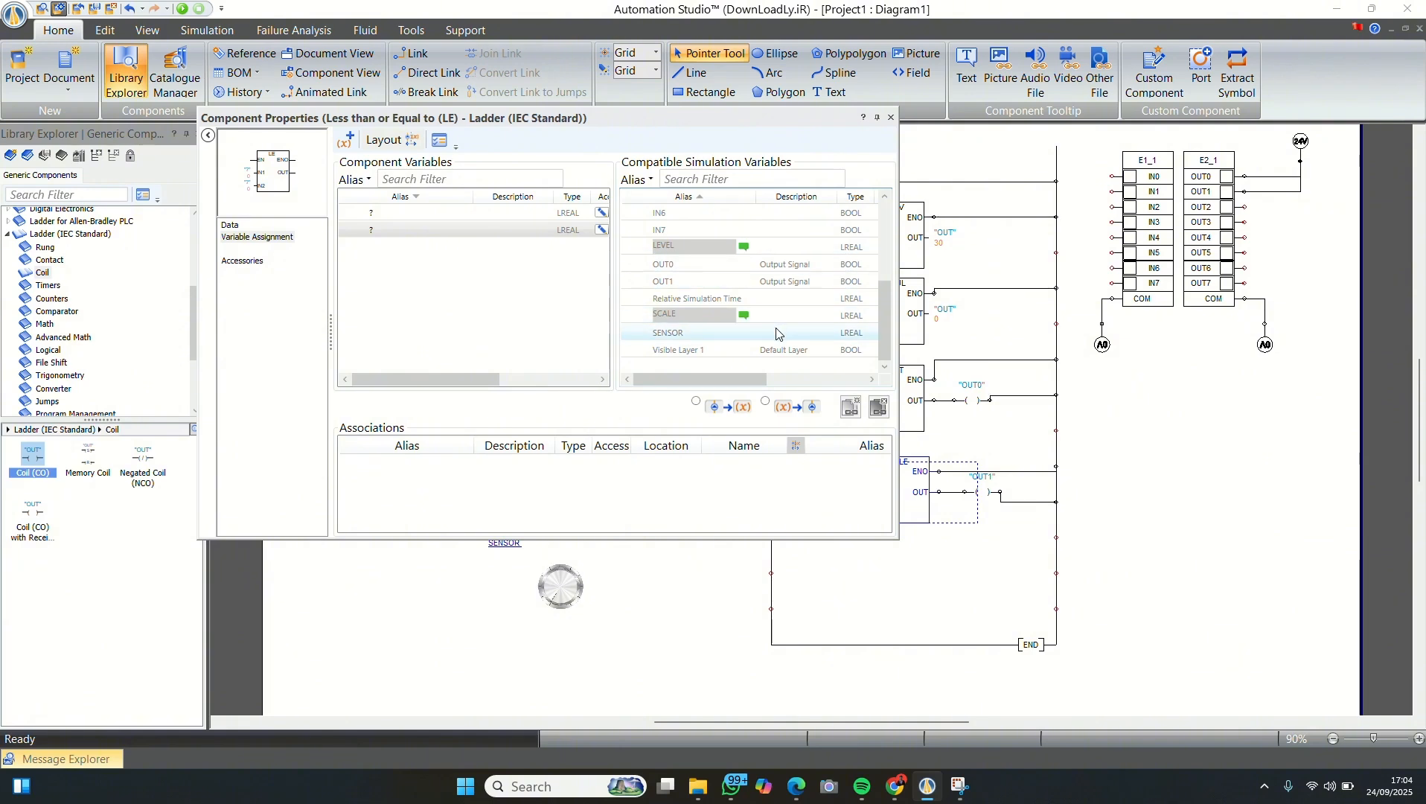
left_click_drag(491, 379, 563, 376)
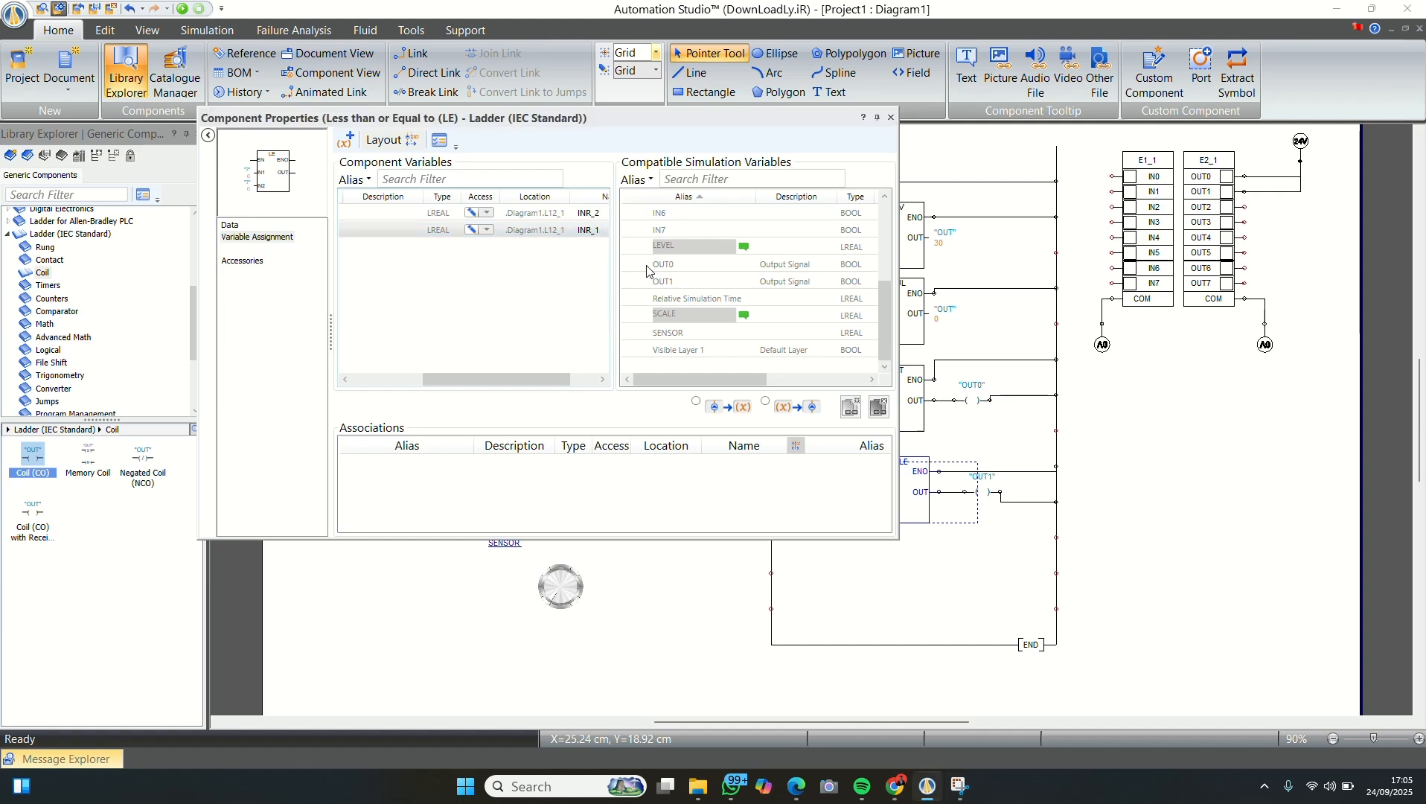
left_click(669, 332)
left_click(851, 407)
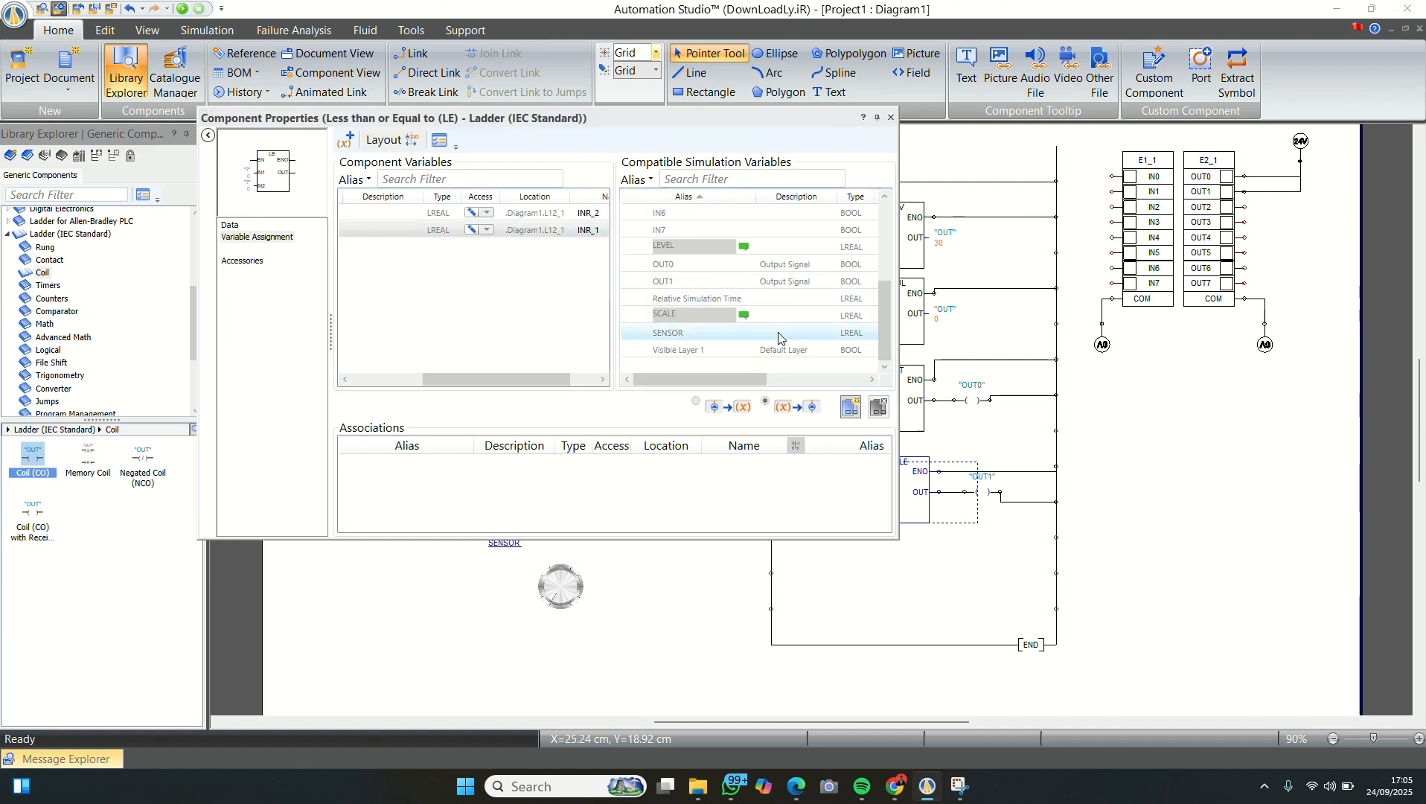
- Set the LE comparator's unassigned second input to 50
left_click(230, 225)
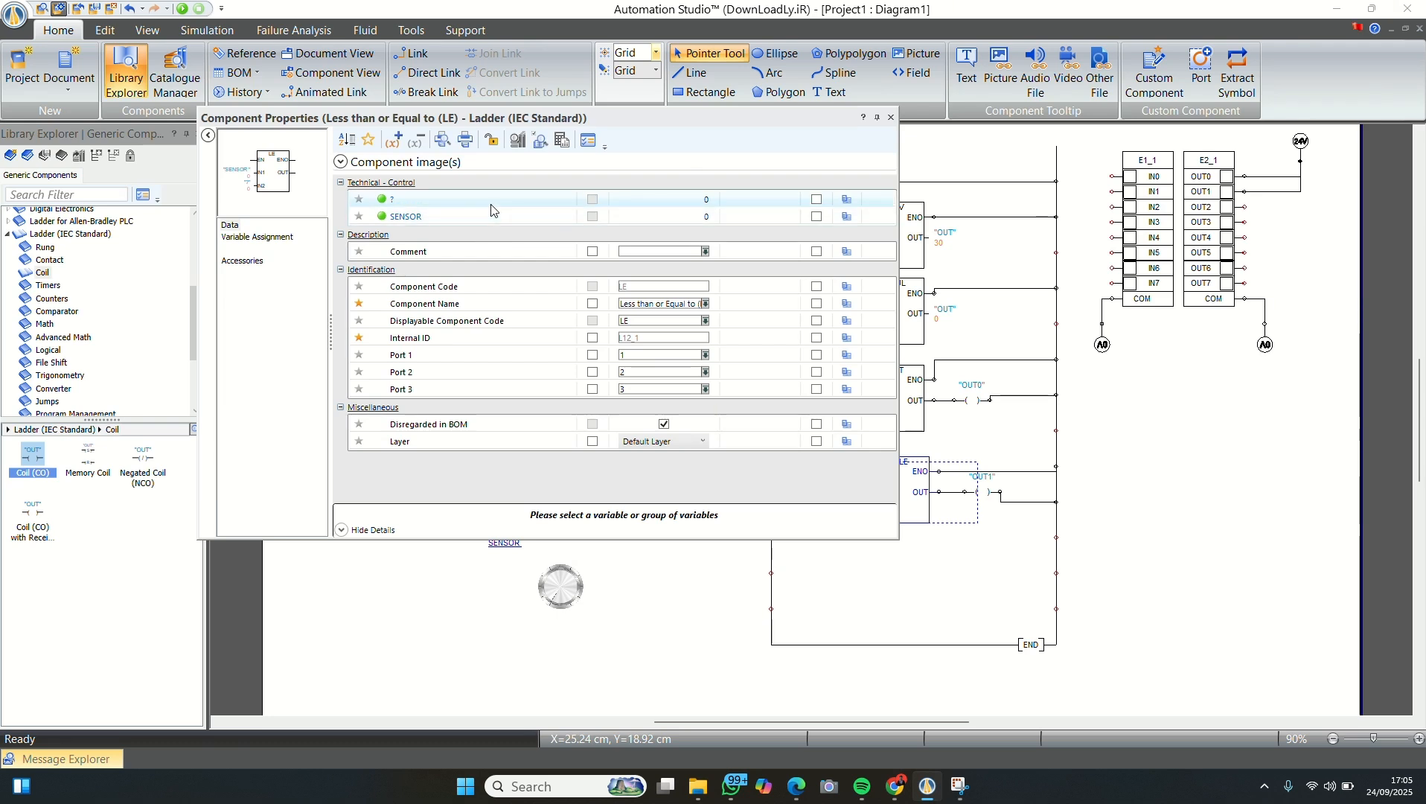
left_click(491, 205)
left_click(708, 202)
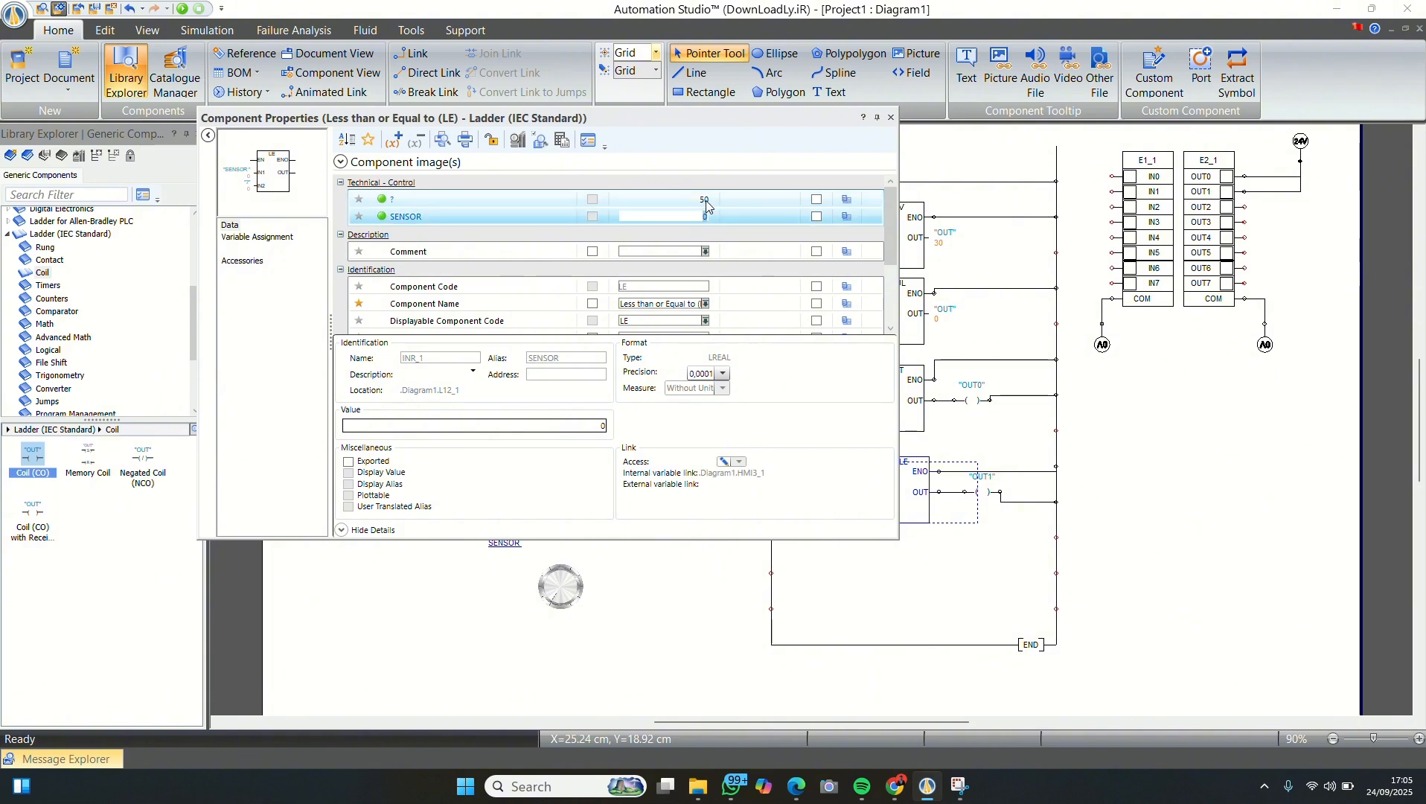
key("Return")
left_click(890, 117)
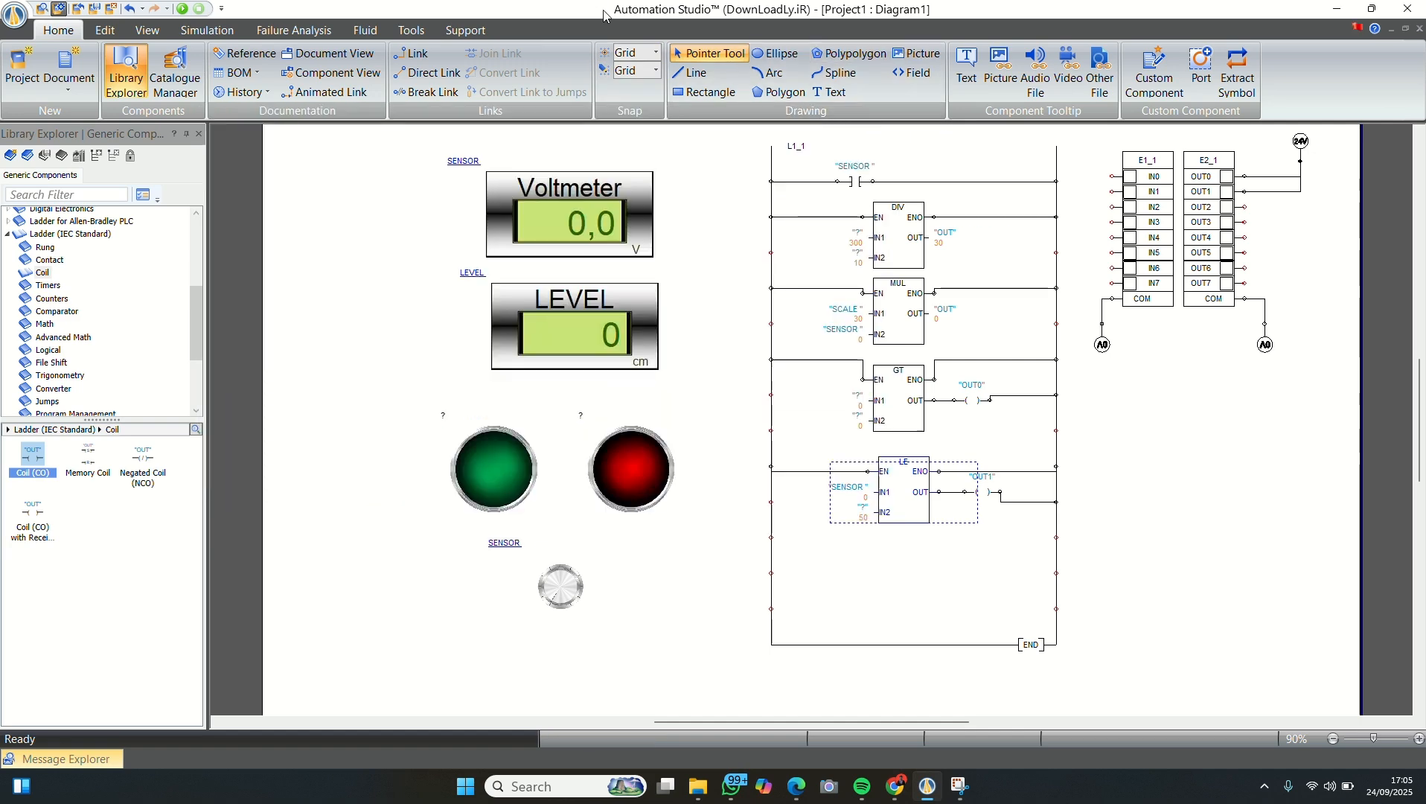
- Link the GT comparator's first input, INR_1, to the LEVEL variable
double_click(901, 404)
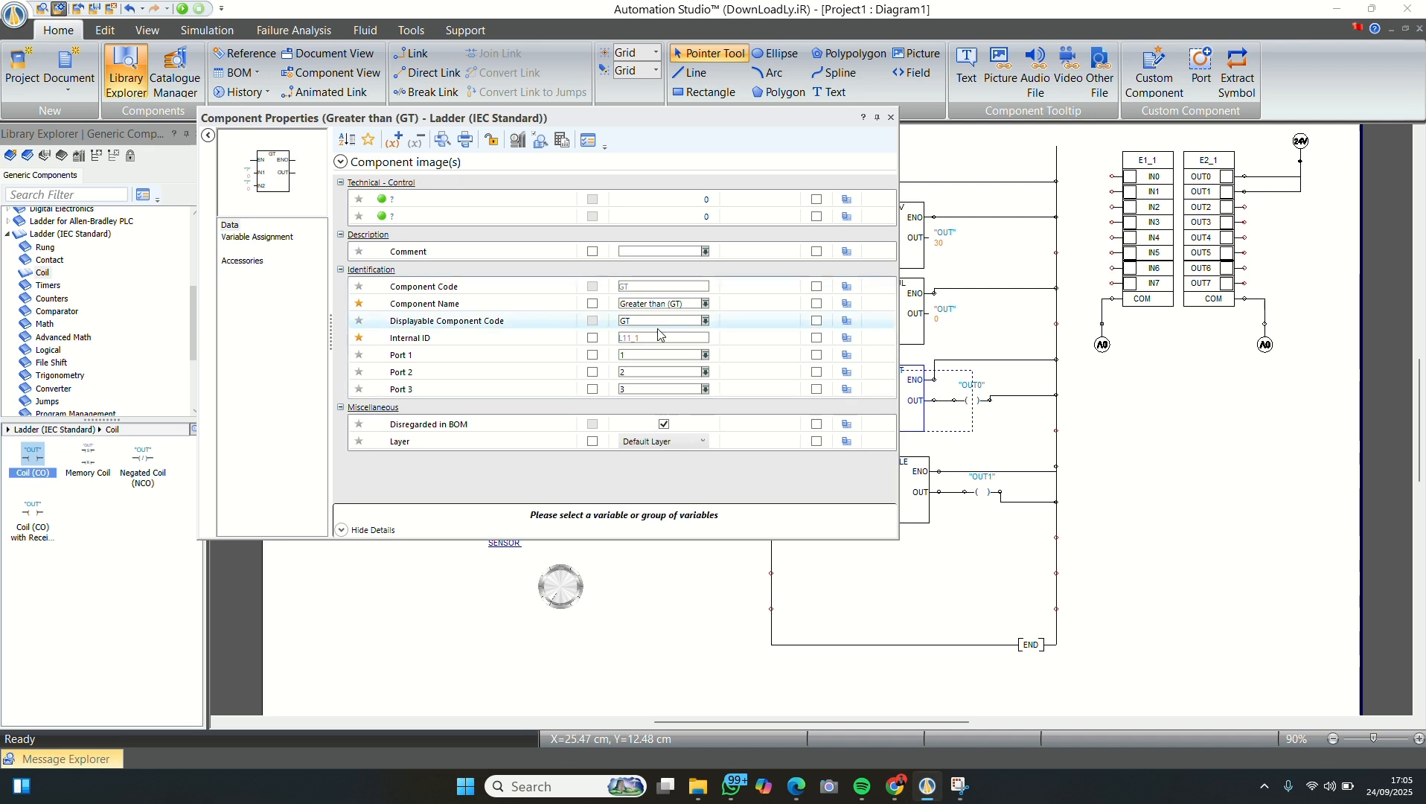
left_click(246, 236)
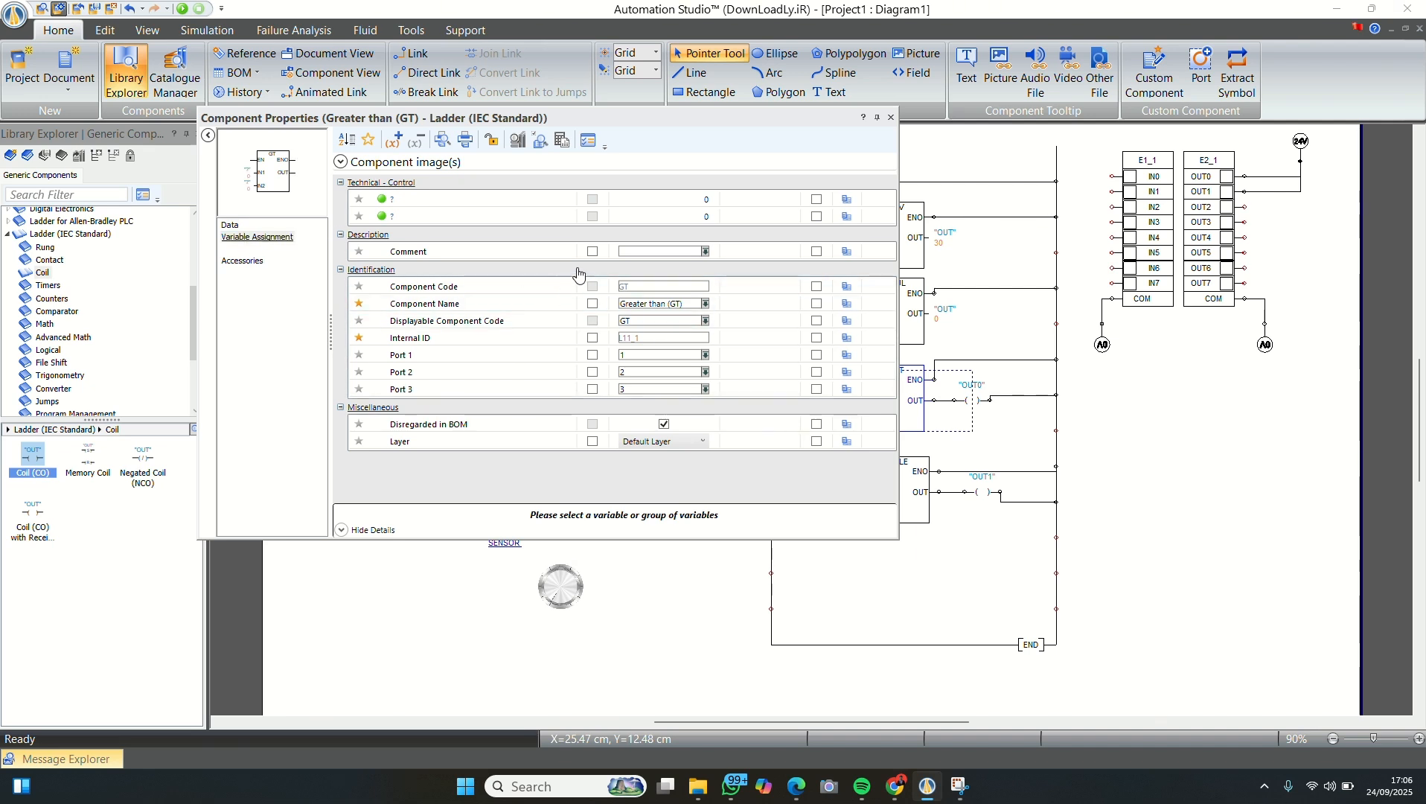
left_click_drag(482, 381, 577, 379)
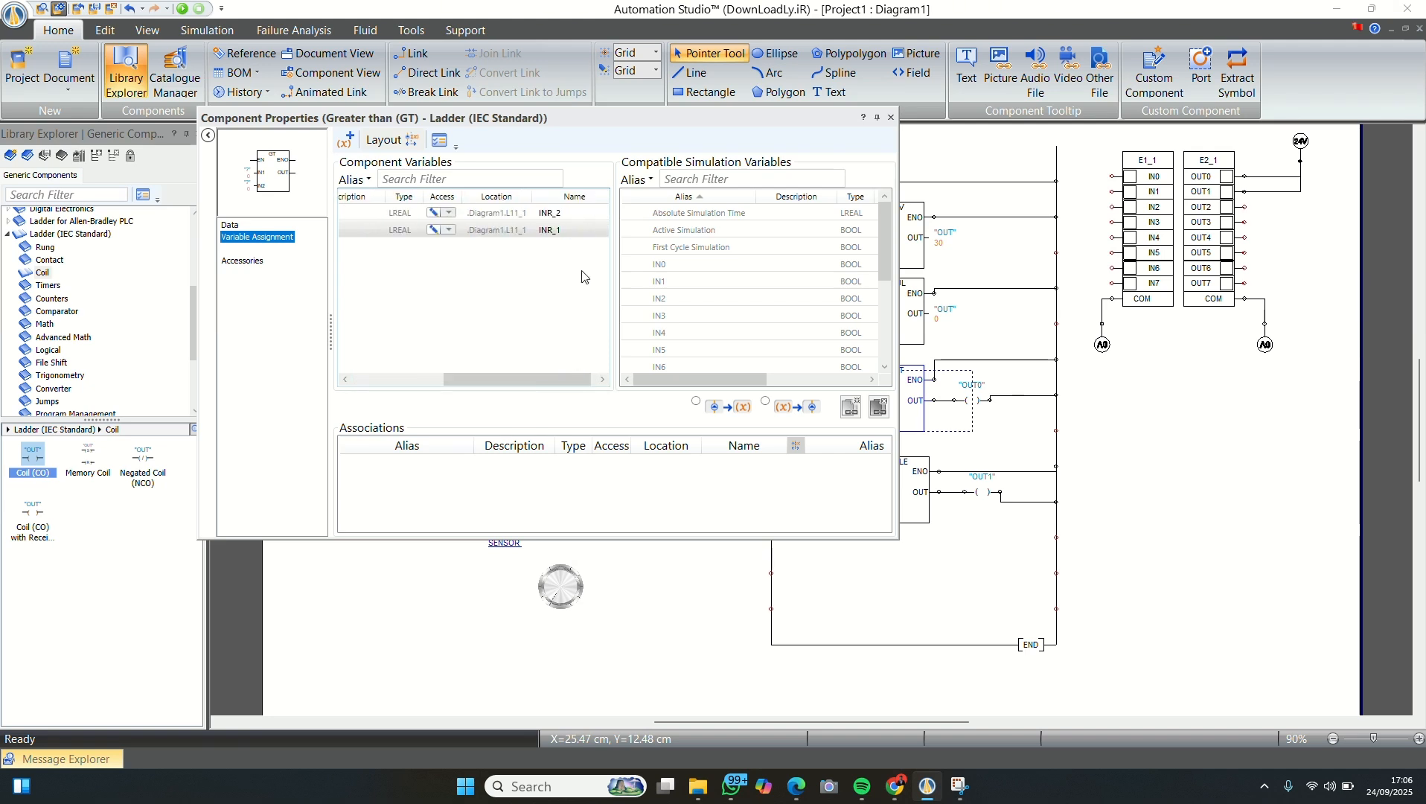
scroll(744, 283, "down", 3)
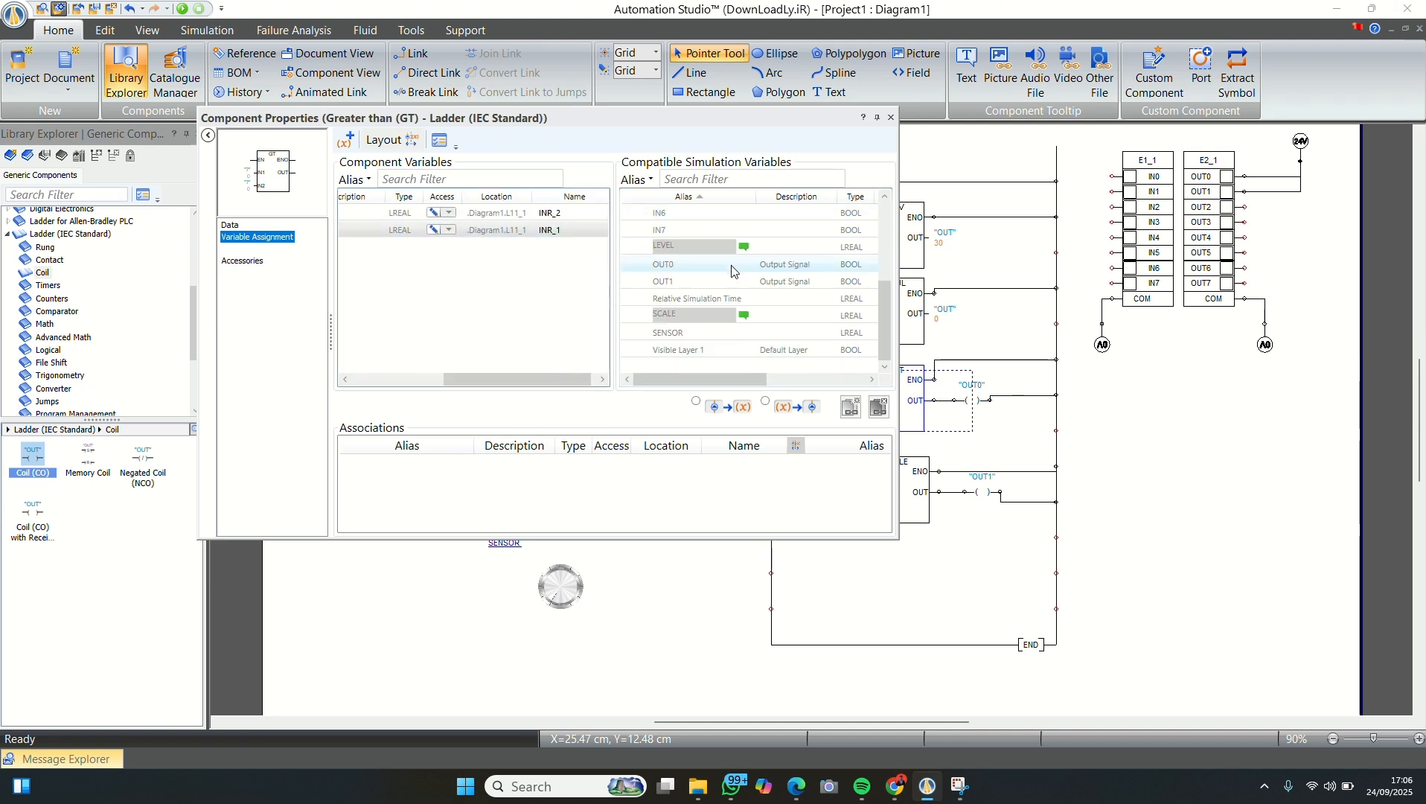
double_click(799, 250)
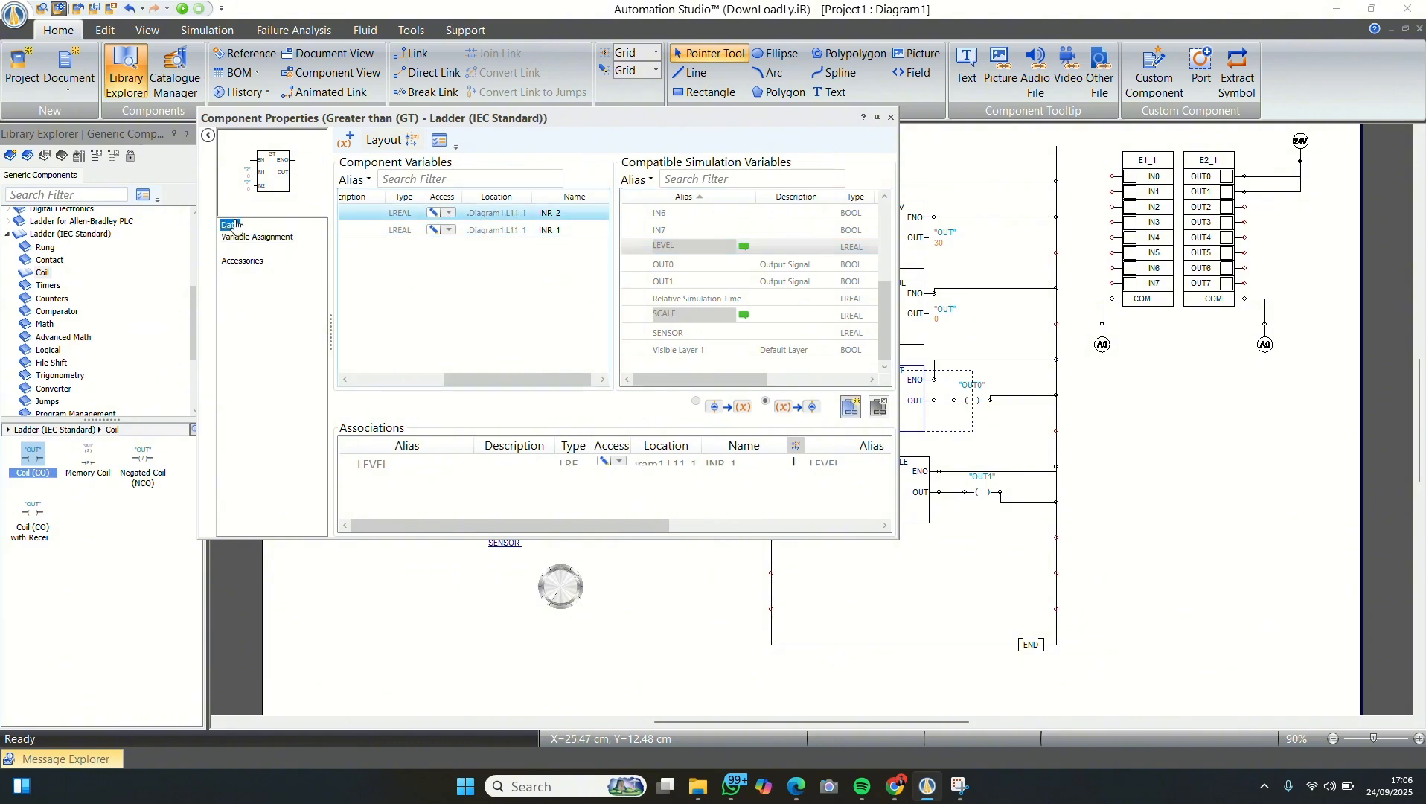
- Set the GT comparator's unassigned second input to 250
left_click(230, 225)
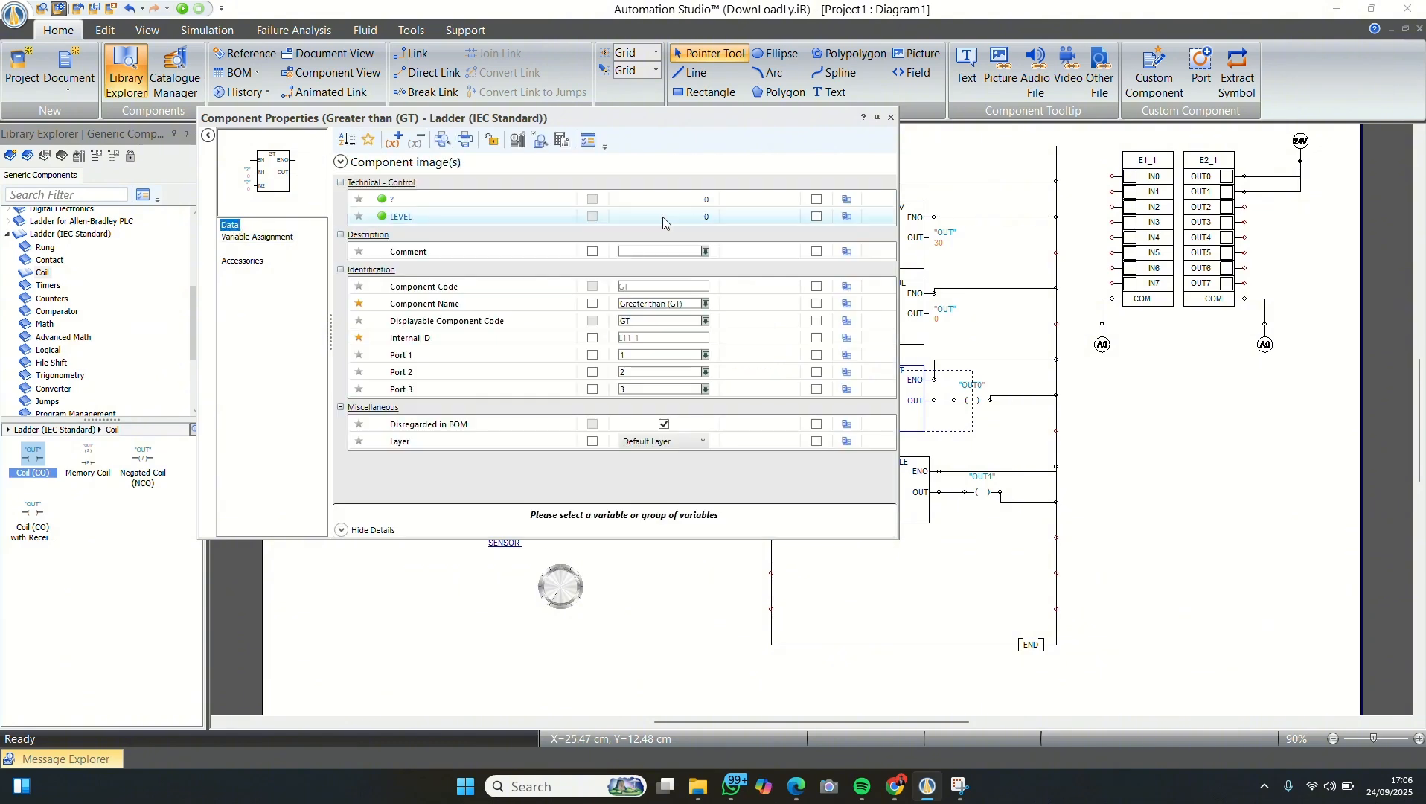
left_click(708, 201)
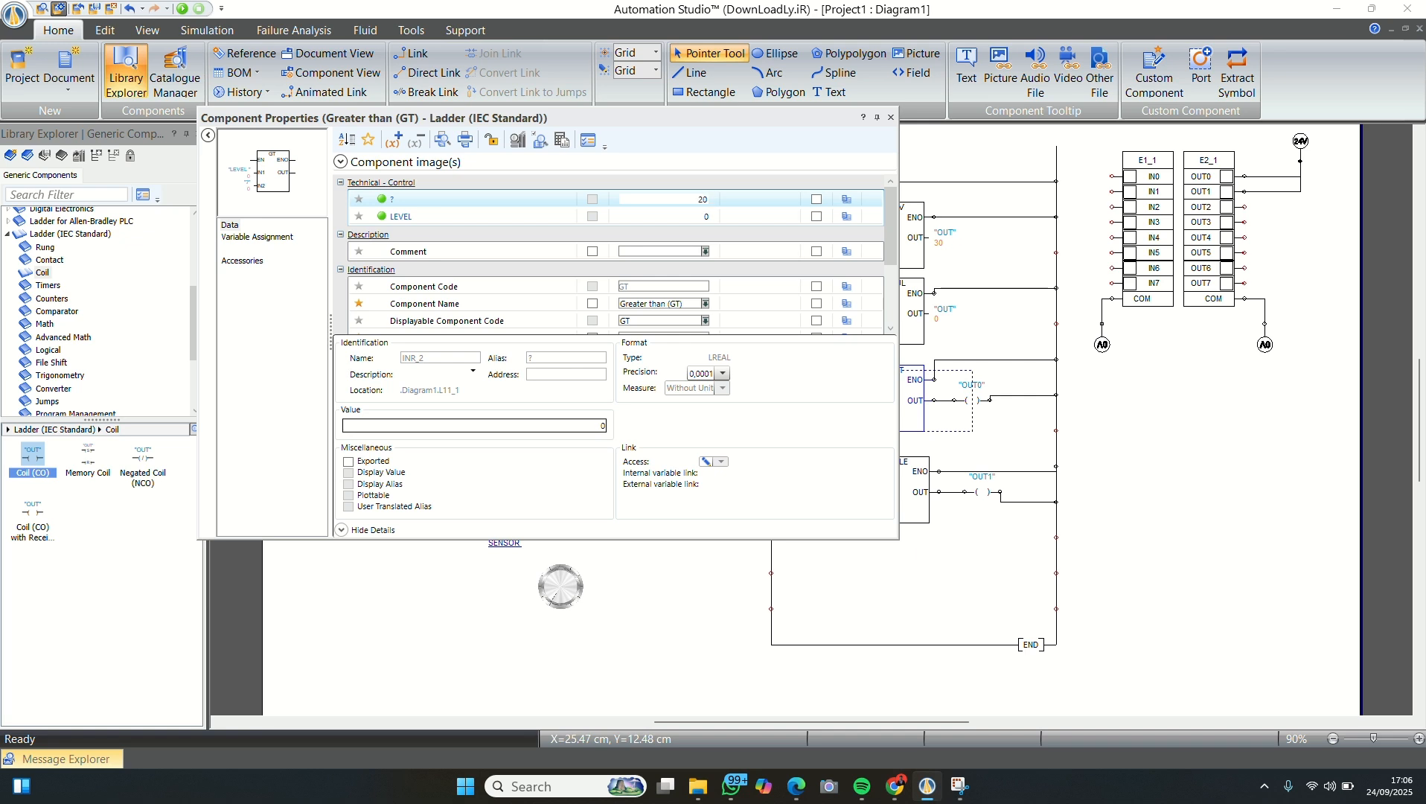
key("Return")
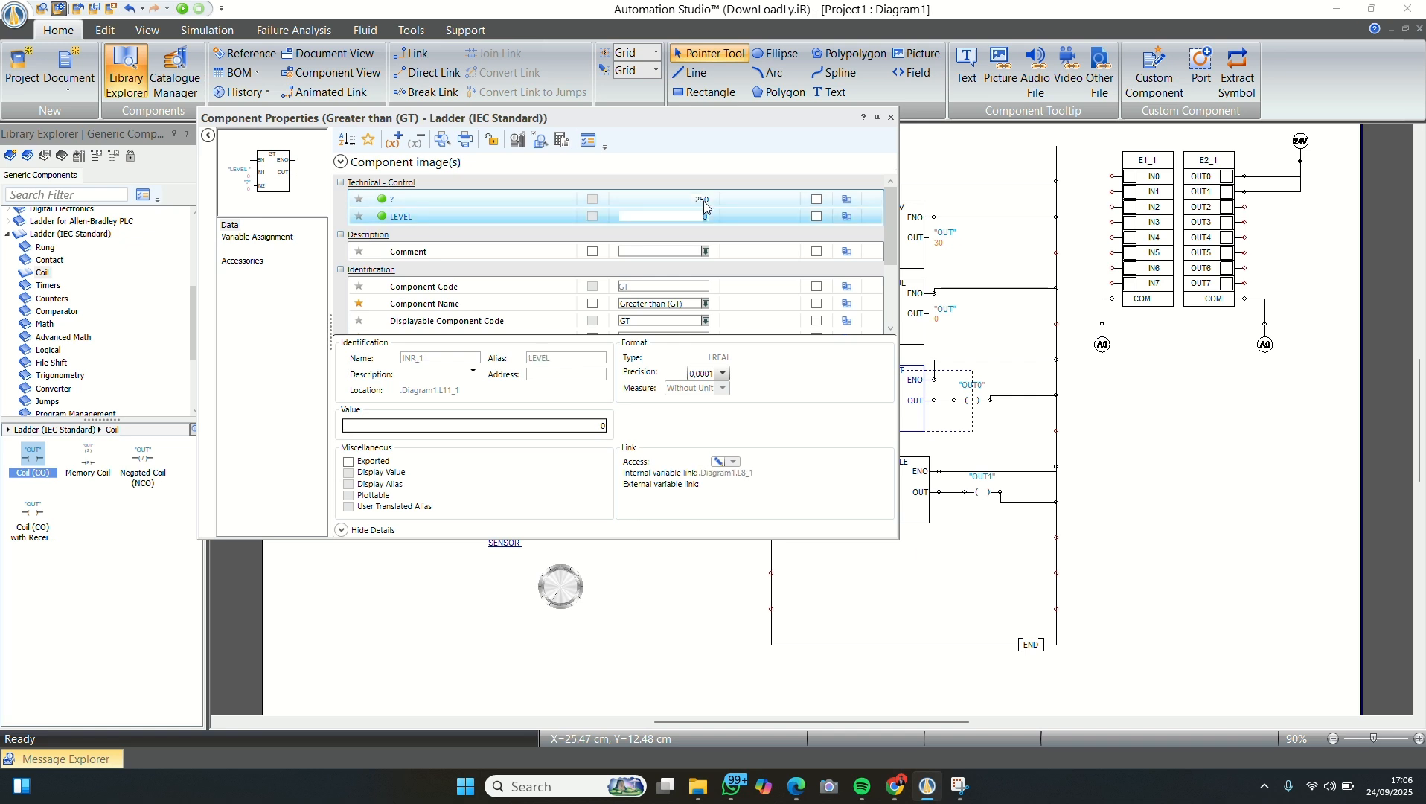
left_click(891, 118)
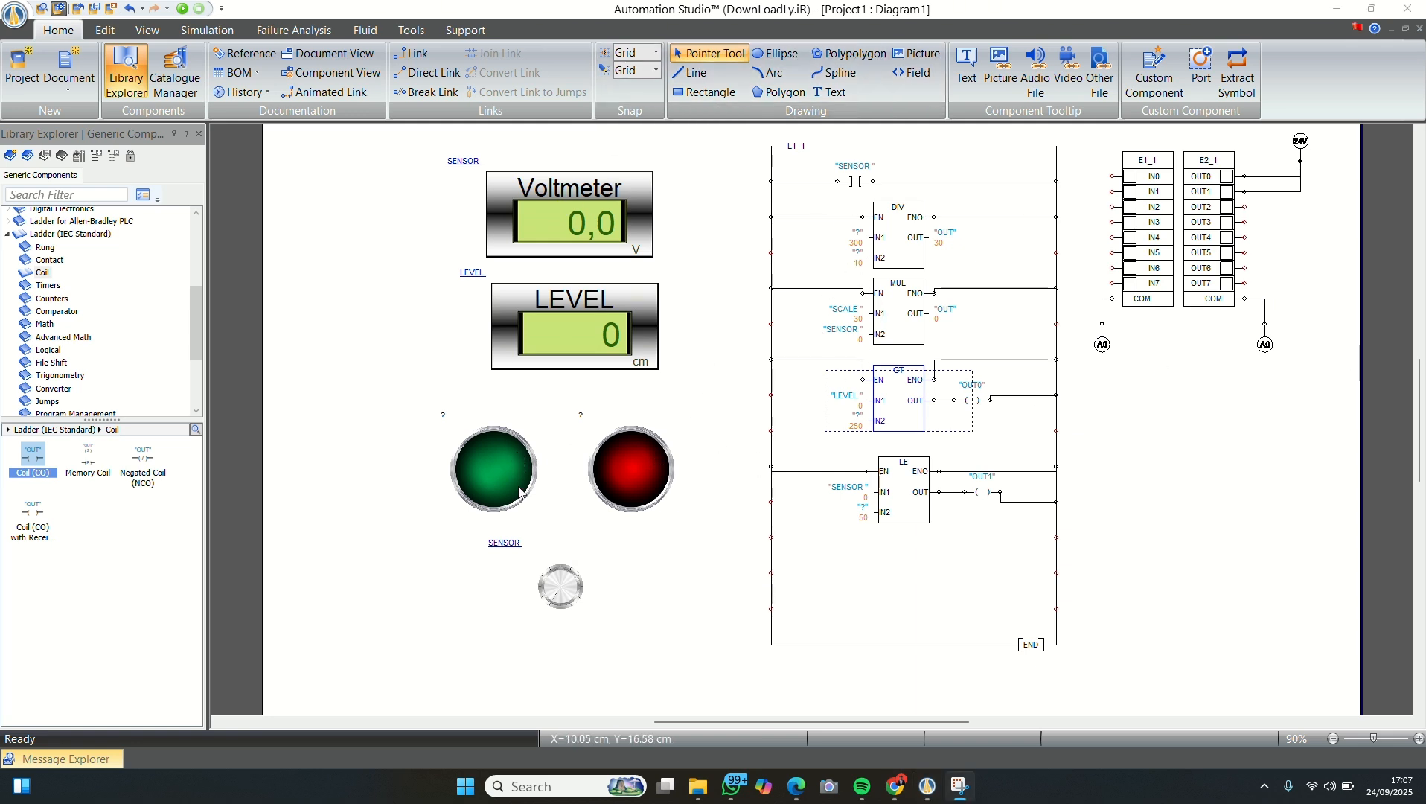
- Recheck the lamp conditions in the assignment PDF in Chrome, and link the green pilot light to the OUT0 variable in Automation Studio
left_click(896, 787)
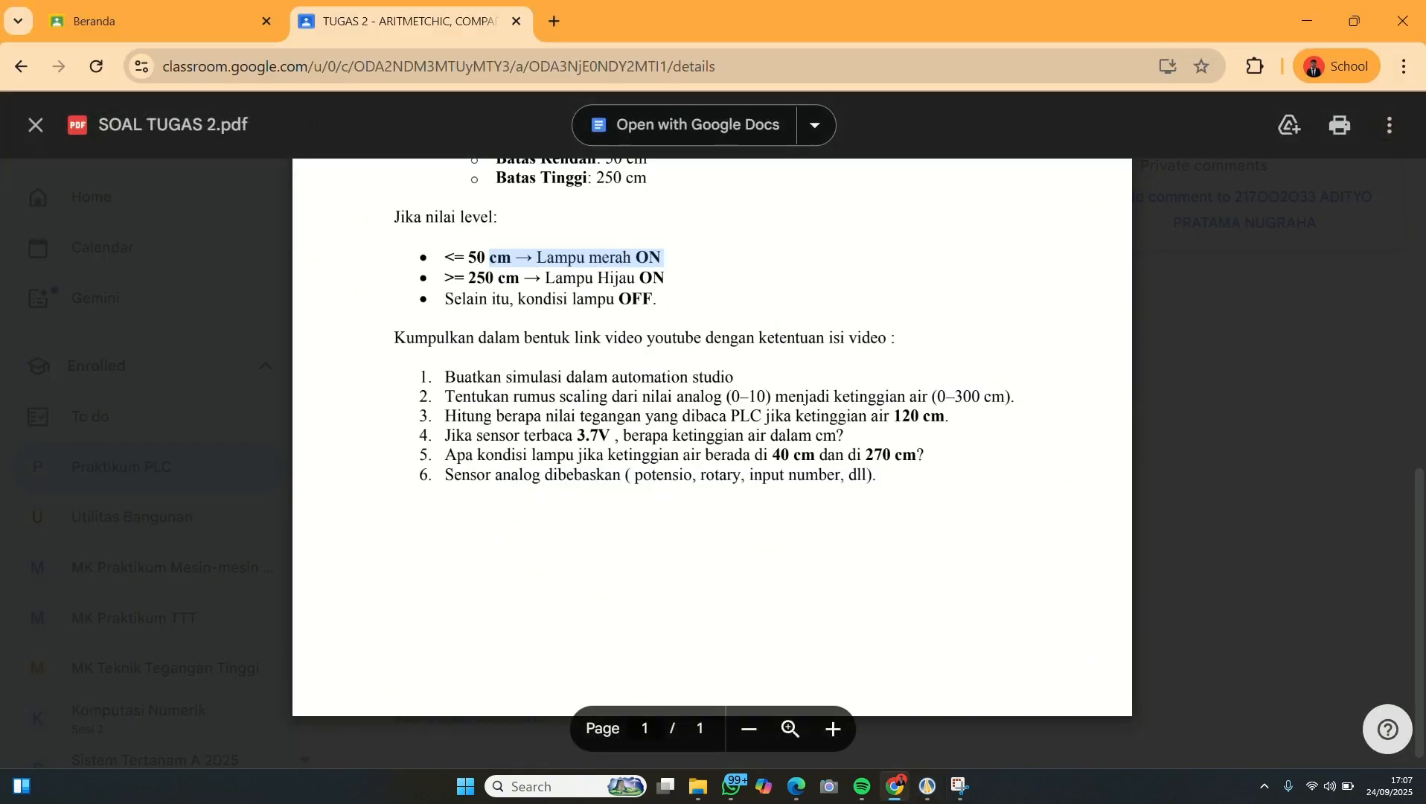
left_click(928, 786)
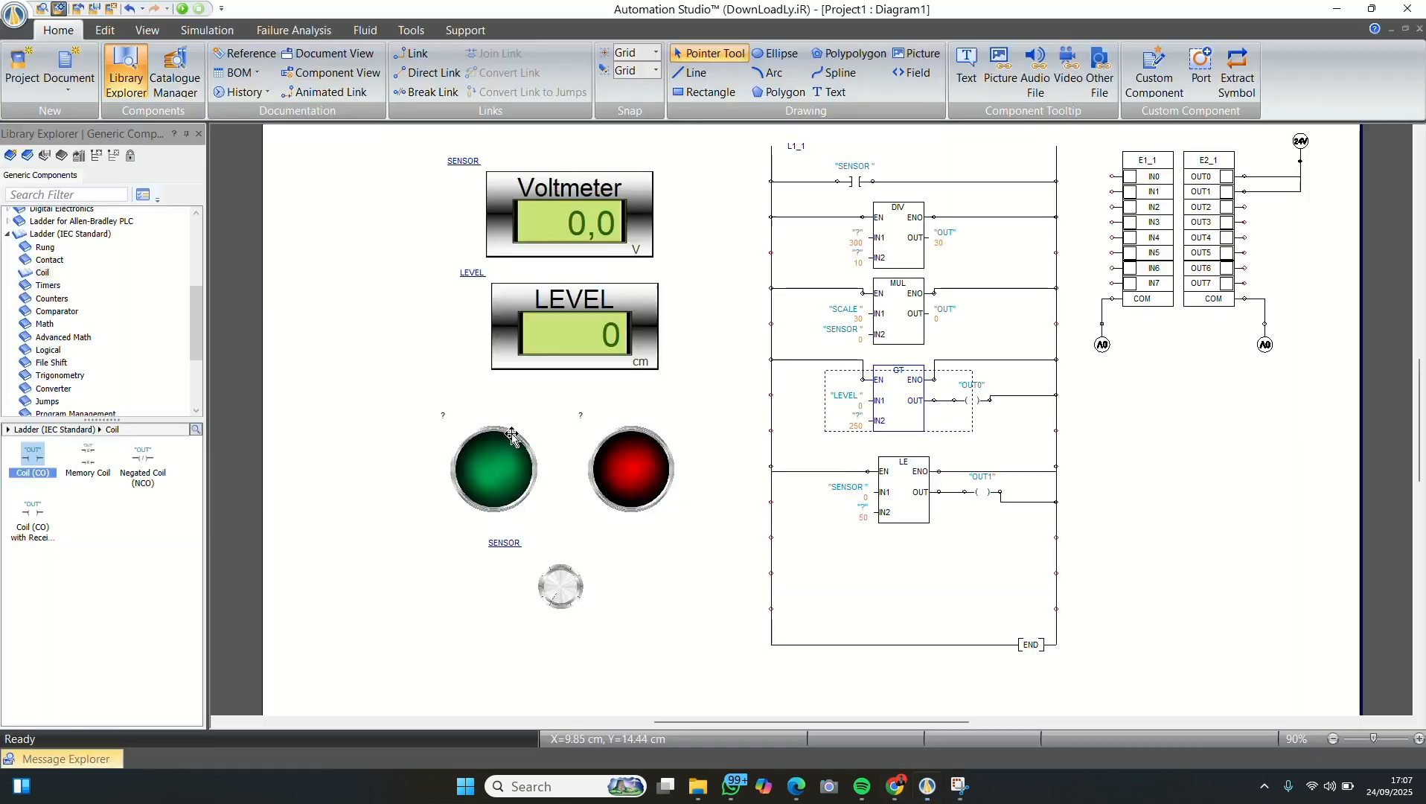
double_click(527, 472)
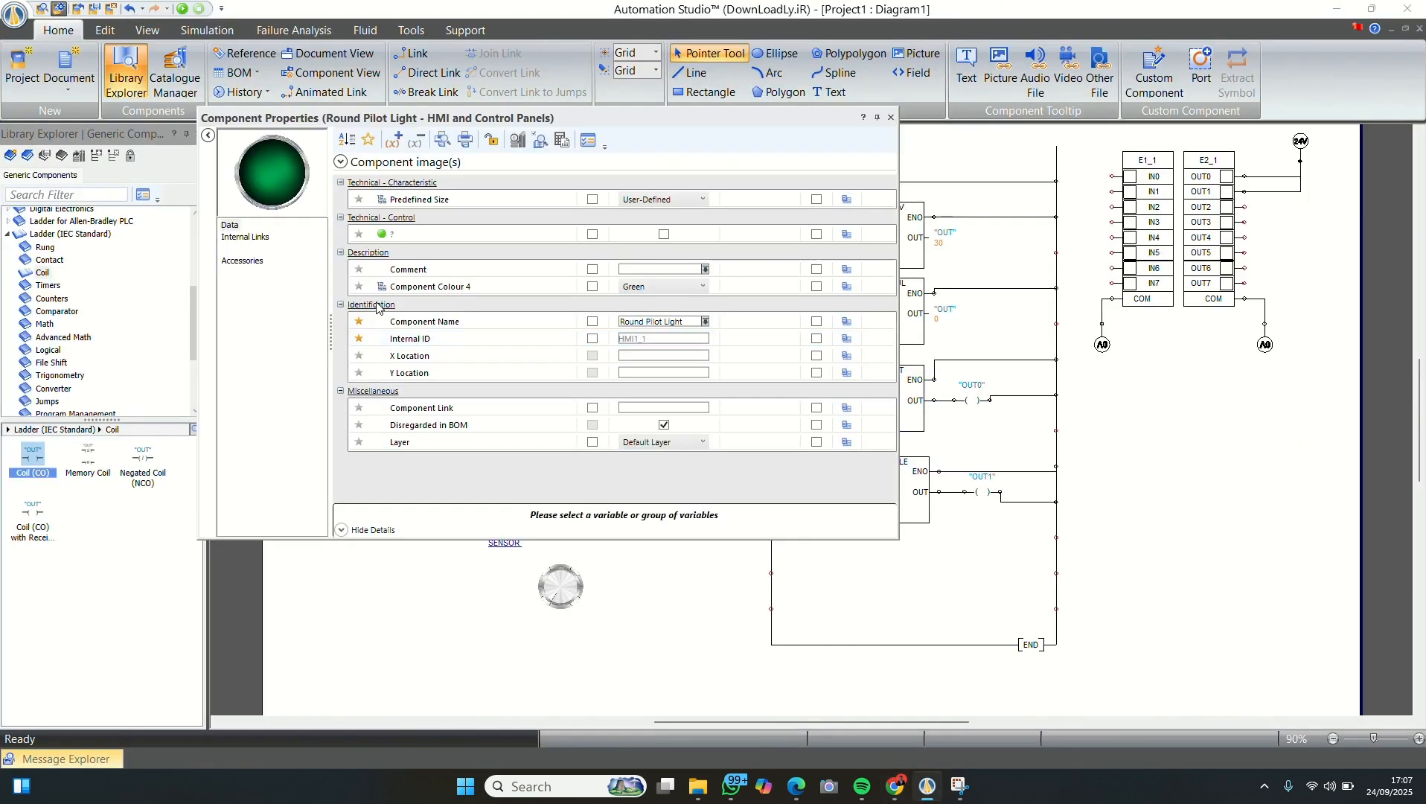
left_click(246, 237)
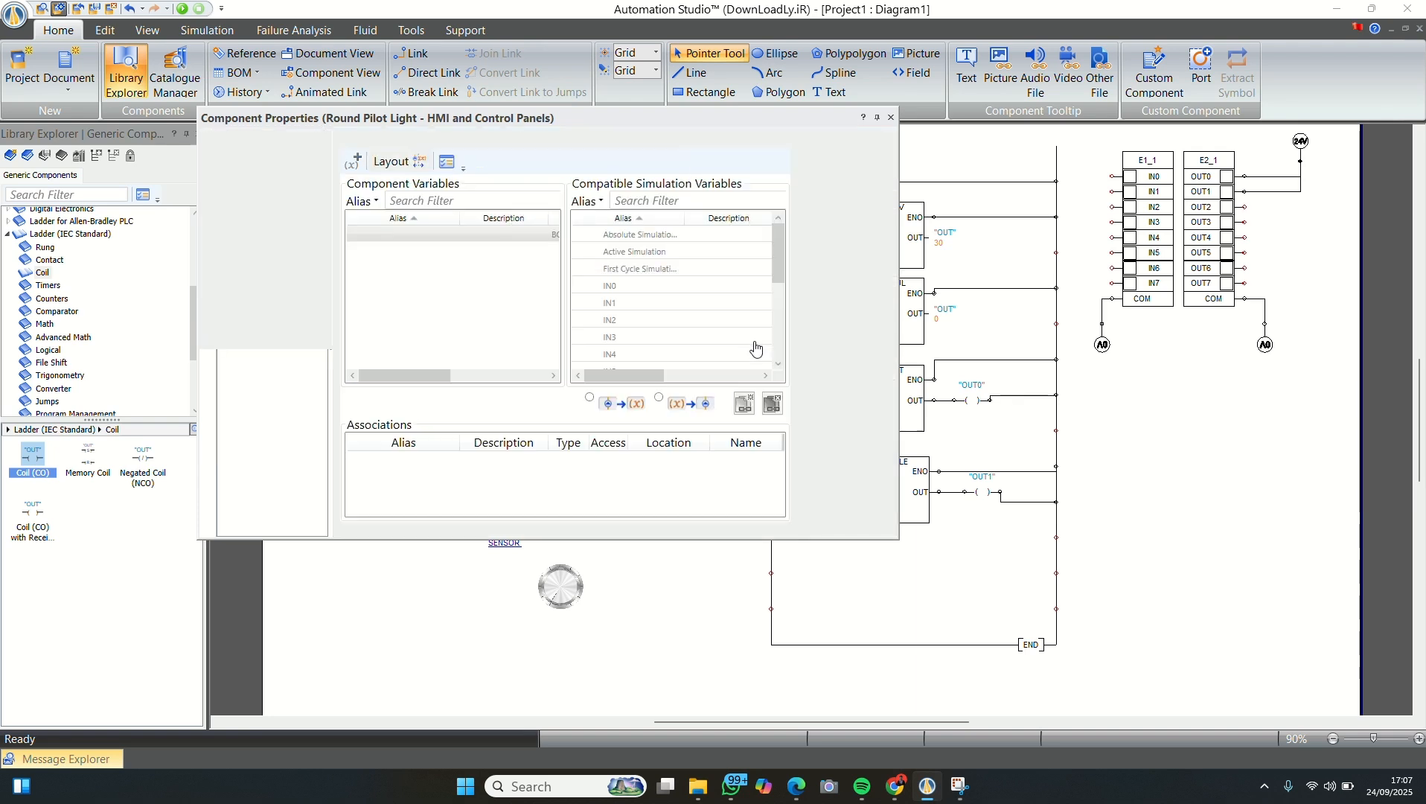
scroll(748, 320, "down", 3)
scroll(674, 311, "up", 3)
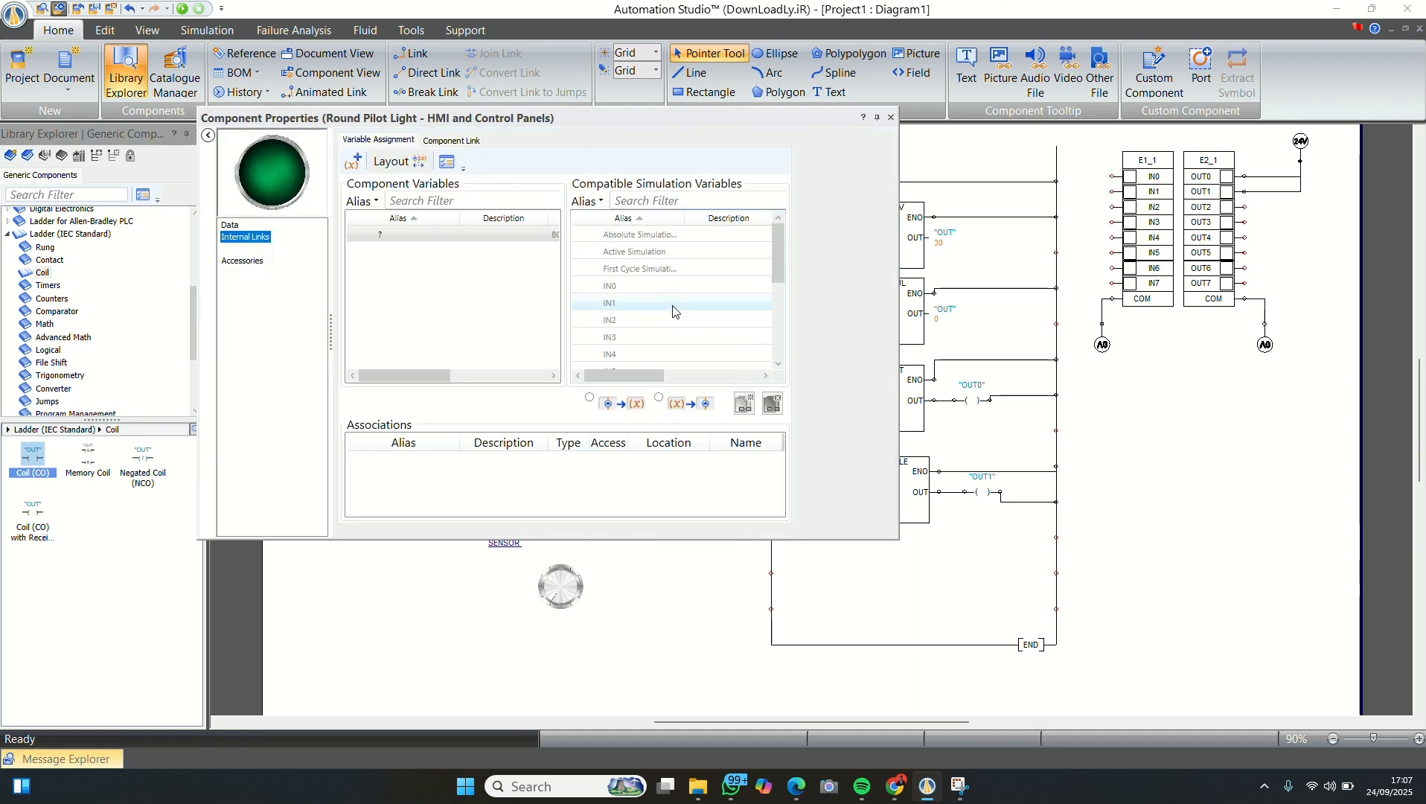
scroll(674, 311, "down", 3)
scroll(674, 307, "up", 3)
scroll(685, 281, "down", 3)
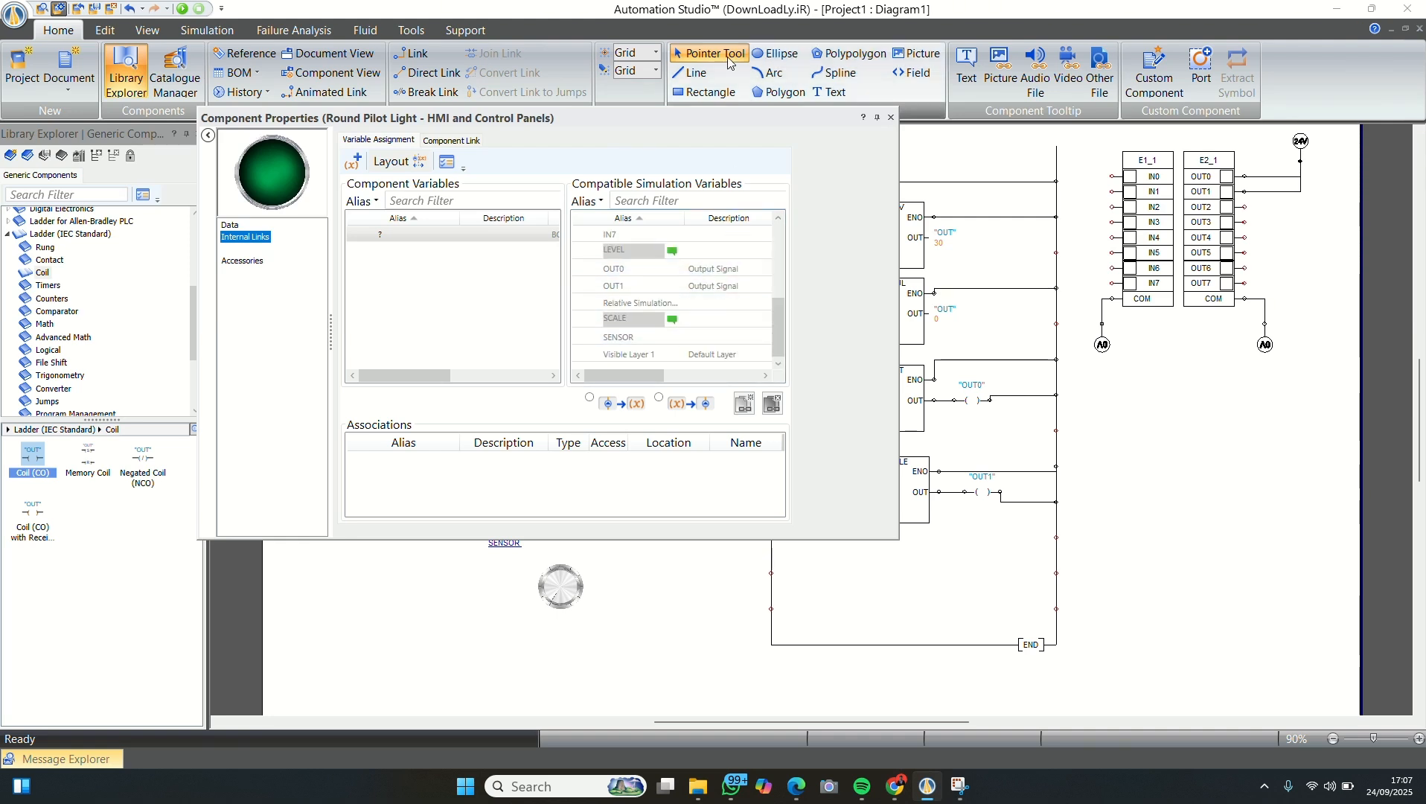
double_click(640, 270)
left_click(891, 117)
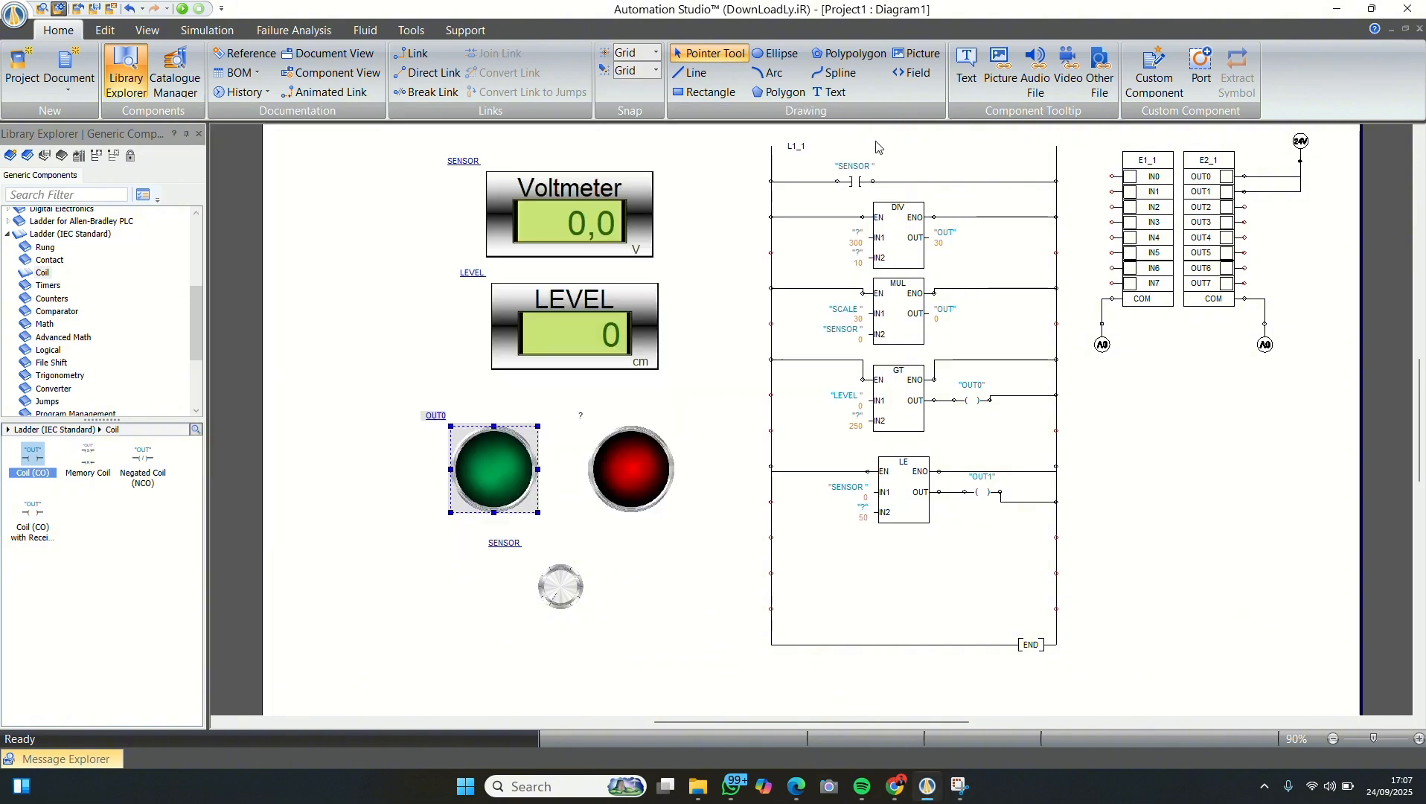
- Link the red pilot light's variable to OUT1
double_click(667, 419)
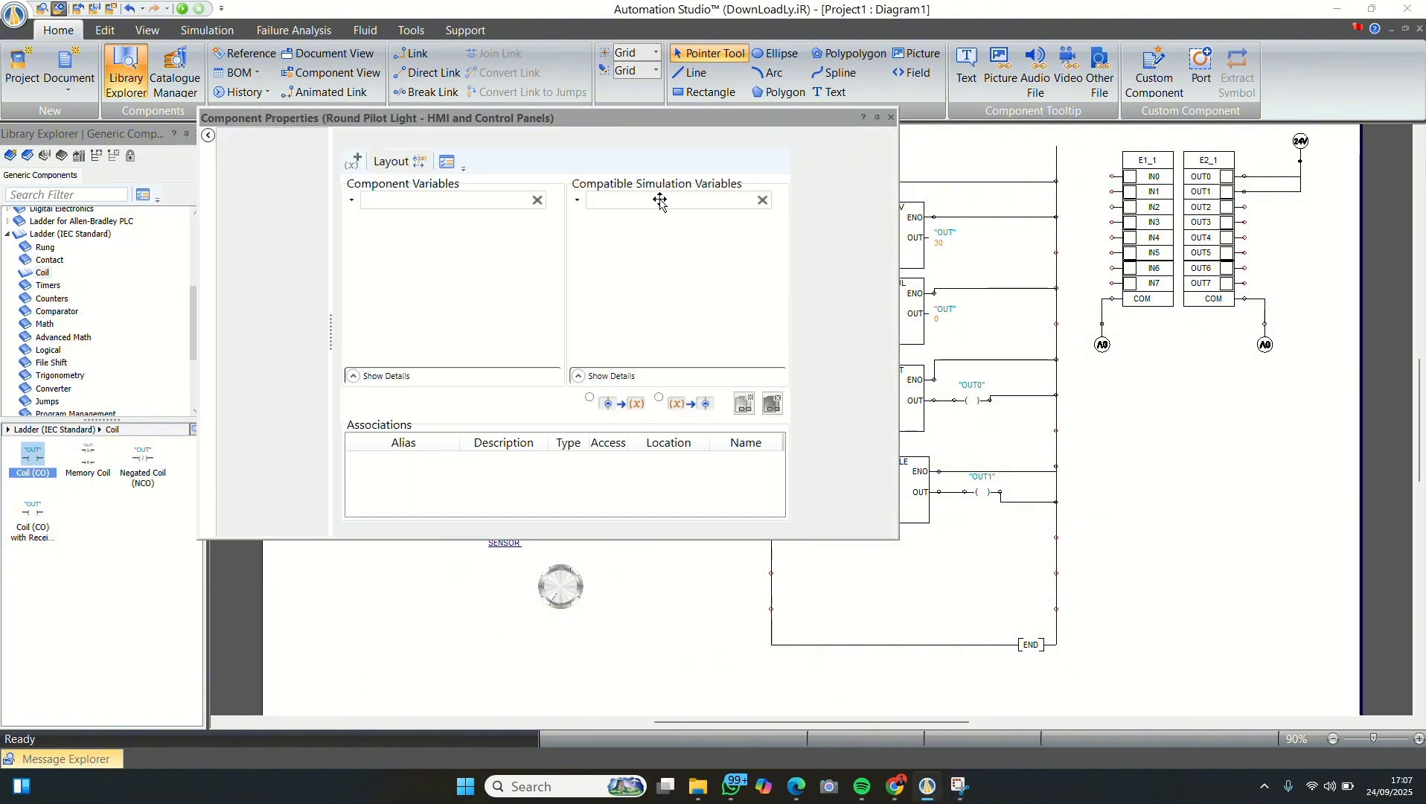
scroll(644, 291, "down", 4)
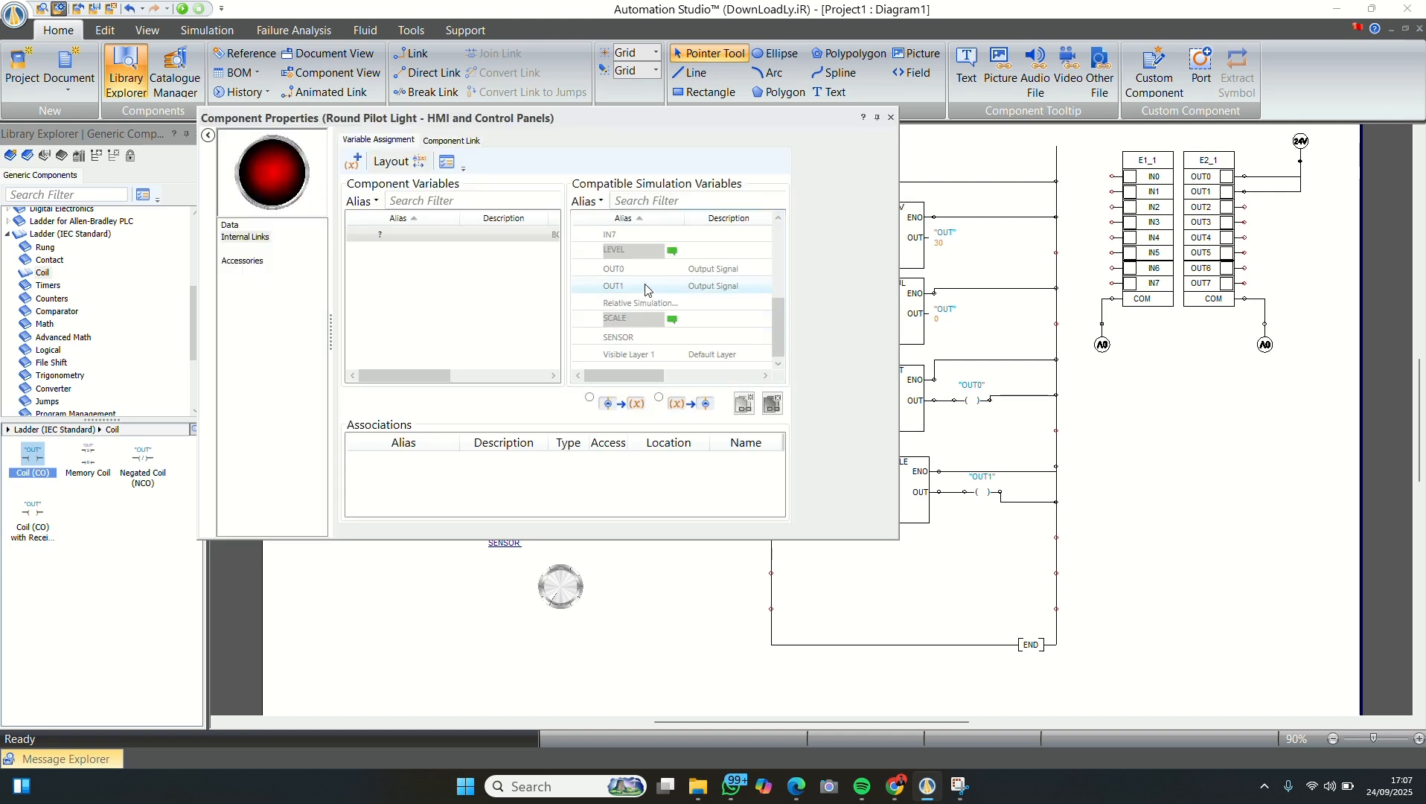
double_click(667, 287)
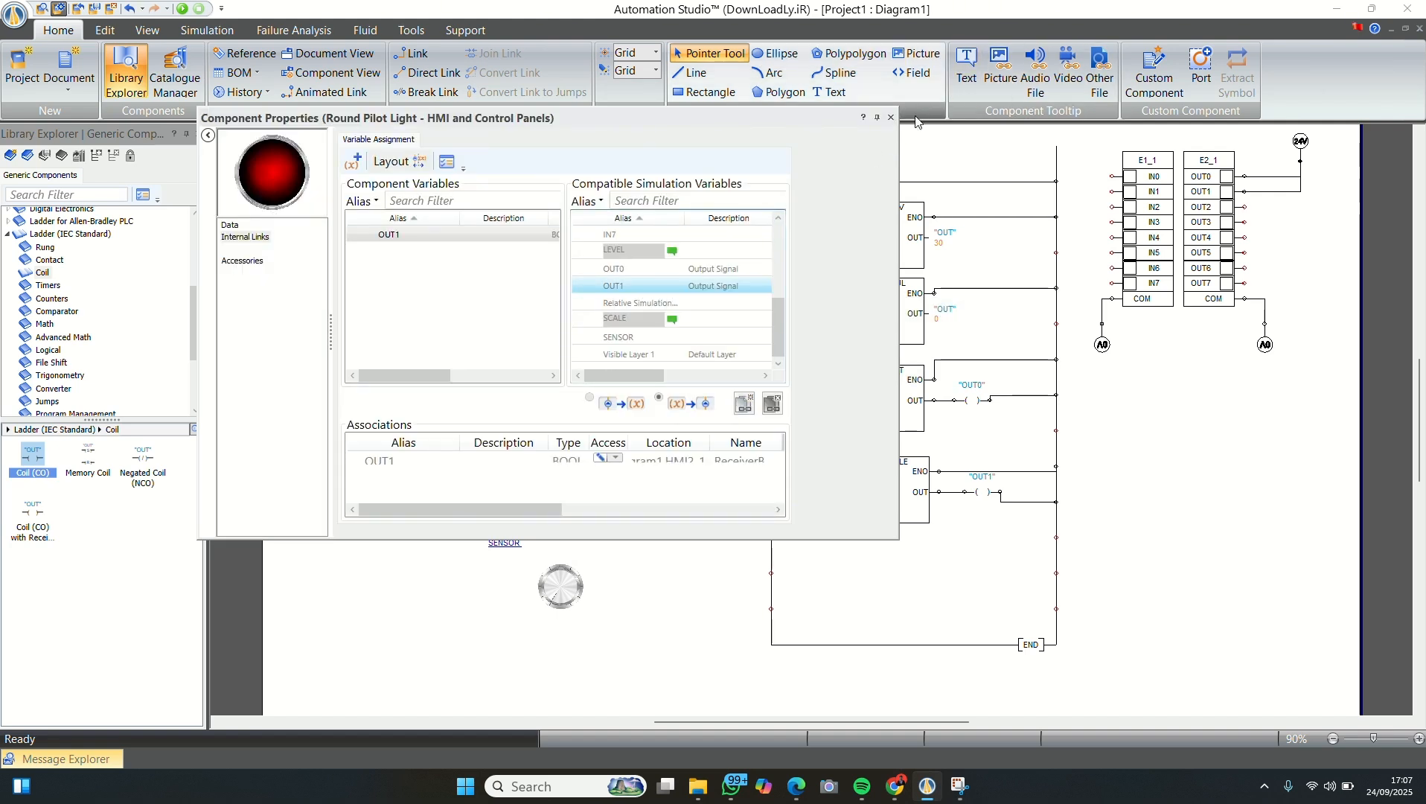
- Test the ladder program in simulation by turning the sensor knob to about 4.6 V, and stop the simulation
left_click(891, 117)
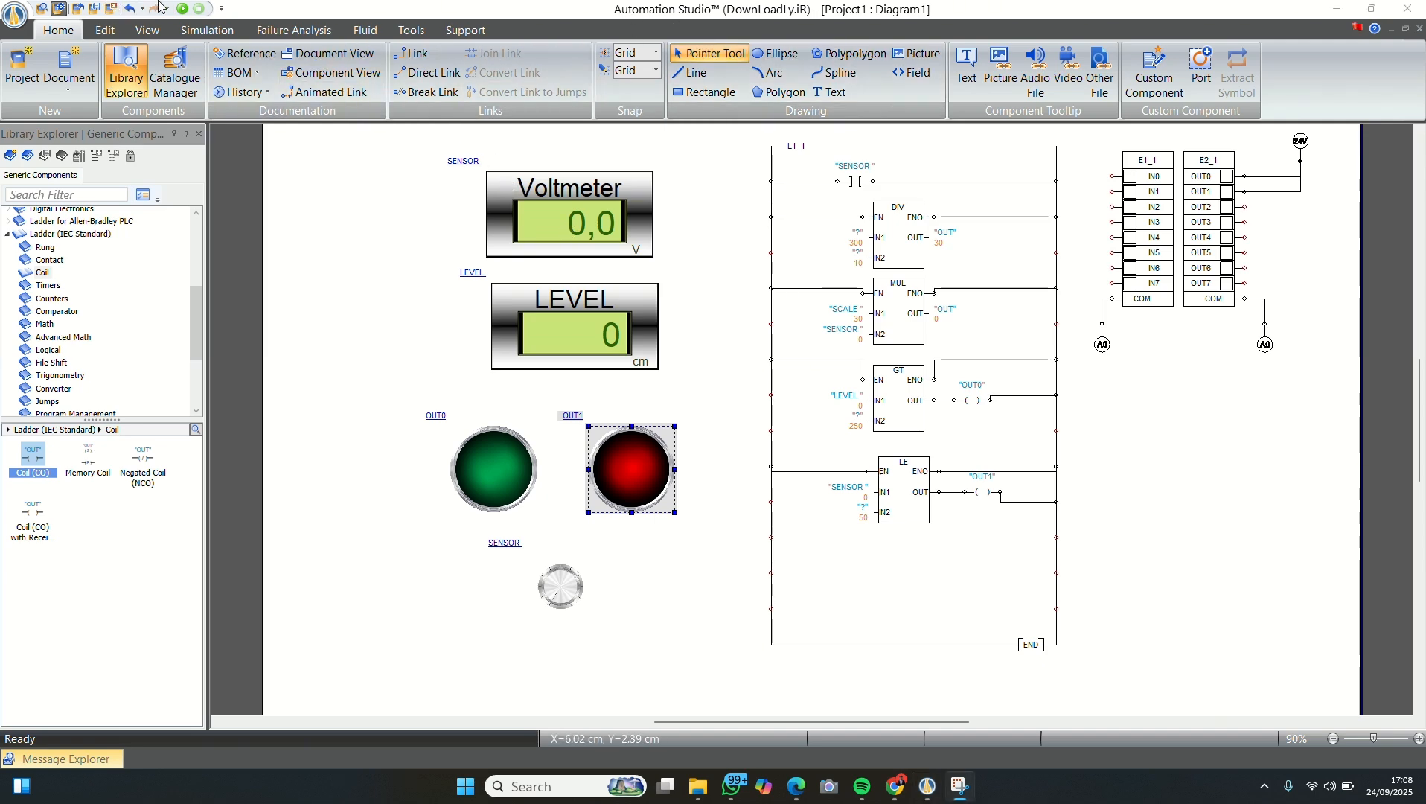
left_click(182, 8)
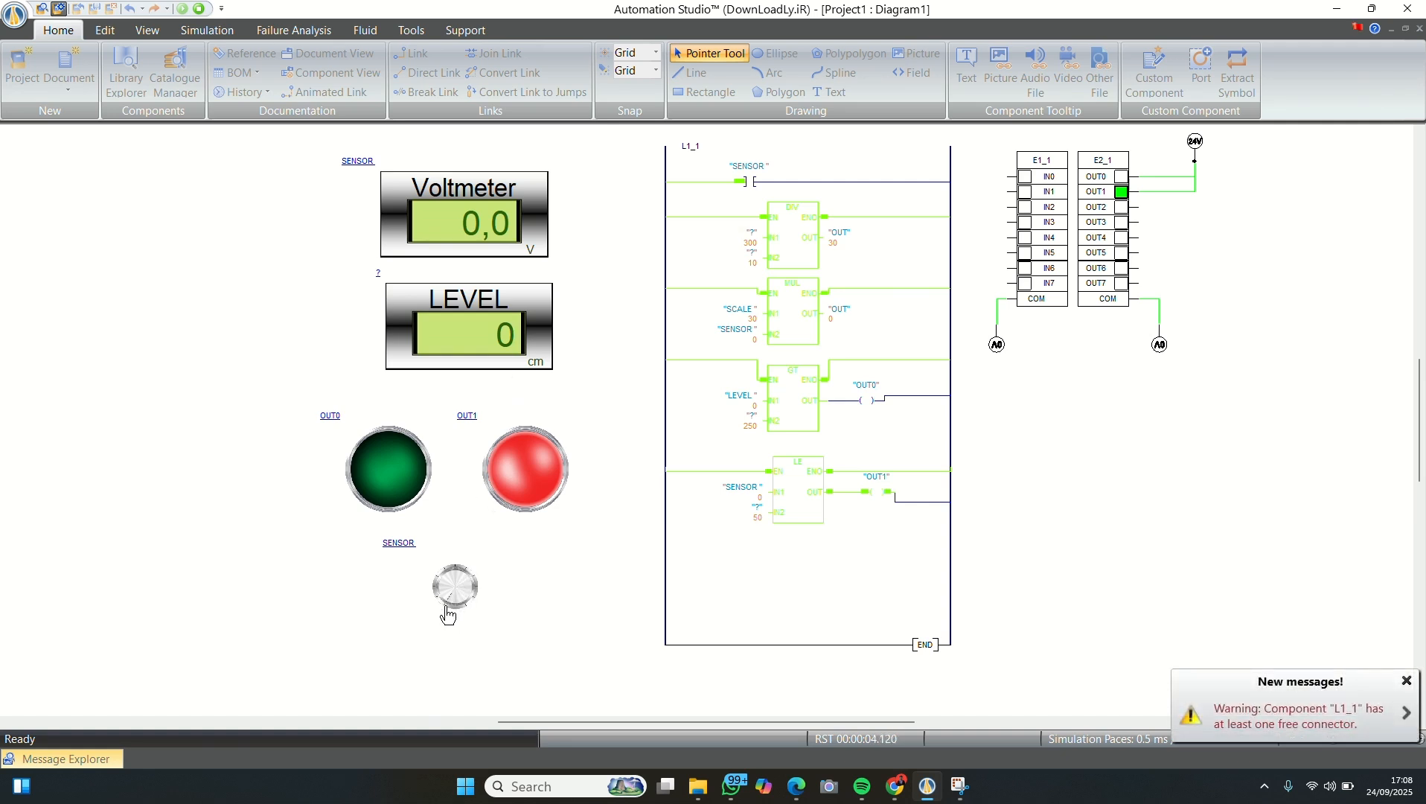
mouse_move(447, 615)
left_mouse_down()
mouse_move(441, 571)
mouse_move(457, 564)
mouse_move(470, 605)
left_mouse_up()
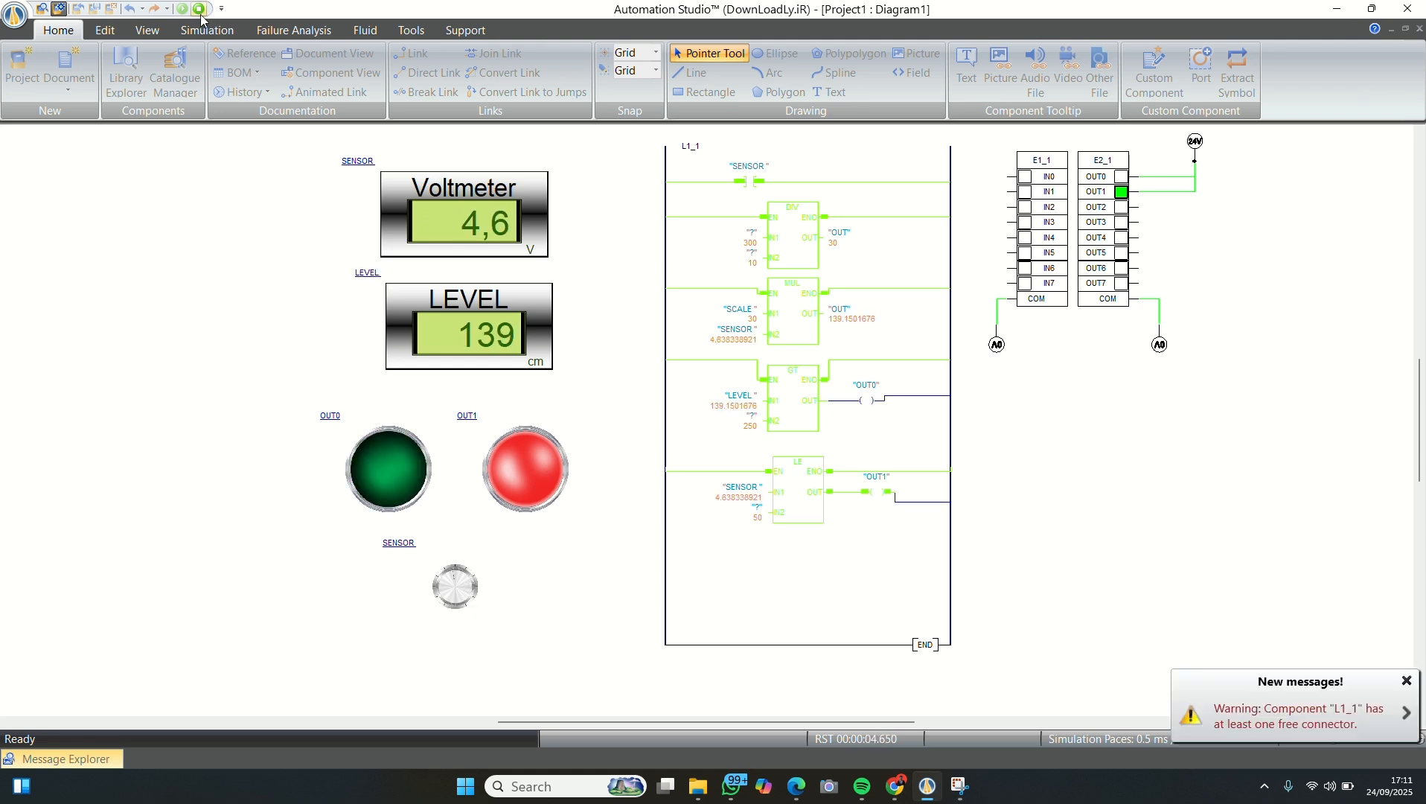
key("shift+F5")
- Replace the SENSOR link on the LE comparator's first input, INR_1, with the LEVEL variable
double_click(897, 487)
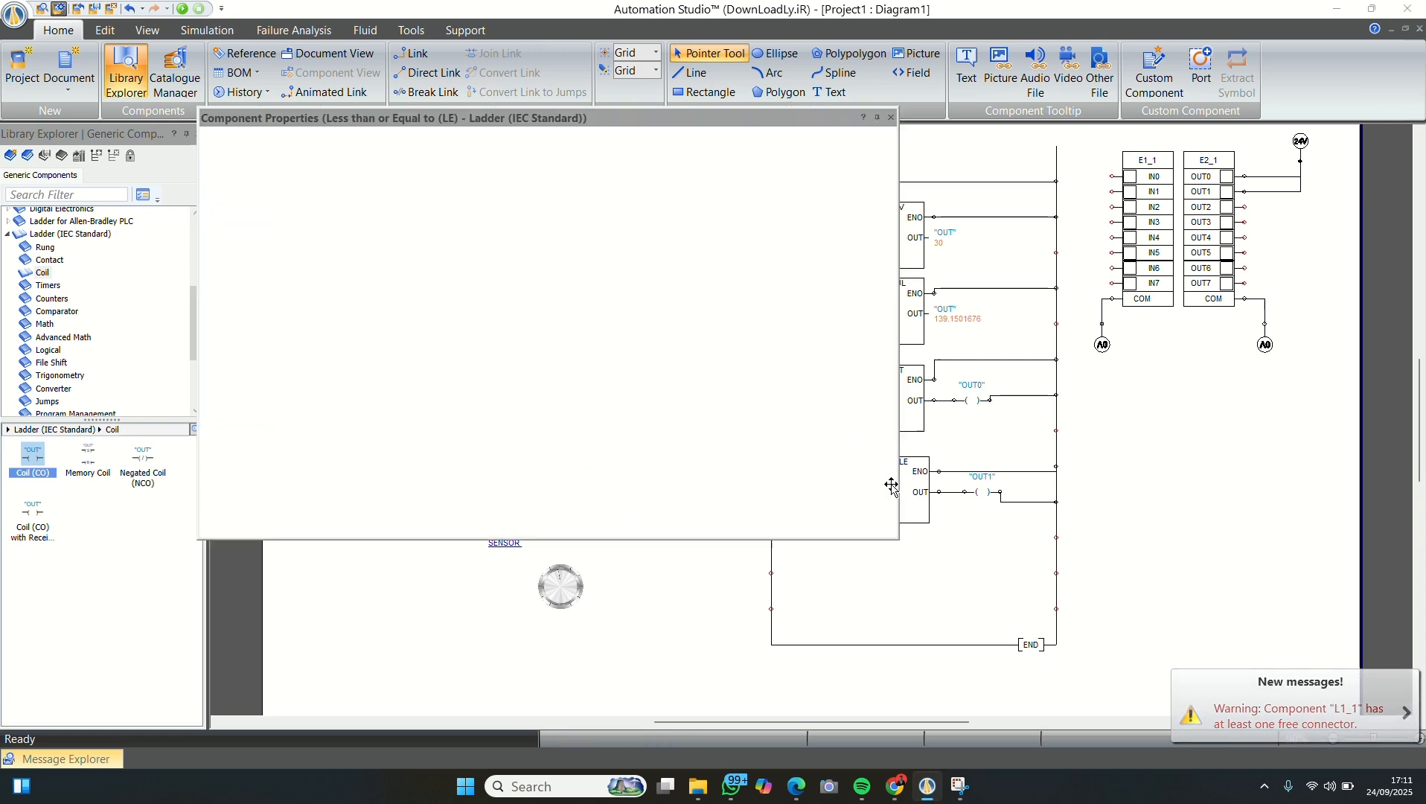
left_click(250, 238)
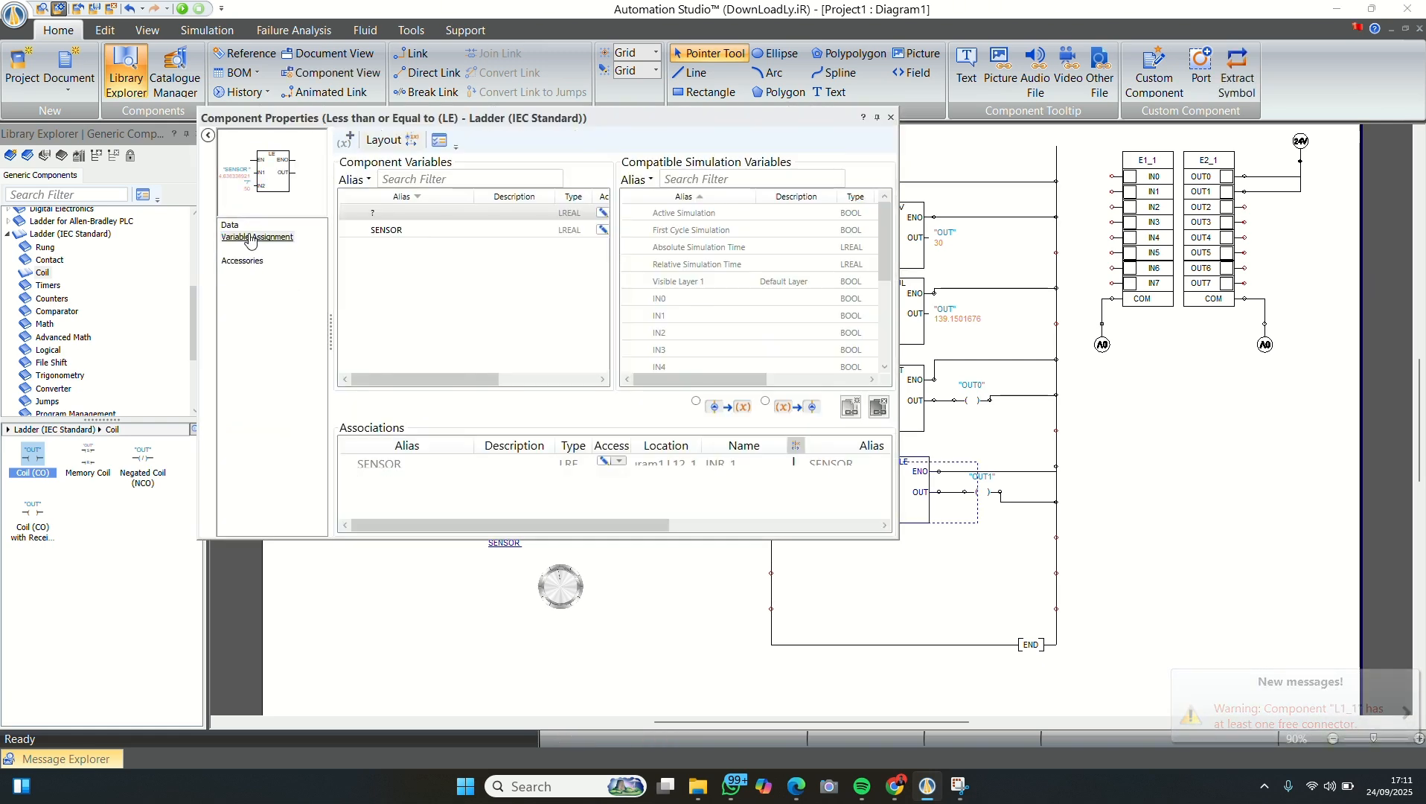
left_click(543, 215)
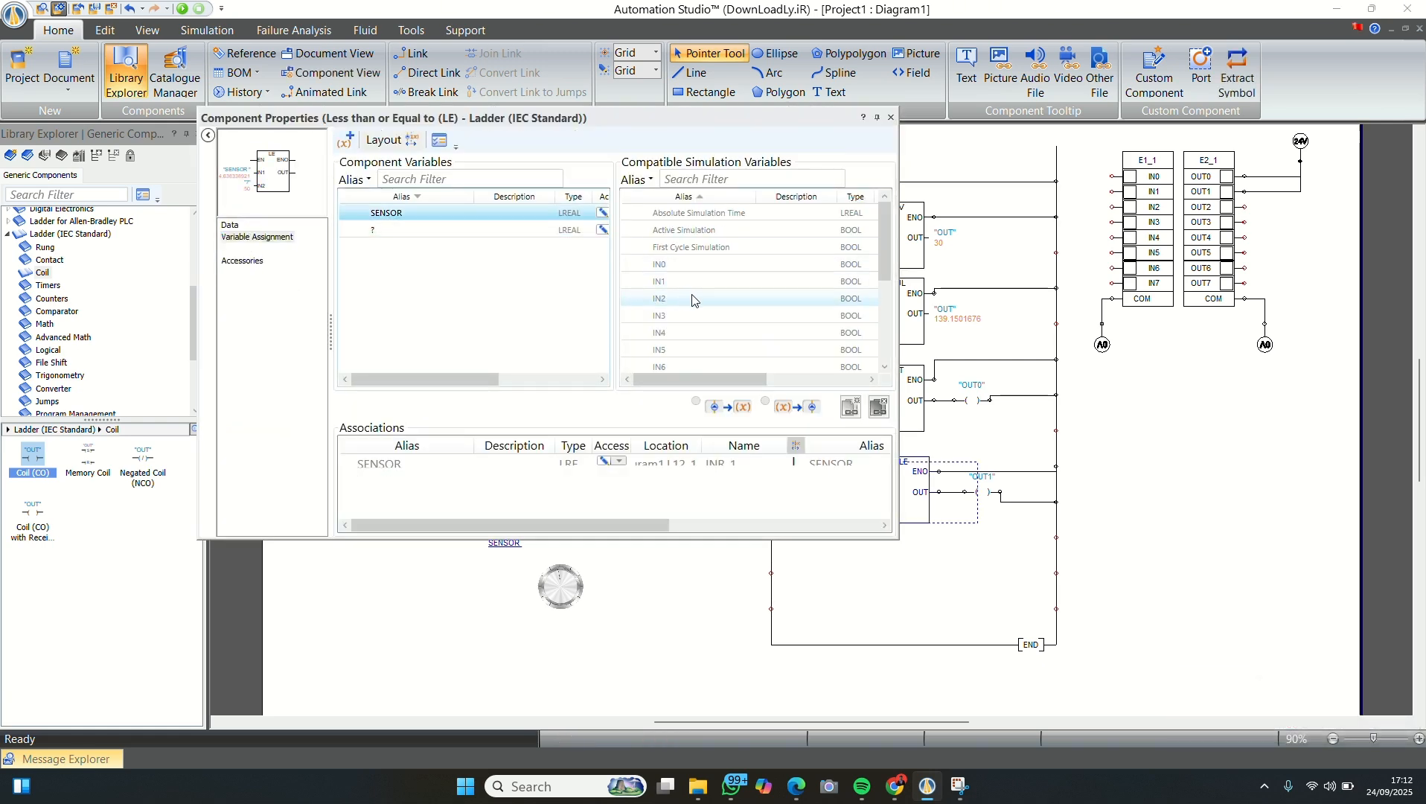
scroll(745, 305, "down", 3)
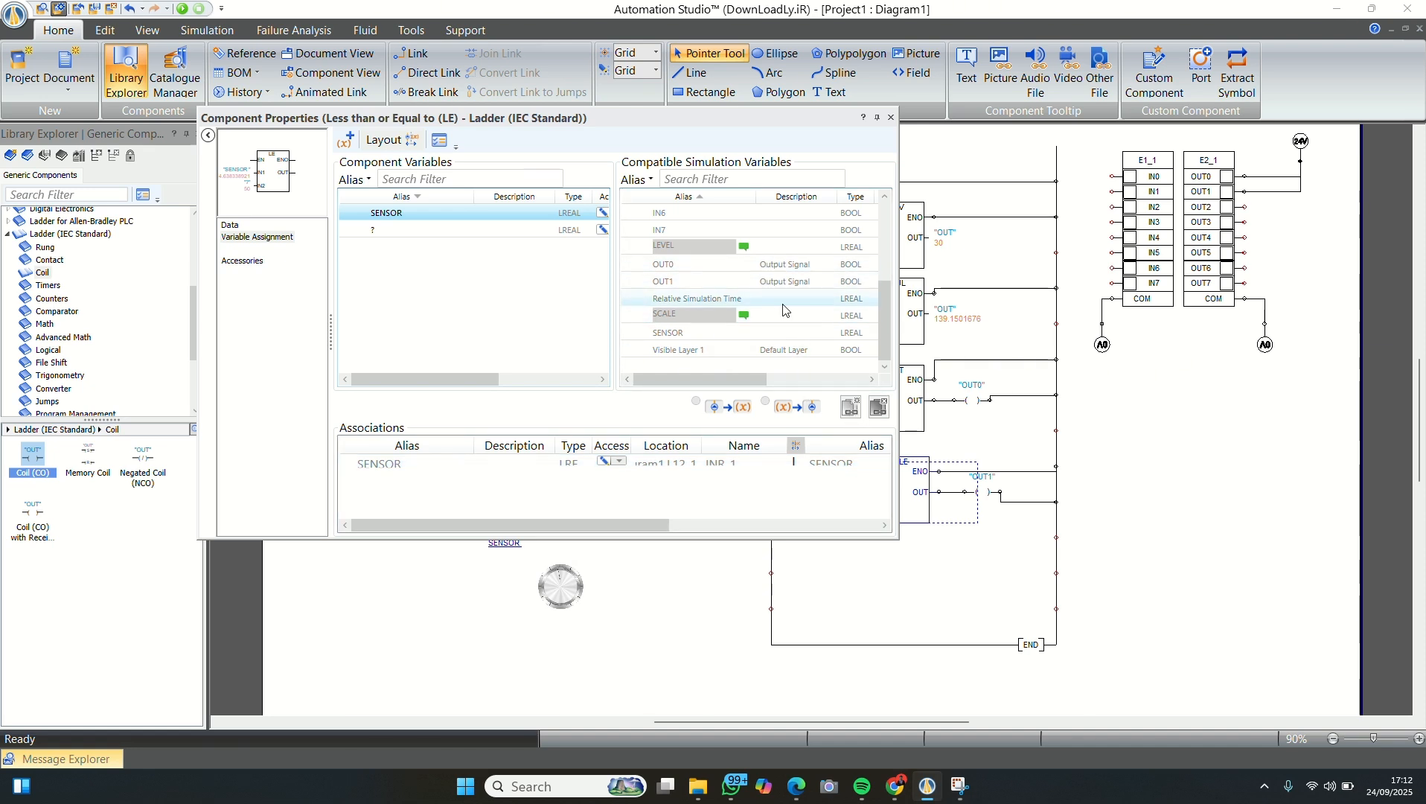
left_click(796, 248)
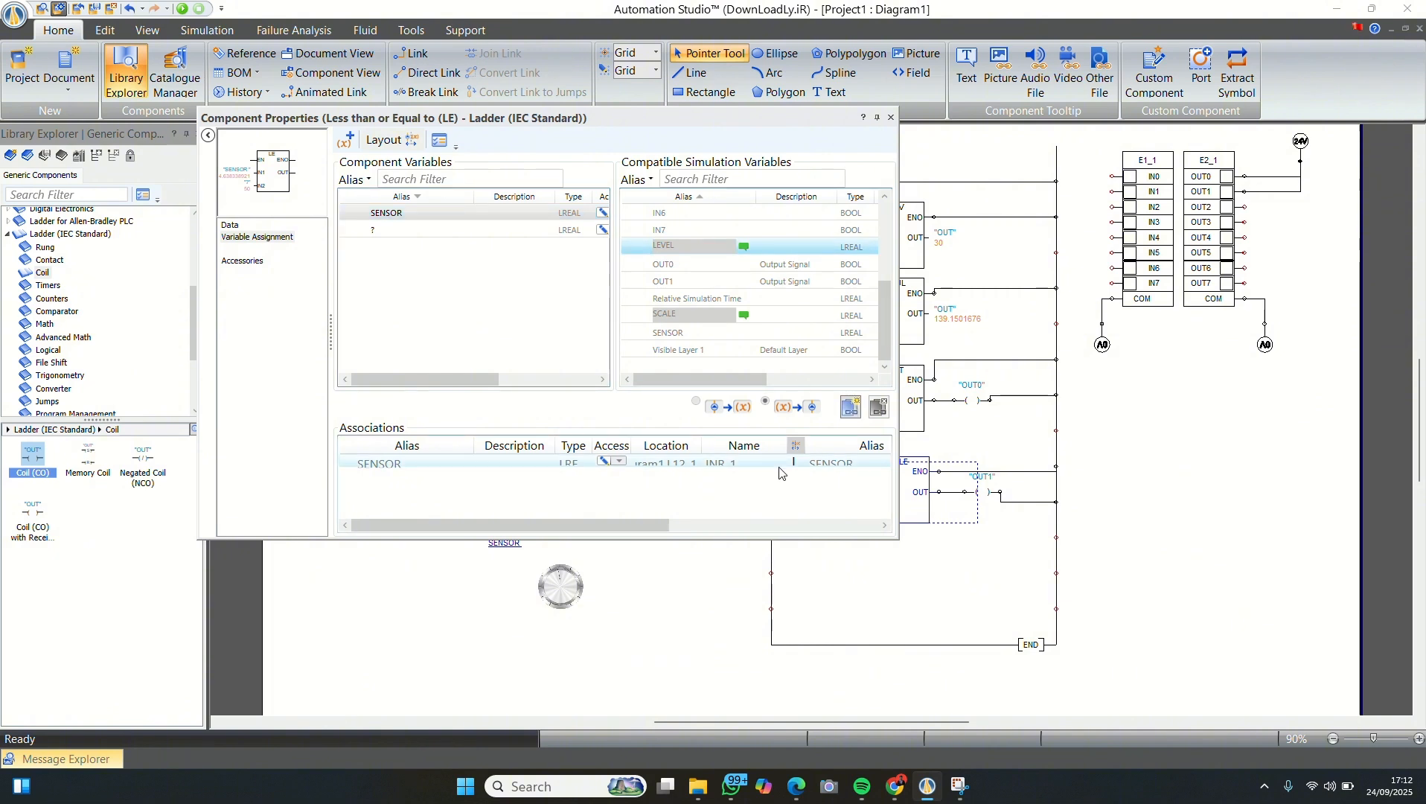
left_click(841, 333)
left_click(879, 405)
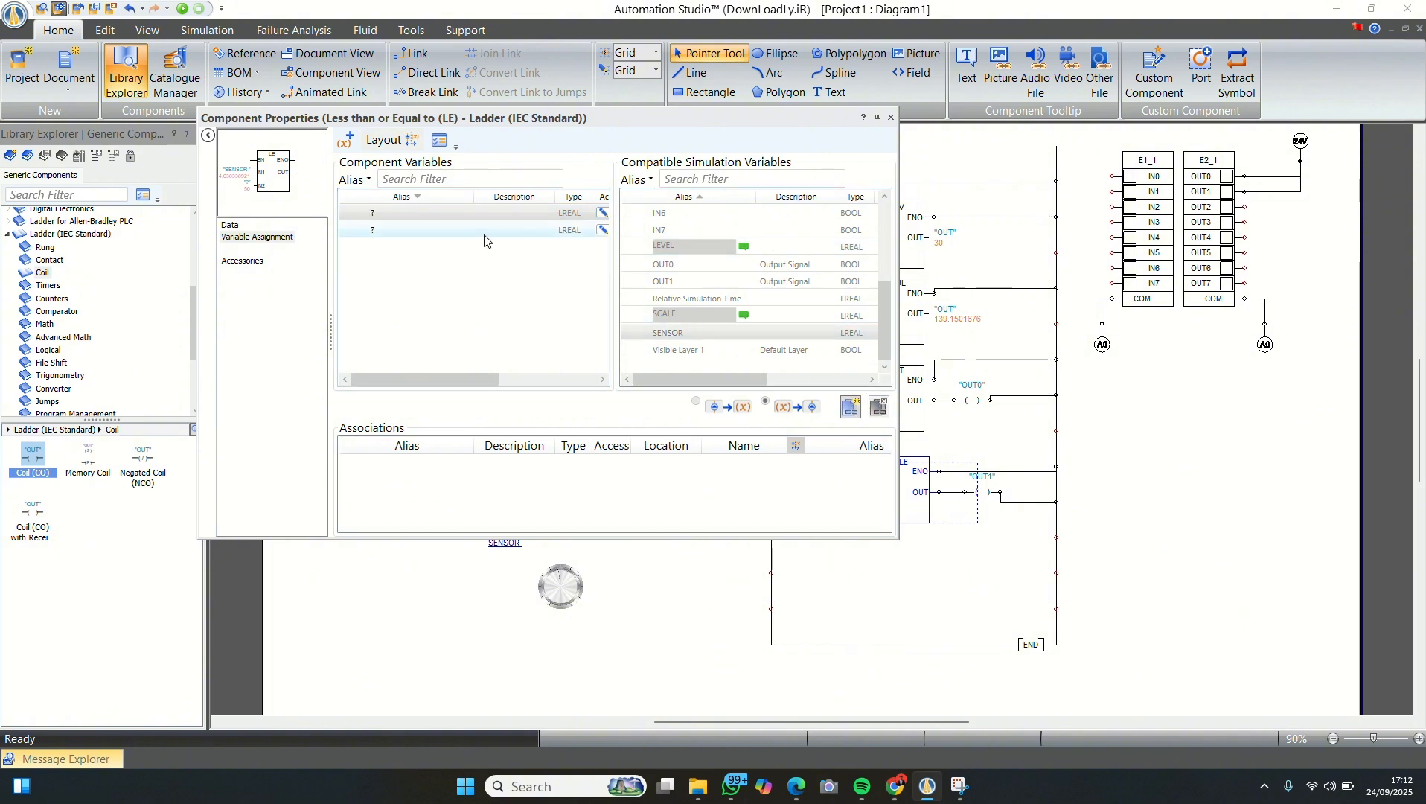
left_click_drag(484, 377, 571, 379)
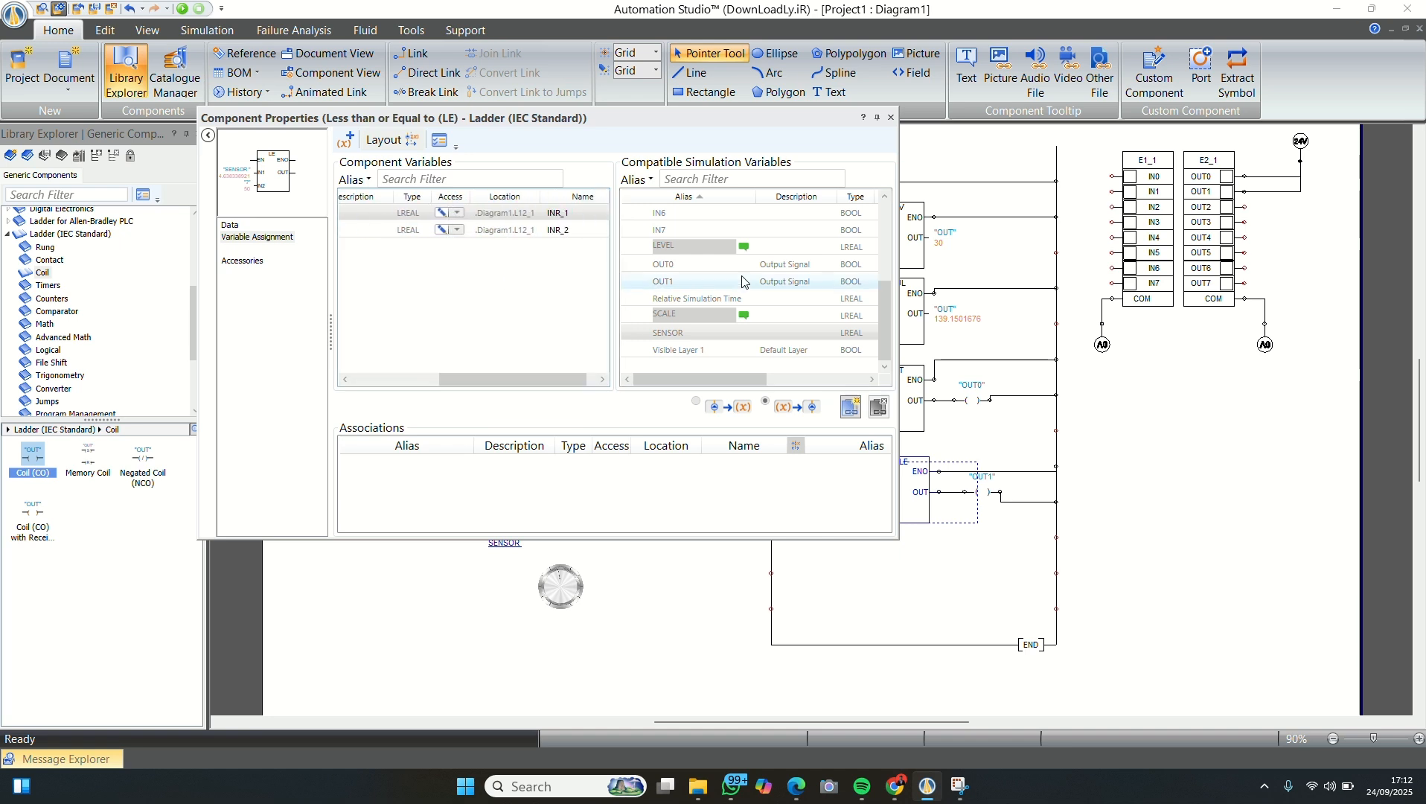
double_click(794, 248)
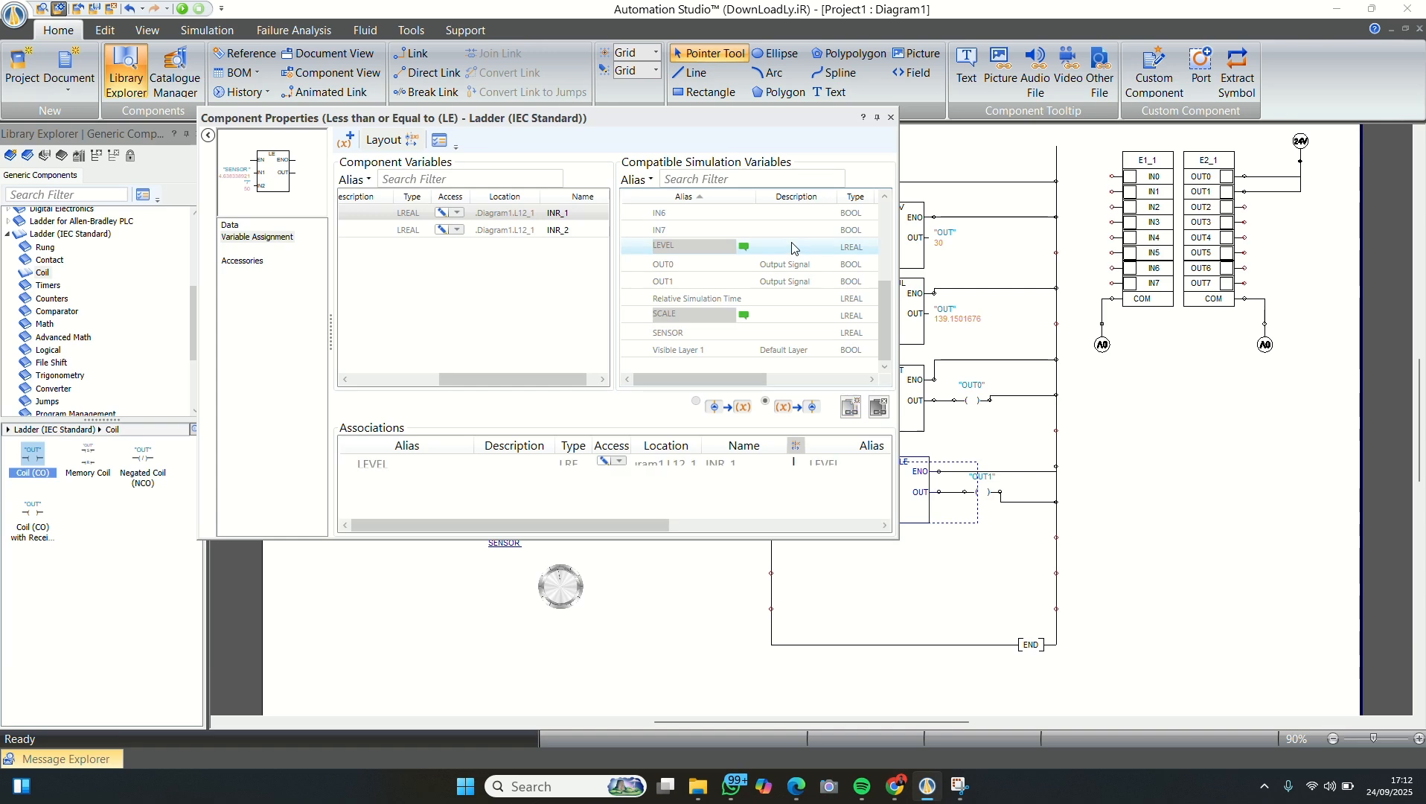
left_click(891, 118)
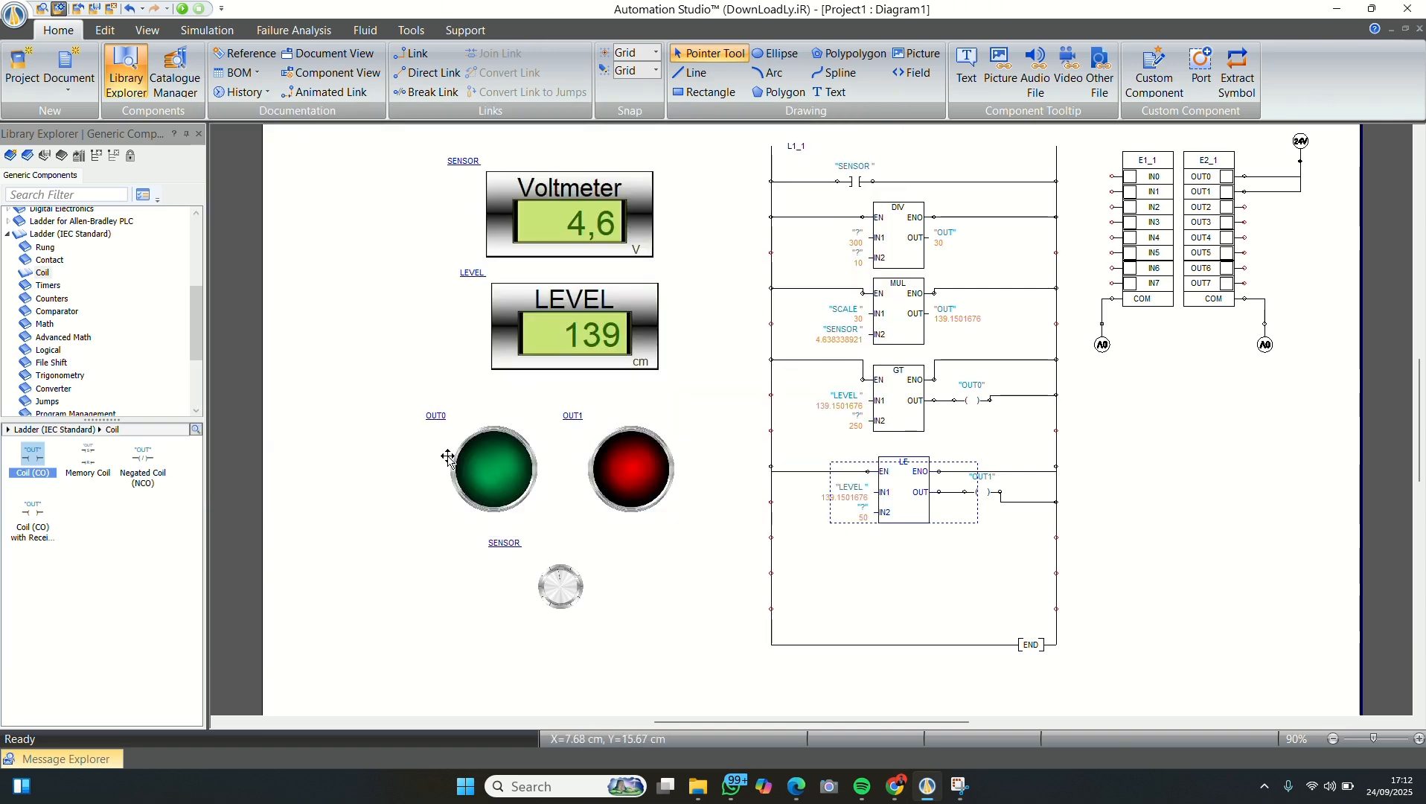
- Restart the simulation and lower the sensor knob to about 0.2 V to test the red pilot light
left_click(182, 8)
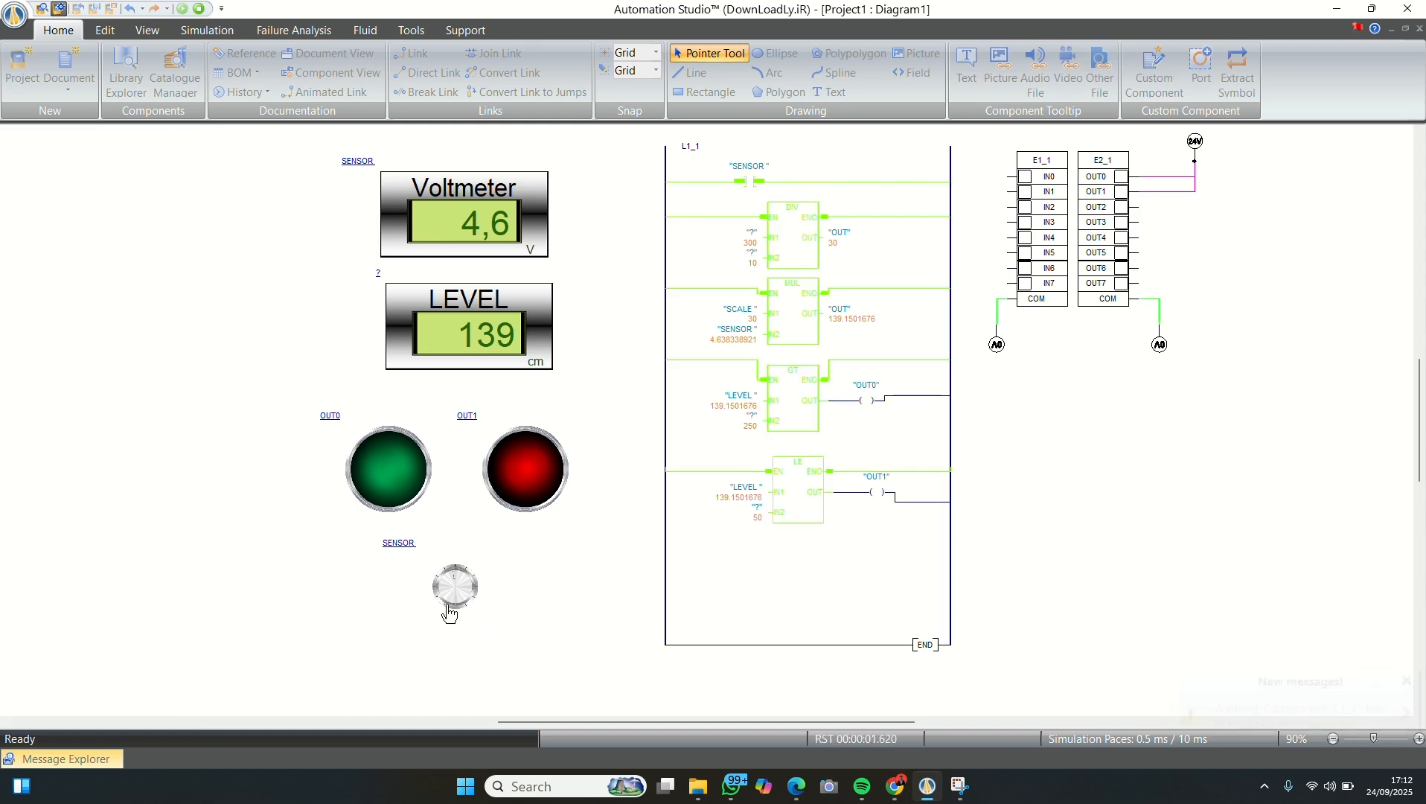
left_click(446, 609)
mouse_move(447, 609)
left_mouse_down()
mouse_move(444, 592)
mouse_move(449, 607)
left_mouse_up()
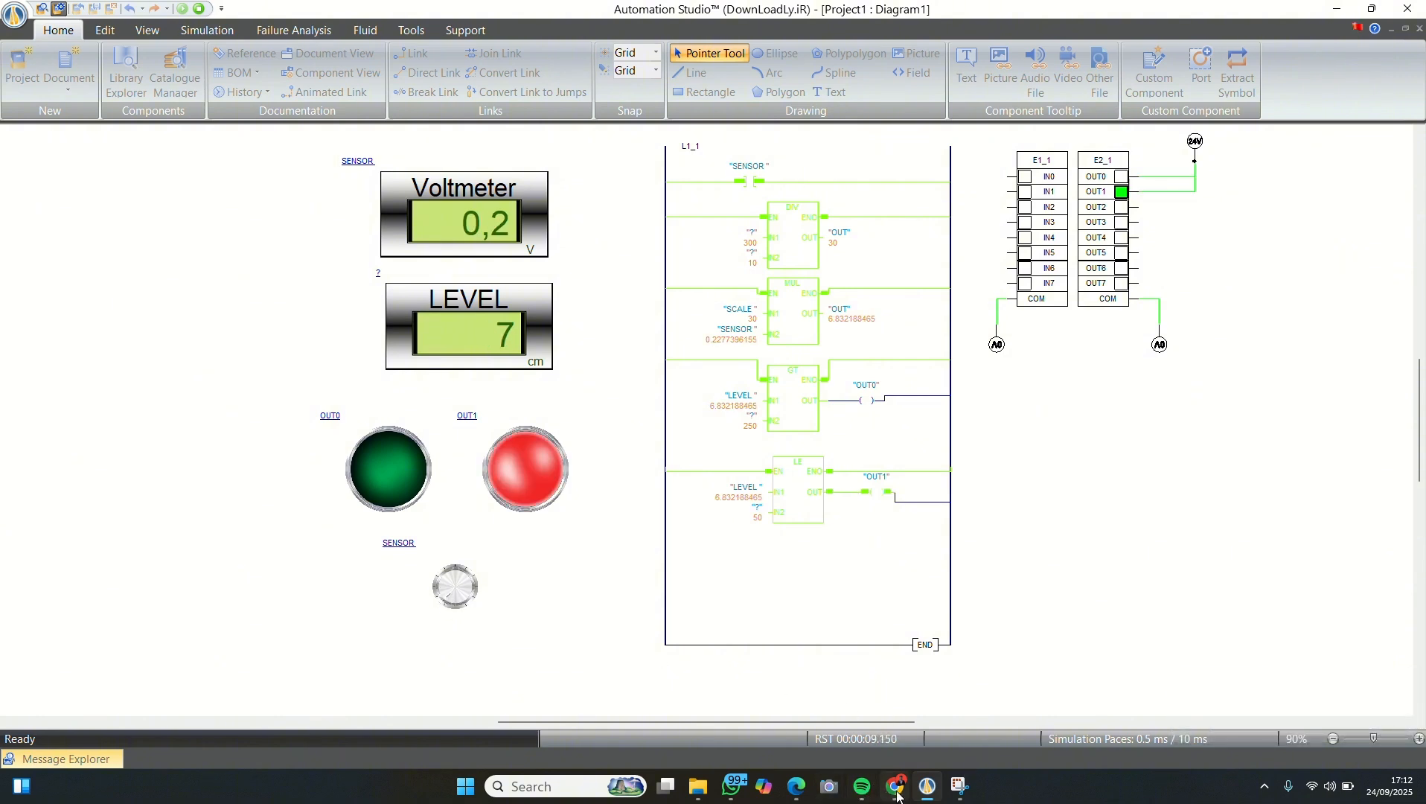
- Recheck the lamp conditions in the assignment PDF in Chrome, and raise the sensor through about 2.2 V to 10 V in Automation Studio
left_click(899, 789)
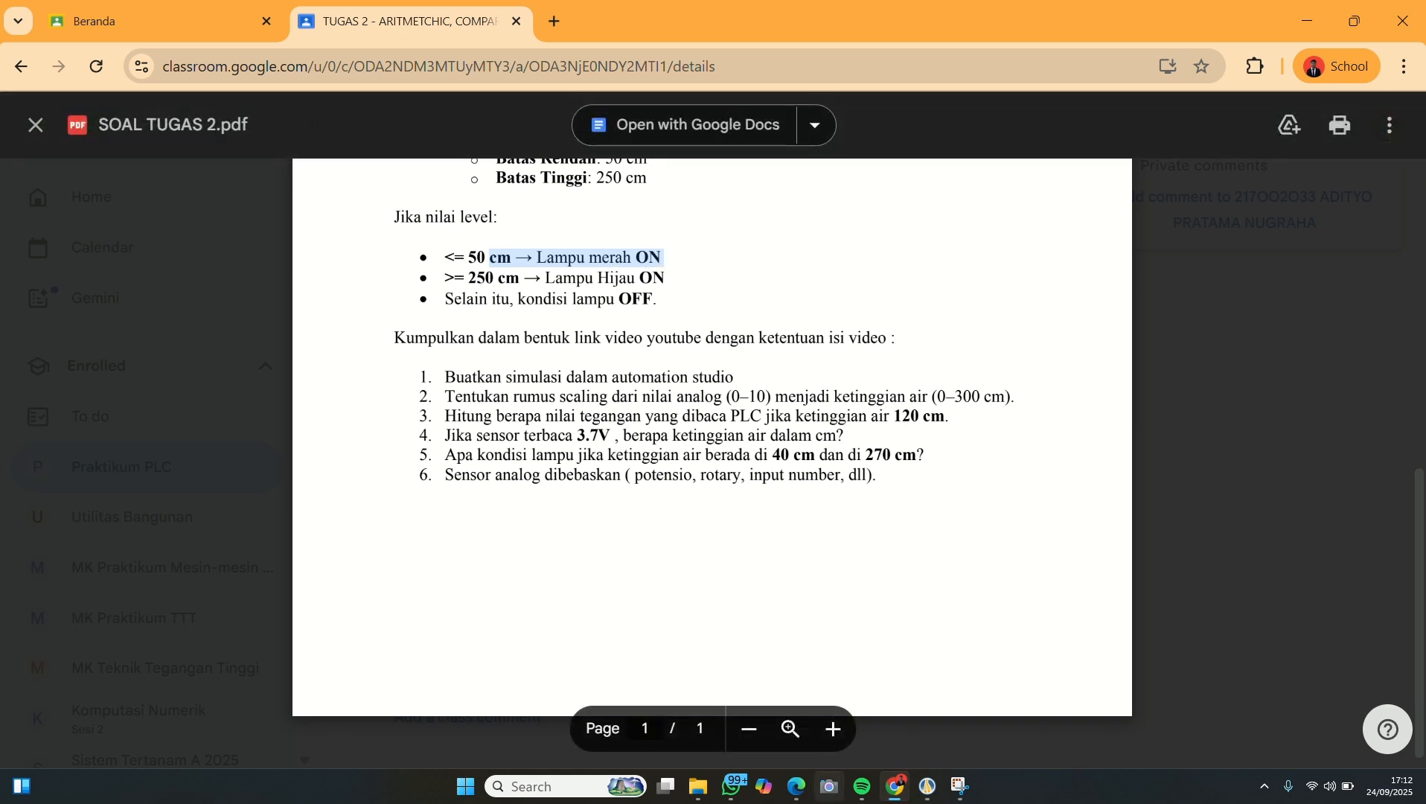
left_click(929, 787)
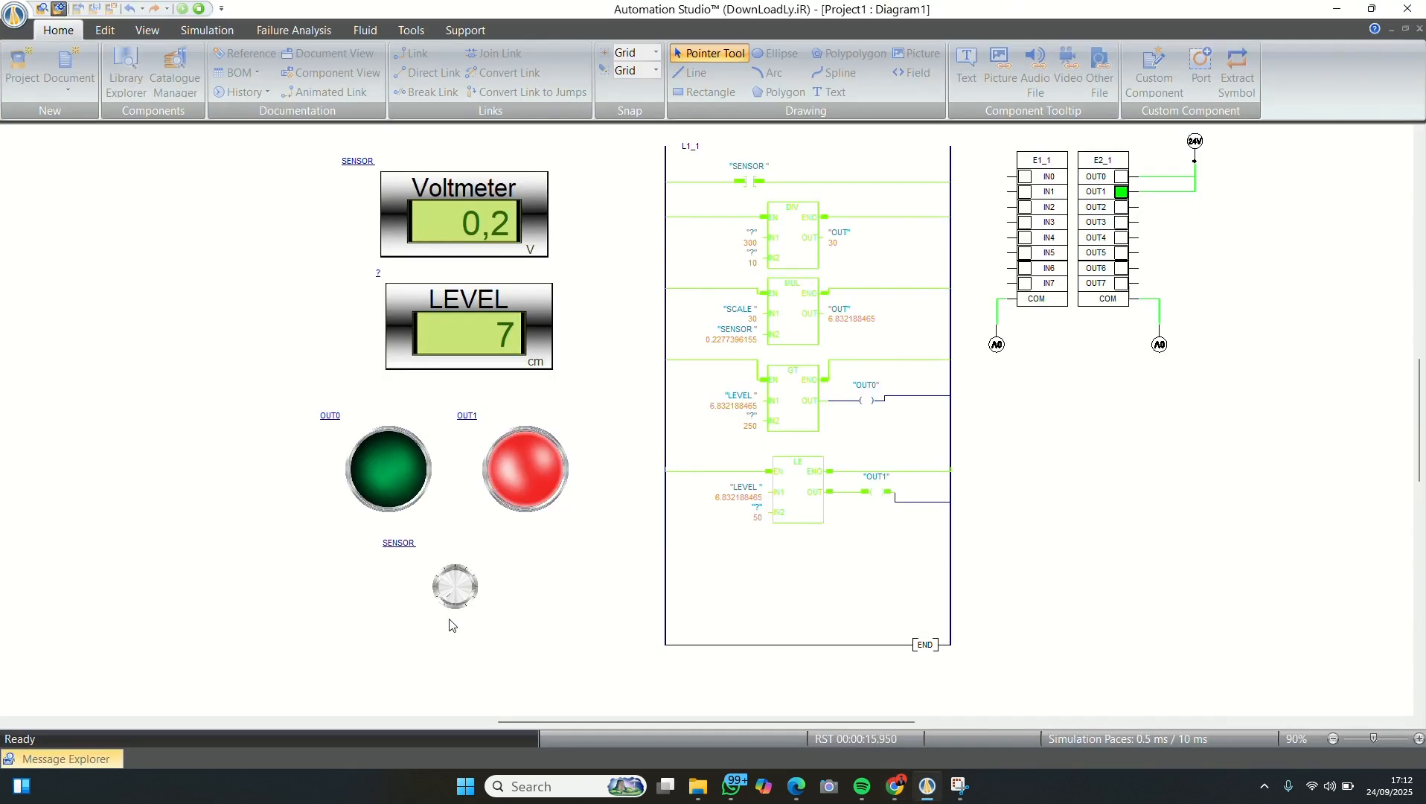
left_click_drag(443, 612, 442, 594)
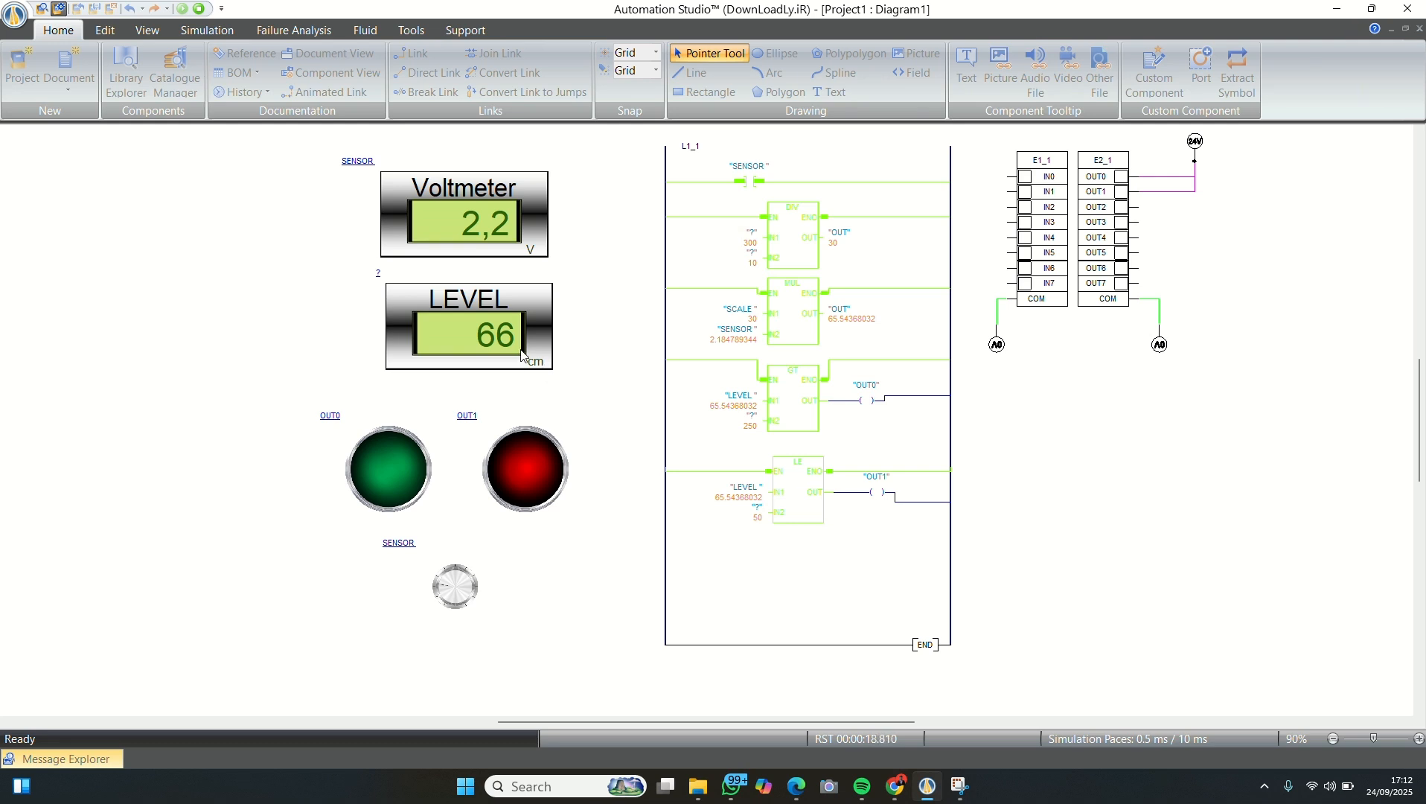
left_click_drag(441, 596, 542, 605)
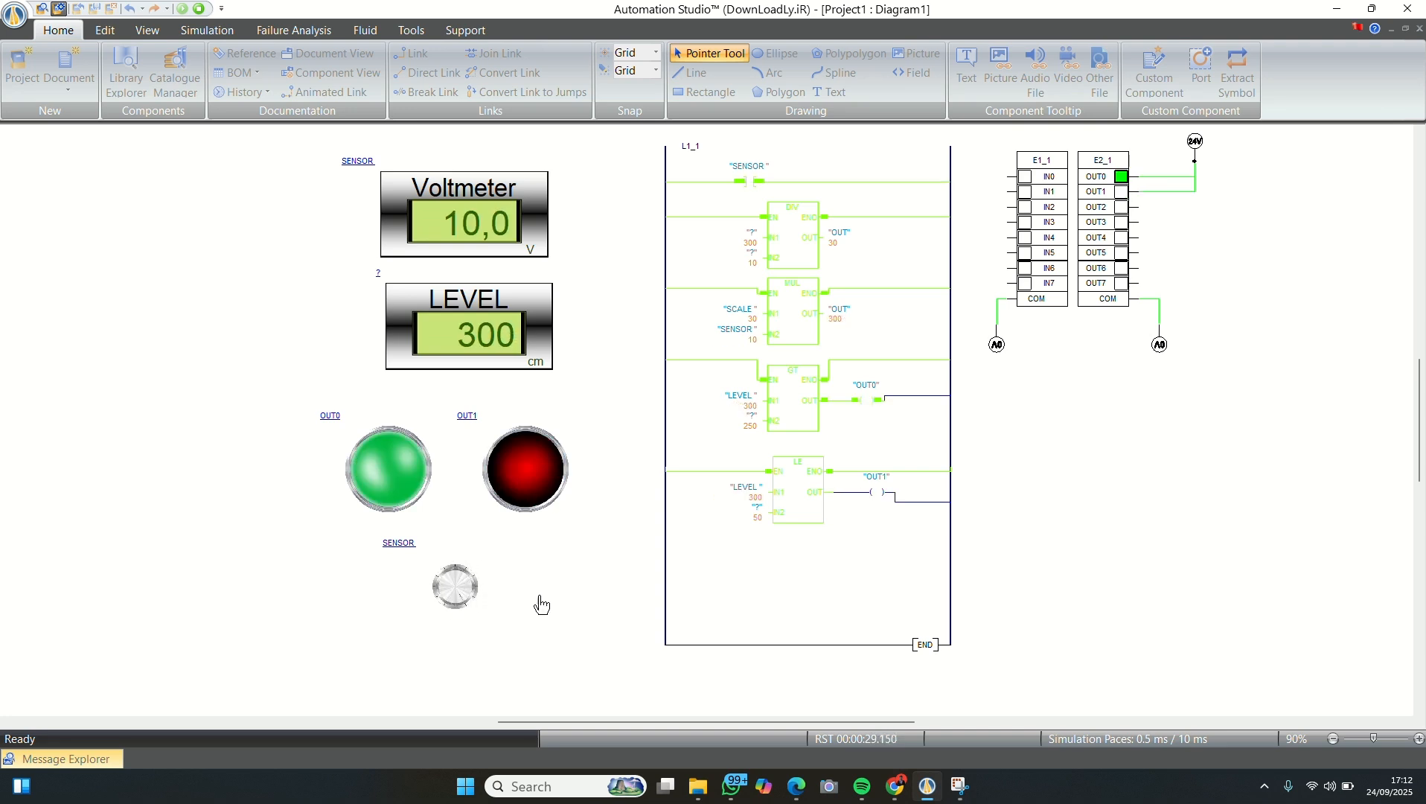
- Read assignment question 3 about the voltage at 120 cm in Chrome, and turn the Automation Studio sensor knob to a level of about 121 cm
left_click(897, 787)
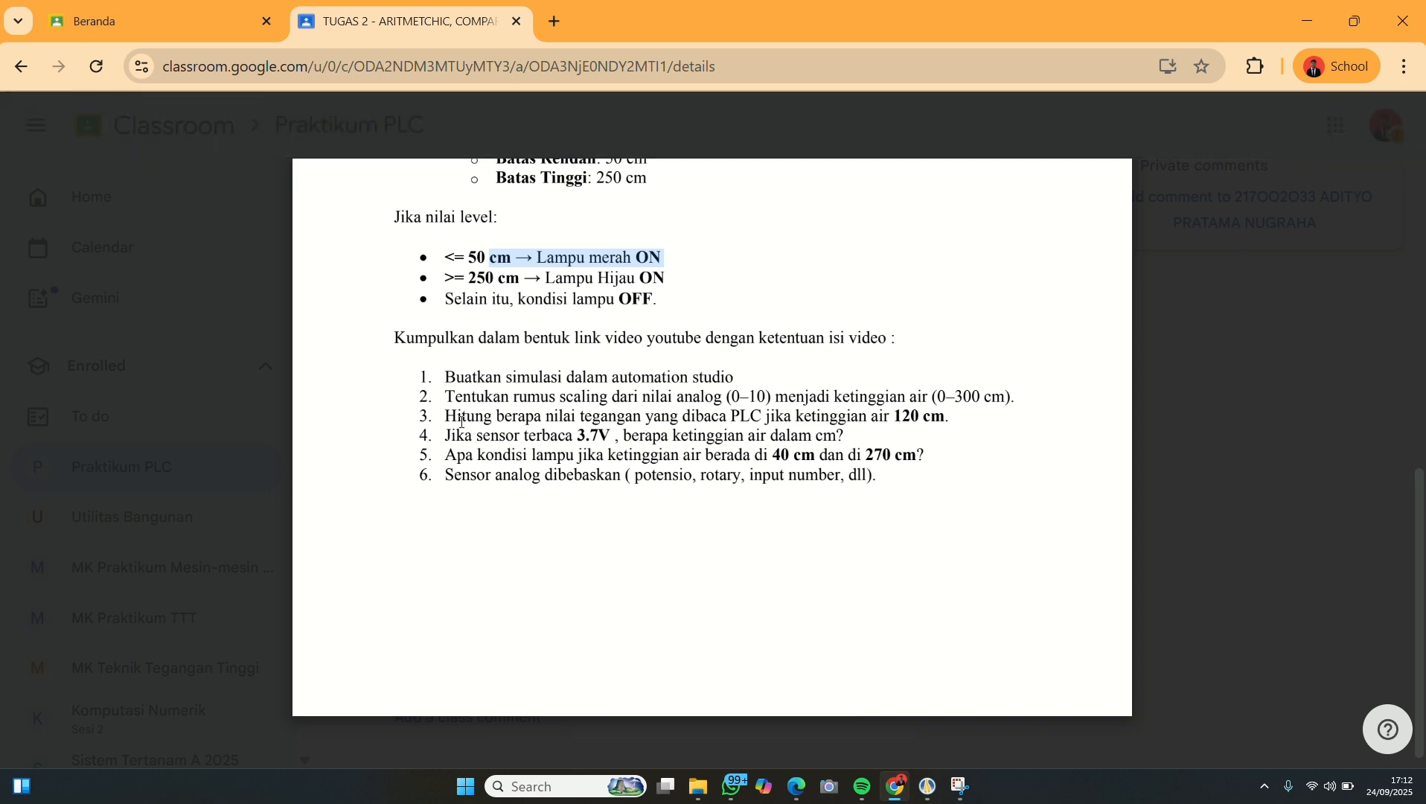
left_click_drag(445, 417, 930, 434)
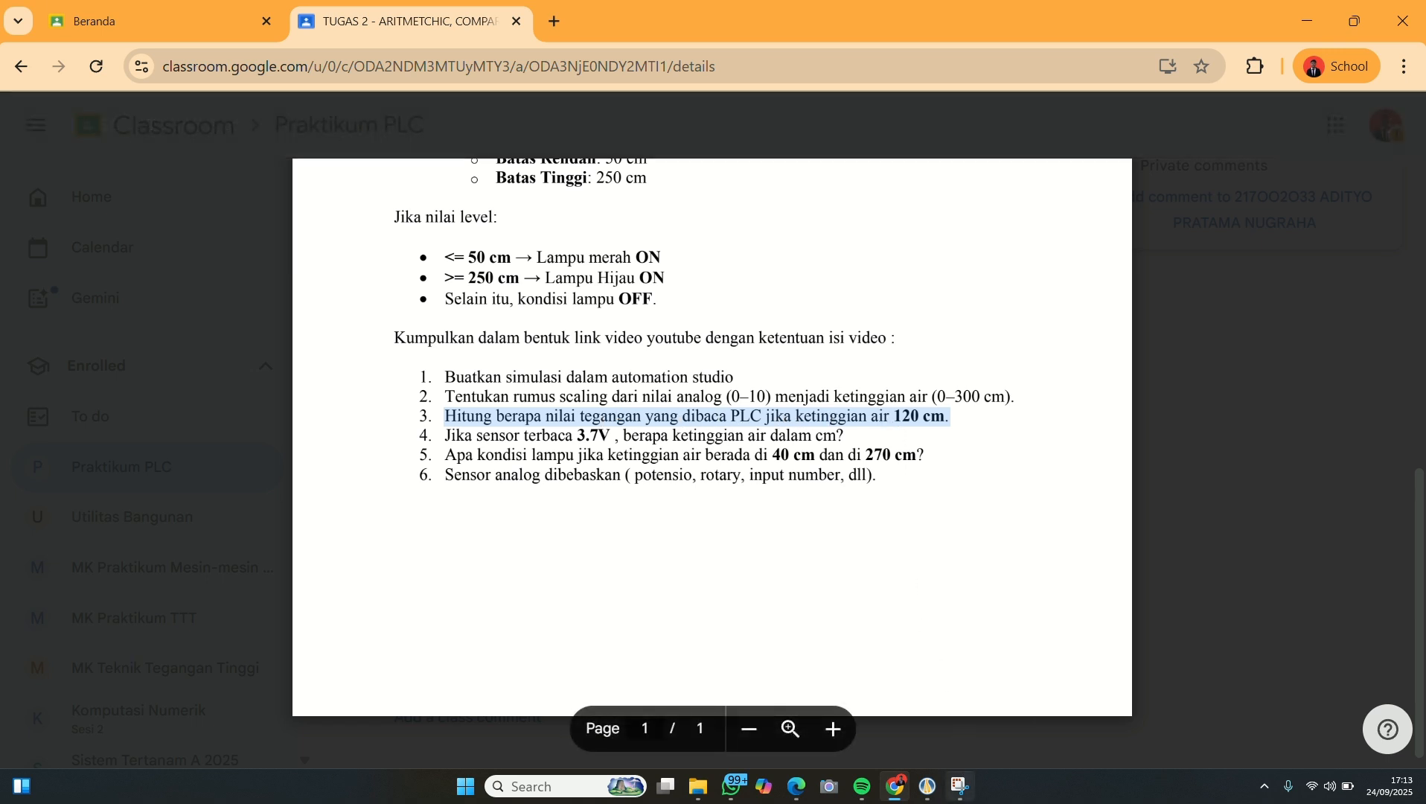
left_click(930, 746)
left_click(930, 746)
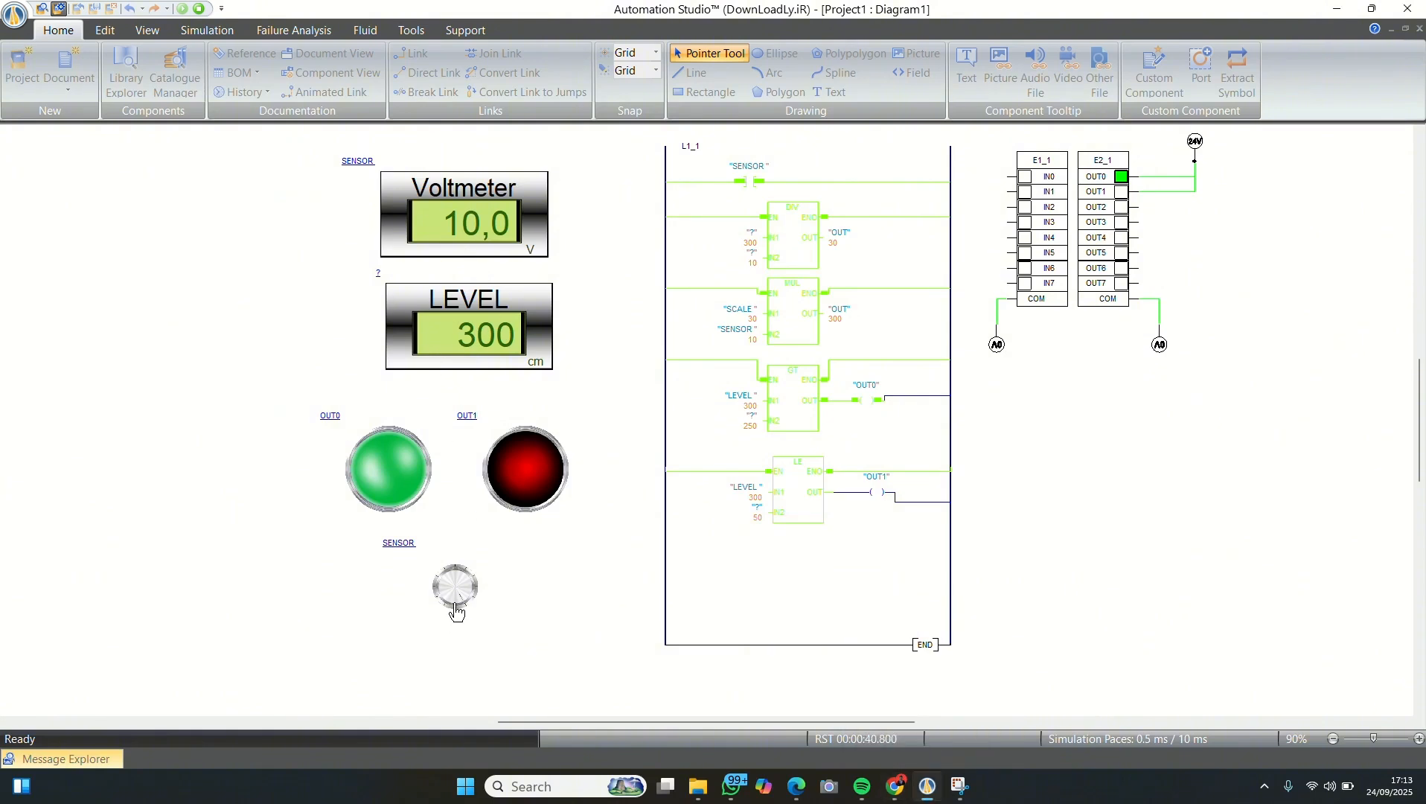
mouse_move(449, 604)
left_mouse_down()
mouse_move(436, 592)
mouse_move(459, 584)
mouse_move(448, 586)
left_mouse_up()
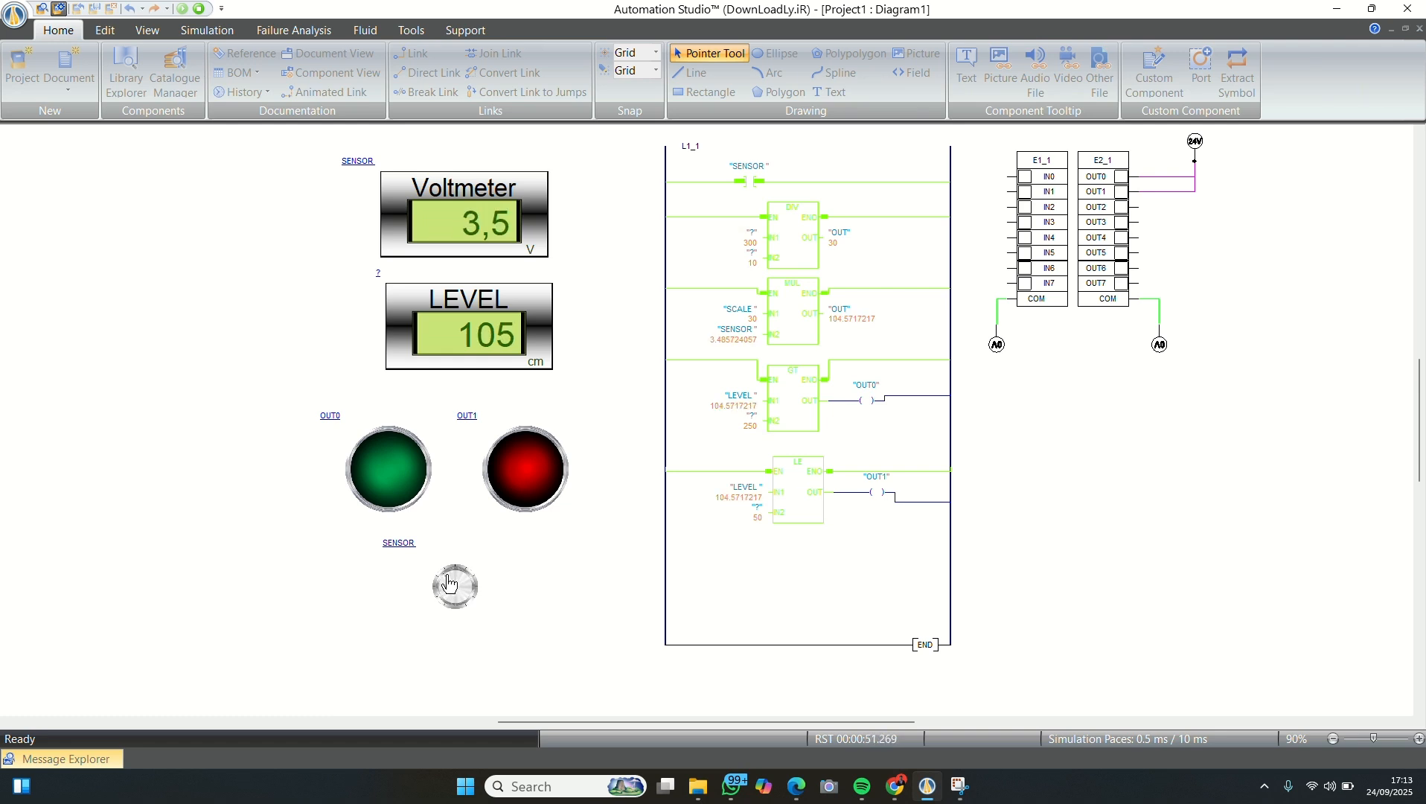
left_click_drag(448, 584, 451, 584)
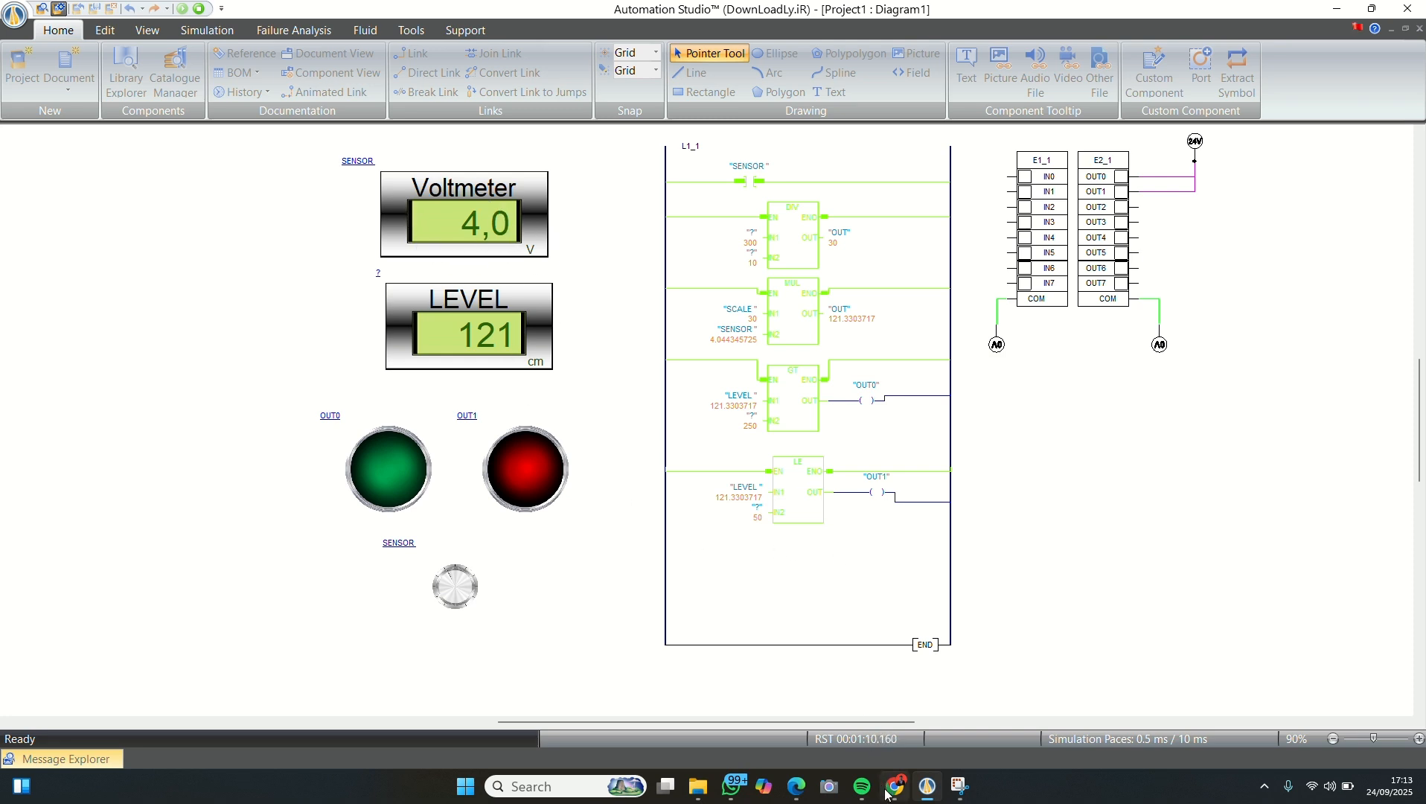
- Read assignment question 4 about a 3.7 V reading in Chrome, and adjust the sensor knob in Automation Studio to 3.7 V
mouse_move(897, 786)
left_click(886, 707)
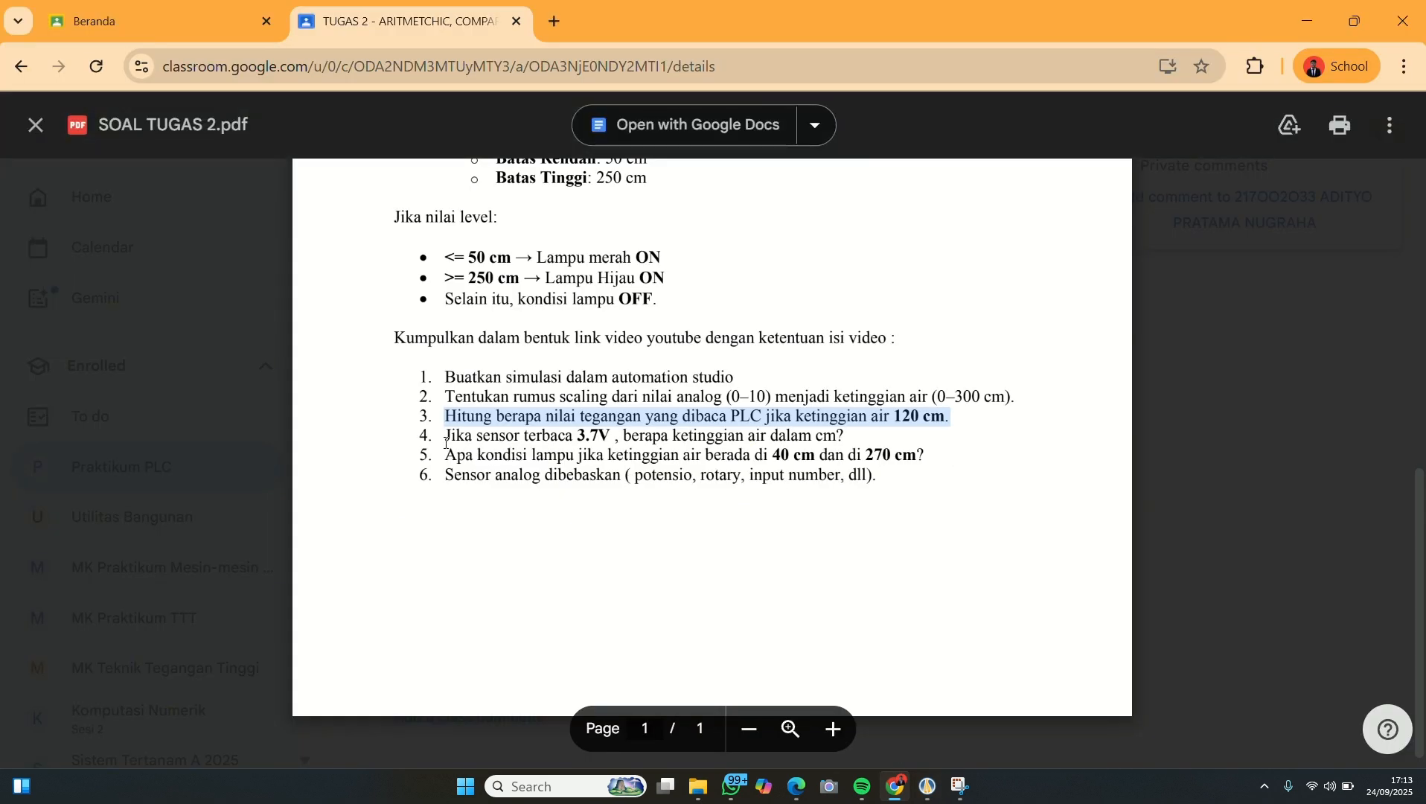
left_click_drag(447, 443, 870, 438)
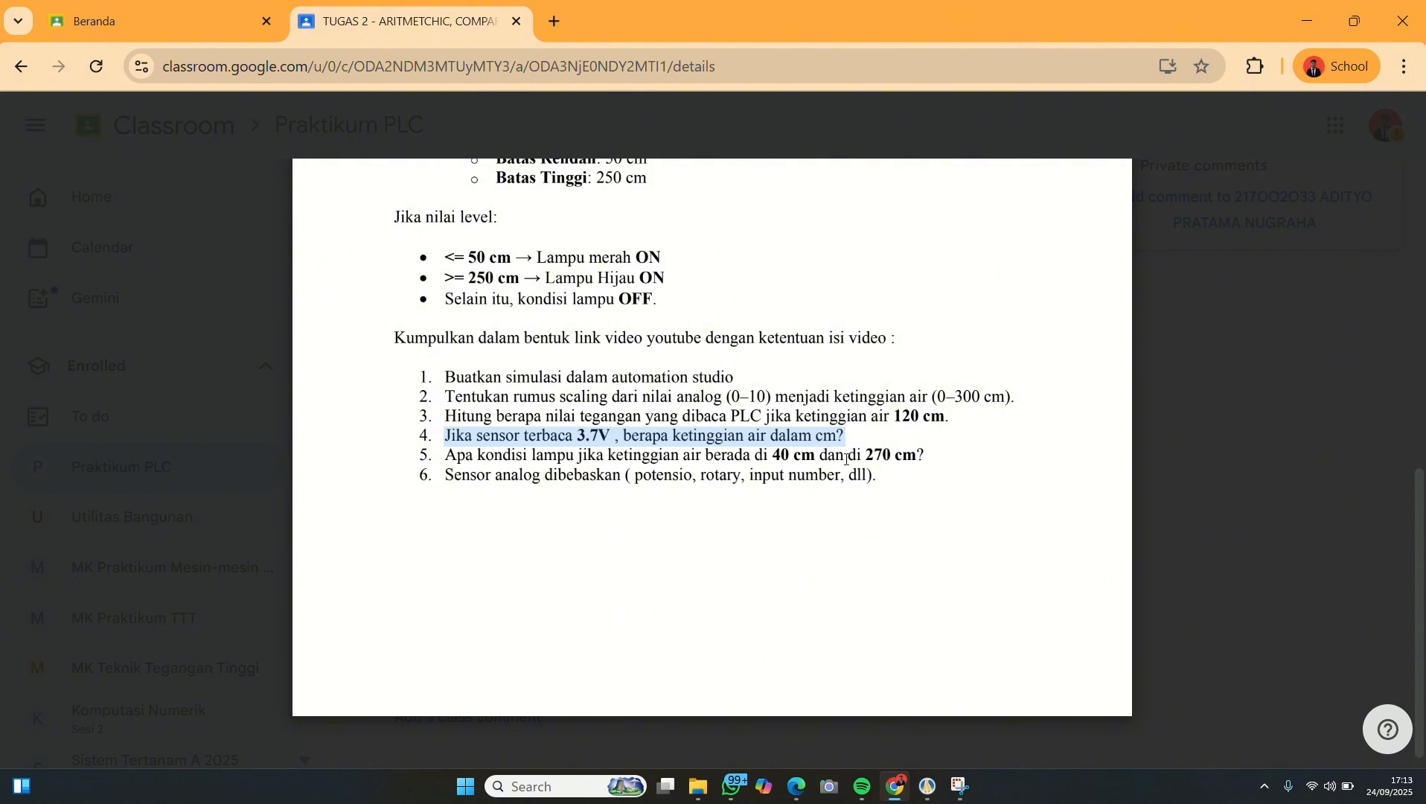
left_click(928, 790)
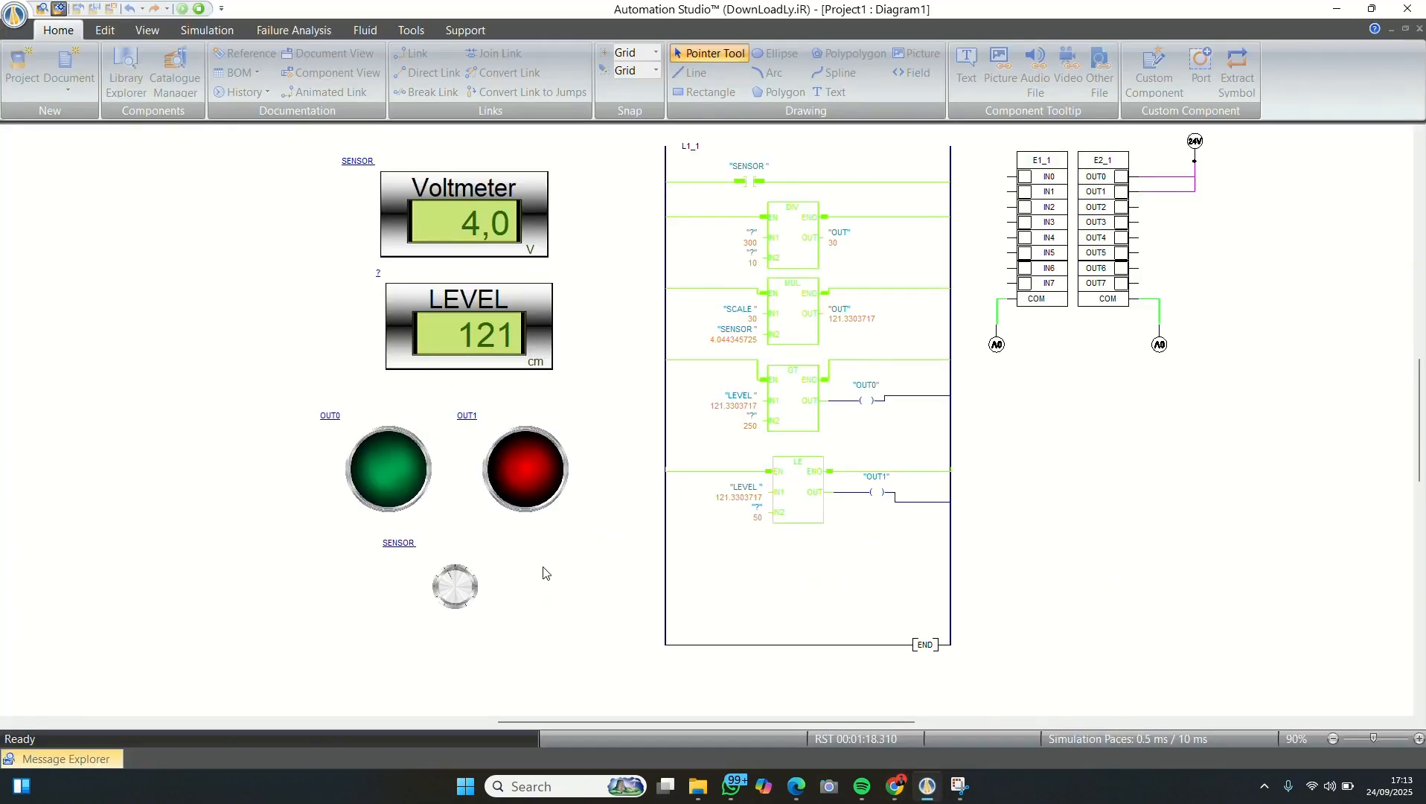
left_click_drag(449, 585, 443, 580)
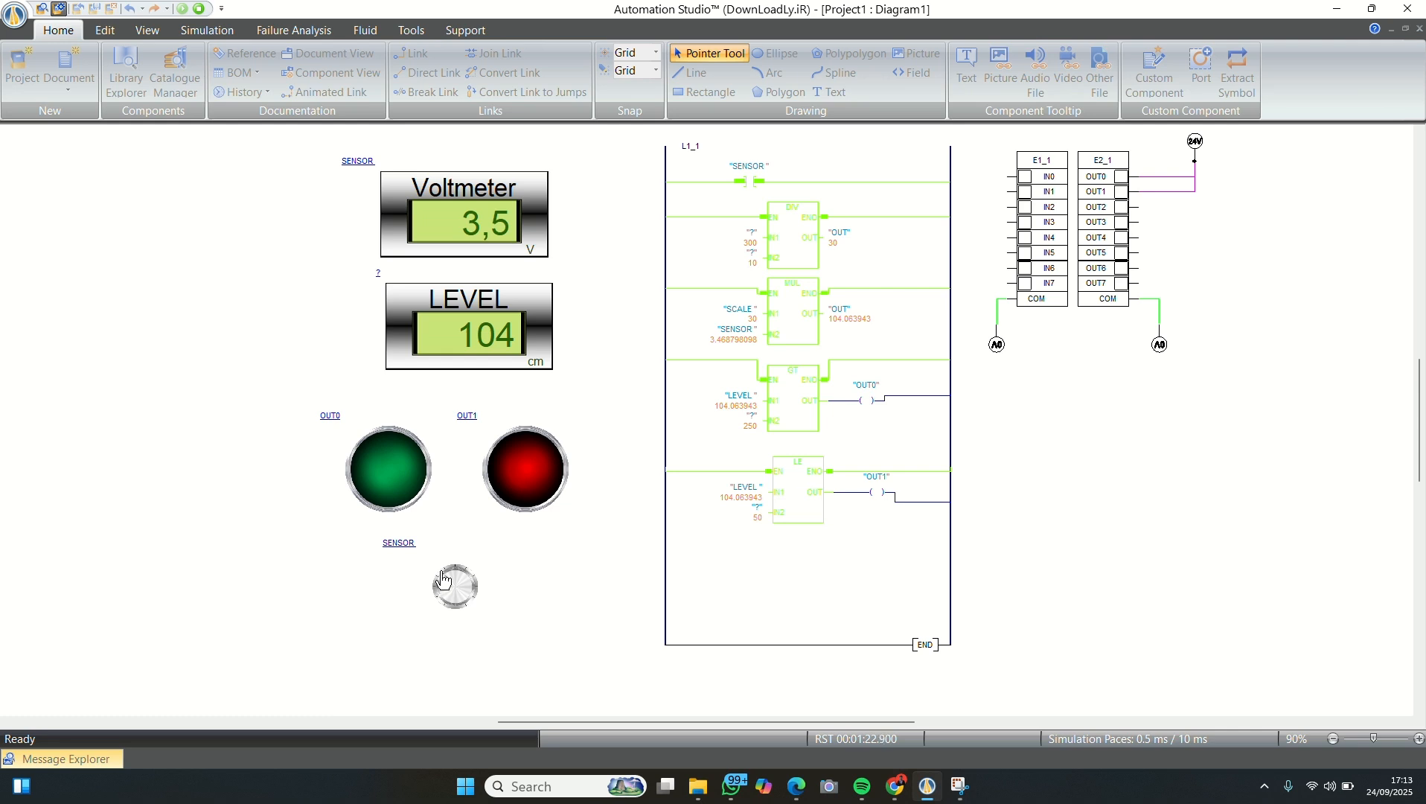
left_click_drag(443, 580, 443, 586)
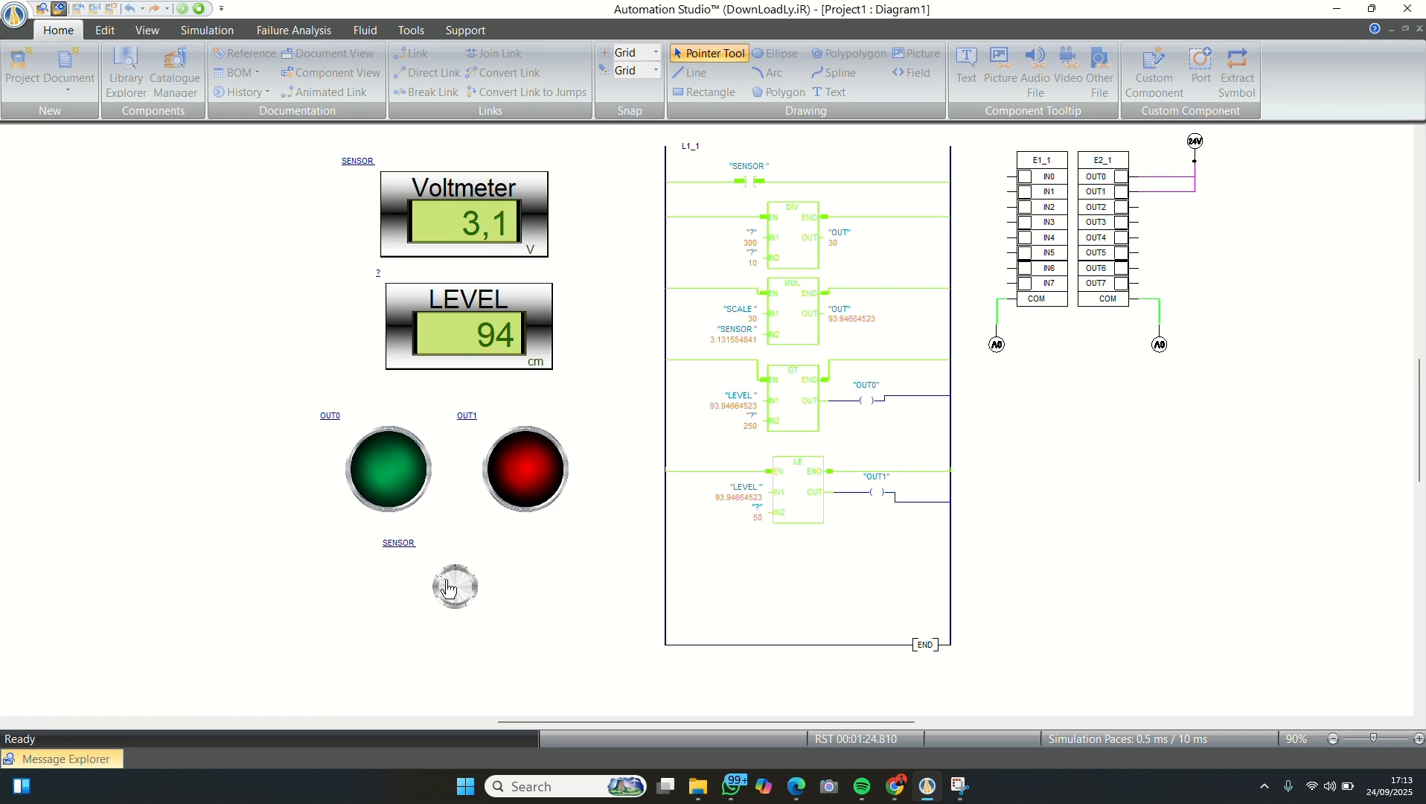
left_click(447, 578)
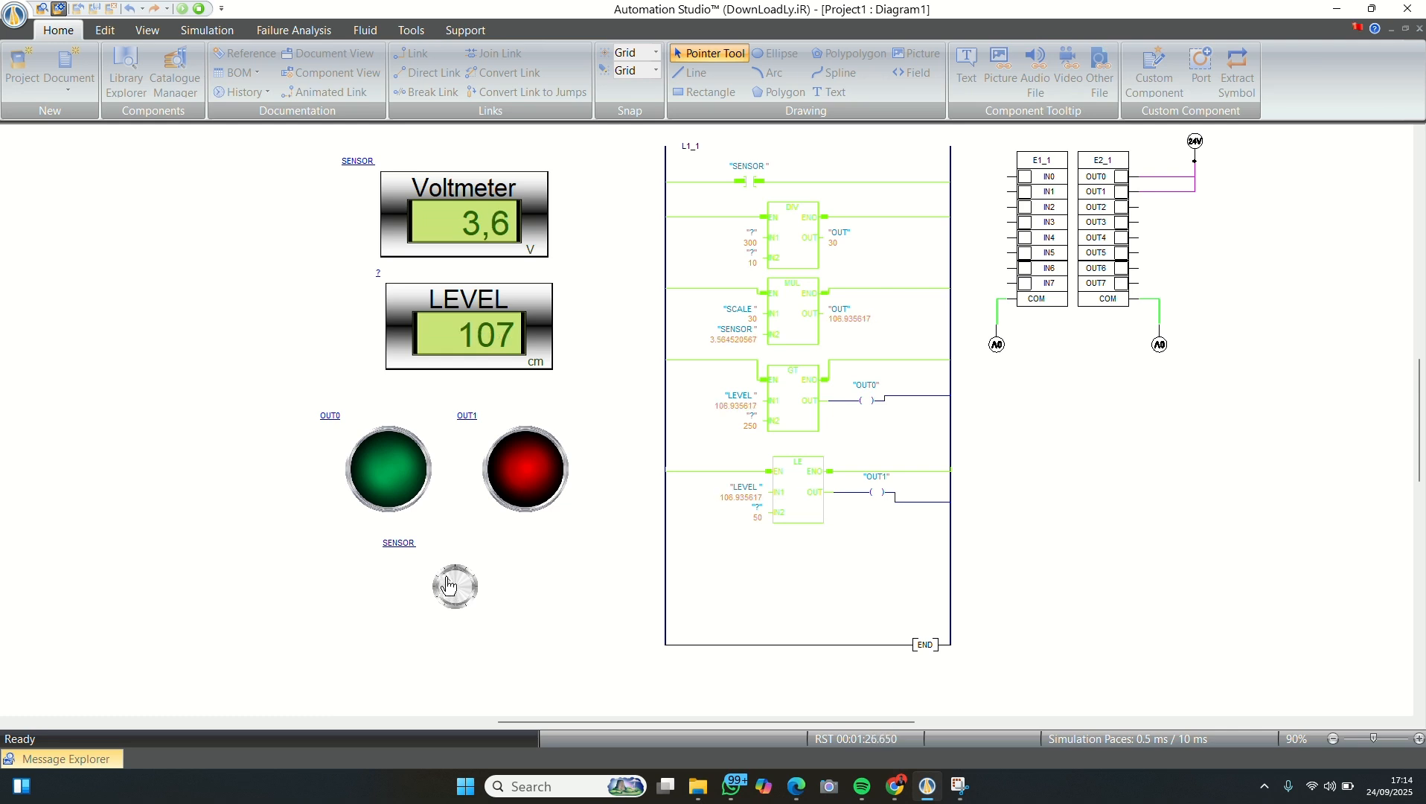
left_click_drag(448, 586, 449, 581)
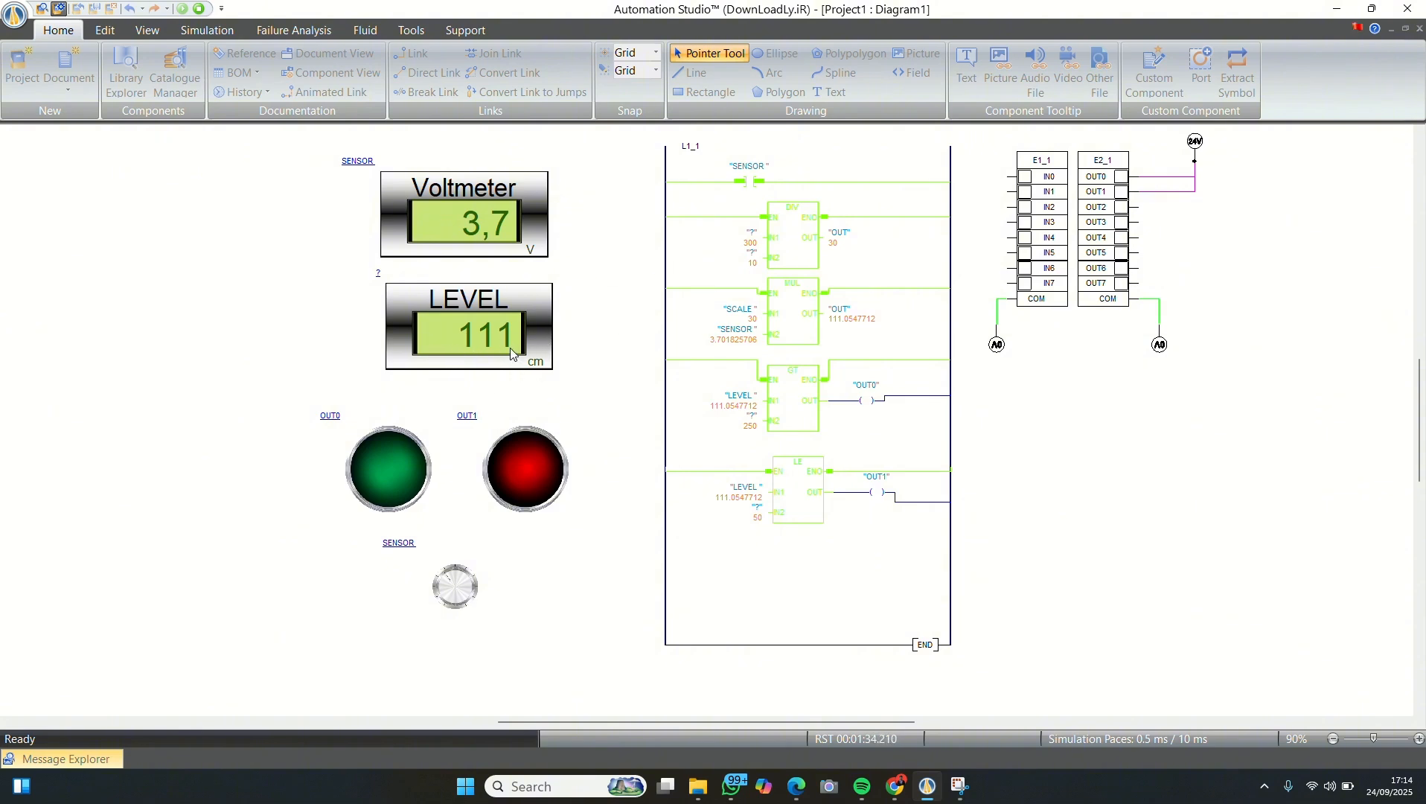
- Read assignment question 5 on lamps at 40 and 270 cm in Chrome, and test levels of about 44 and 270 cm in Automation Studio
left_click(897, 787)
left_click(638, 489)
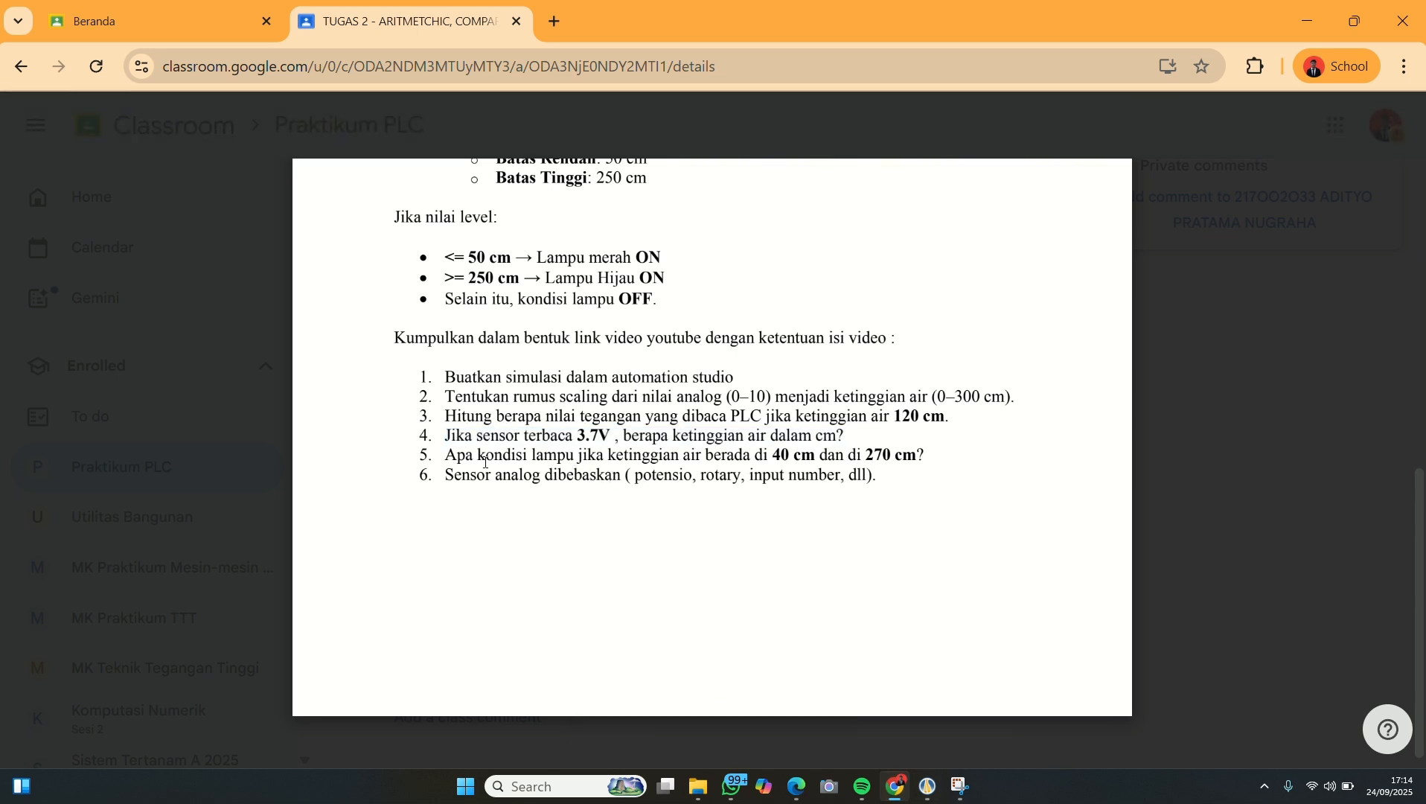
left_click_drag(450, 456, 926, 464)
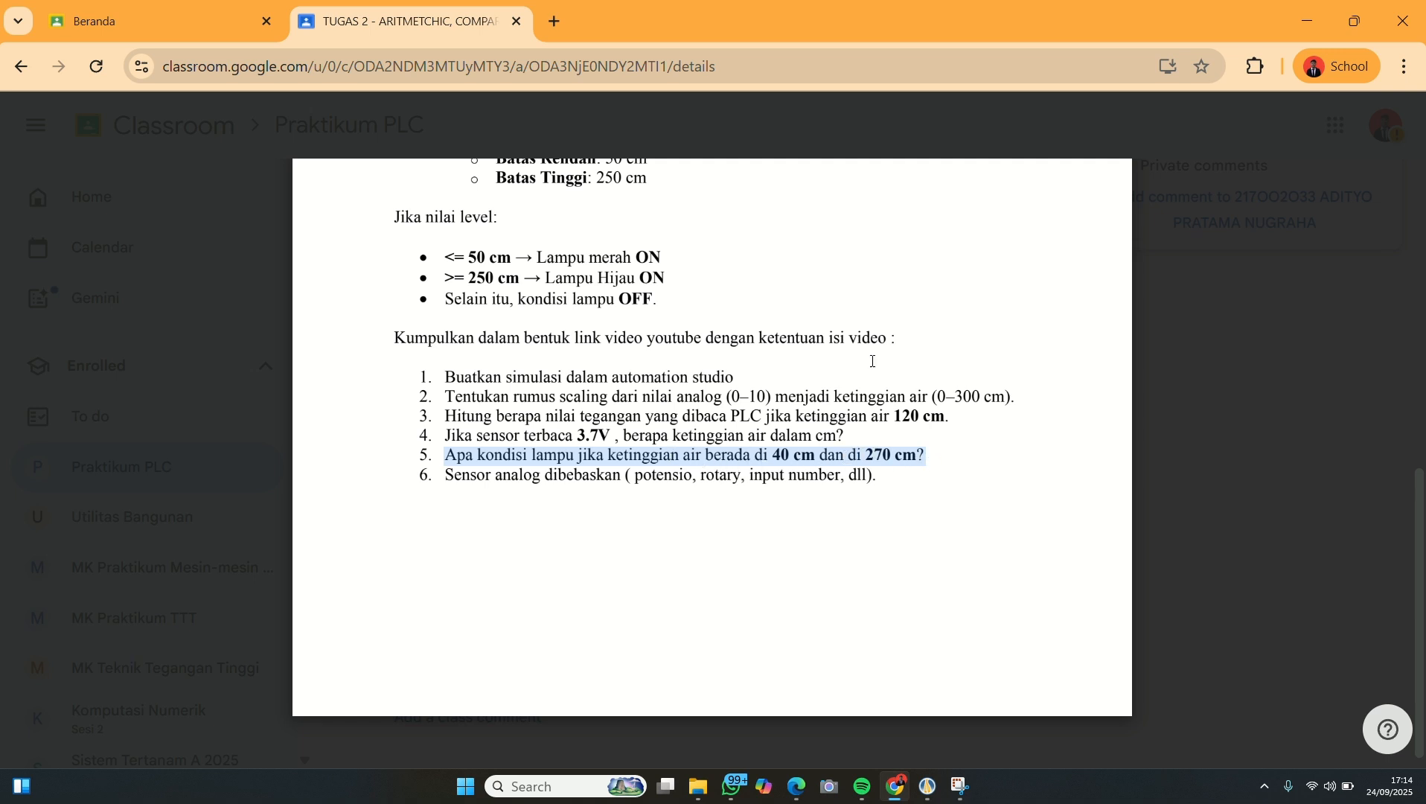
left_click(929, 790)
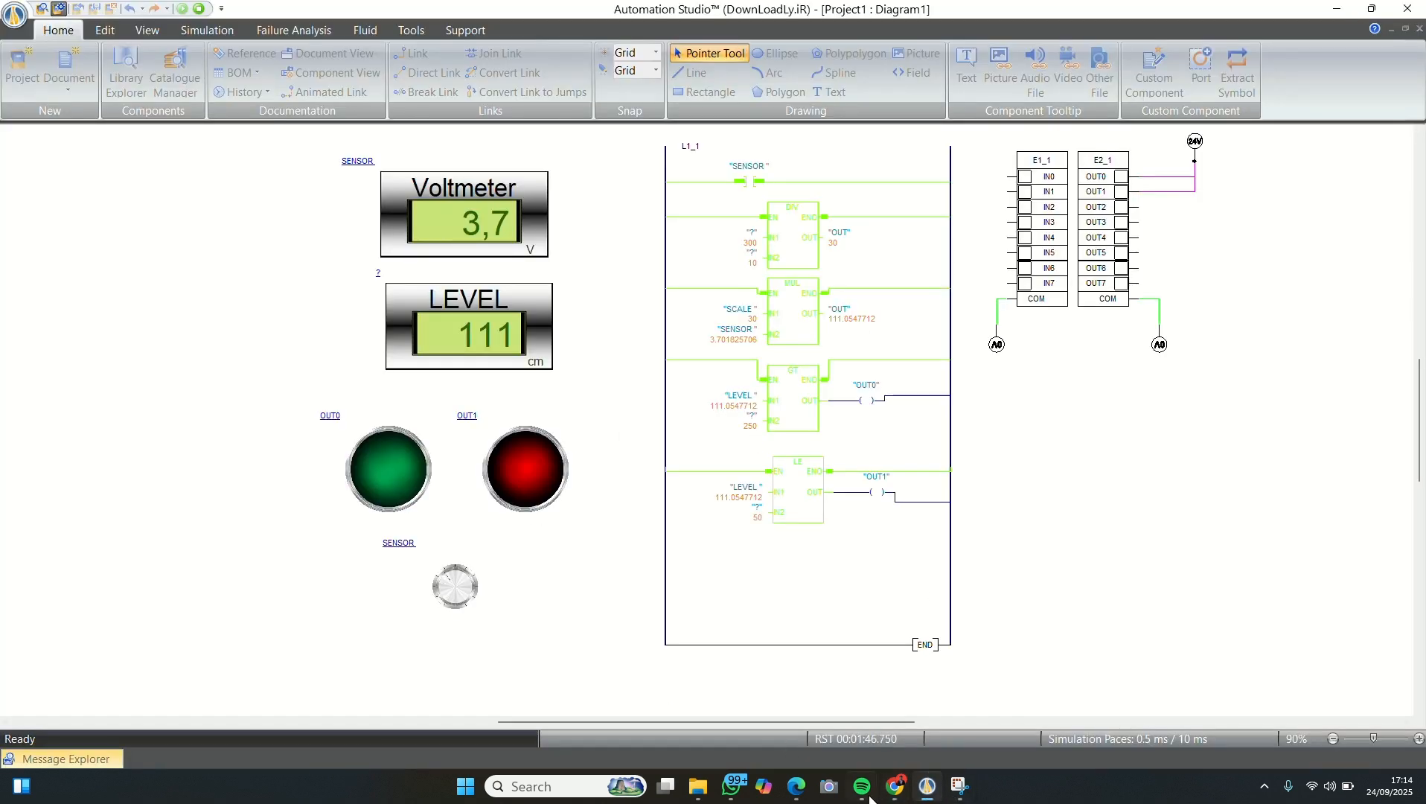
left_click(896, 787)
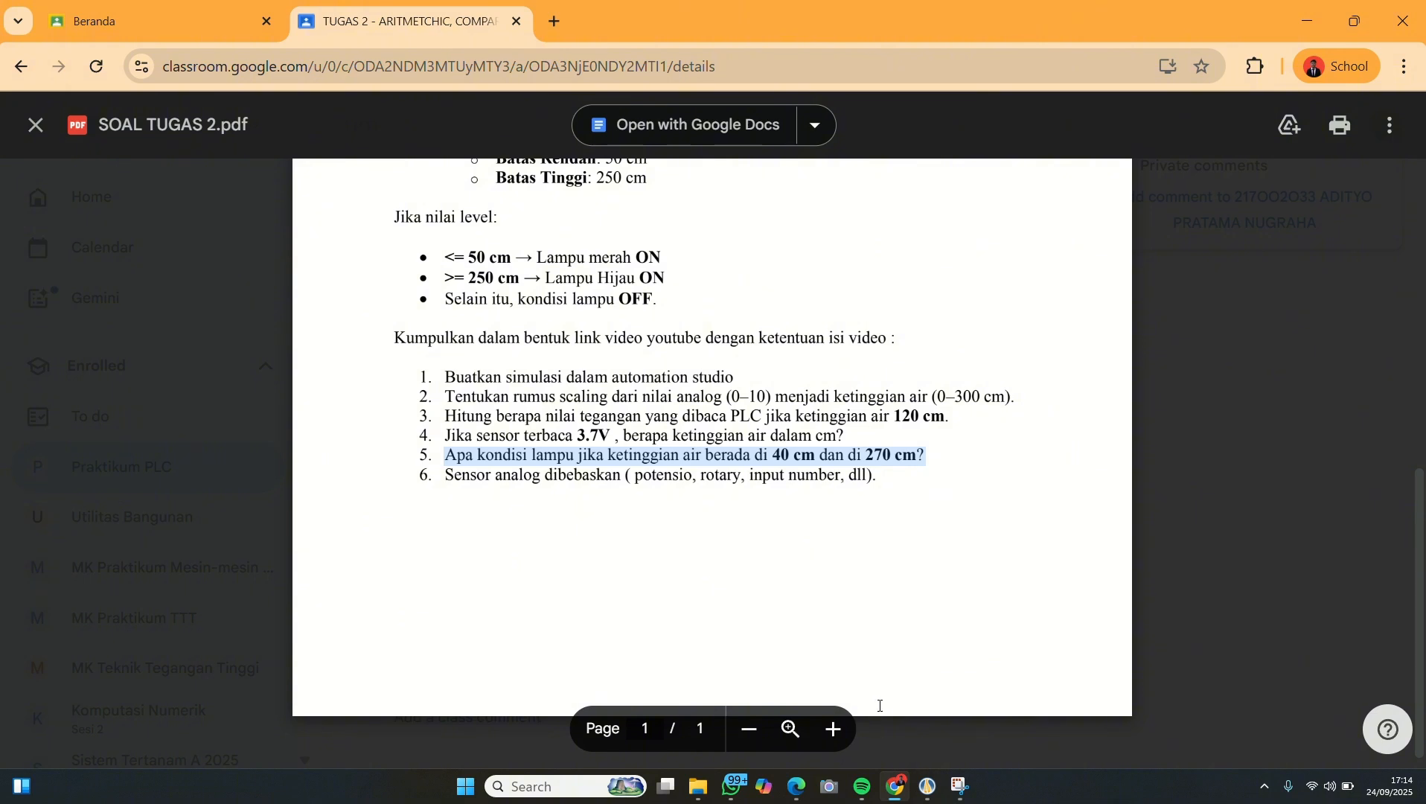
left_click(929, 788)
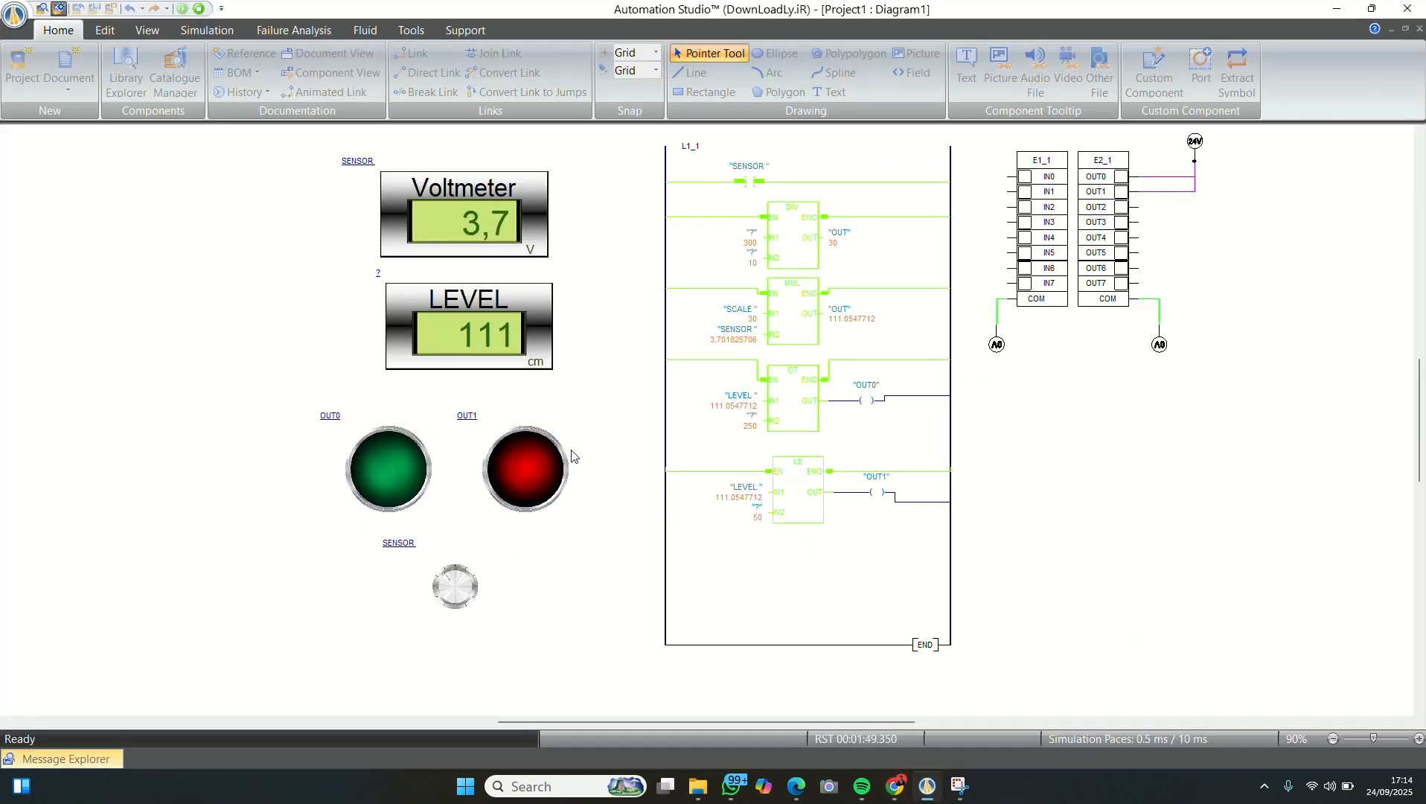
mouse_move(455, 585)
left_mouse_down()
mouse_move(435, 587)
mouse_move(438, 604)
left_mouse_up()
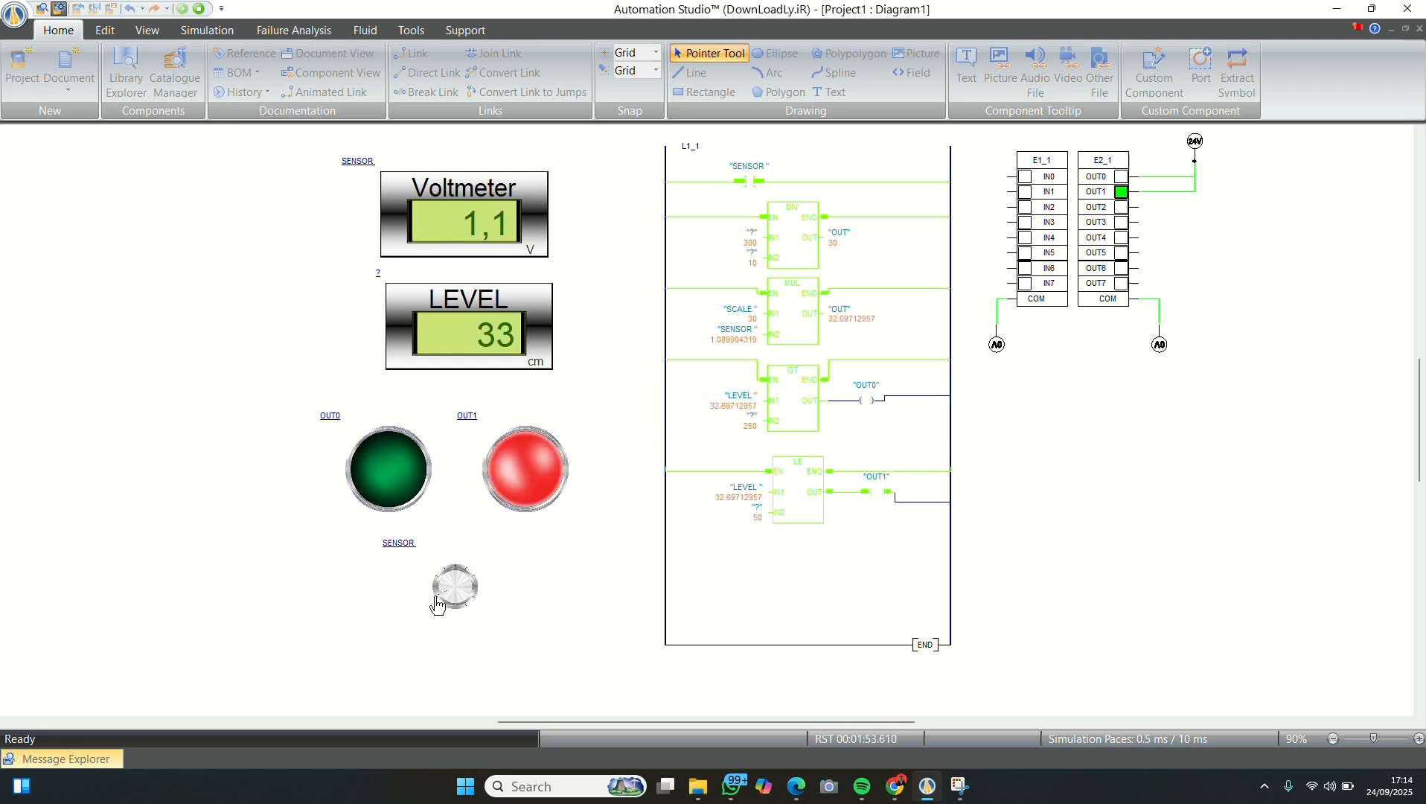
left_click_drag(436, 599, 442, 596)
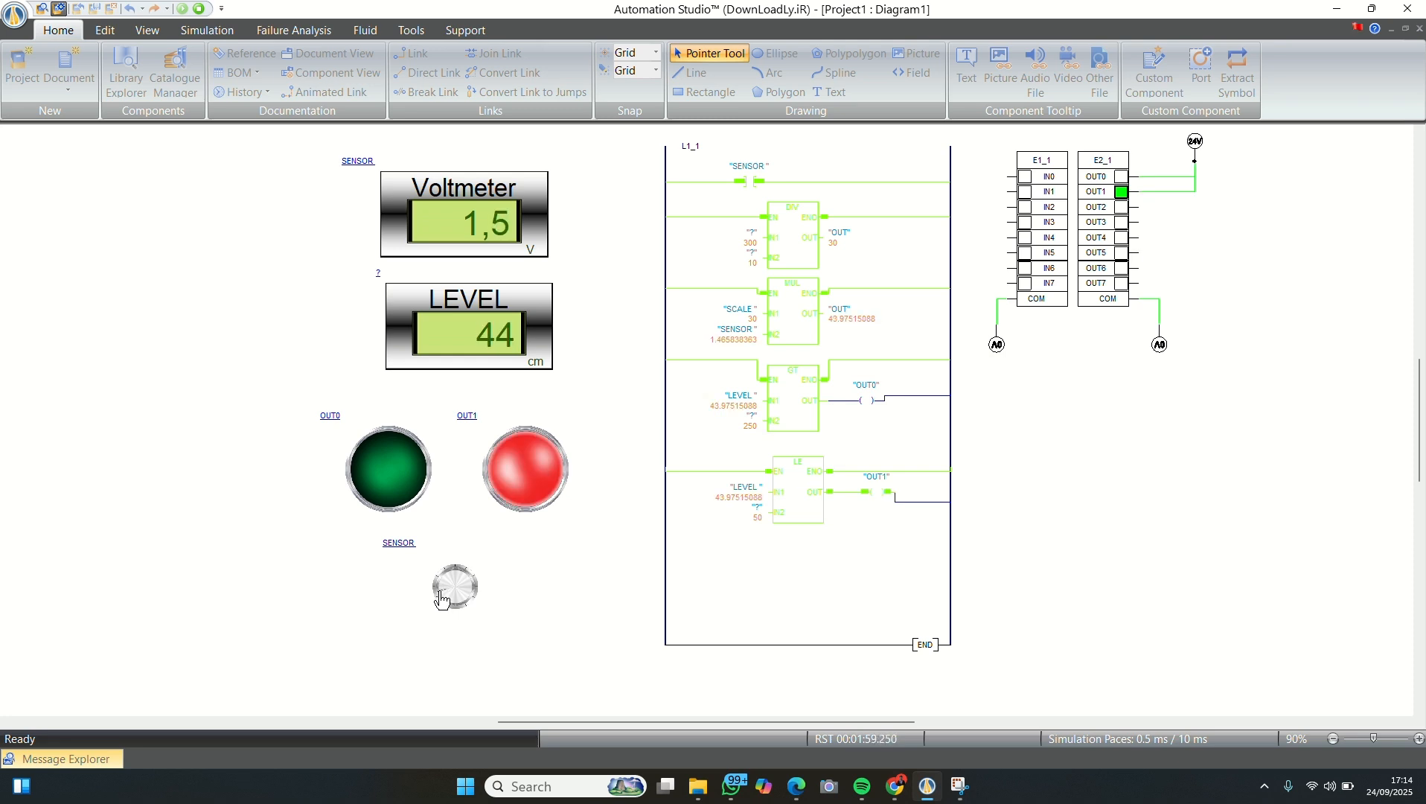
left_click_drag(441, 600, 480, 612)
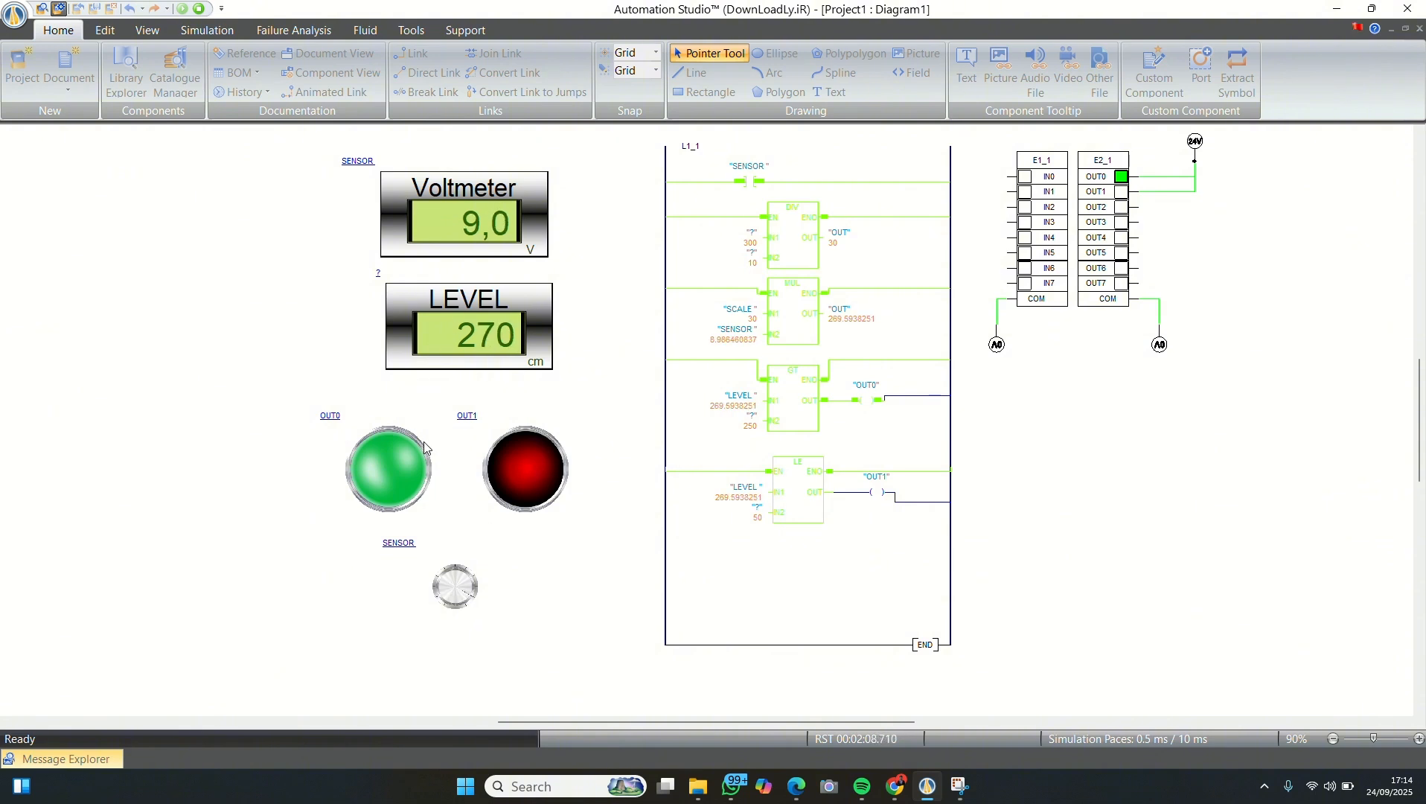